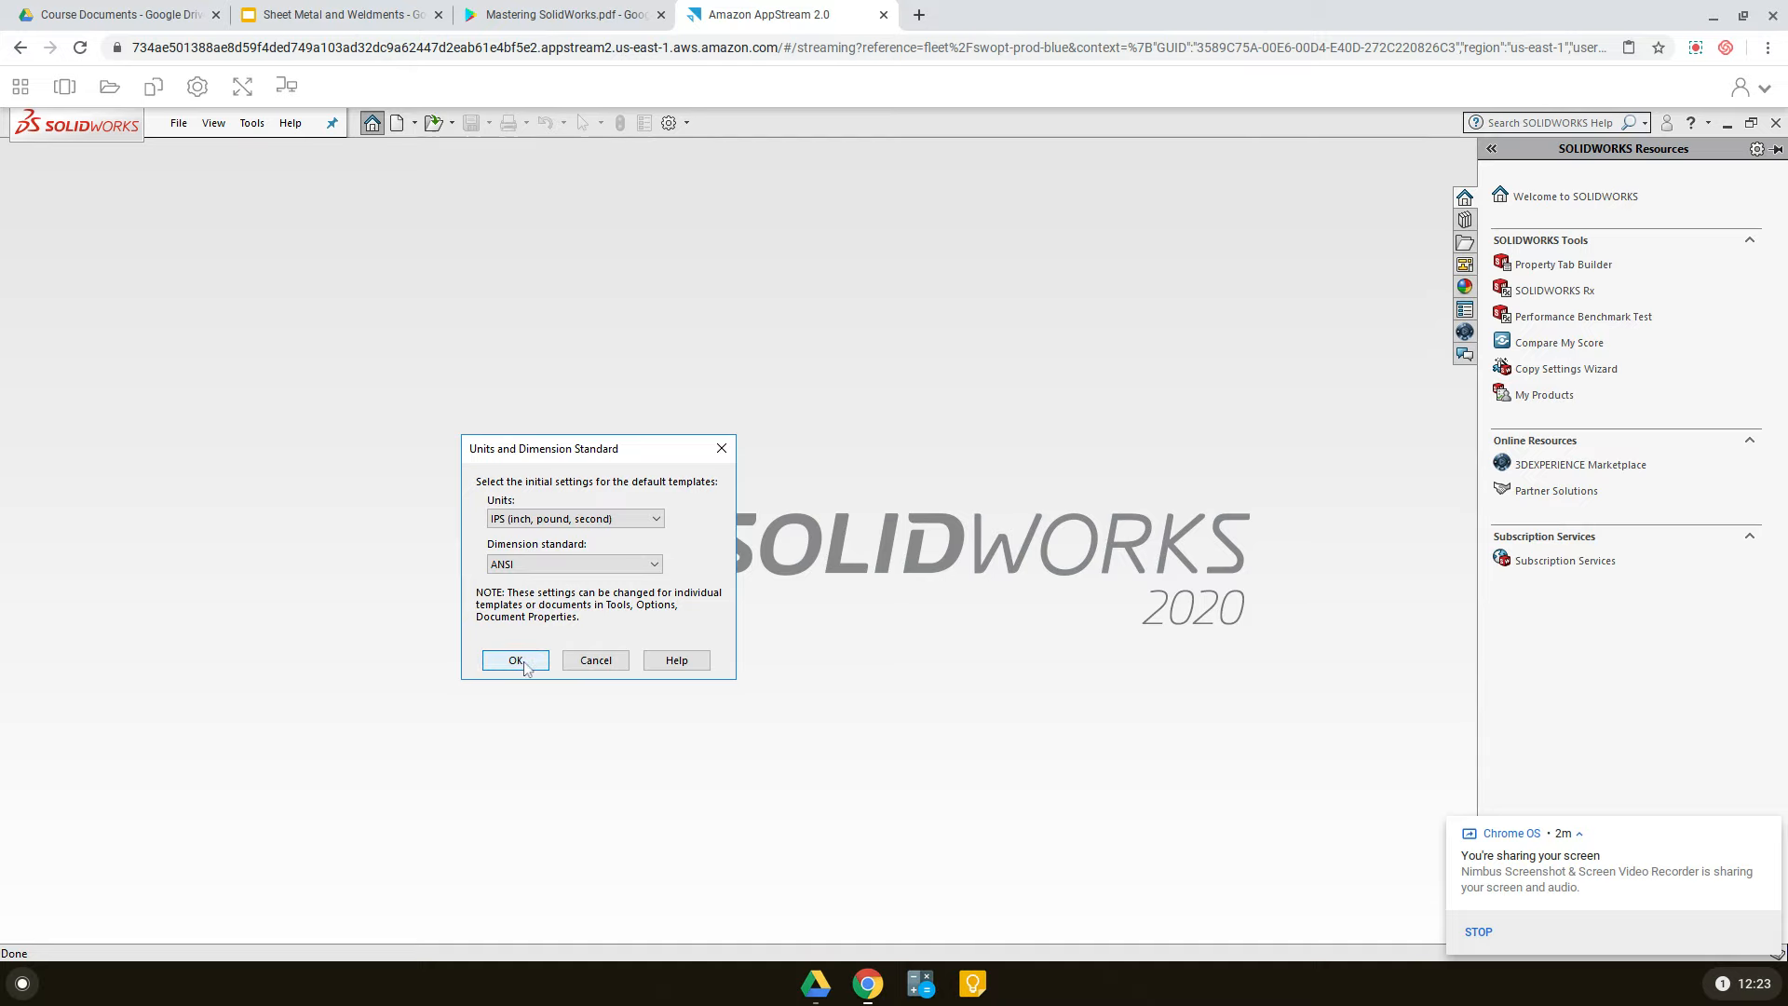
- Accept IPS (inch, pound, second) units and the ANSI dimension standard for the default templates
{"action": "left_click", "coordinate": [526, 667]}
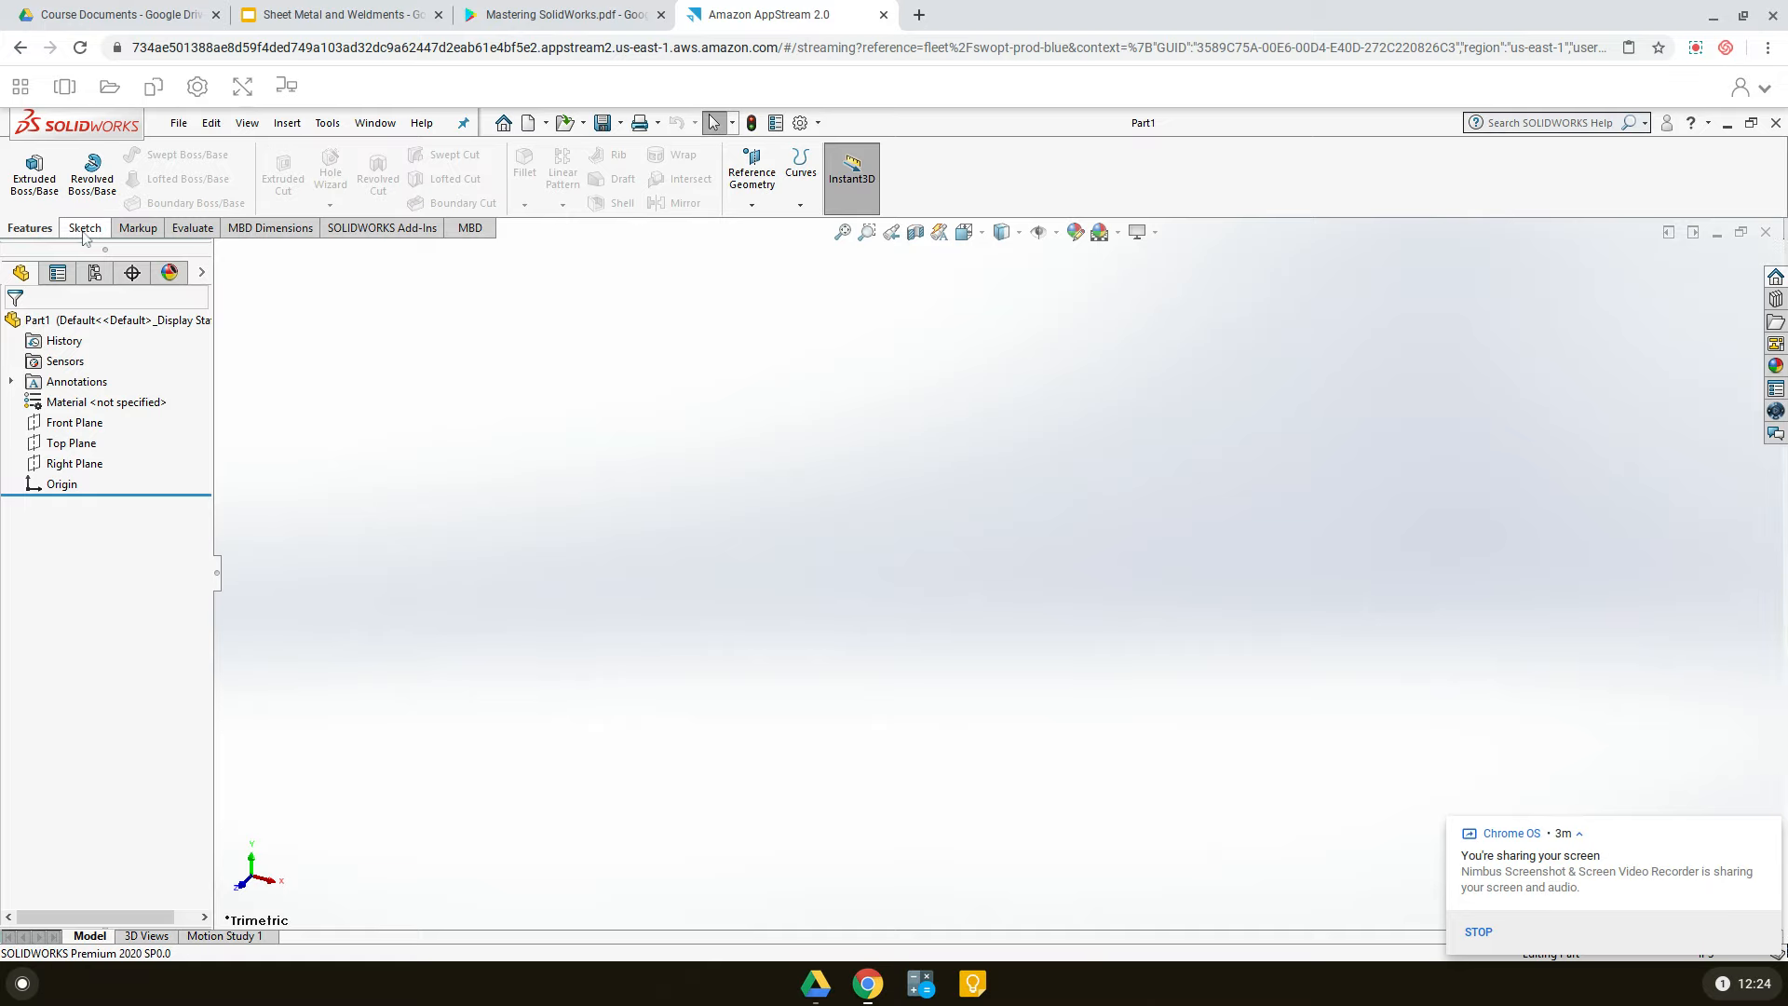
- Add the Sheet Metal tool set to the CommandManager and display its tools
{"action": "left_click", "coordinate": [85, 229]}
{"action": "left_click", "coordinate": [17, 231]}
{"action": "right_click", "coordinate": [266, 234]}
{"action": "mouse_move", "coordinate": [293, 292]}
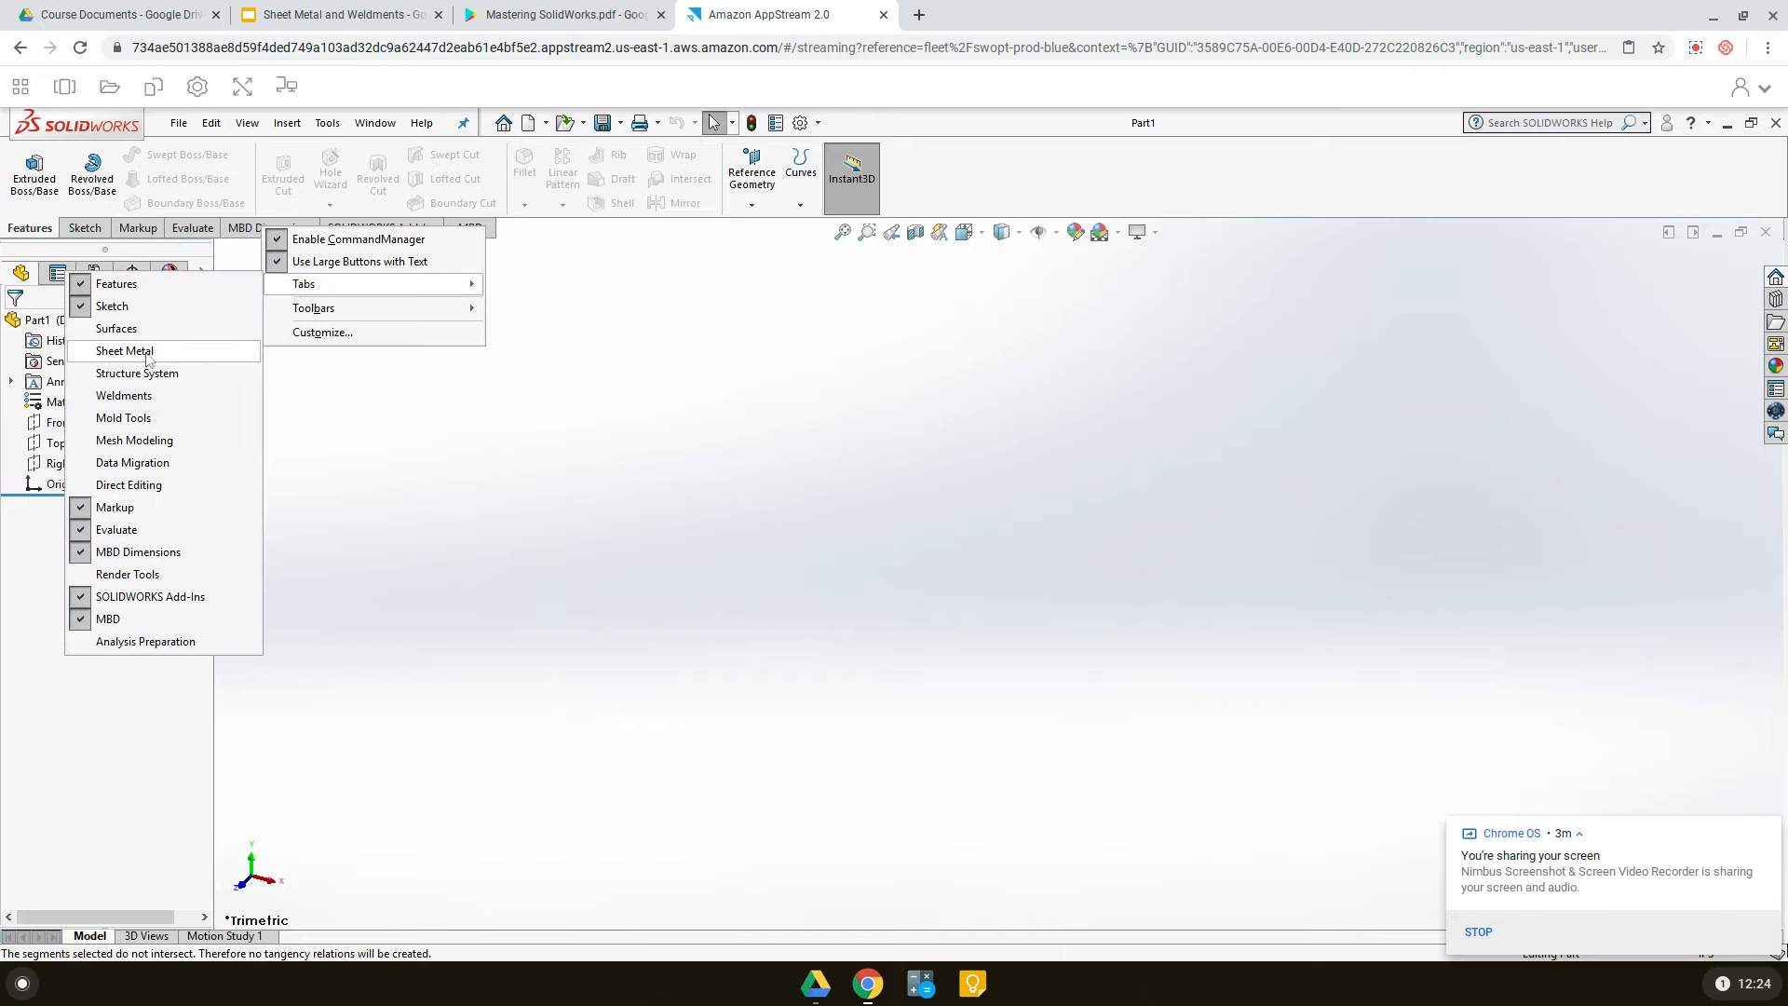
{"action": "left_click", "coordinate": [97, 354]}
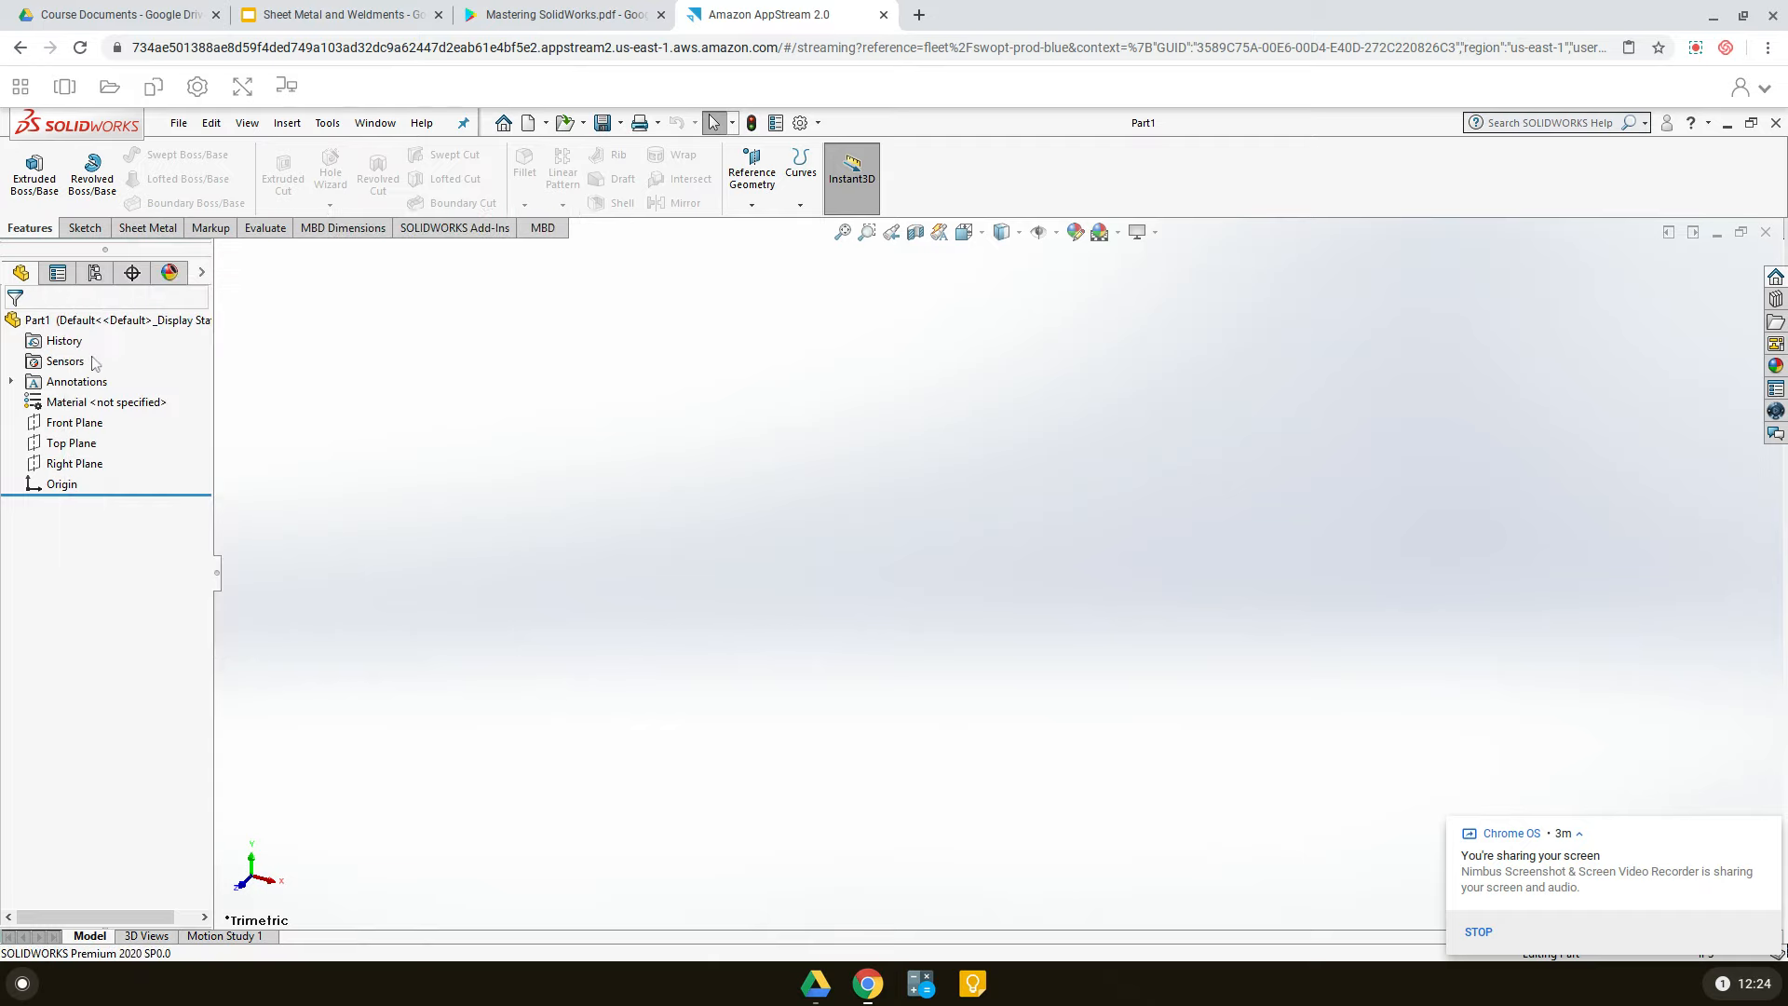
{"action": "left_click", "coordinate": [149, 228]}
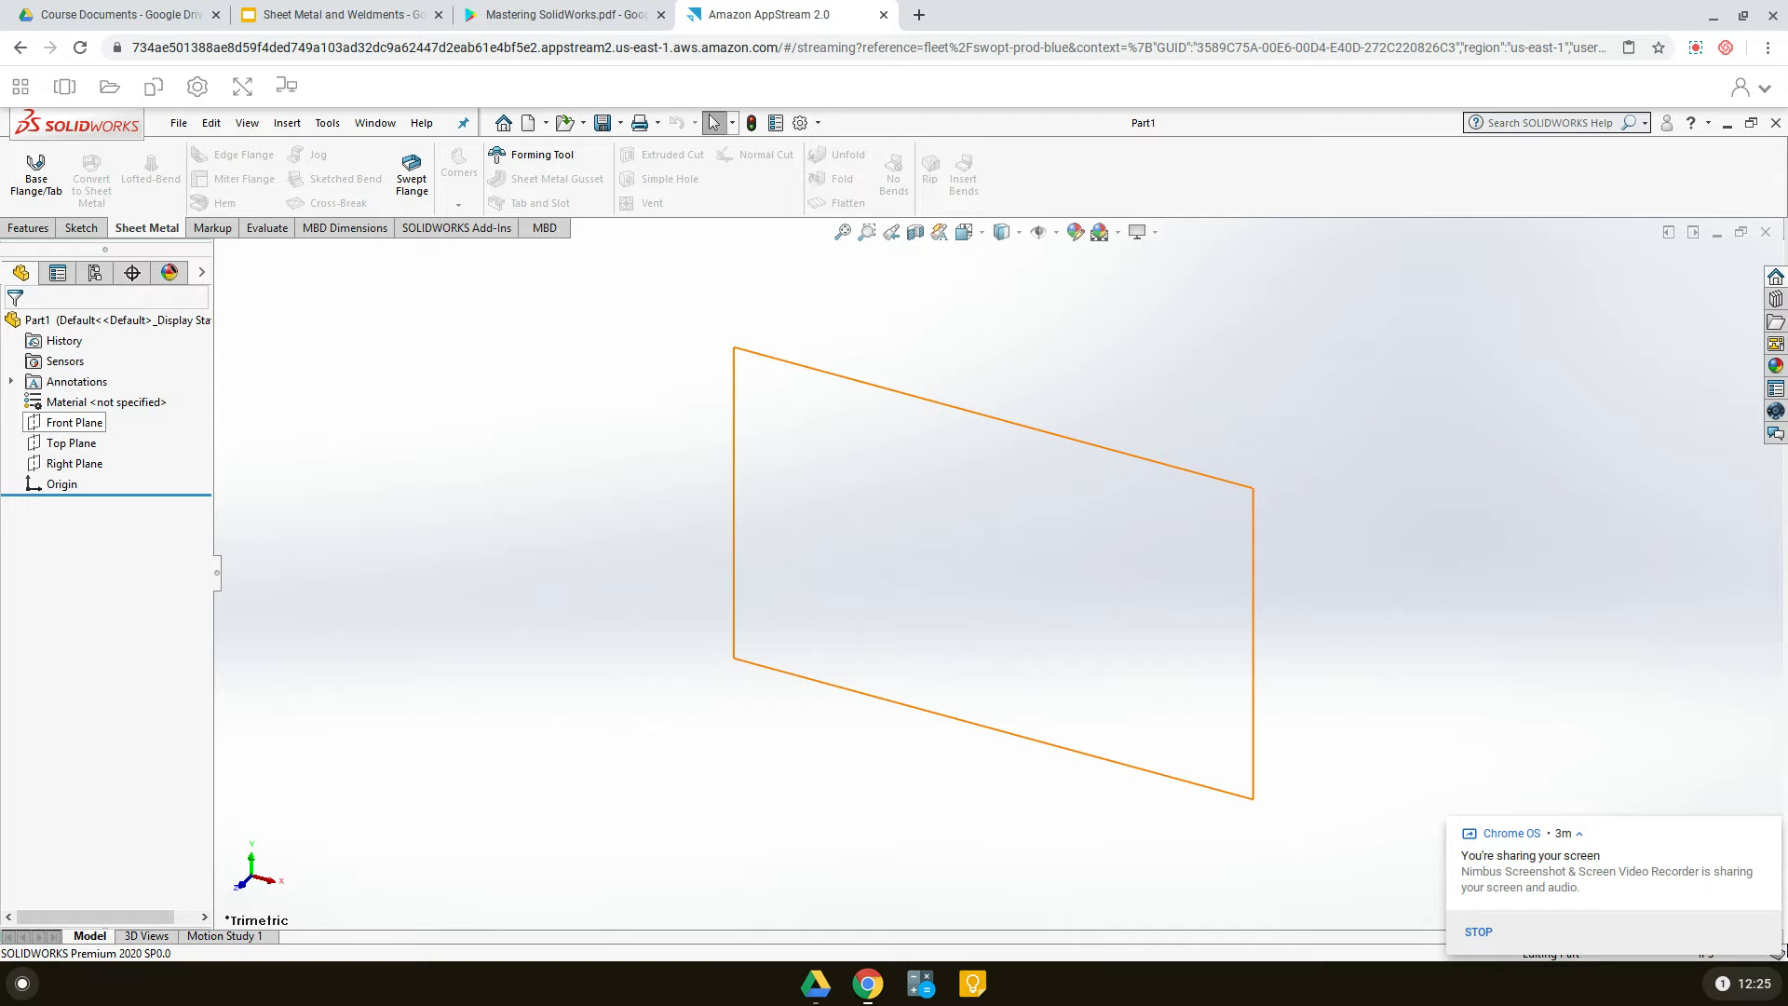
- Start a sketch on the Front Plane and draw a horizontal line about 5.51 in long passing through the origin
{"action": "right_click", "coordinate": [88, 427]}
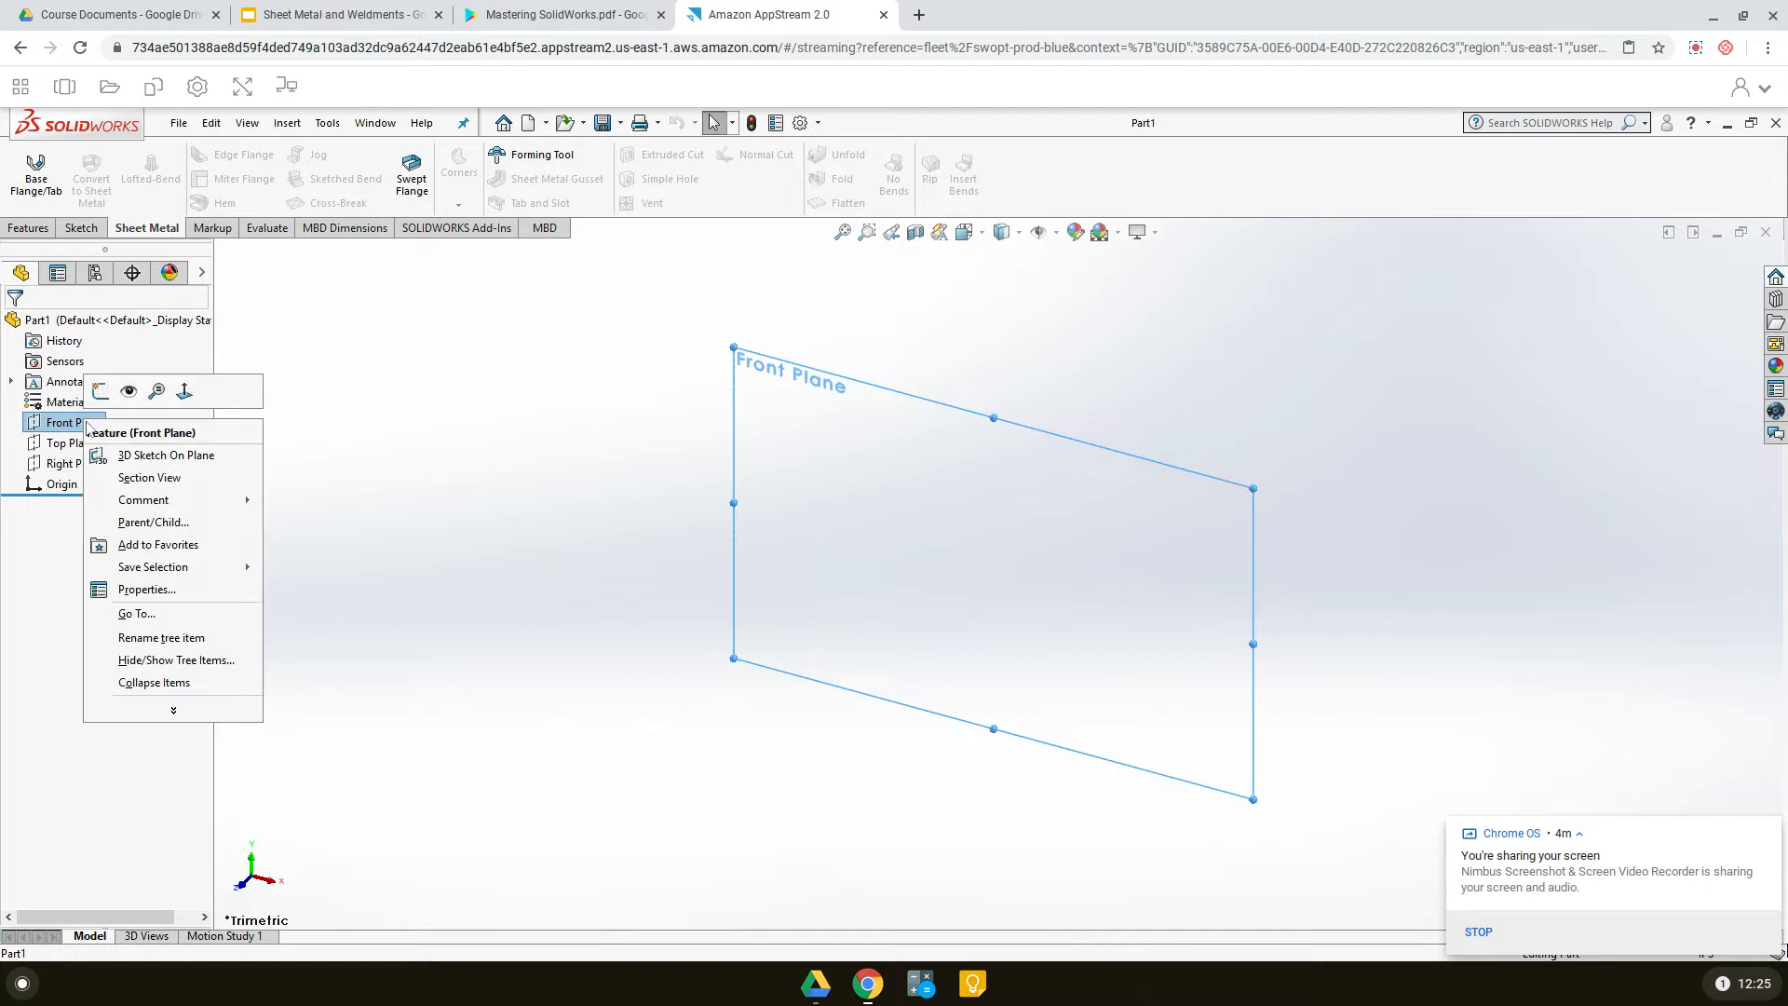
{"action": "left_click", "coordinate": [102, 391]}
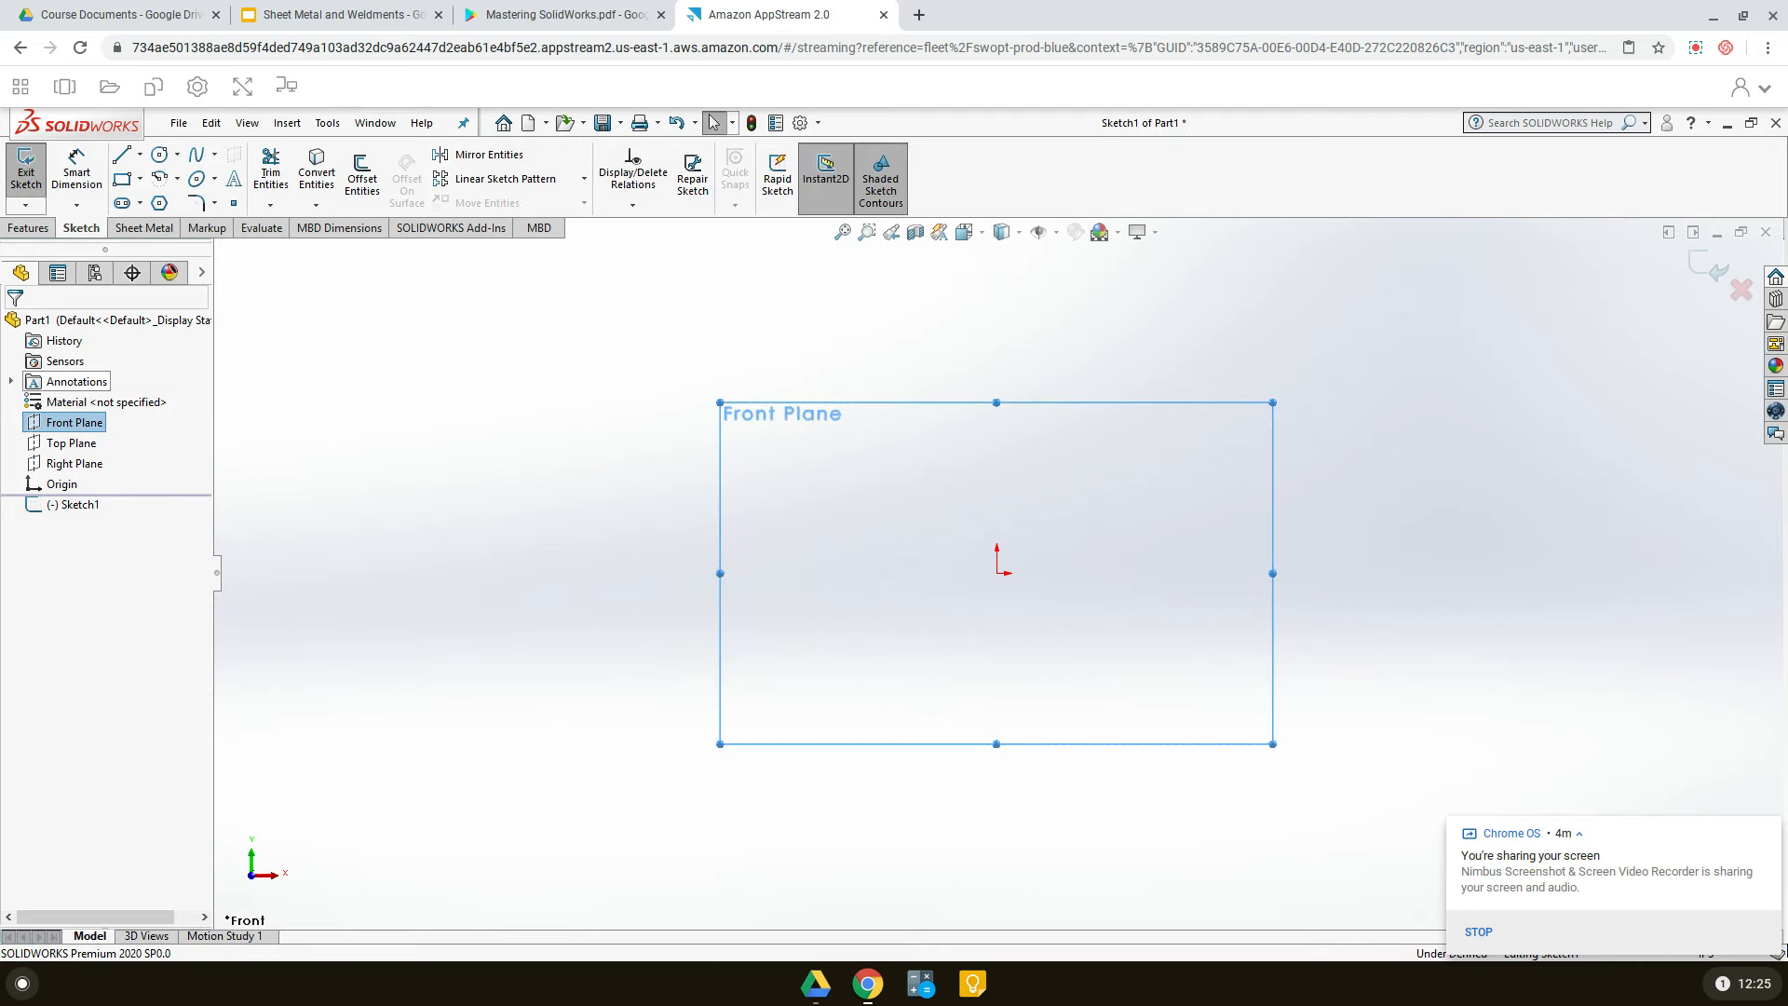
{"action": "left_click", "coordinate": [122, 156]}
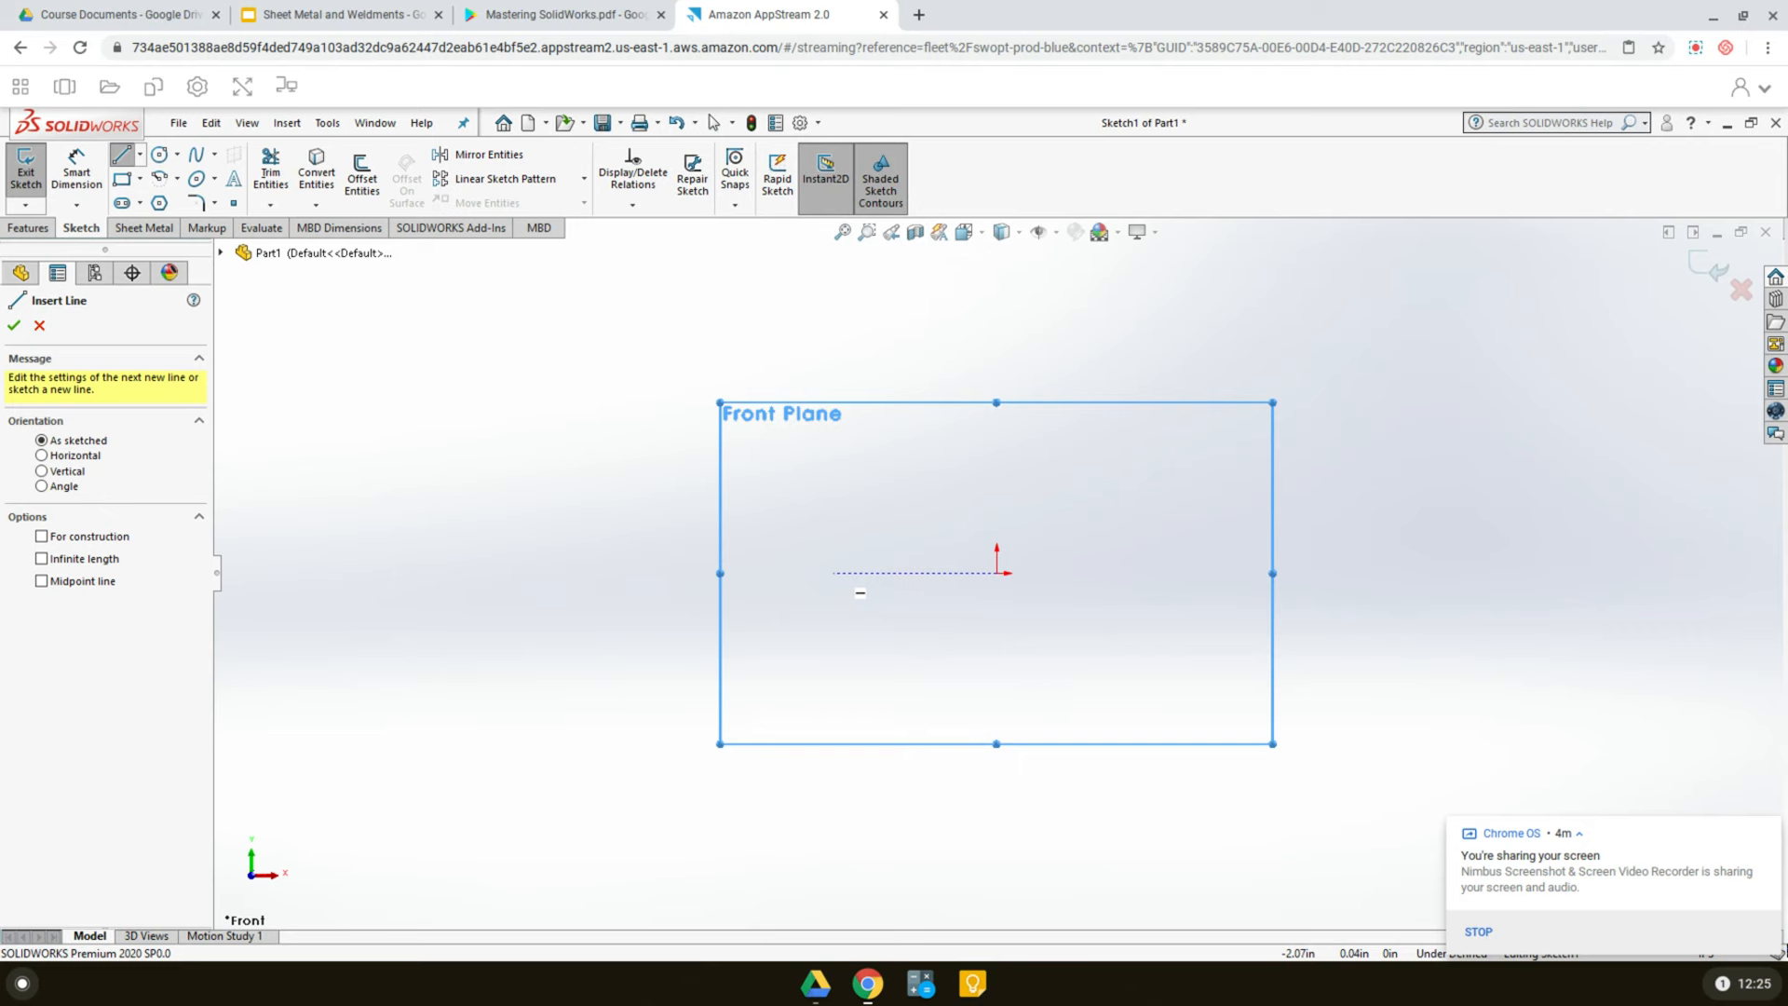
{"action": "left_click", "coordinate": [834, 573]}
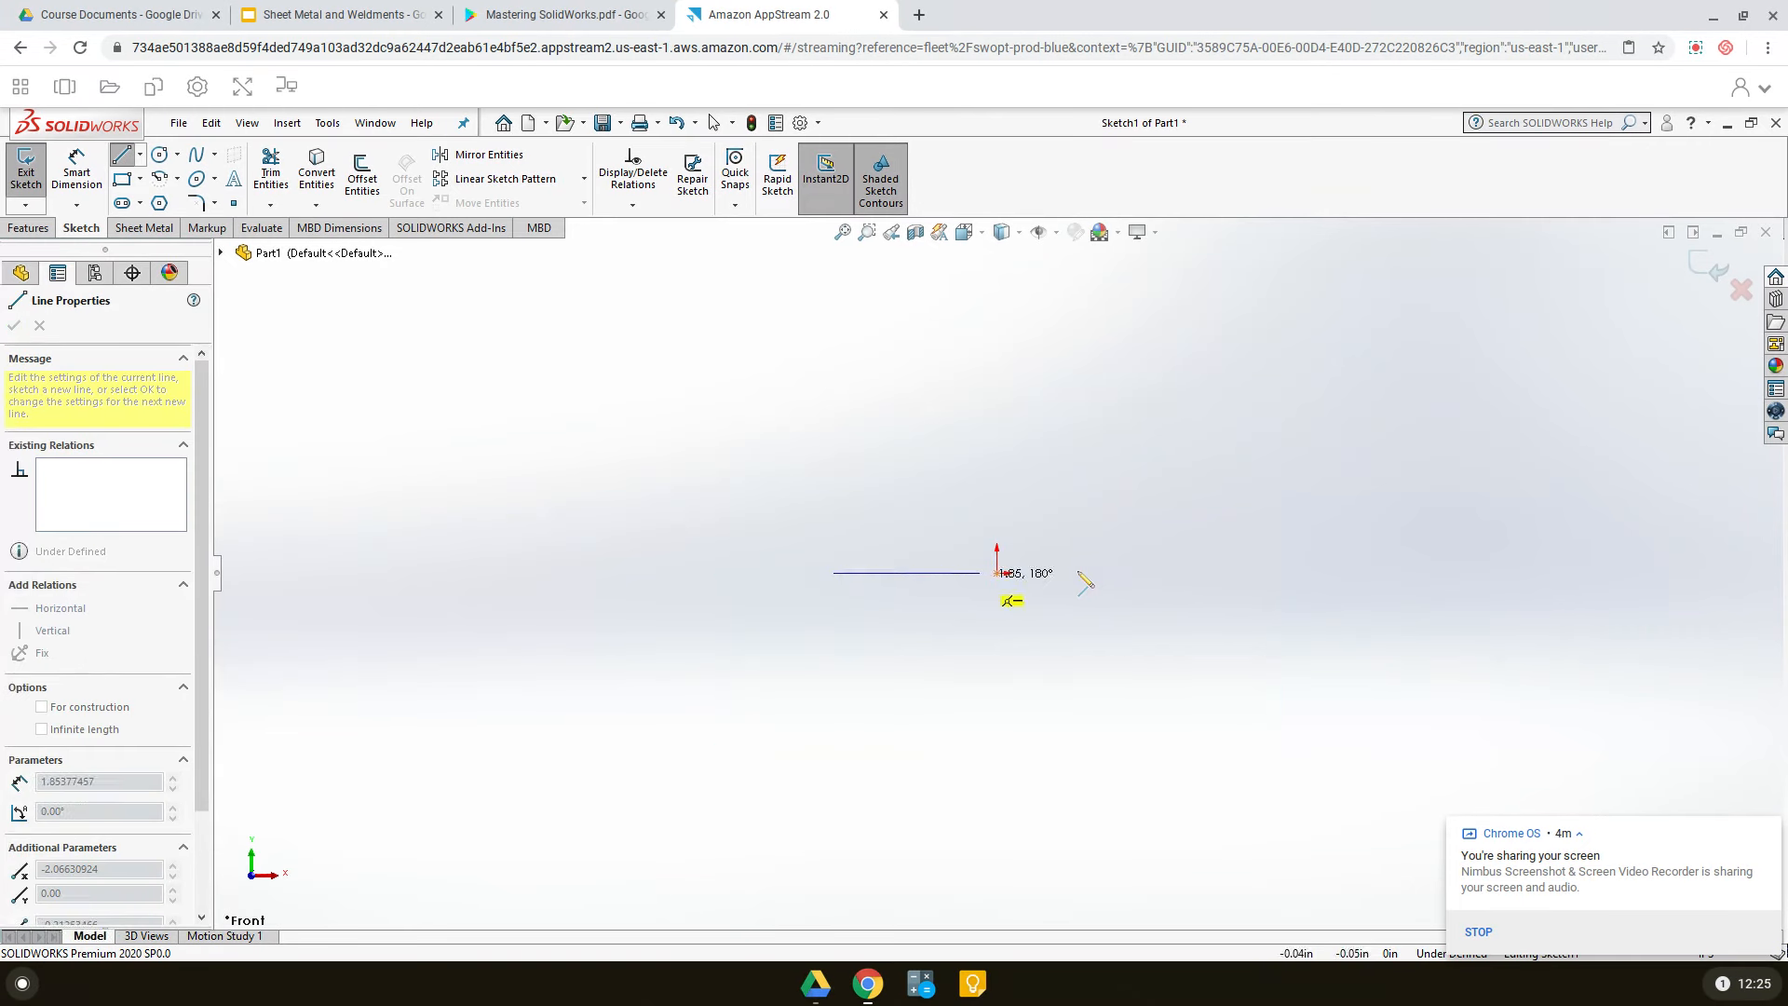
{"action": "left_click", "coordinate": [1268, 573]}
{"action": "right_click", "coordinate": [1198, 440]}
{"action": "left_click", "coordinate": [1225, 445]}
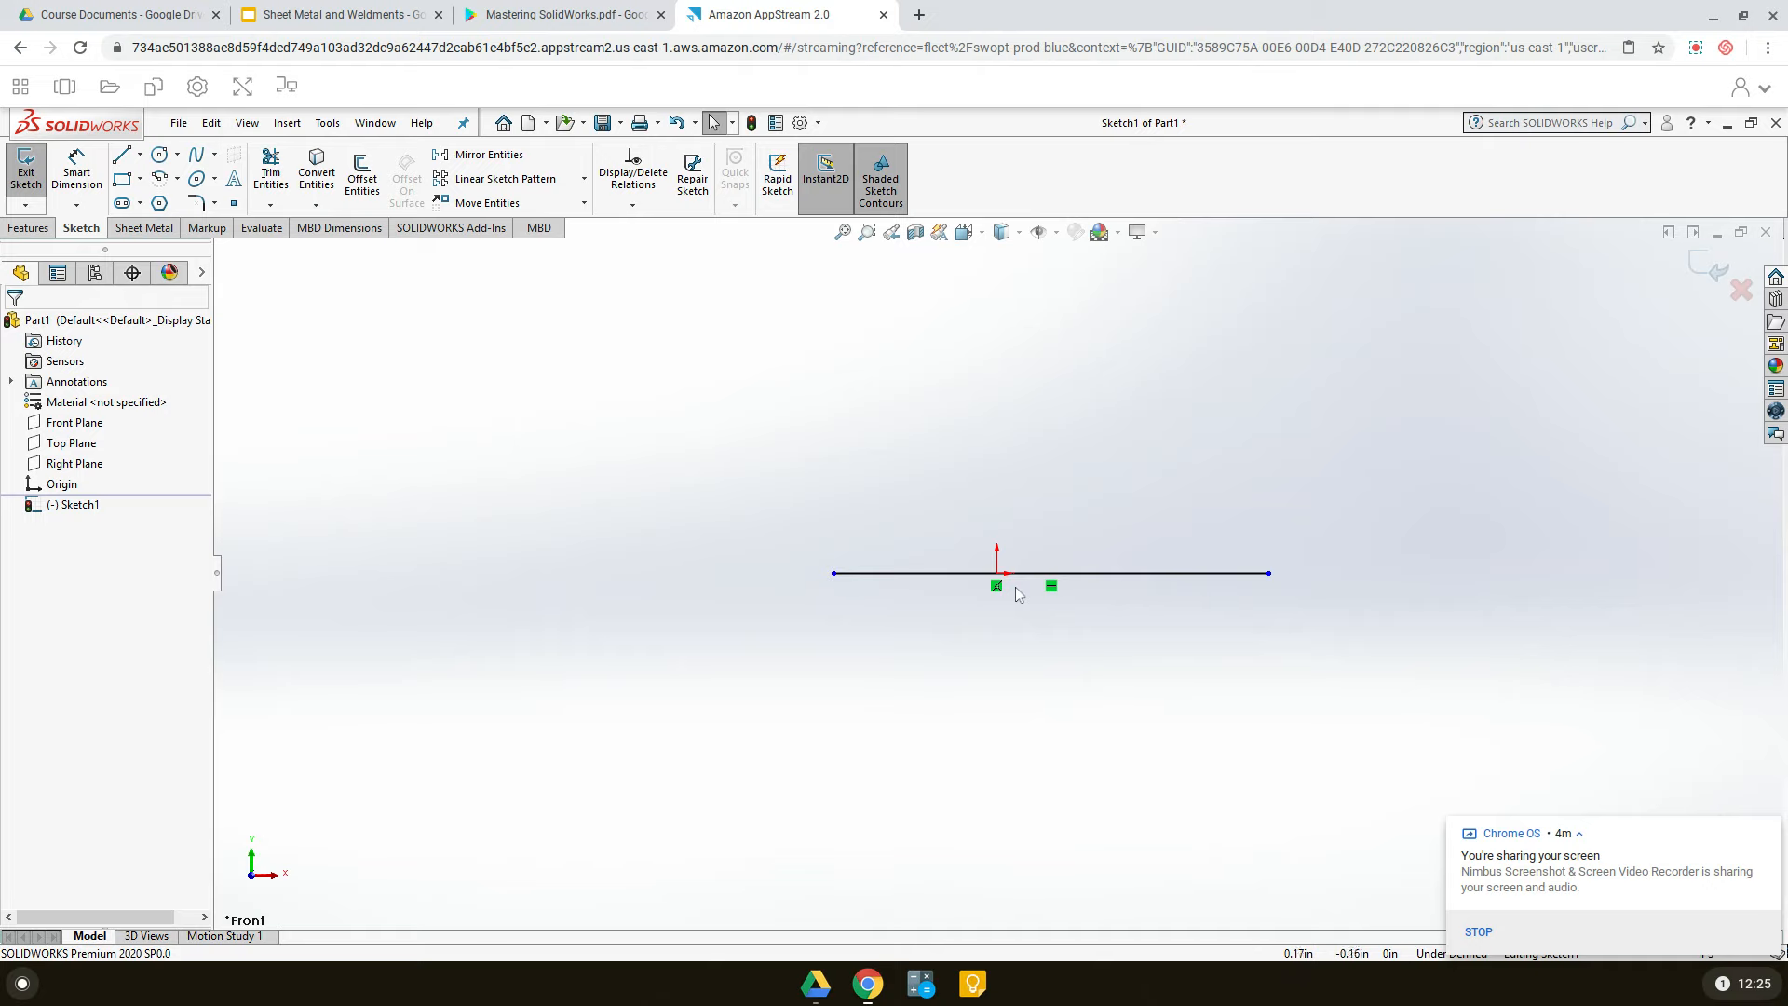
- Add a Midpoint relation between the horizontal line and the origin
{"action": "left_click", "coordinate": [934, 575]}
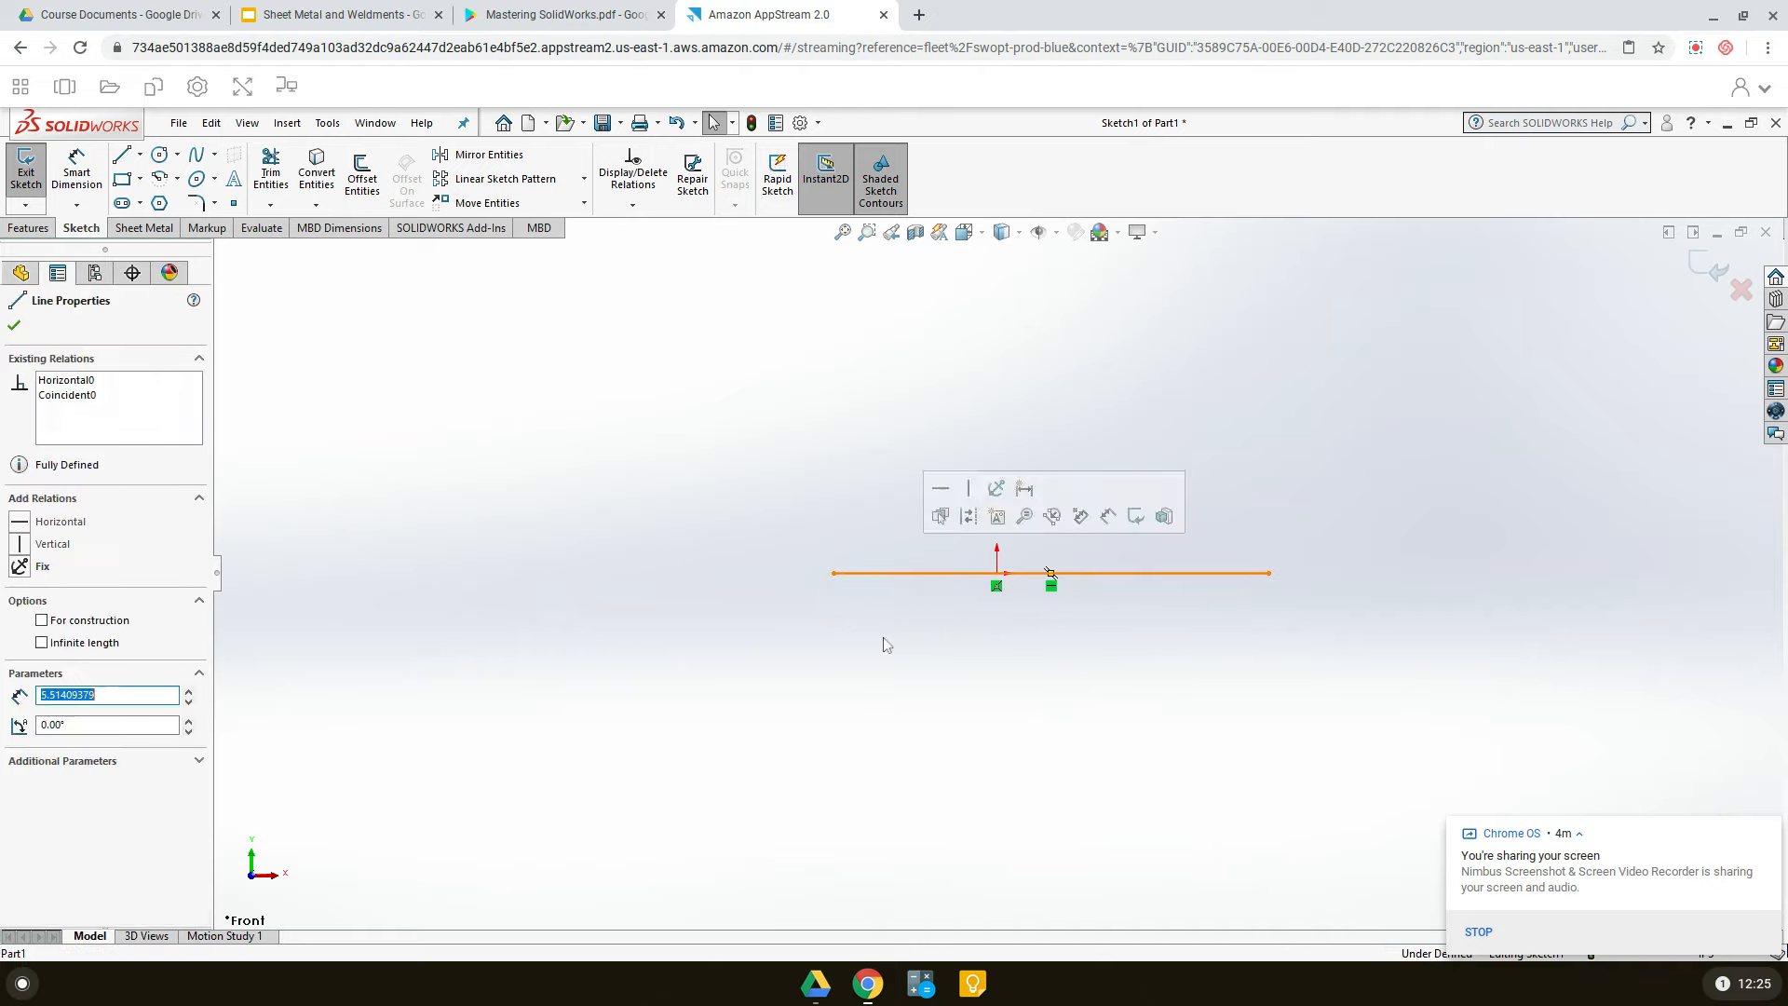
{"action": "left_click", "coordinate": [999, 579]}
{"action": "left_click", "coordinate": [999, 581]}
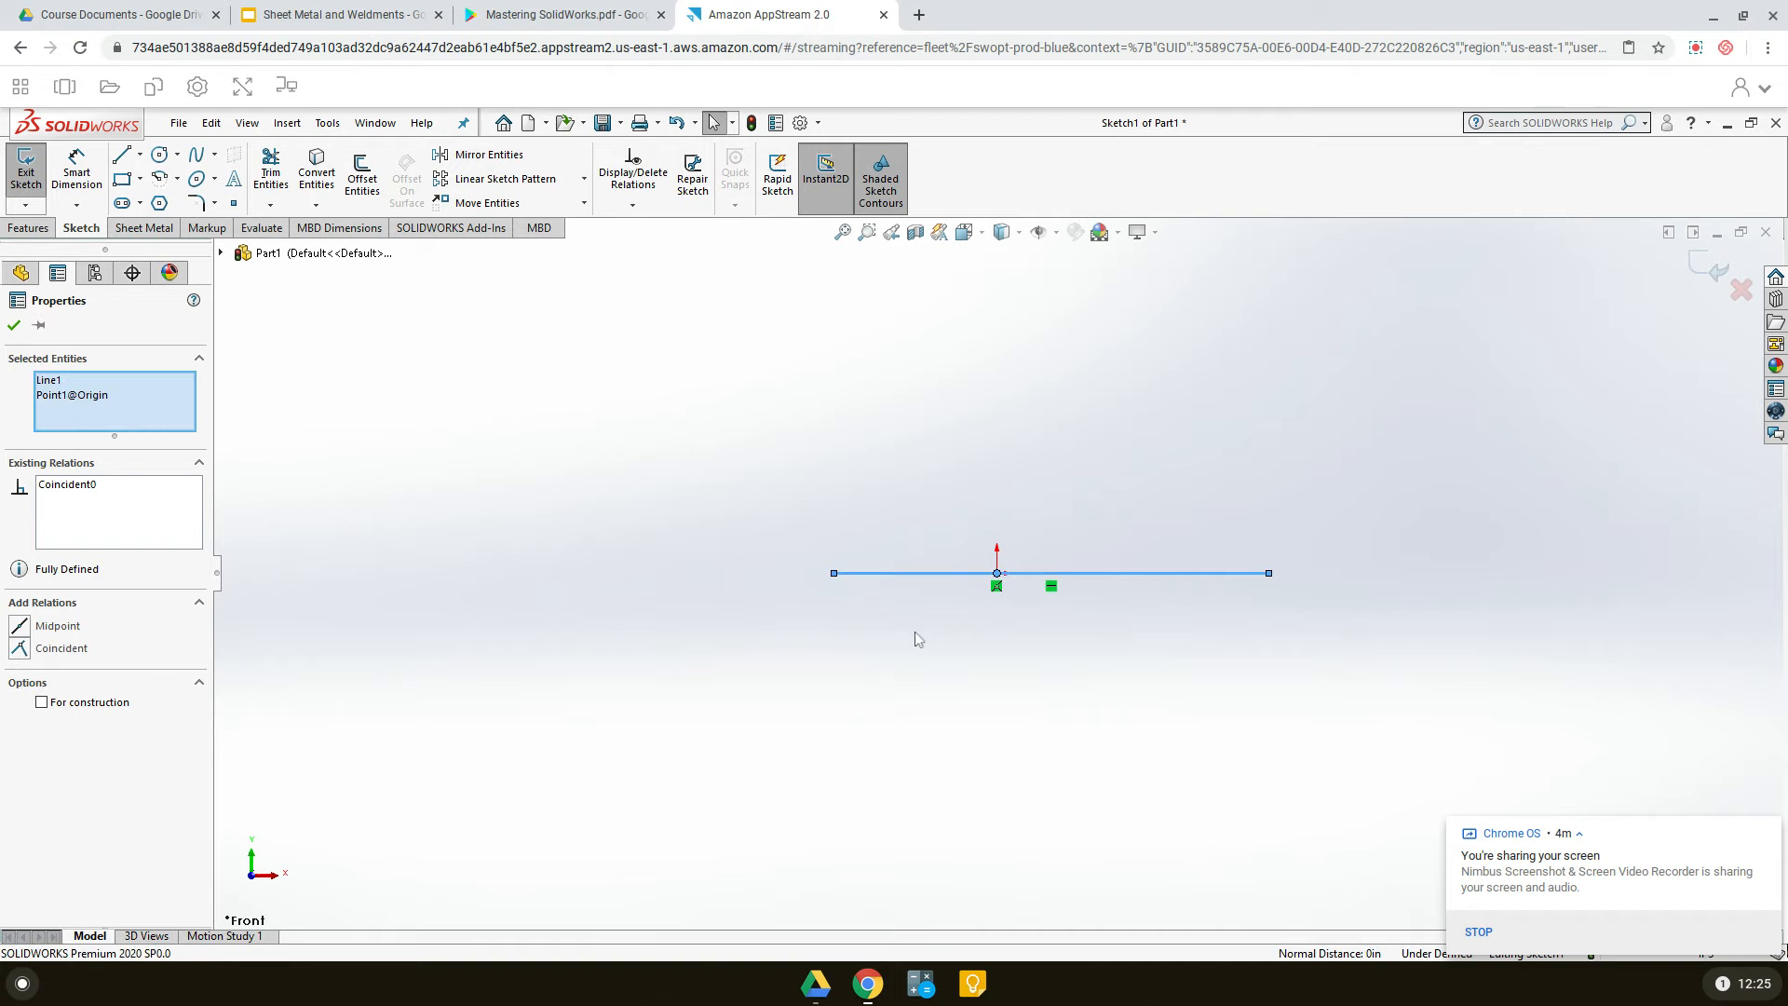
{"action": "left_click", "coordinate": [19, 627]}
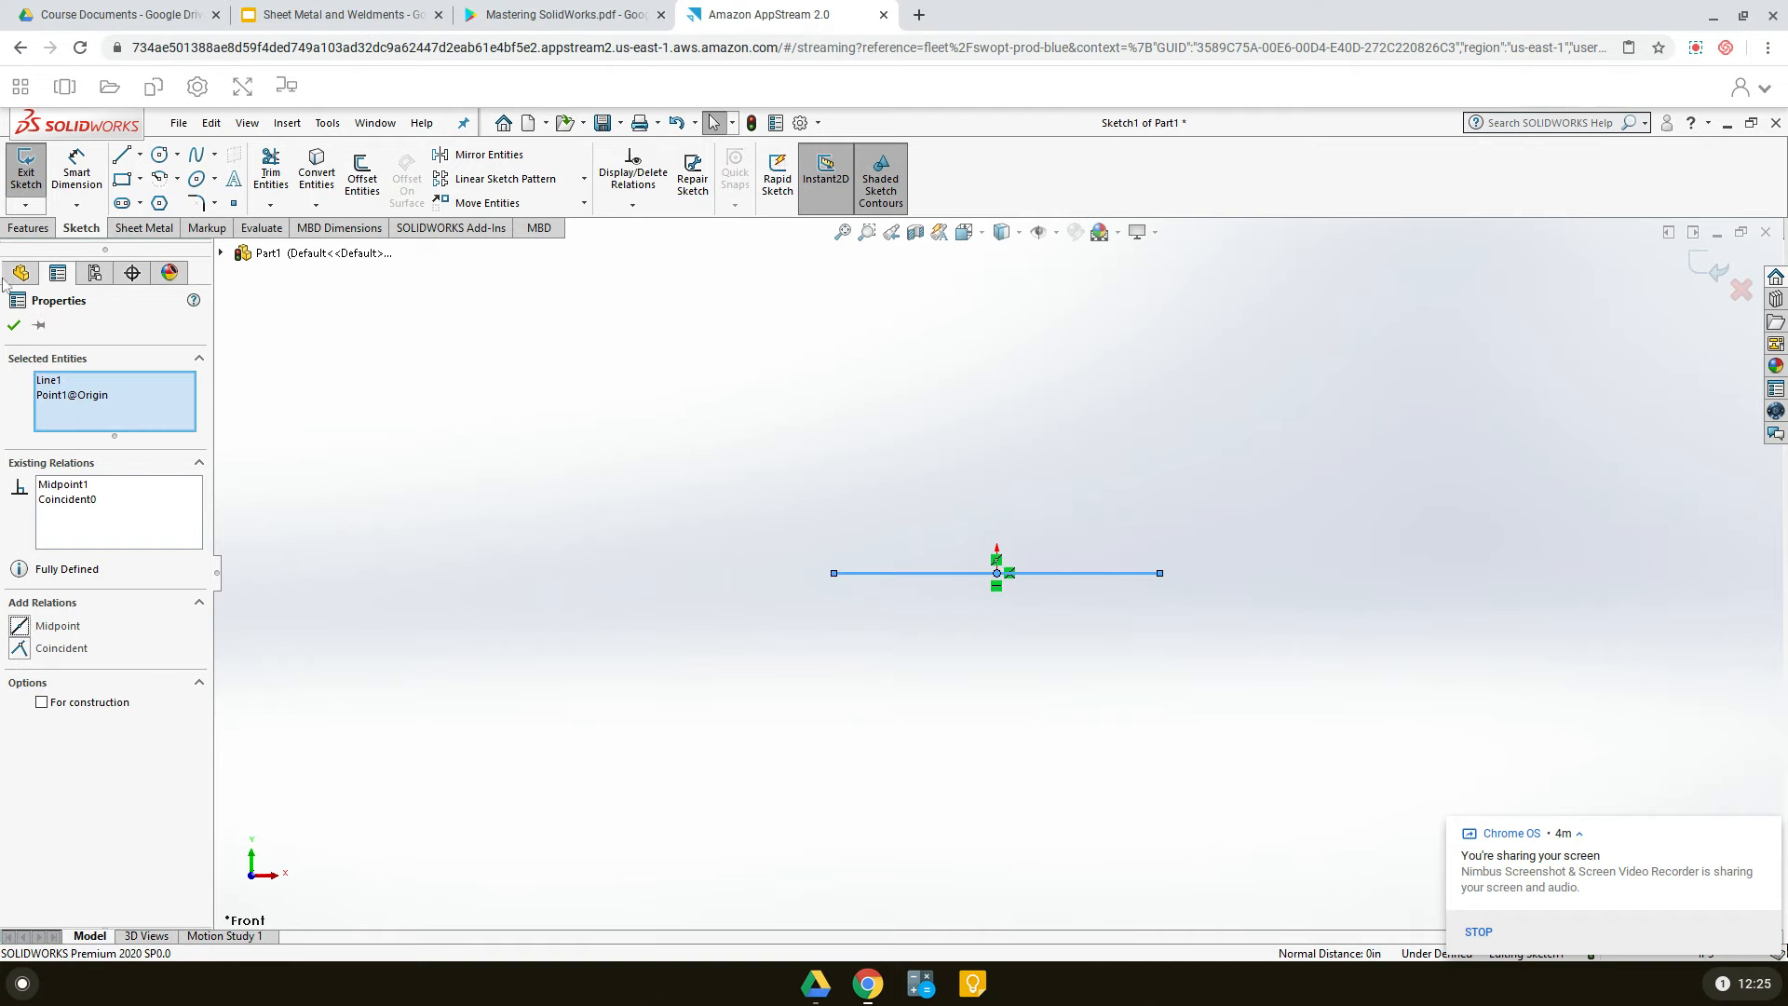
{"action": "left_click", "coordinate": [14, 326]}
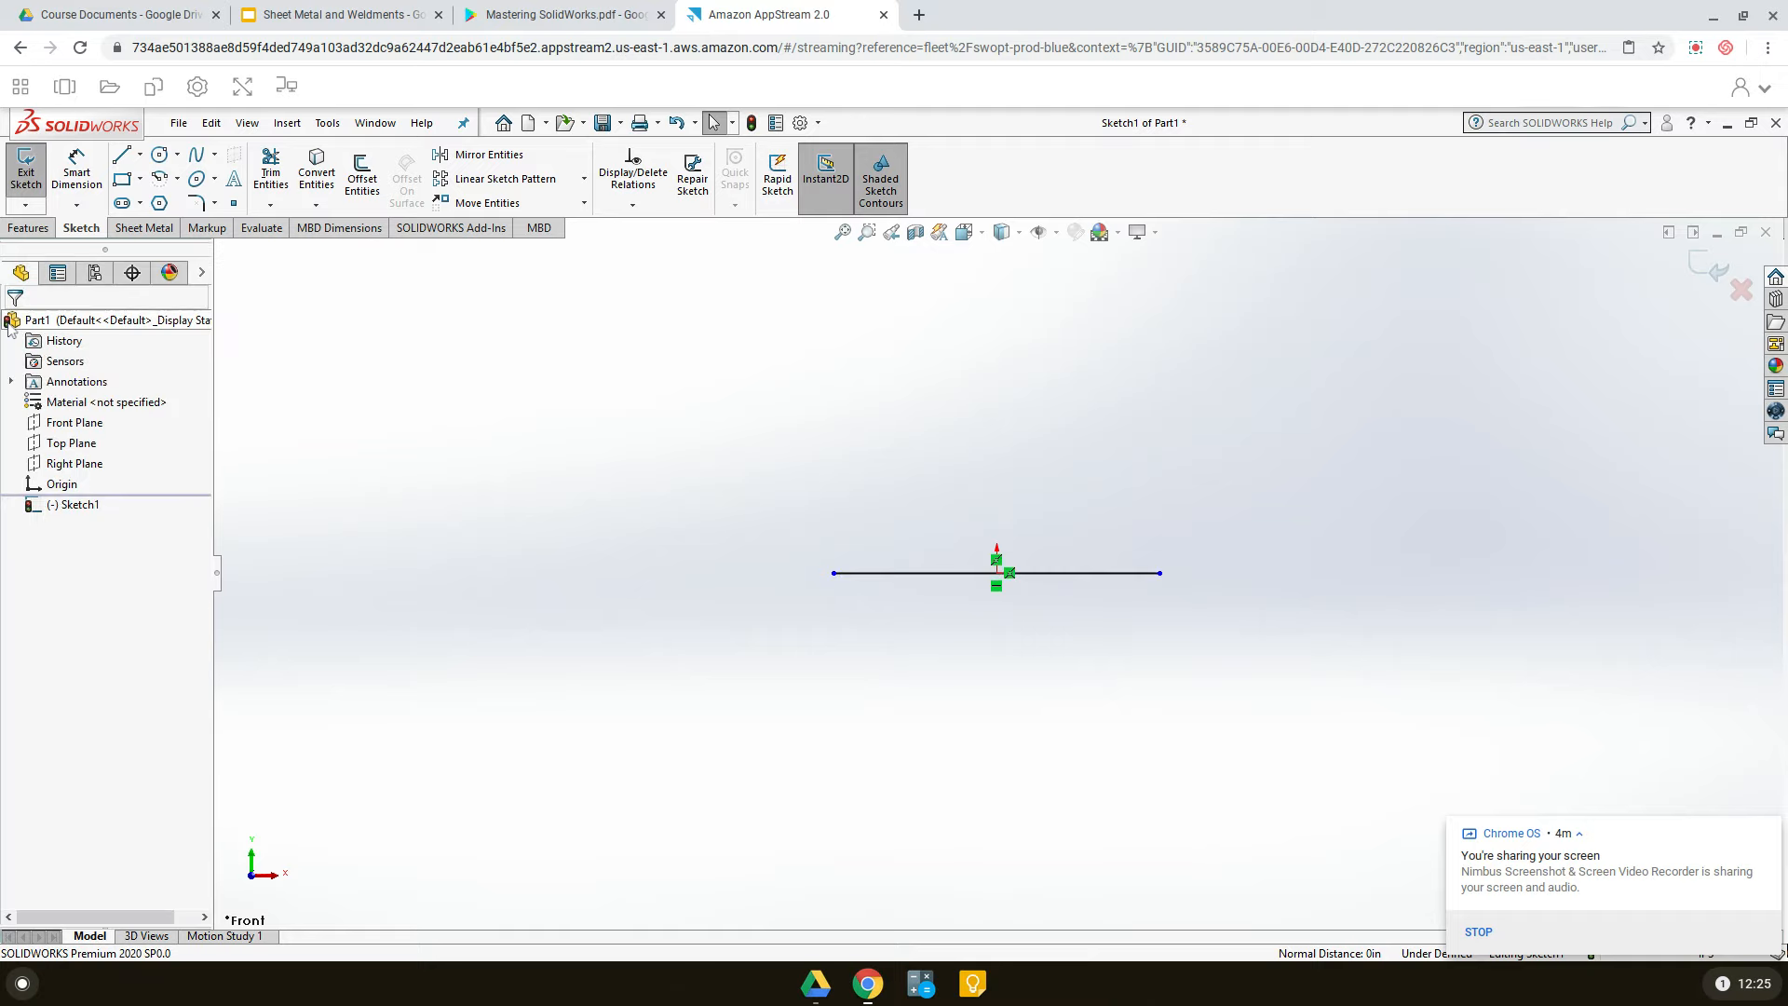
{"action": "left_click", "coordinate": [957, 574]}
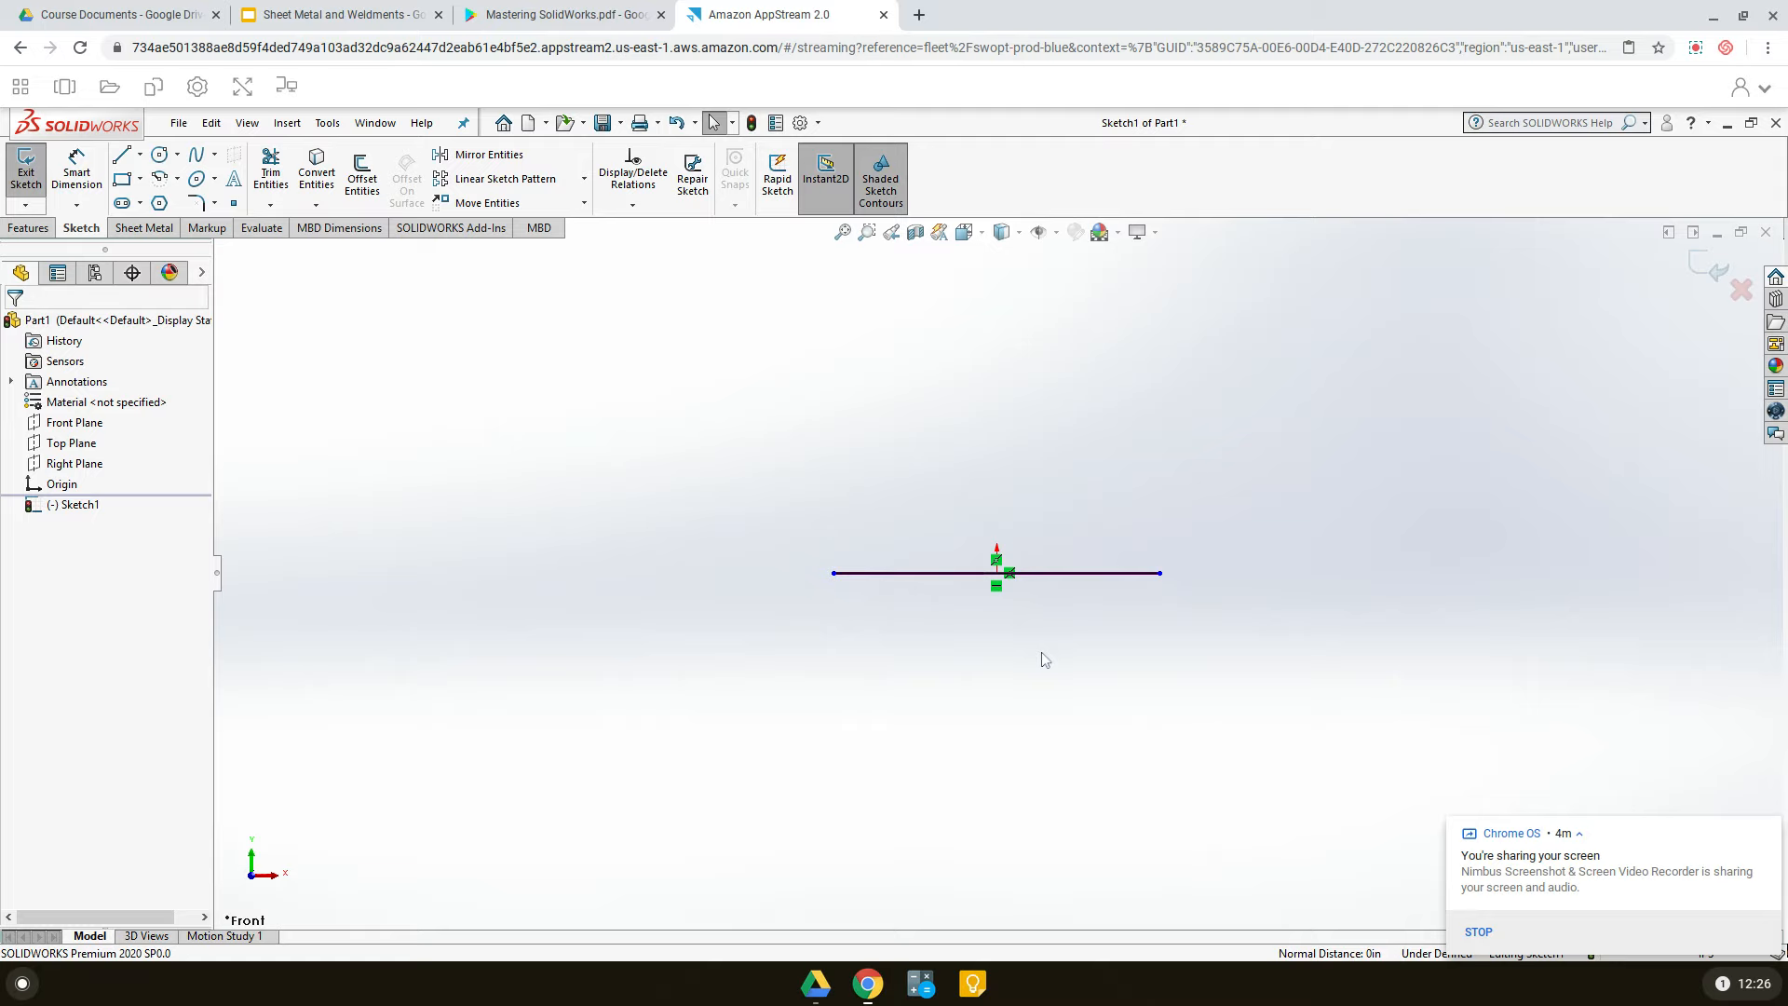
- Draw a vertical line about 1.66 in long upward from the right end of the horizontal line
{"action": "left_click", "coordinate": [121, 155]}
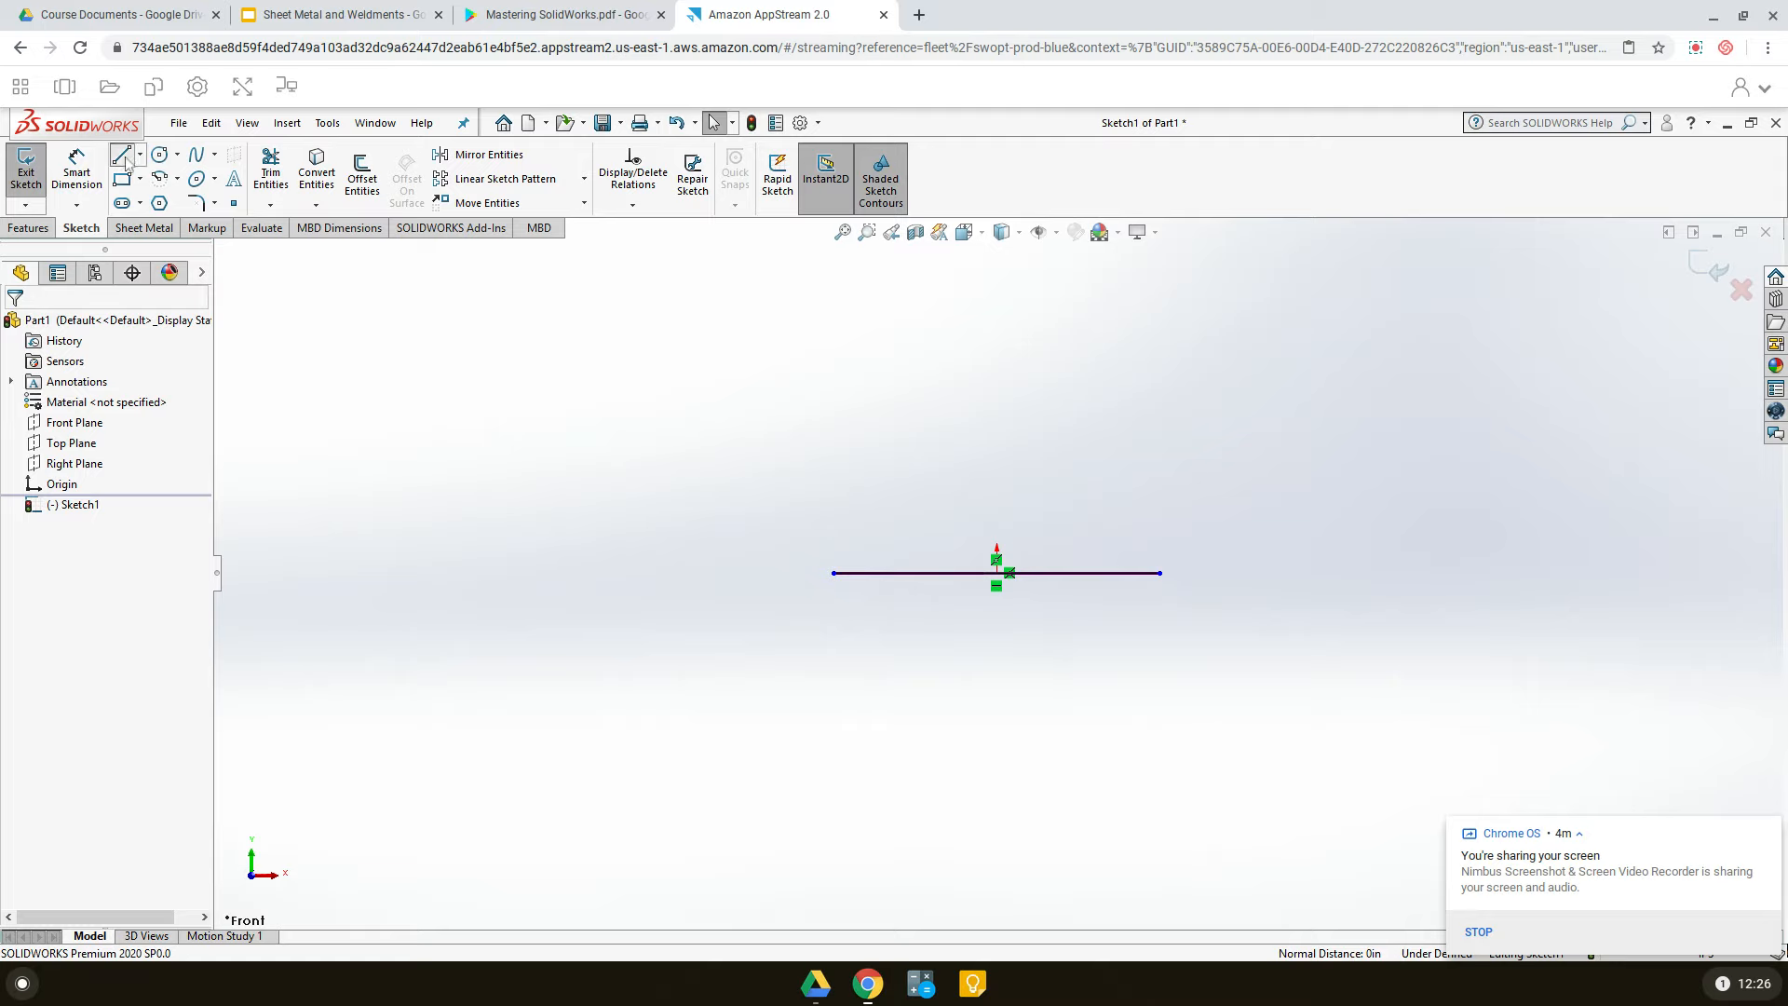
{"action": "left_click", "coordinate": [1160, 573]}
{"action": "left_click", "coordinate": [1160, 437]}
{"action": "right_click", "coordinate": [1352, 358]}
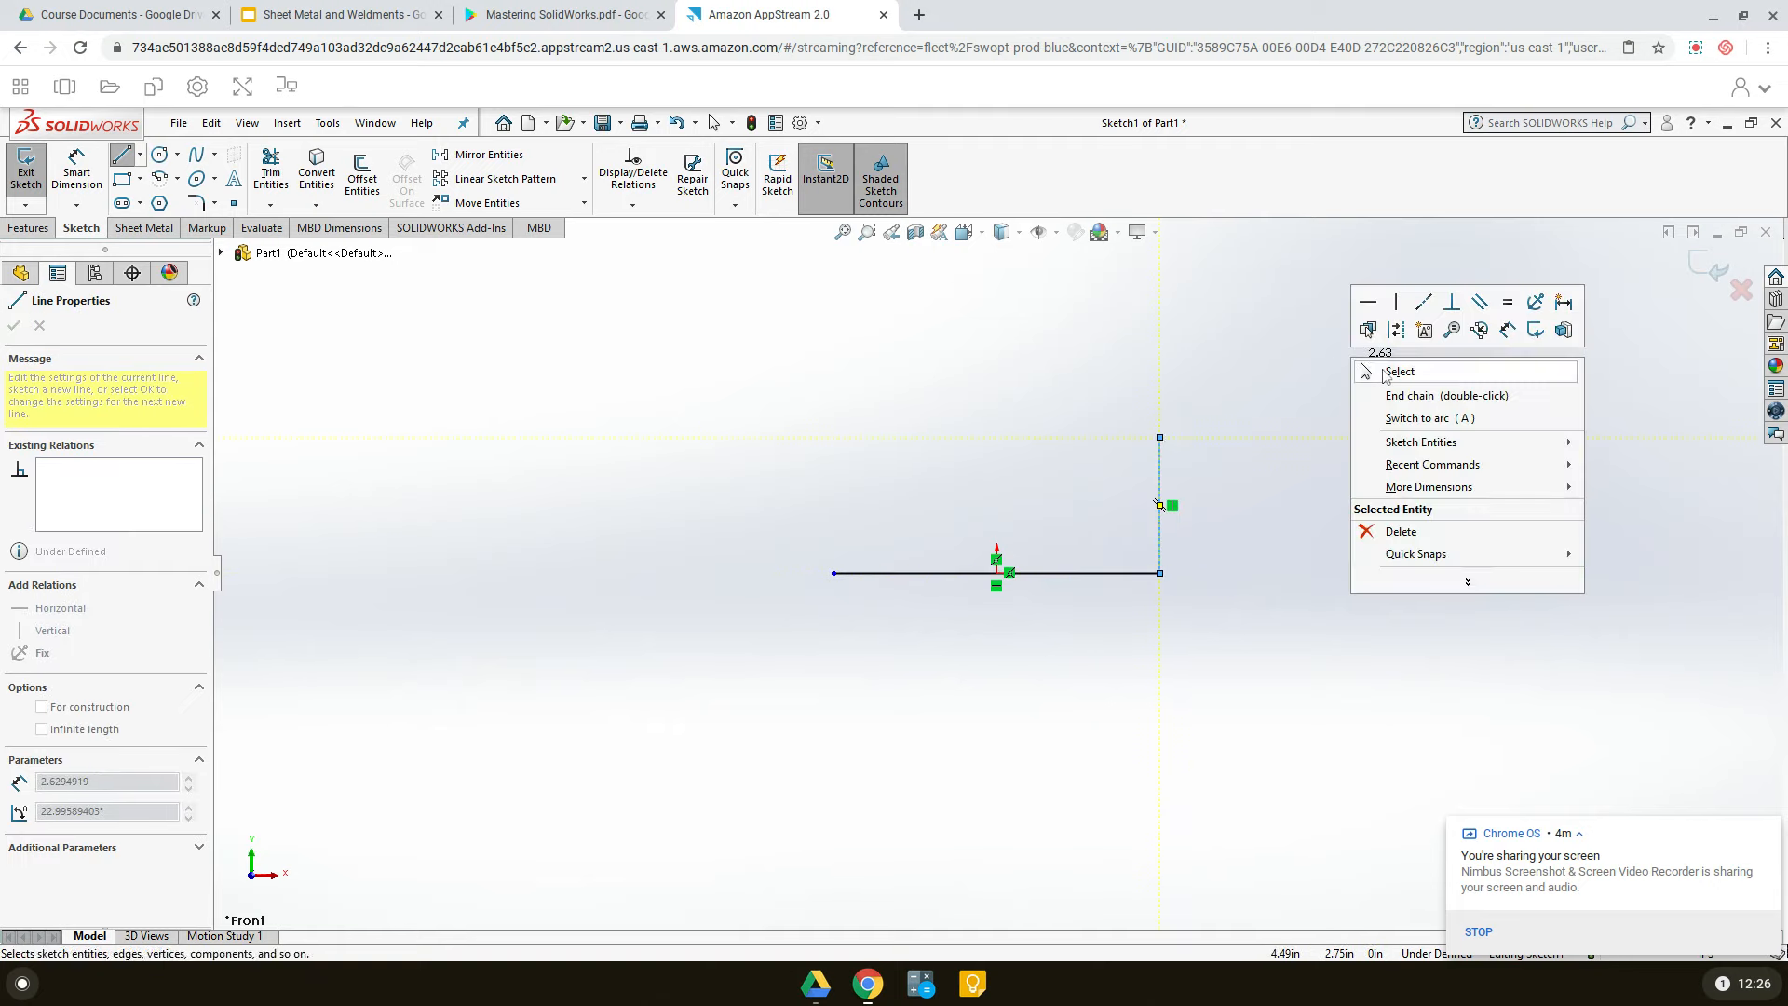
{"action": "left_click", "coordinate": [1382, 368]}
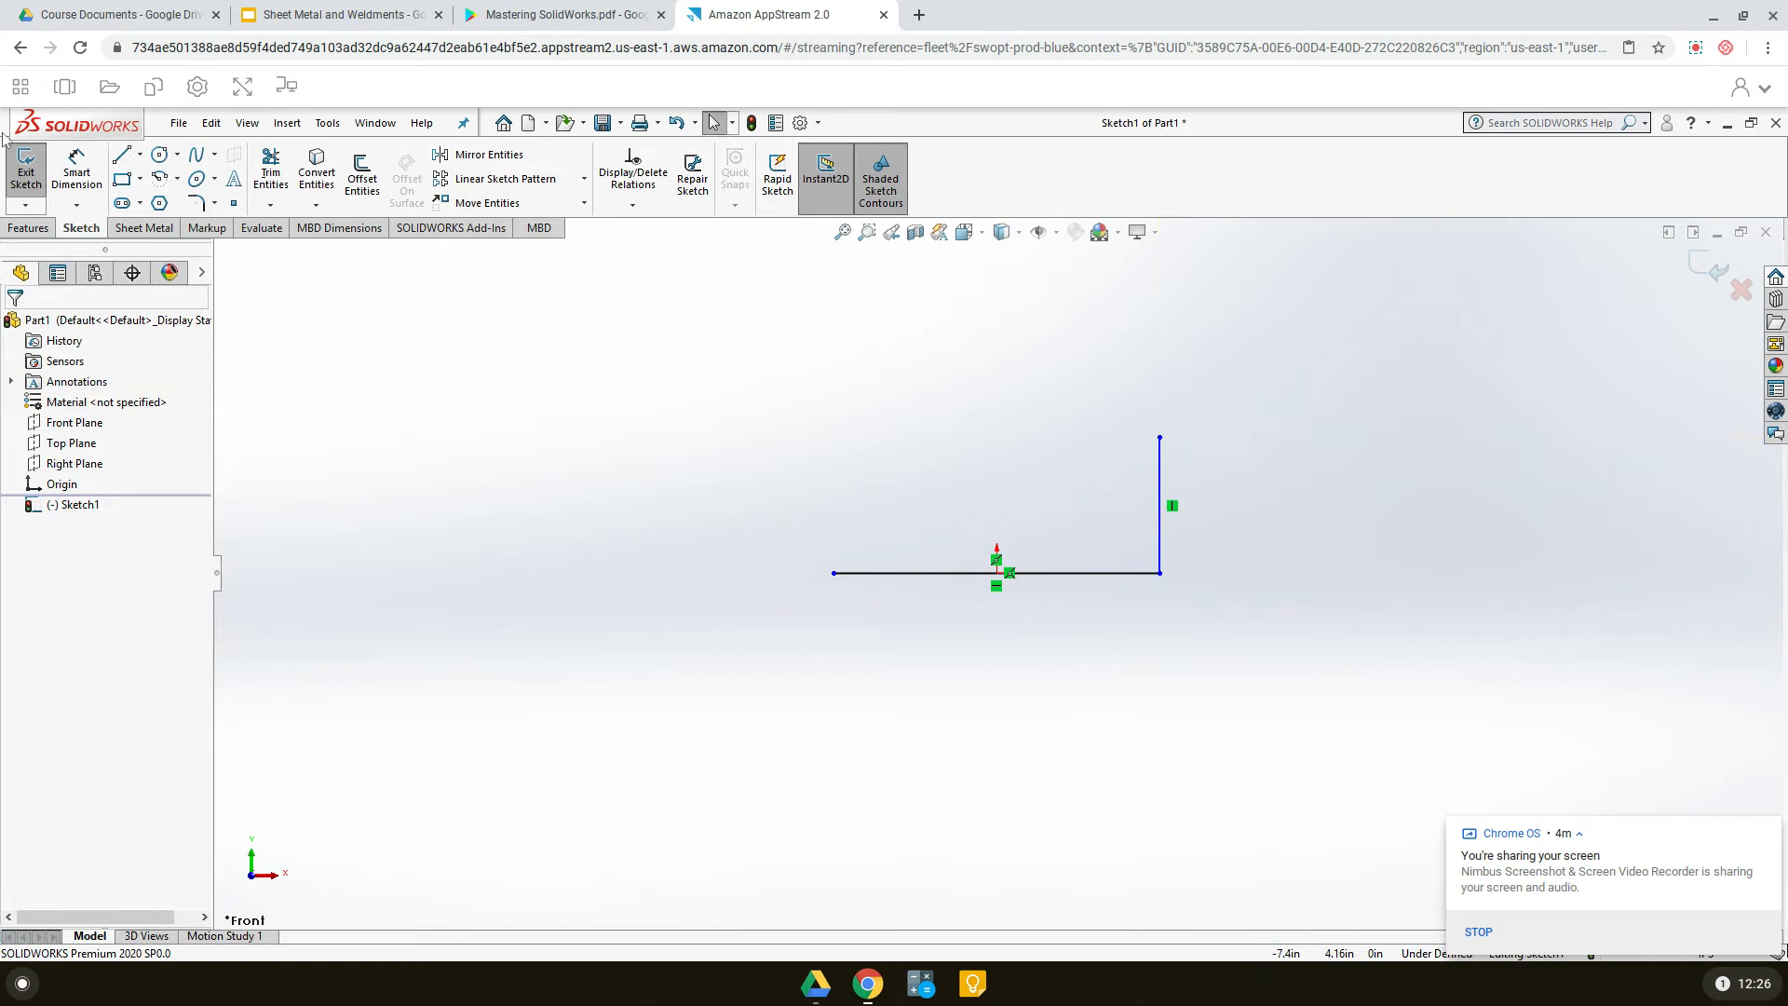
- Dimension the horizontal line's length to 4 in, placing the dimension below it
{"action": "left_click", "coordinate": [75, 177]}
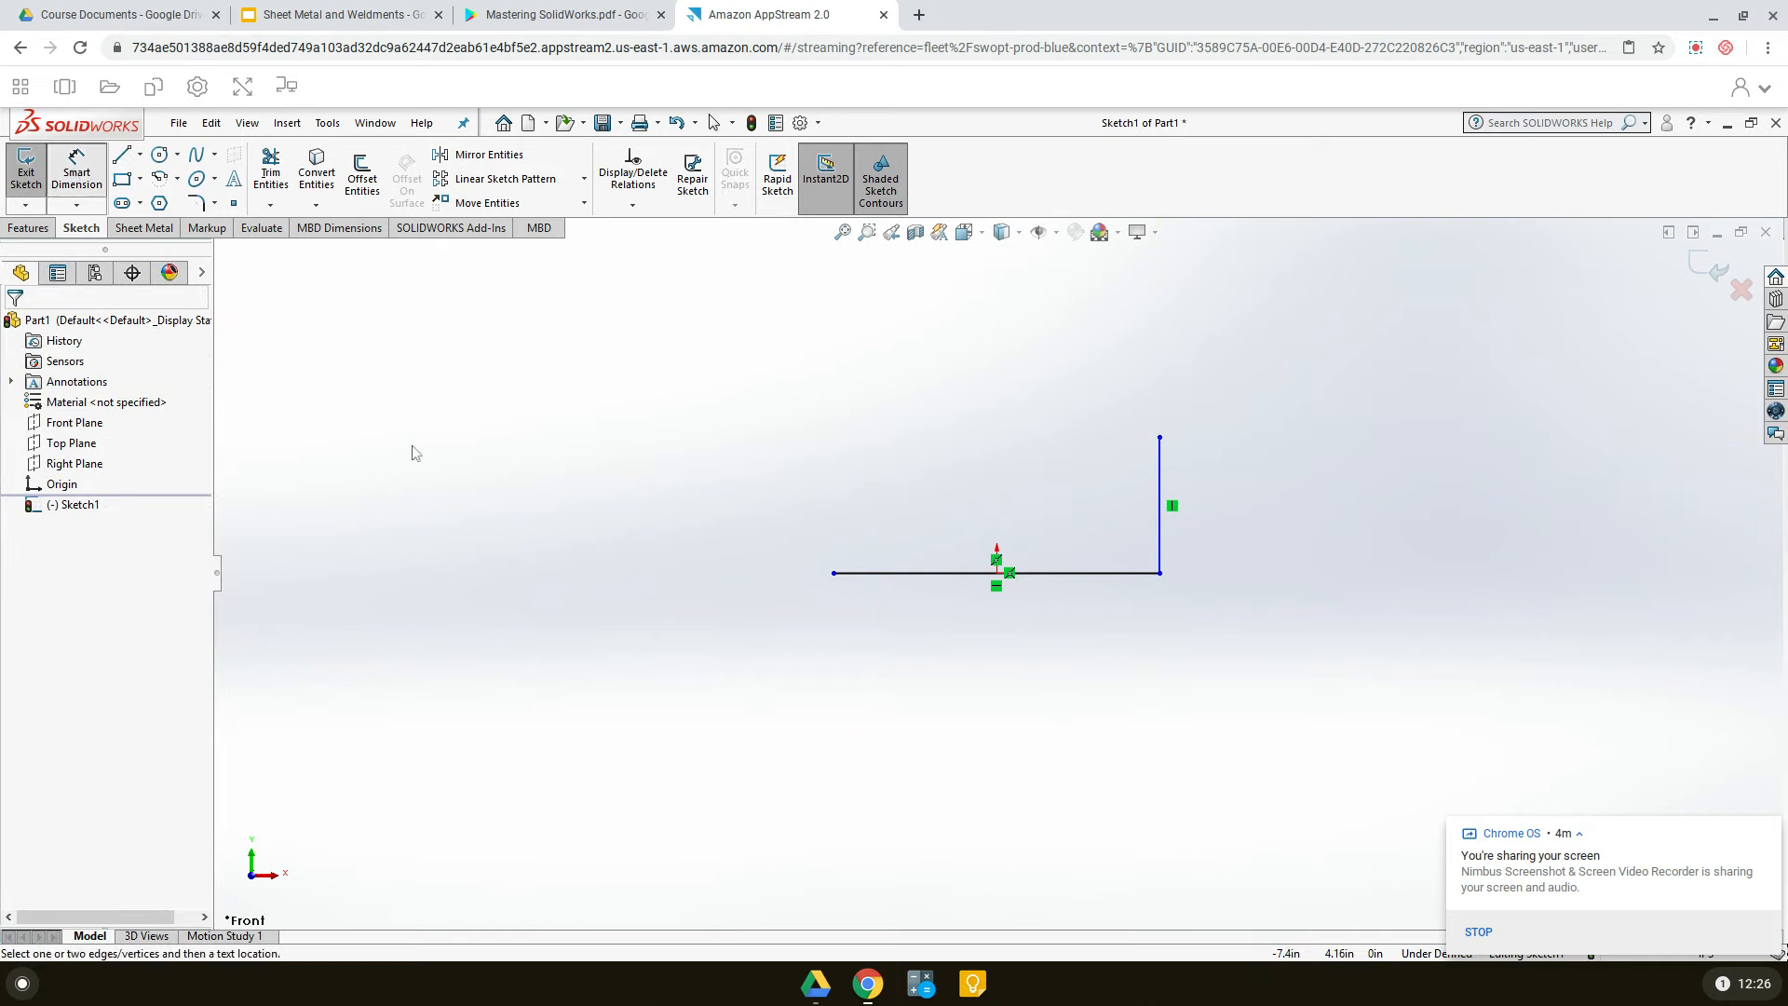
{"action": "left_click", "coordinate": [956, 580]}
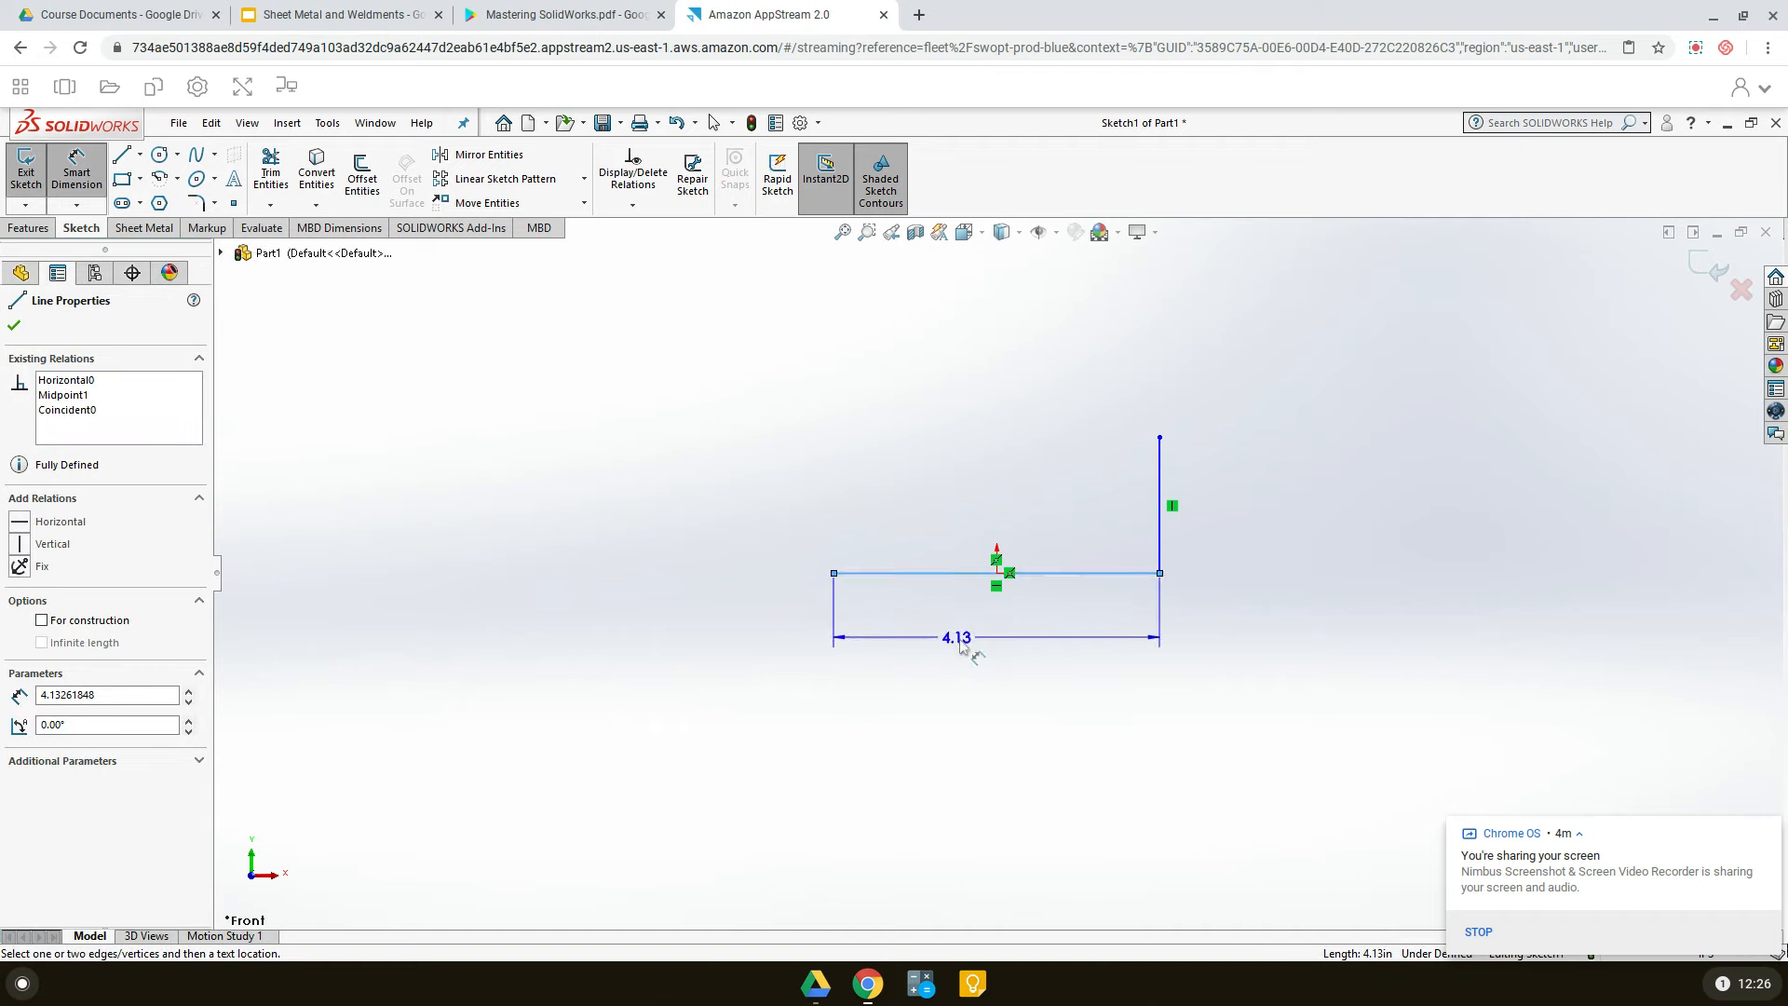
{"action": "left_click", "coordinate": [960, 637]}
{"action": "type", "text": "4"}
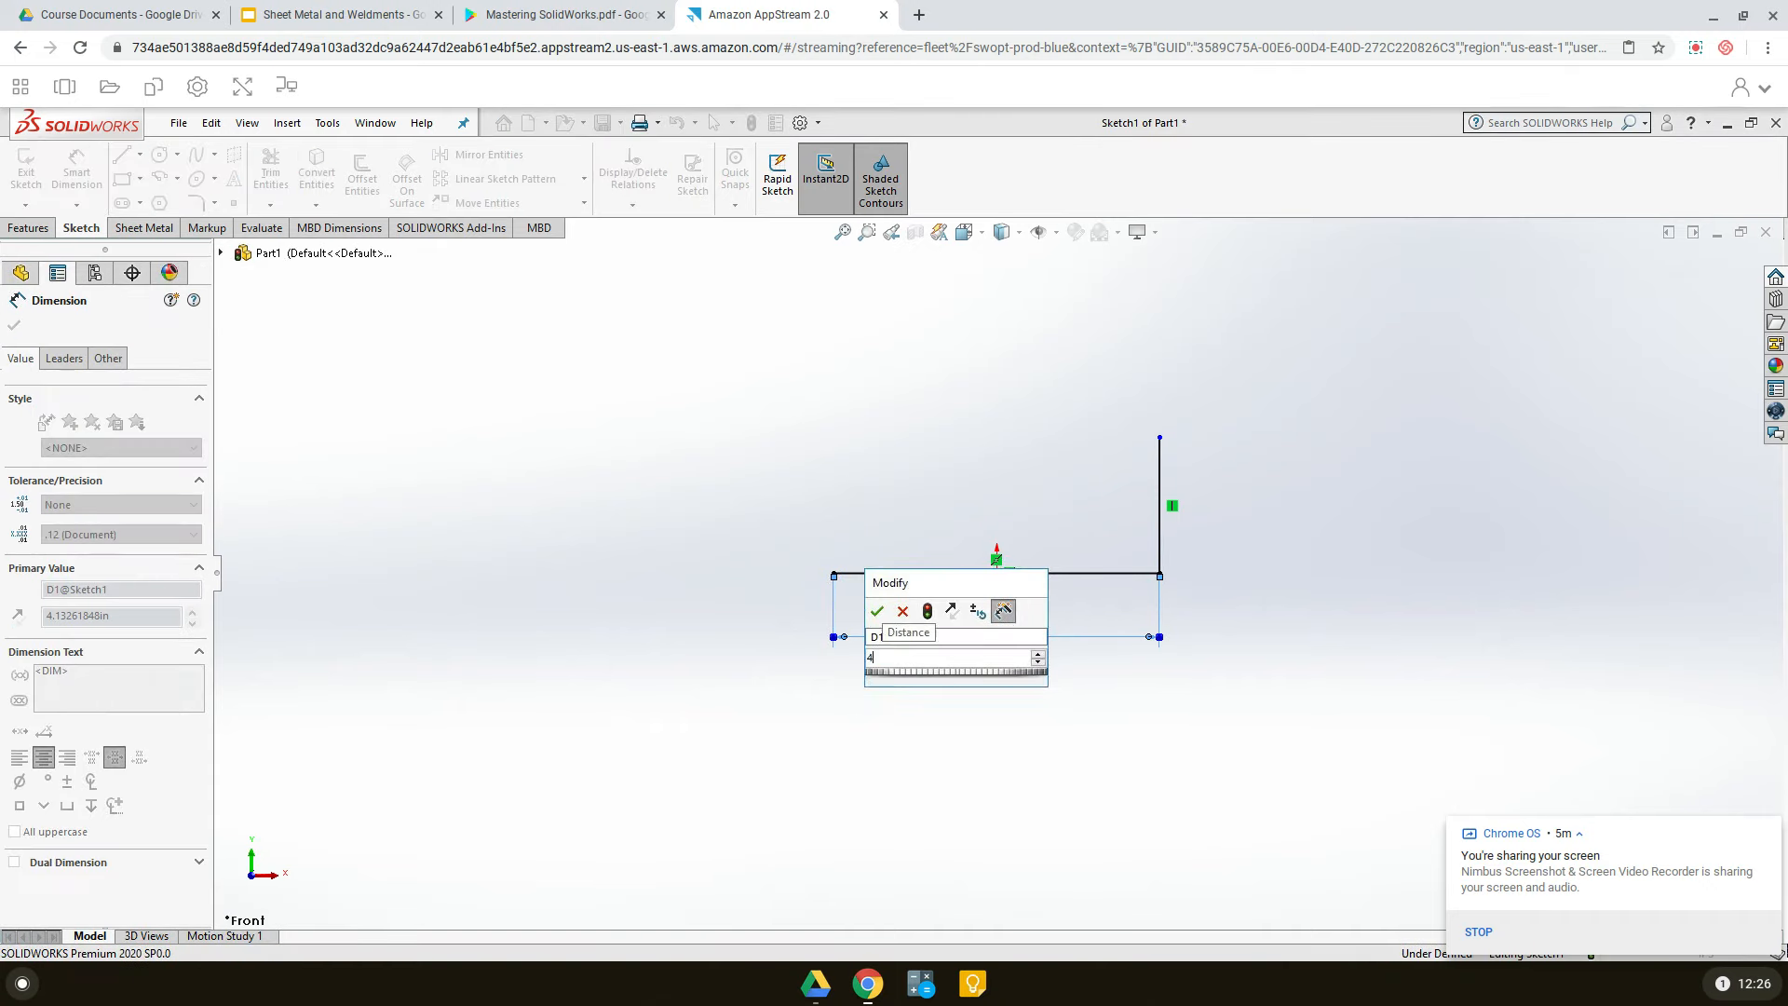
{"action": "key", "text": "Return"}
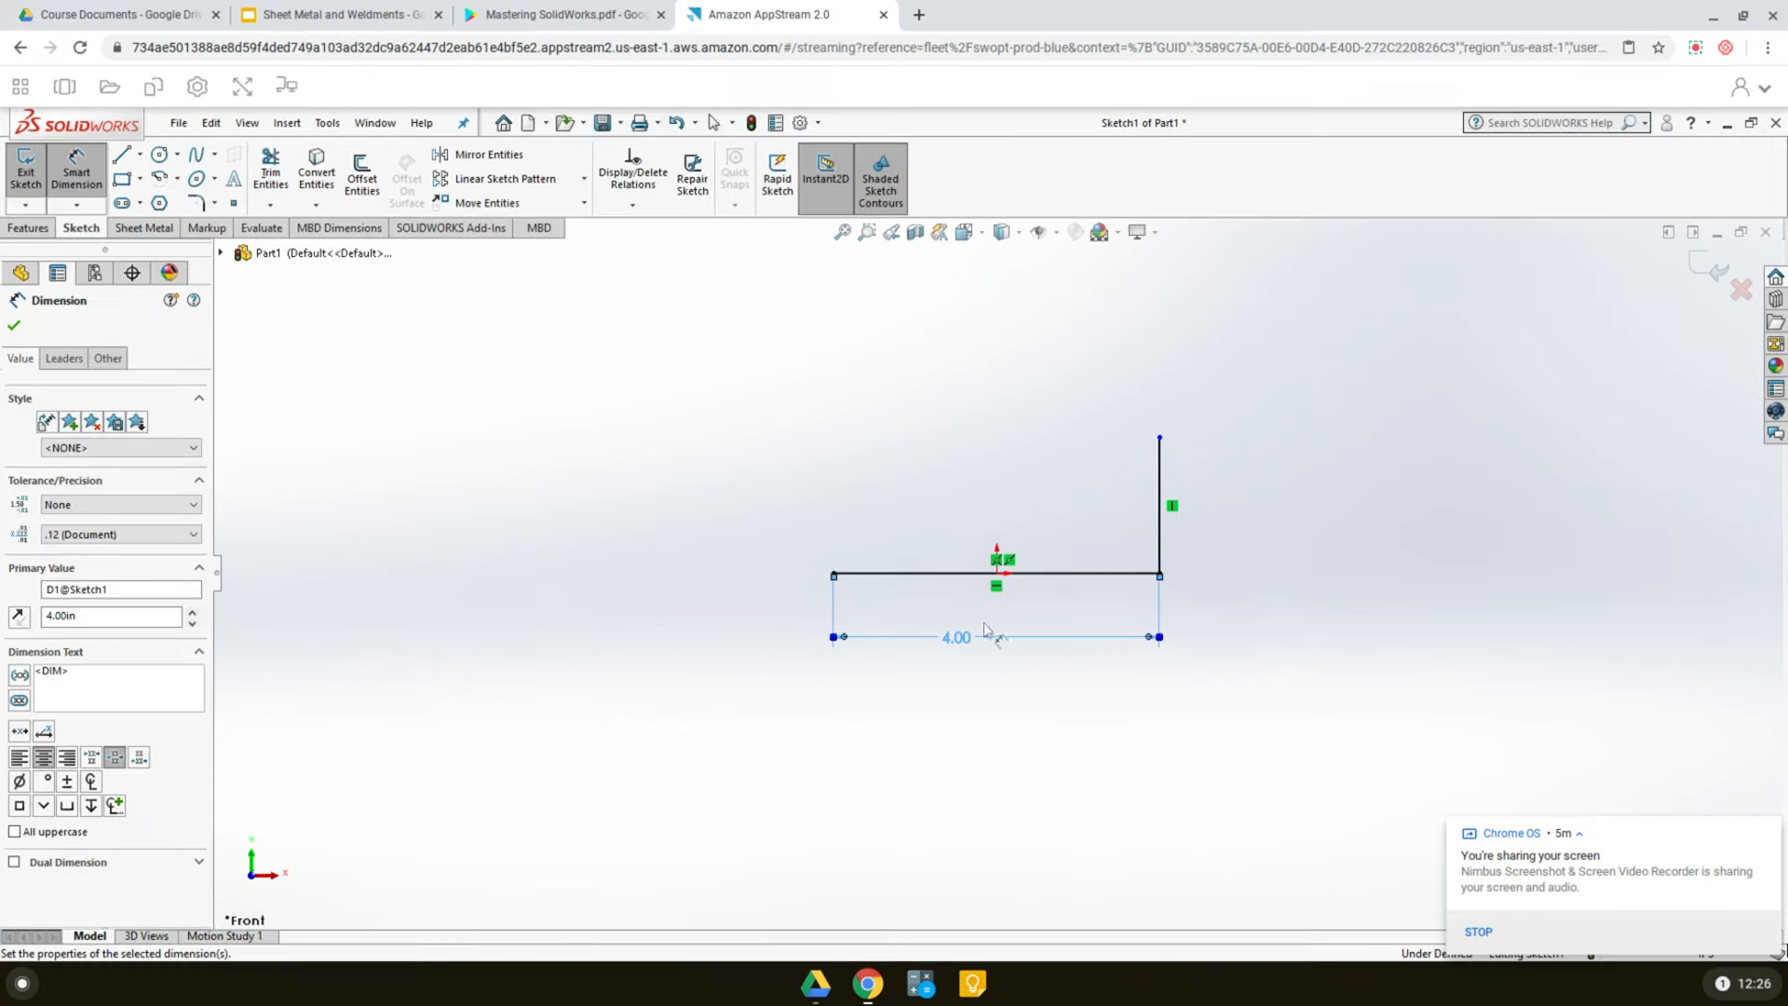
- Dimension the vertical line's length to 2 in and exit the sketch
{"action": "left_click", "coordinate": [1166, 491]}
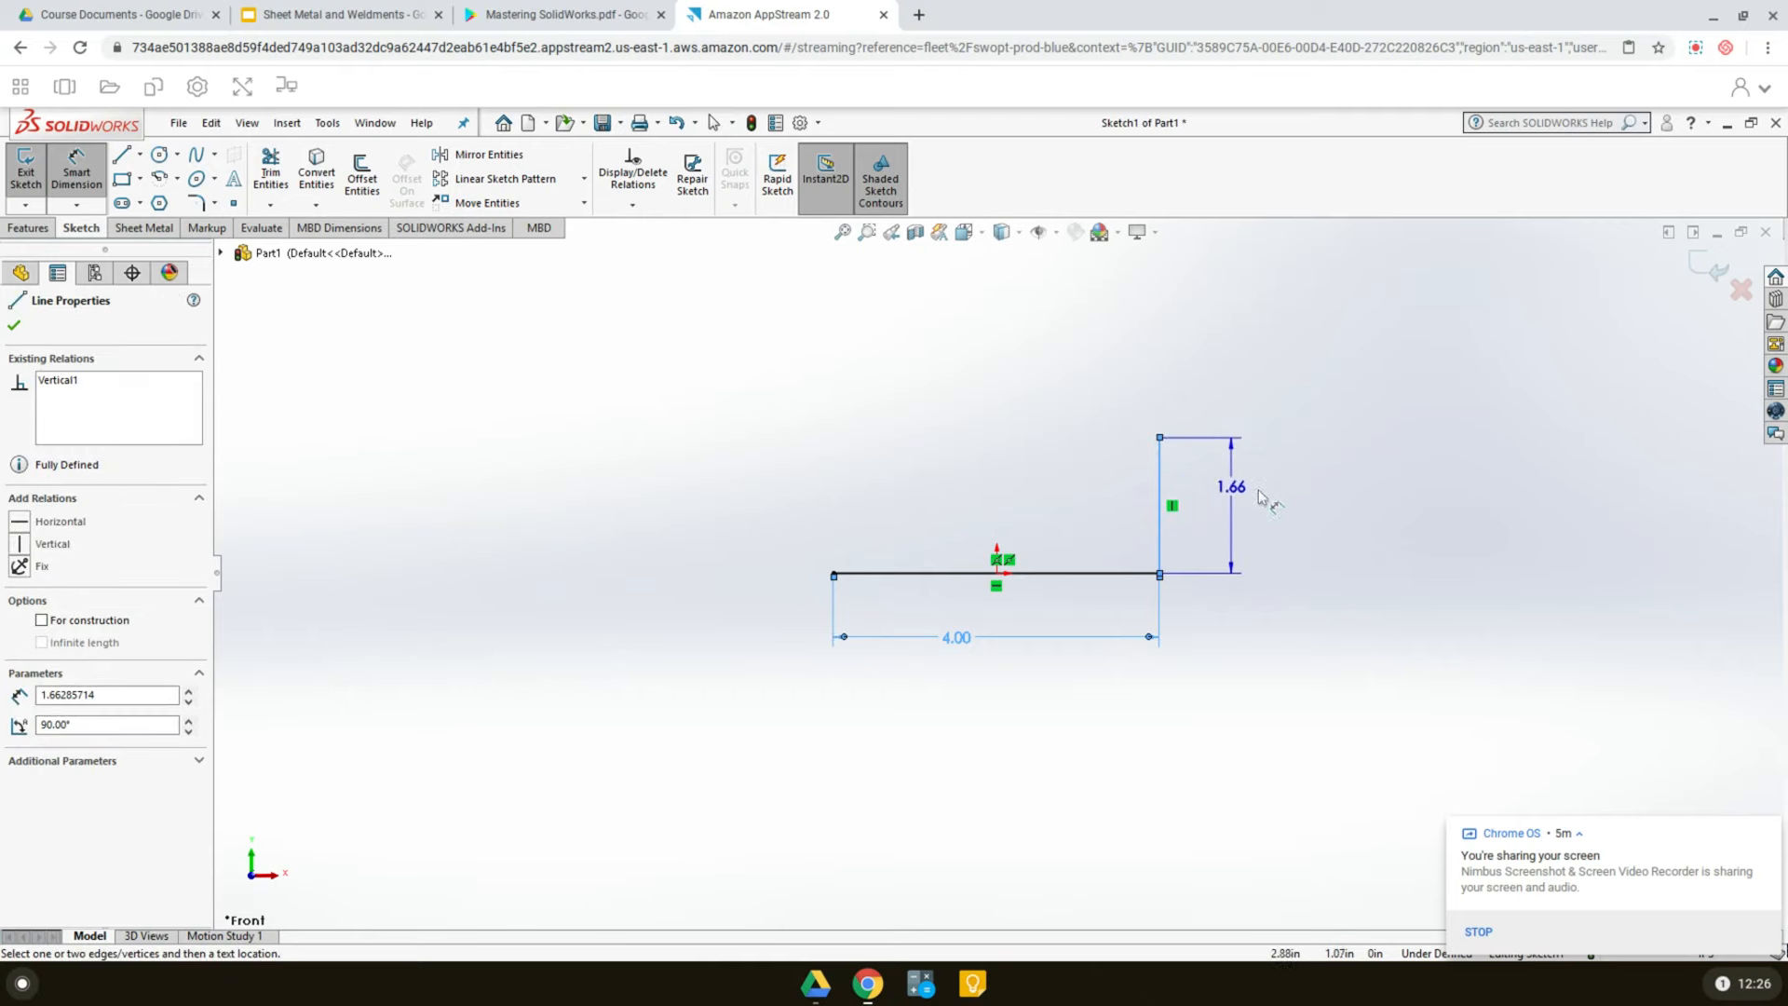
{"action": "left_click", "coordinate": [1236, 507]}
{"action": "type", "text": "2"}
{"action": "key", "text": "Return"}
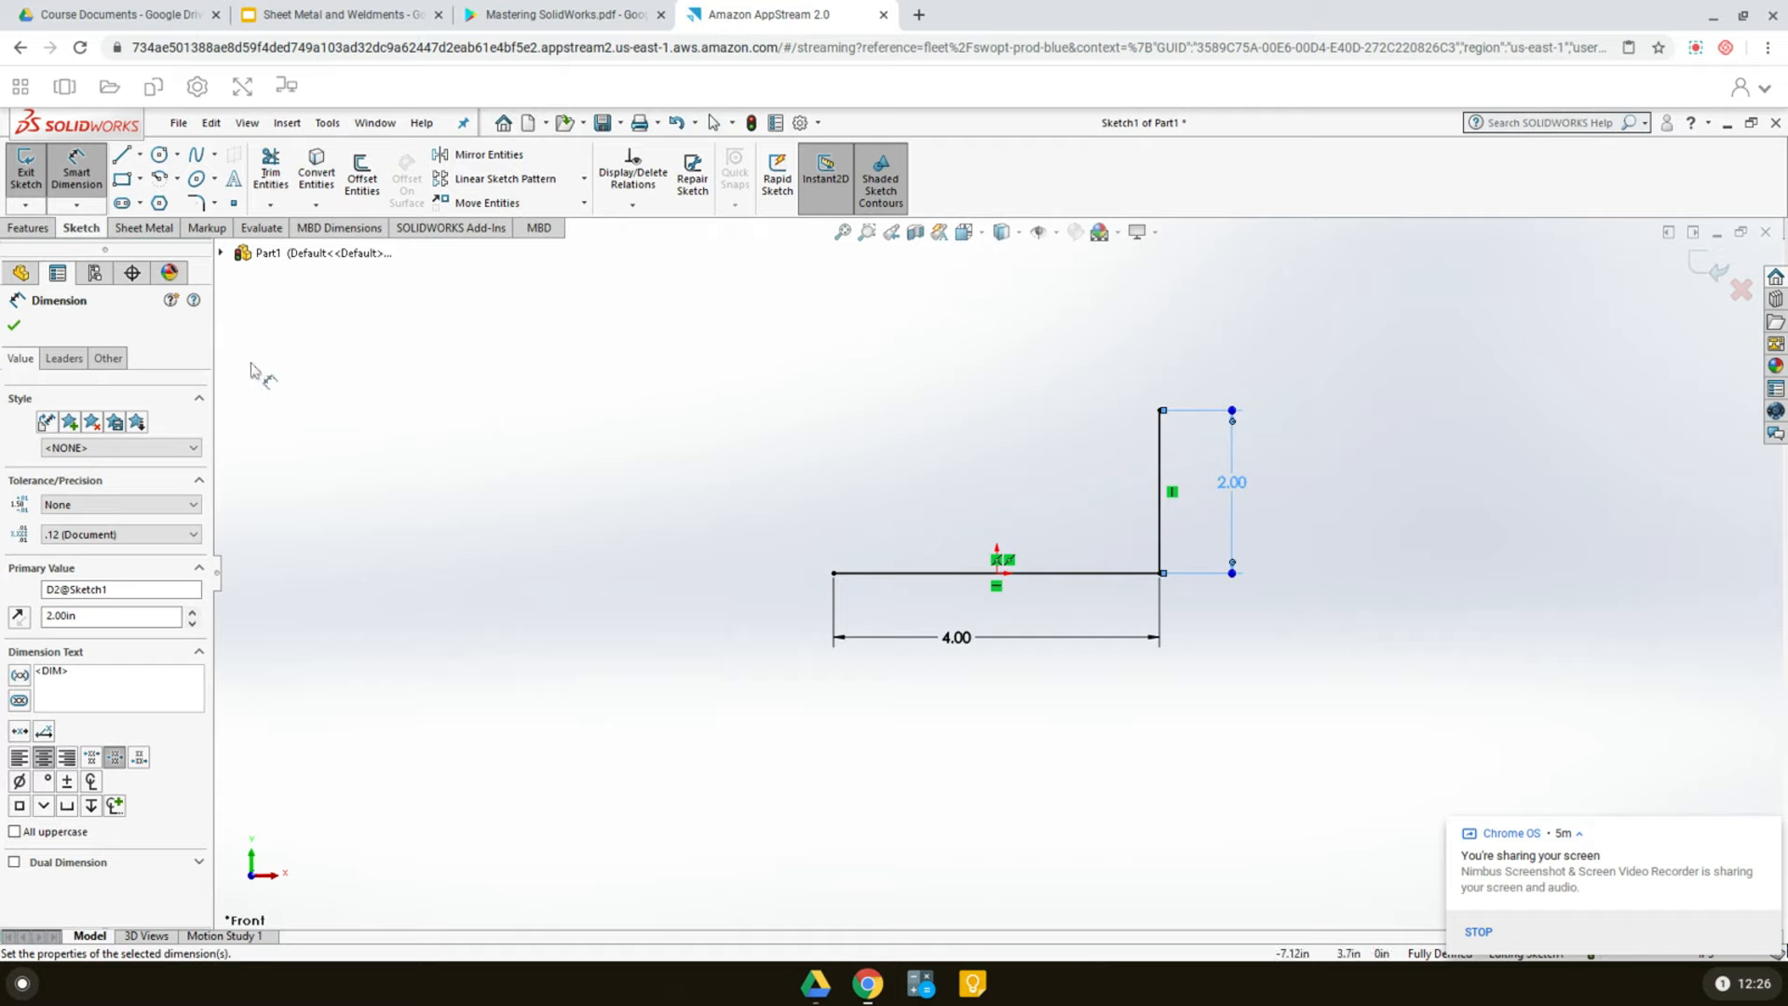
{"action": "left_click", "coordinate": [15, 326]}
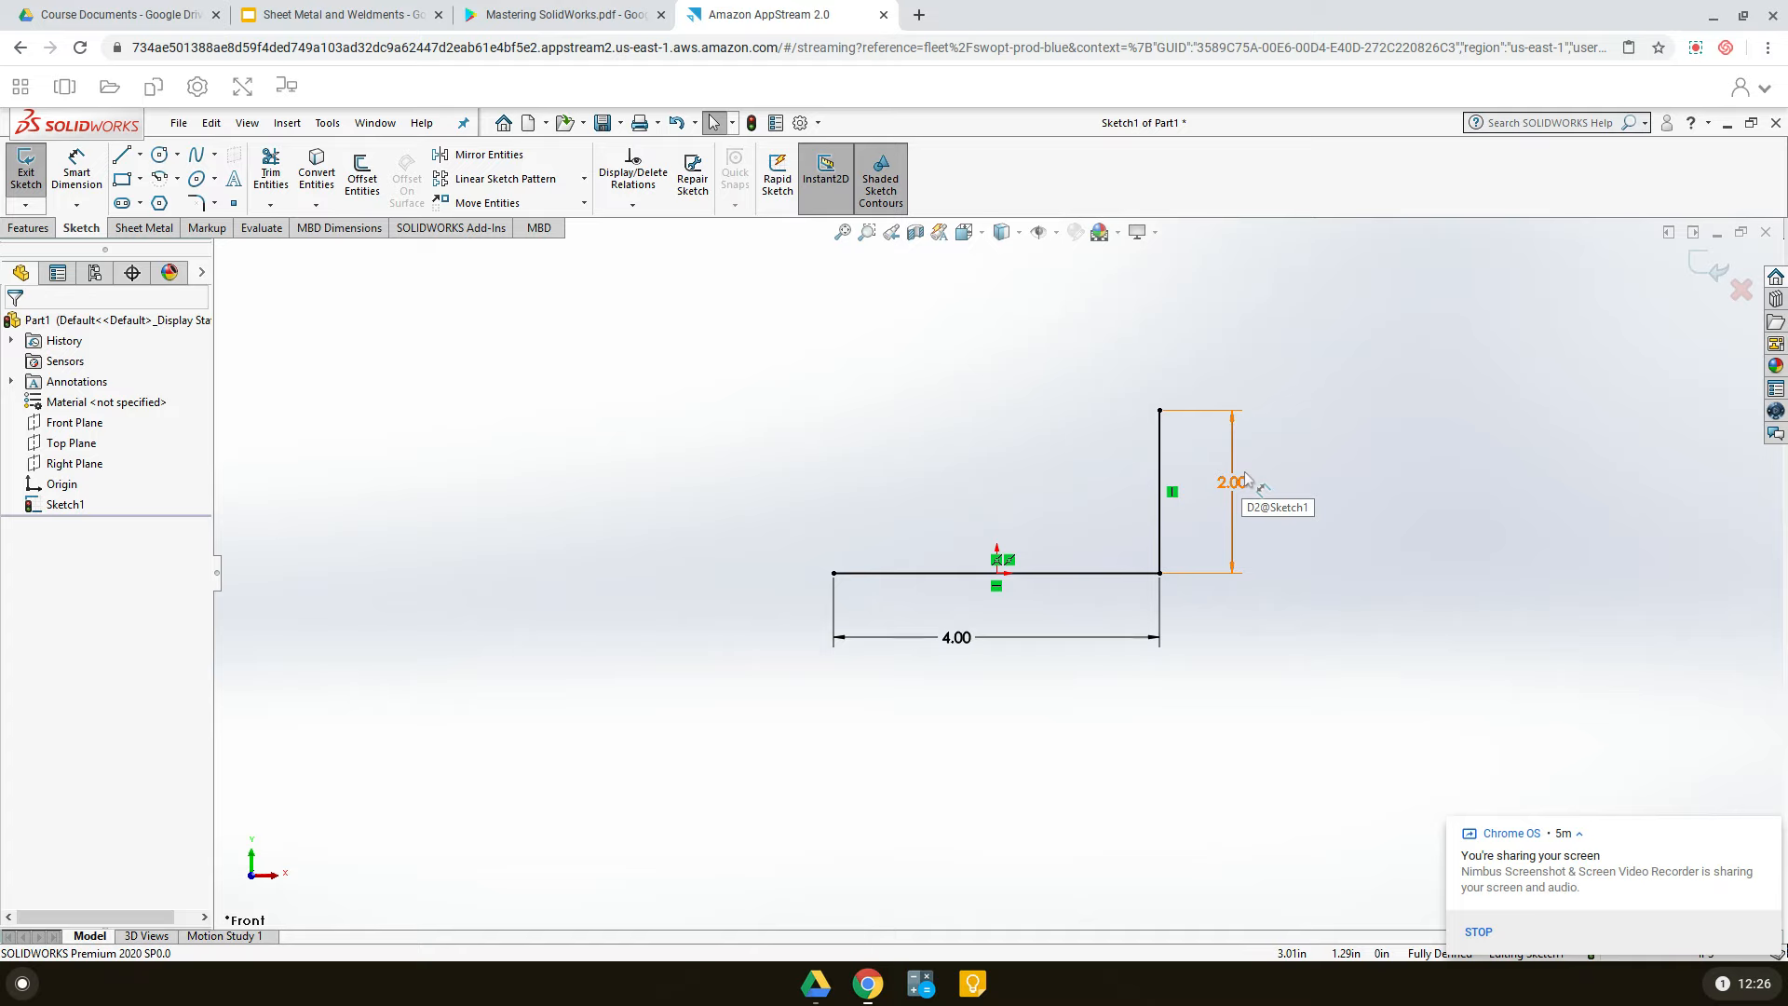
{"action": "left_click", "coordinate": [1710, 269]}
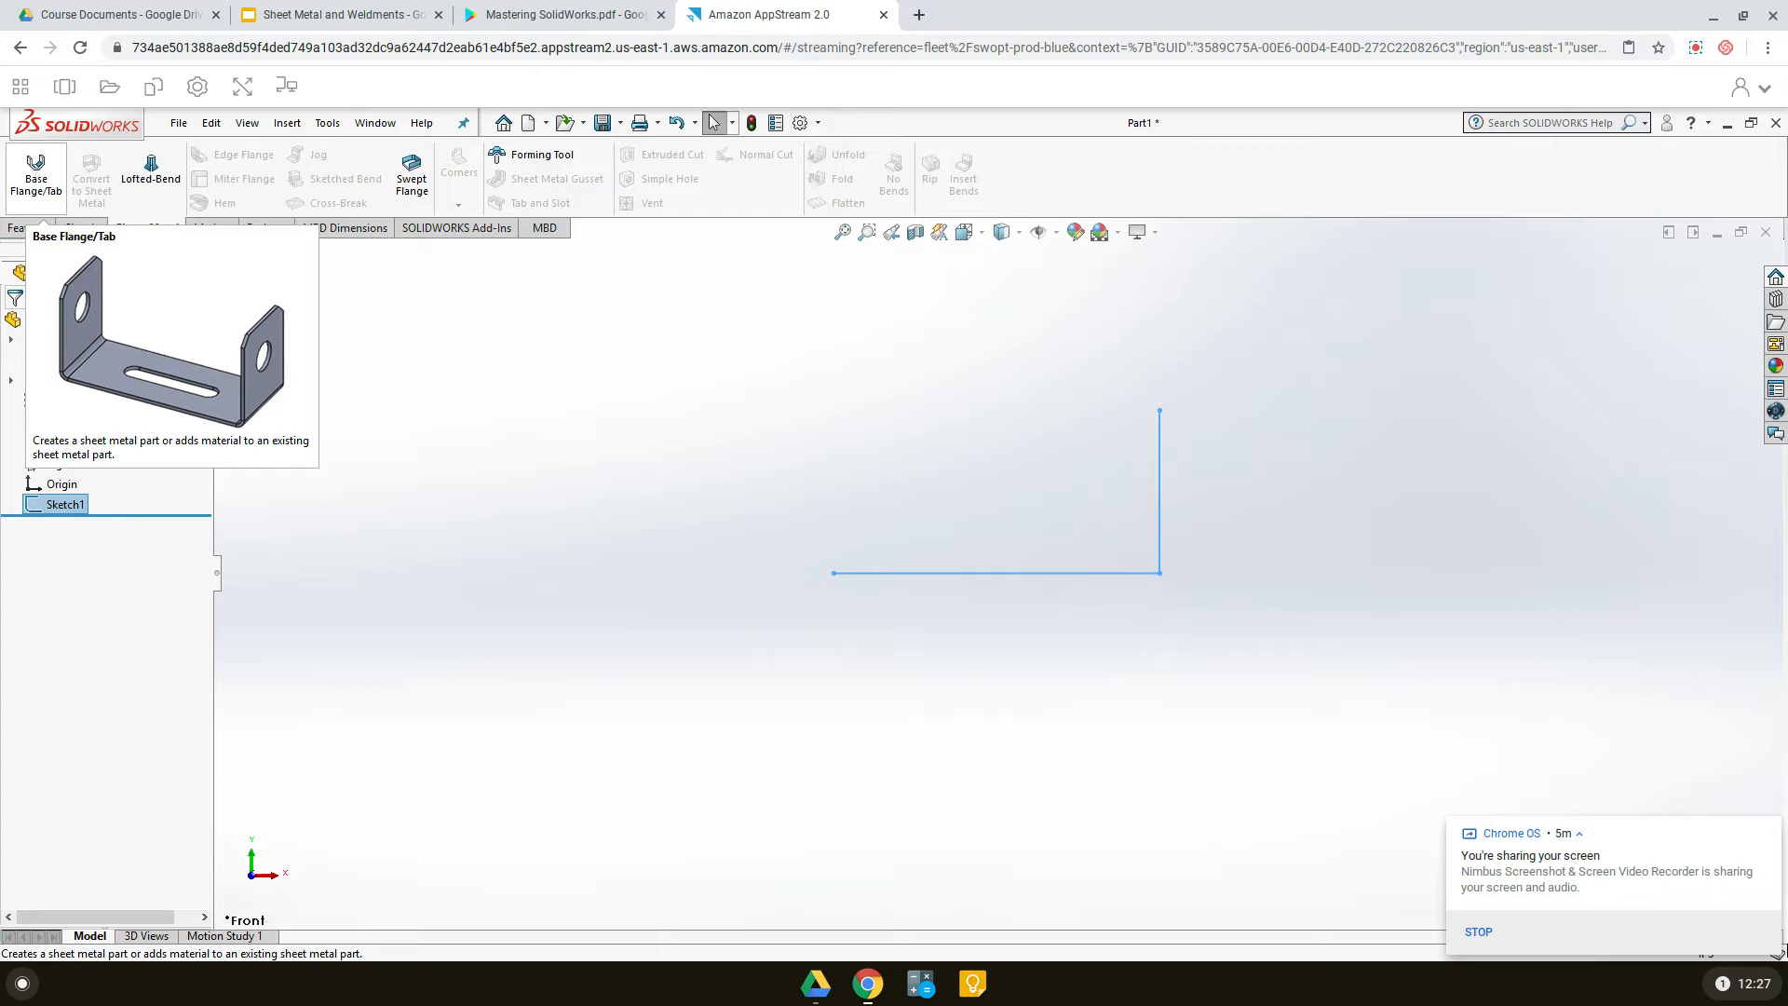
- Start a Base Flange from the L-shaped sketch and set its sheet thickness to 0.125 in
{"action": "left_click", "coordinate": [39, 180]}
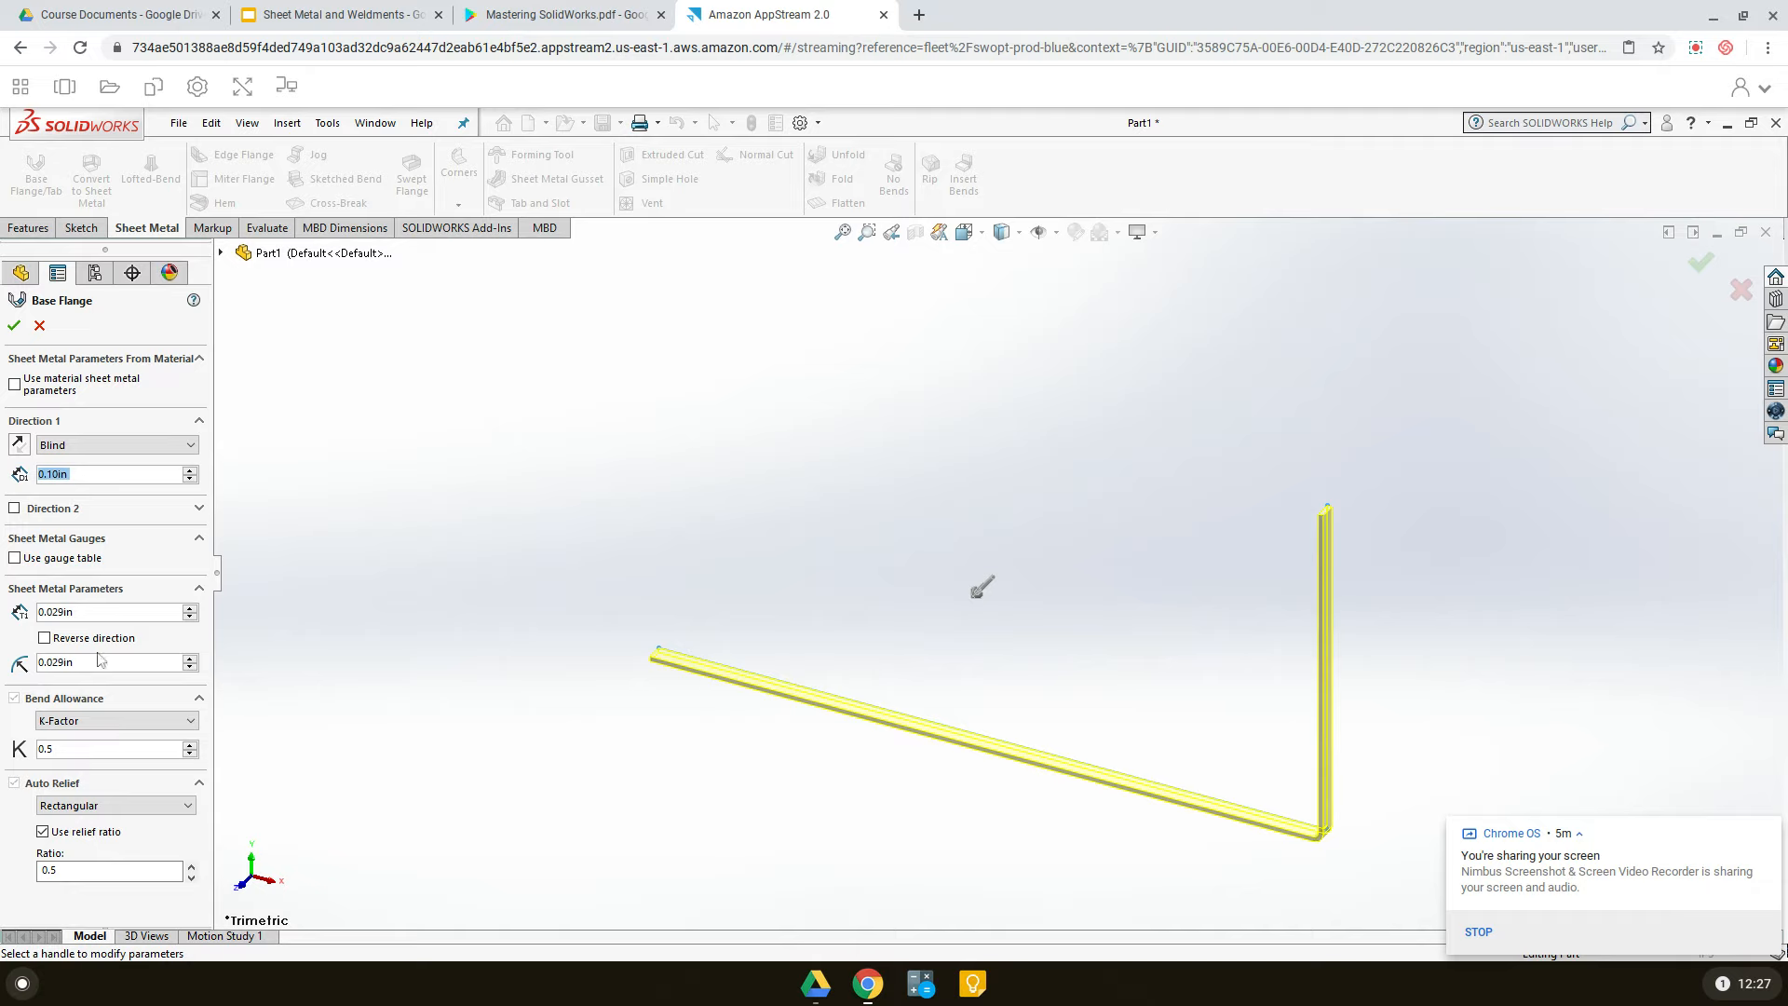
{"action": "left_click", "coordinate": [63, 612]}
{"action": "double_click", "coordinate": [63, 612]}
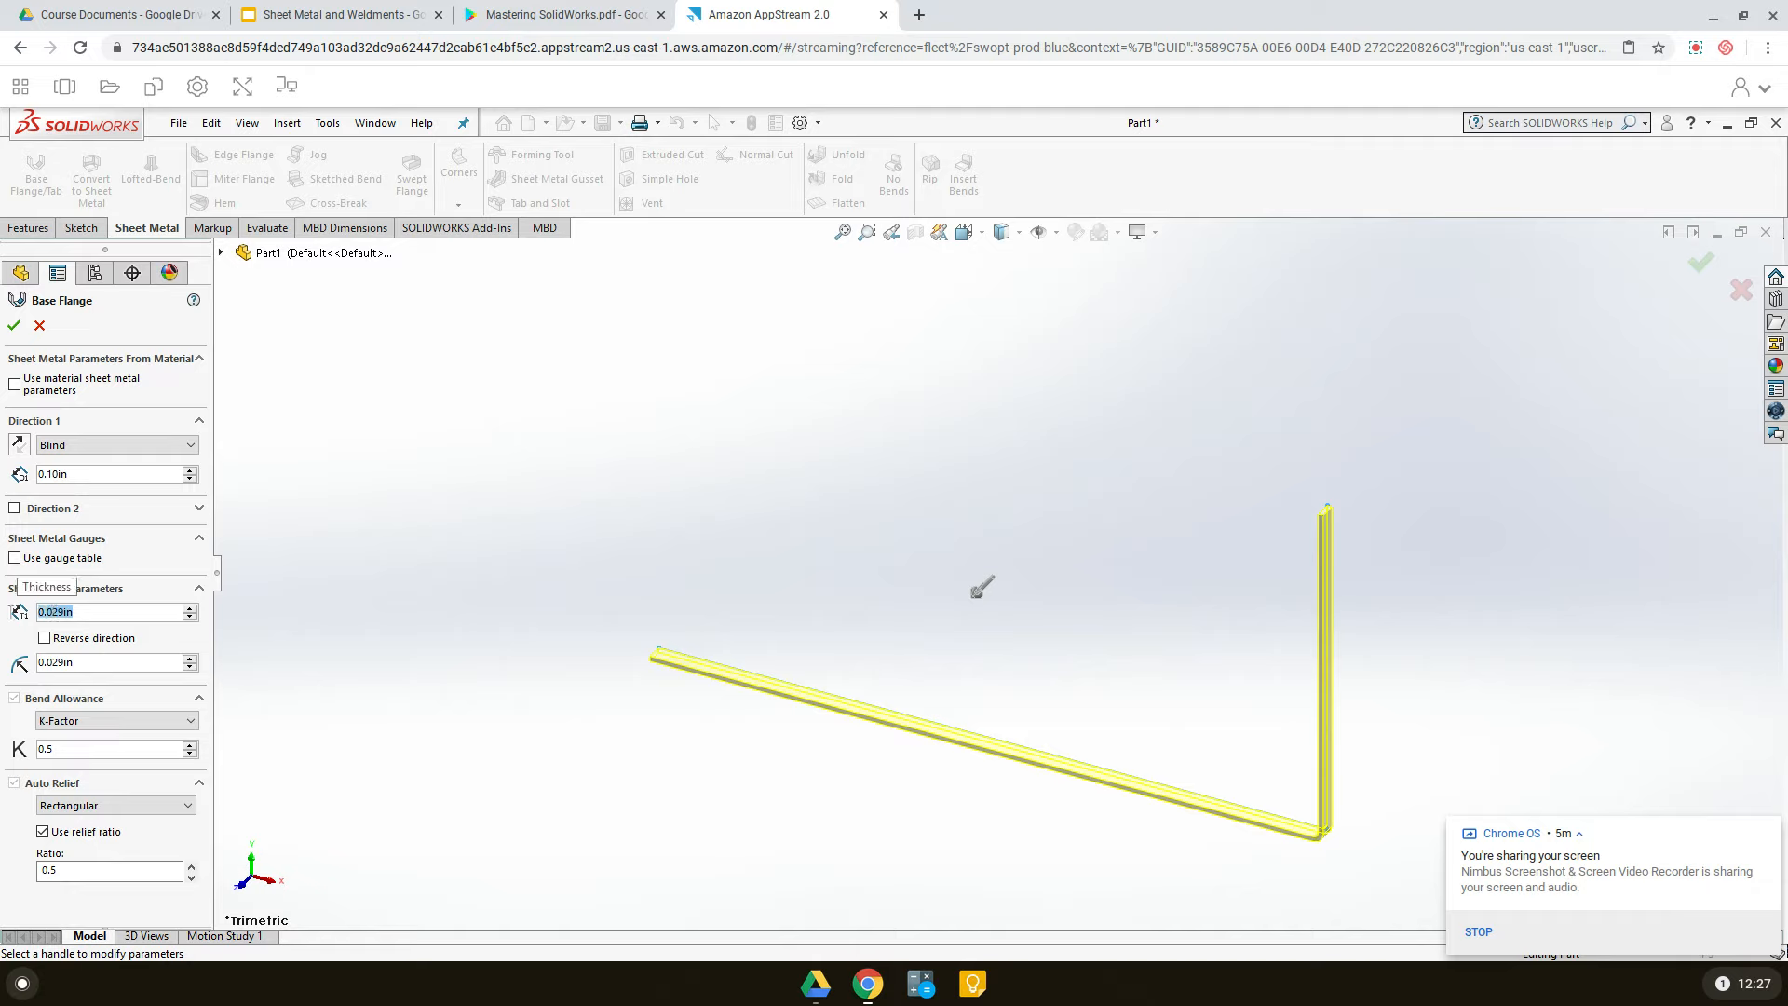
{"action": "type", "text": "0"}
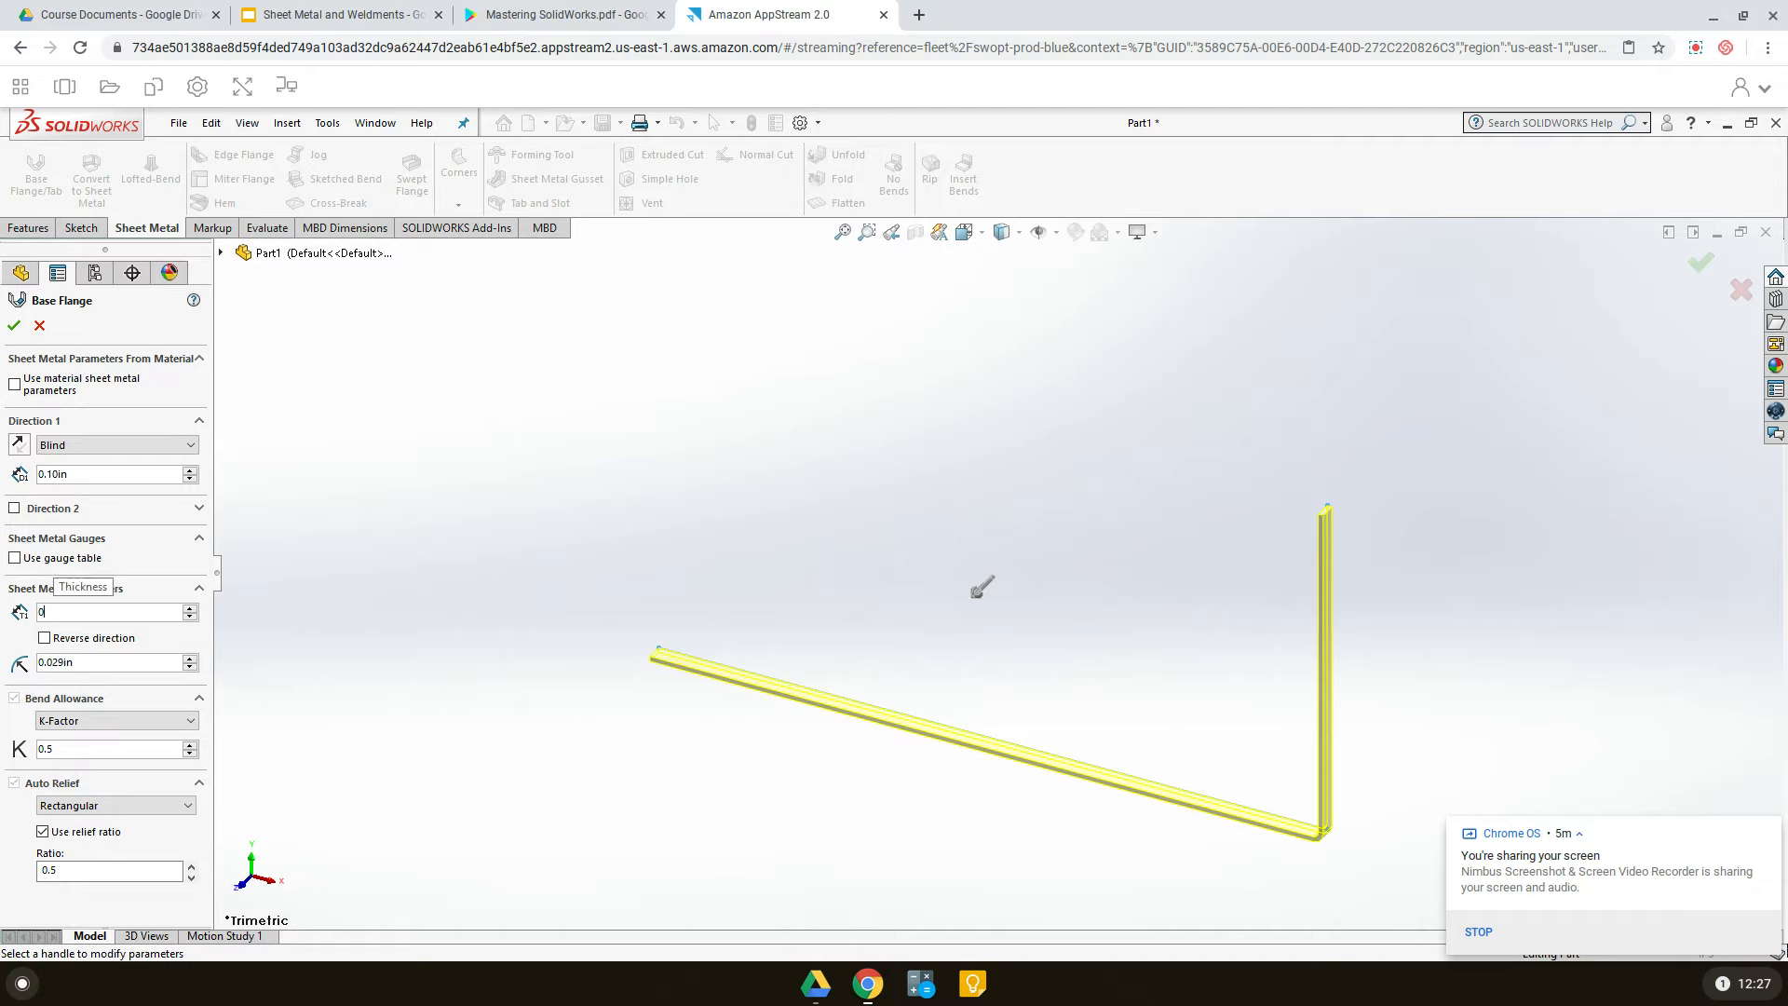
{"action": "type", "text": ".125"}
{"action": "key", "text": "Return"}
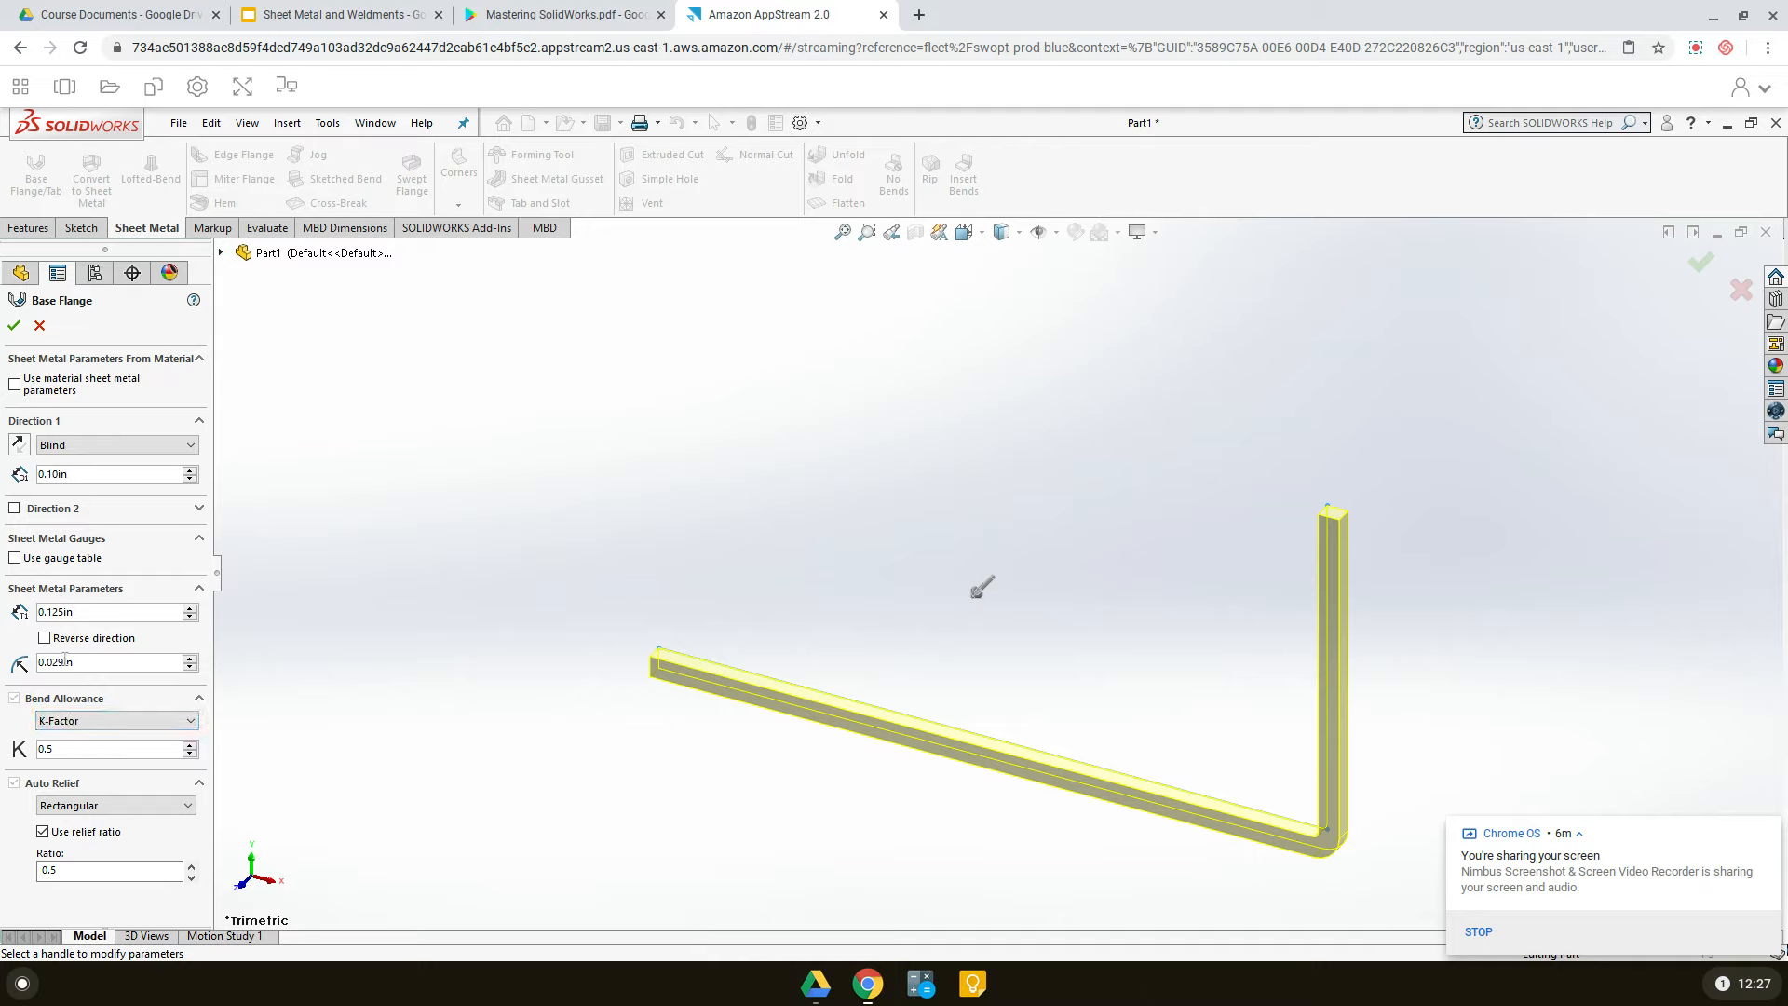
- Set the base flange's bend radius to 0.03 in
{"action": "left_click_drag", "start_coordinate": [106, 662], "coordinate": [37, 662]}
{"action": "type", "text": "0."}
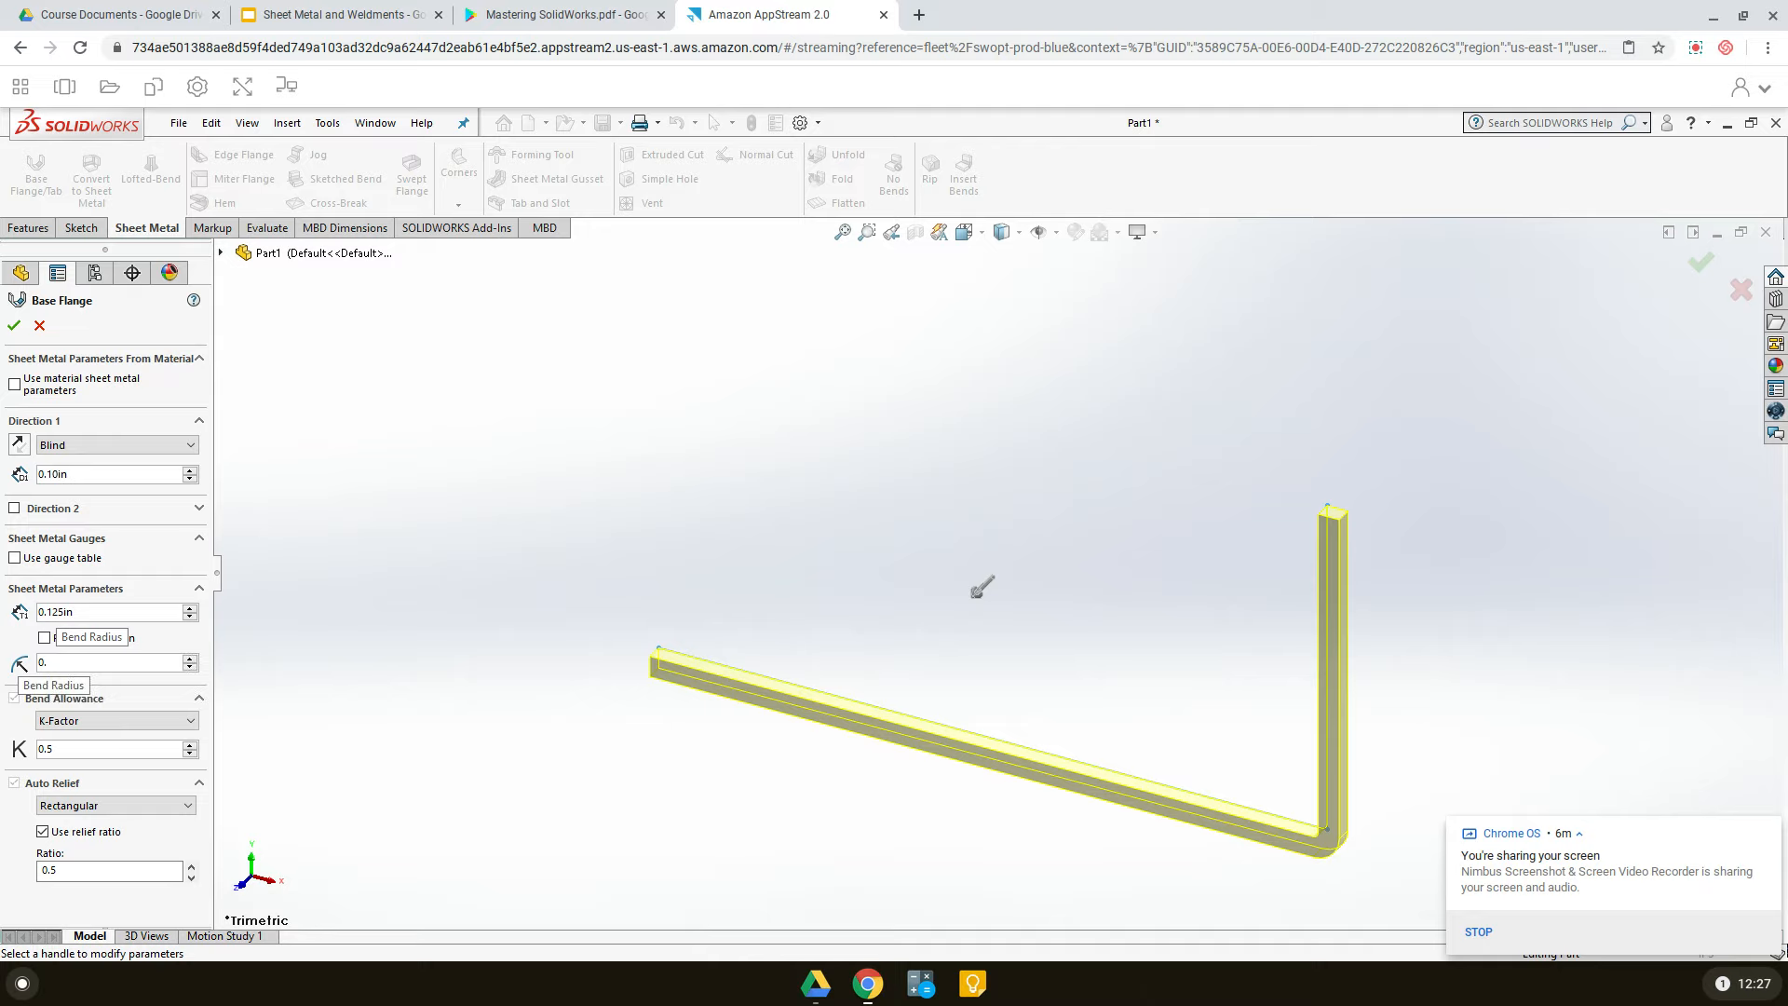
{"action": "type", "text": "03"}
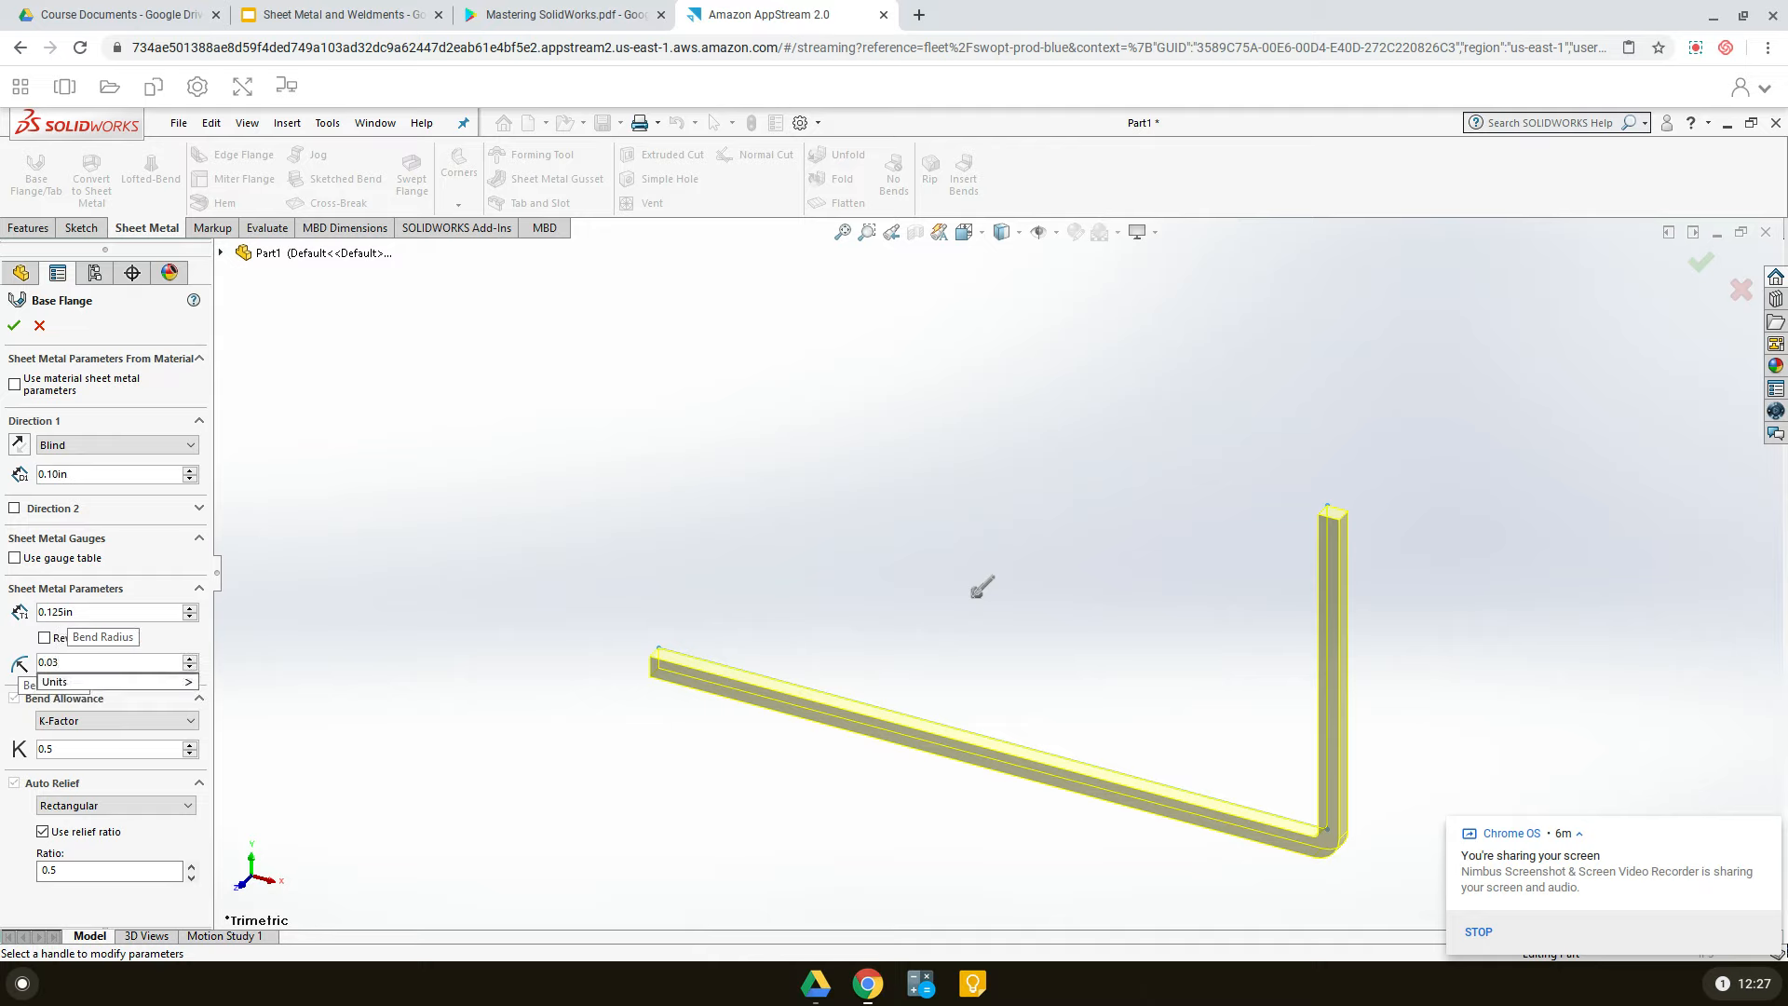
{"action": "left_click", "coordinate": [164, 567]}
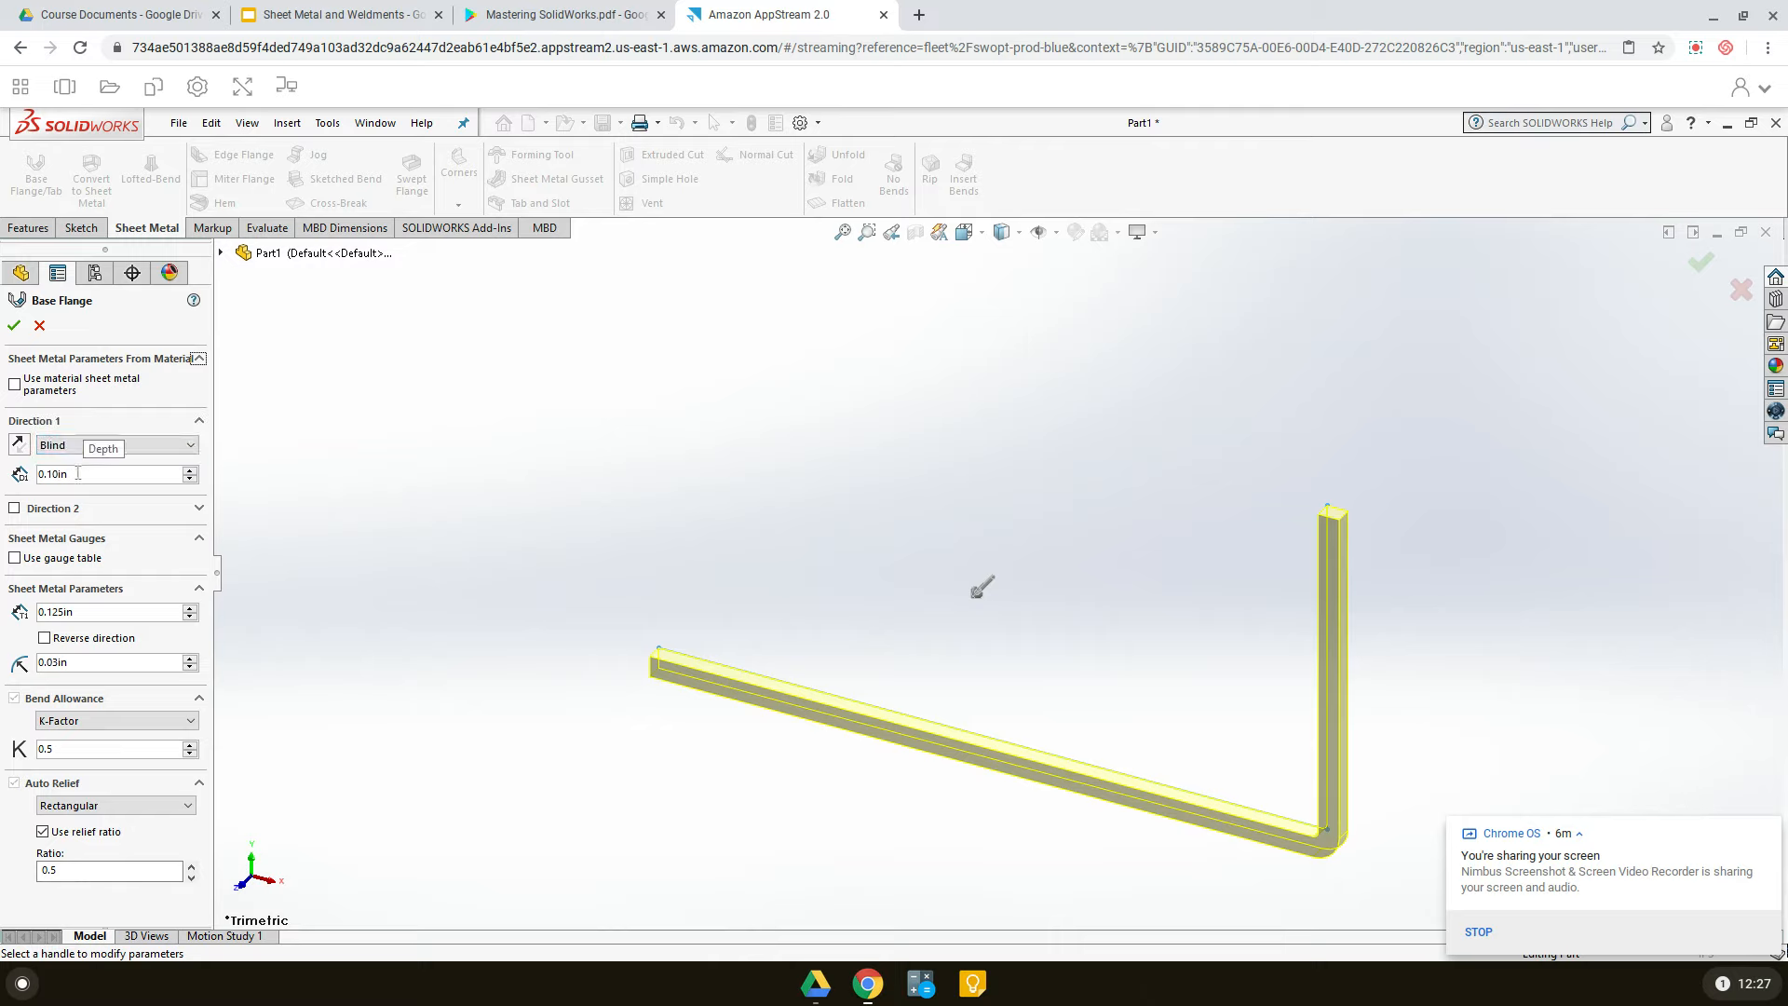
- Set the base flange's blind depth to 2 in
{"action": "left_click_drag", "start_coordinate": [74, 475], "coordinate": [11, 480]}
{"action": "type", "text": "2"}
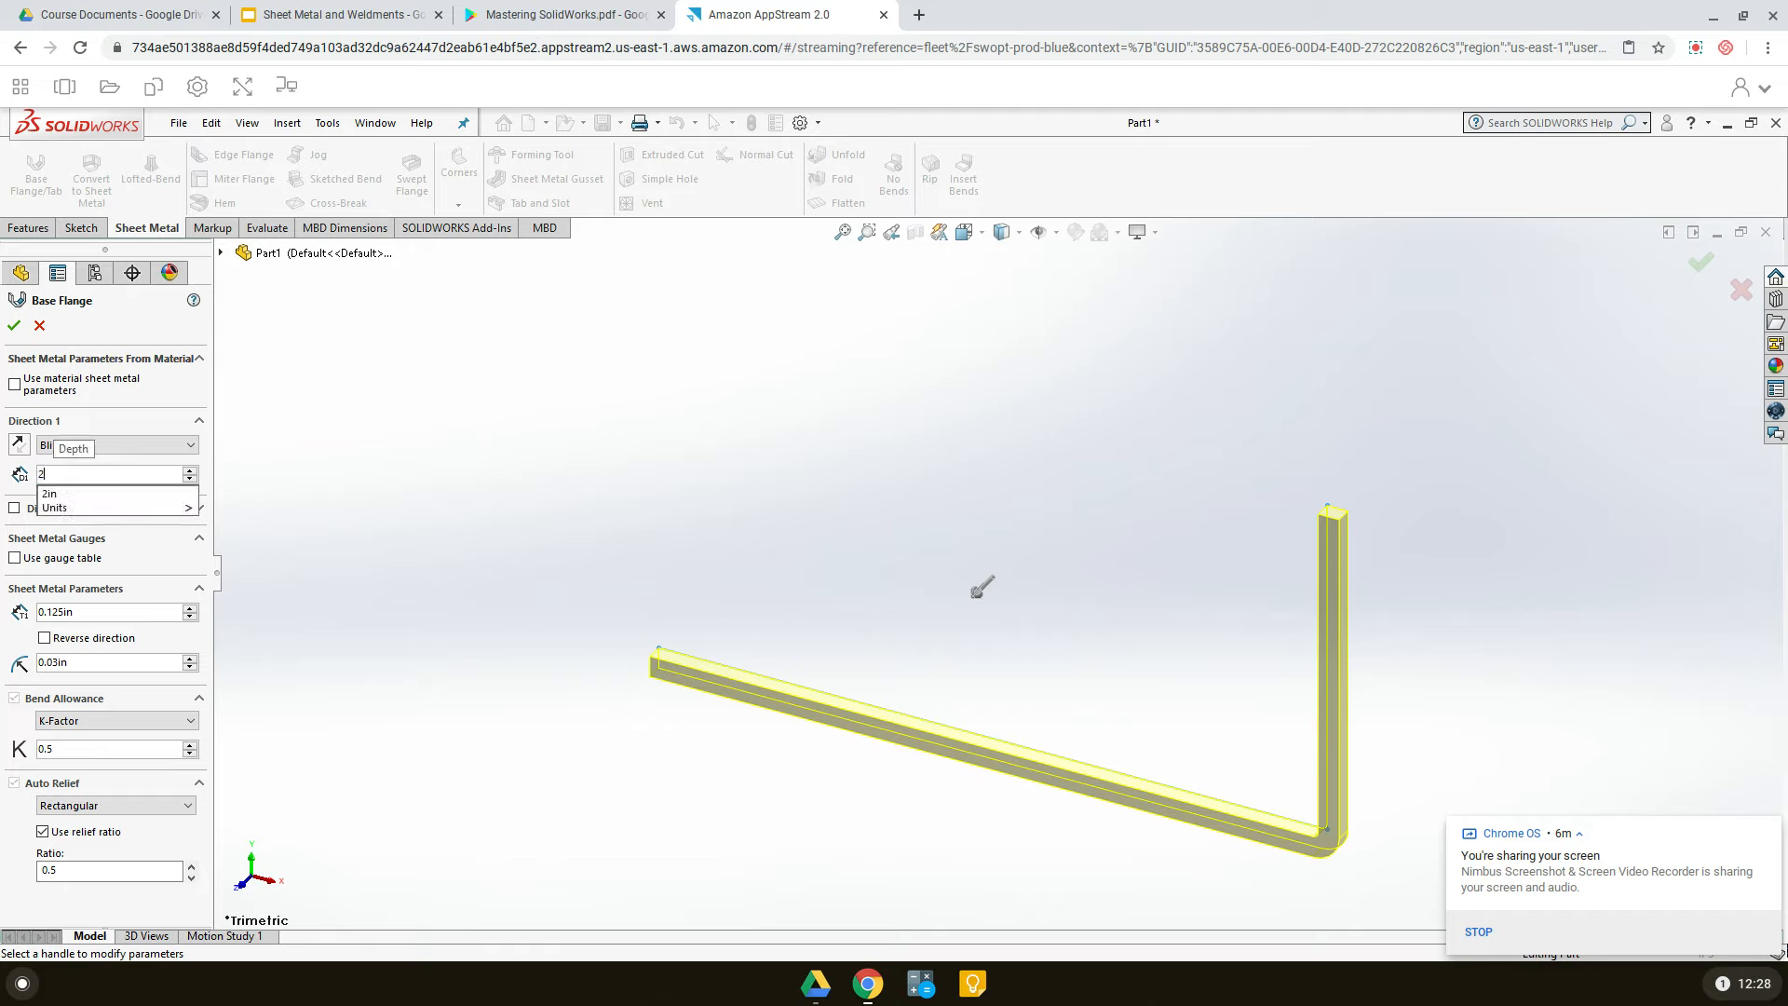
{"action": "key", "text": "Return"}
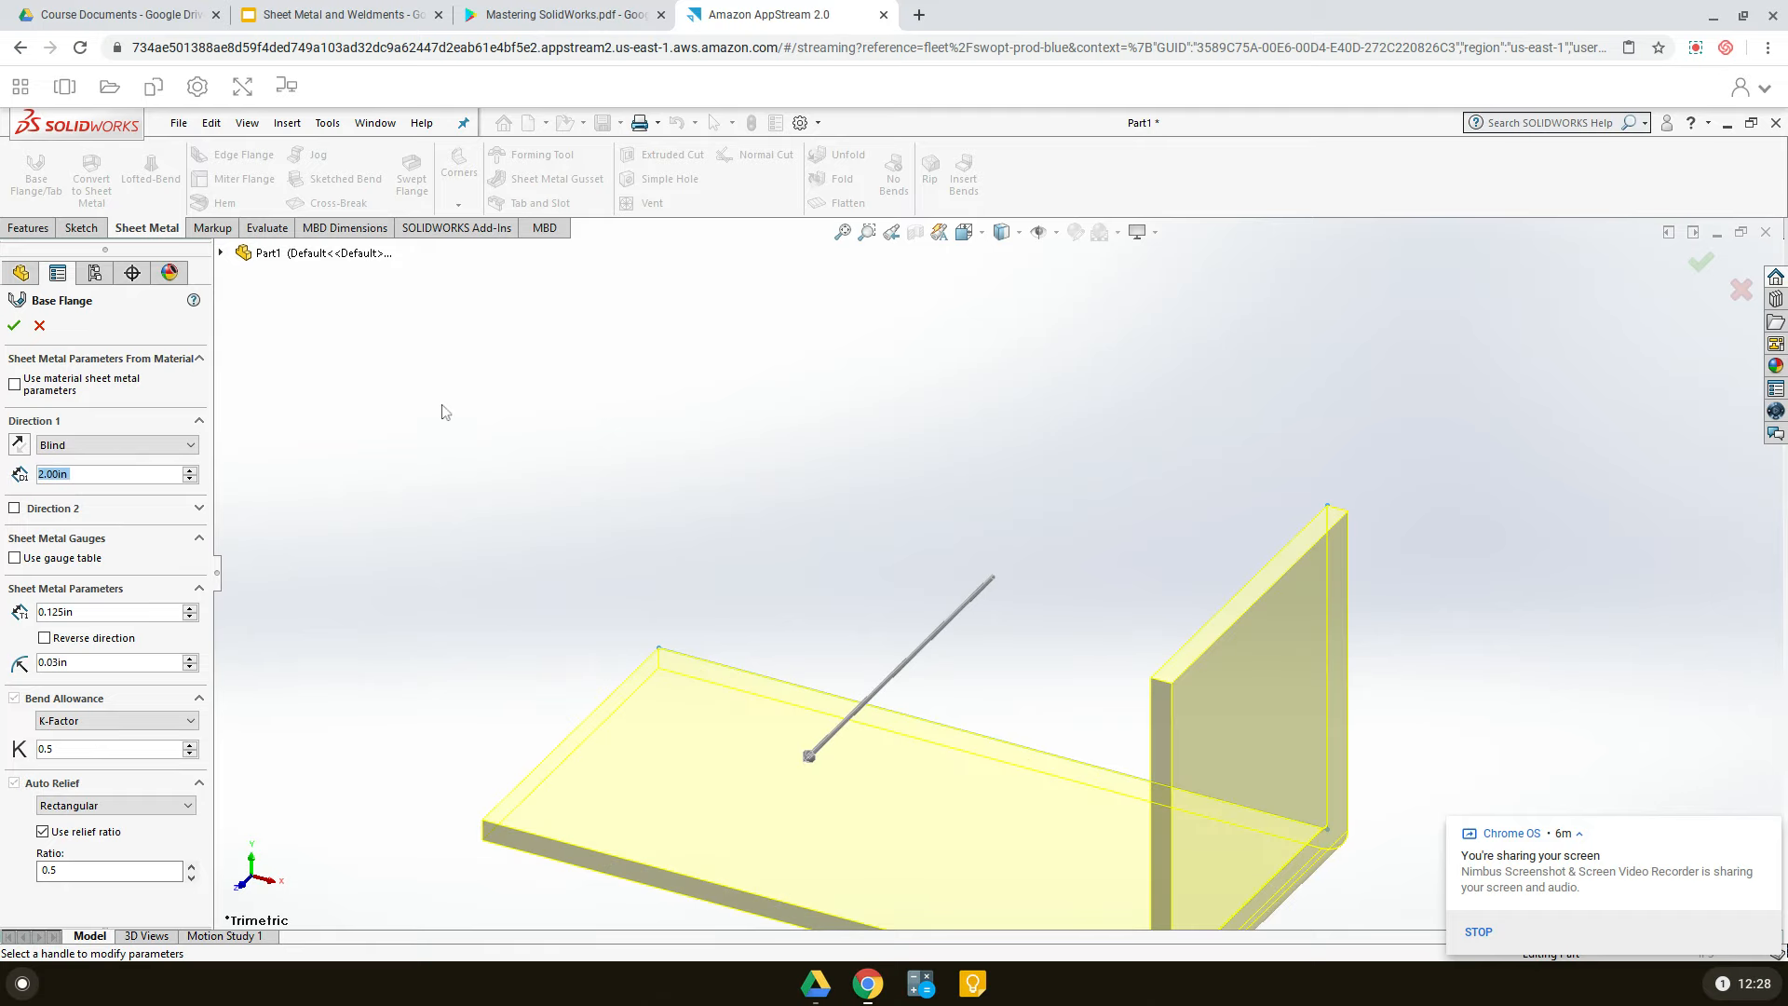
{"action": "scroll", "coordinate": [920, 707], "scroll_direction": "up", "scroll_amount": 2}
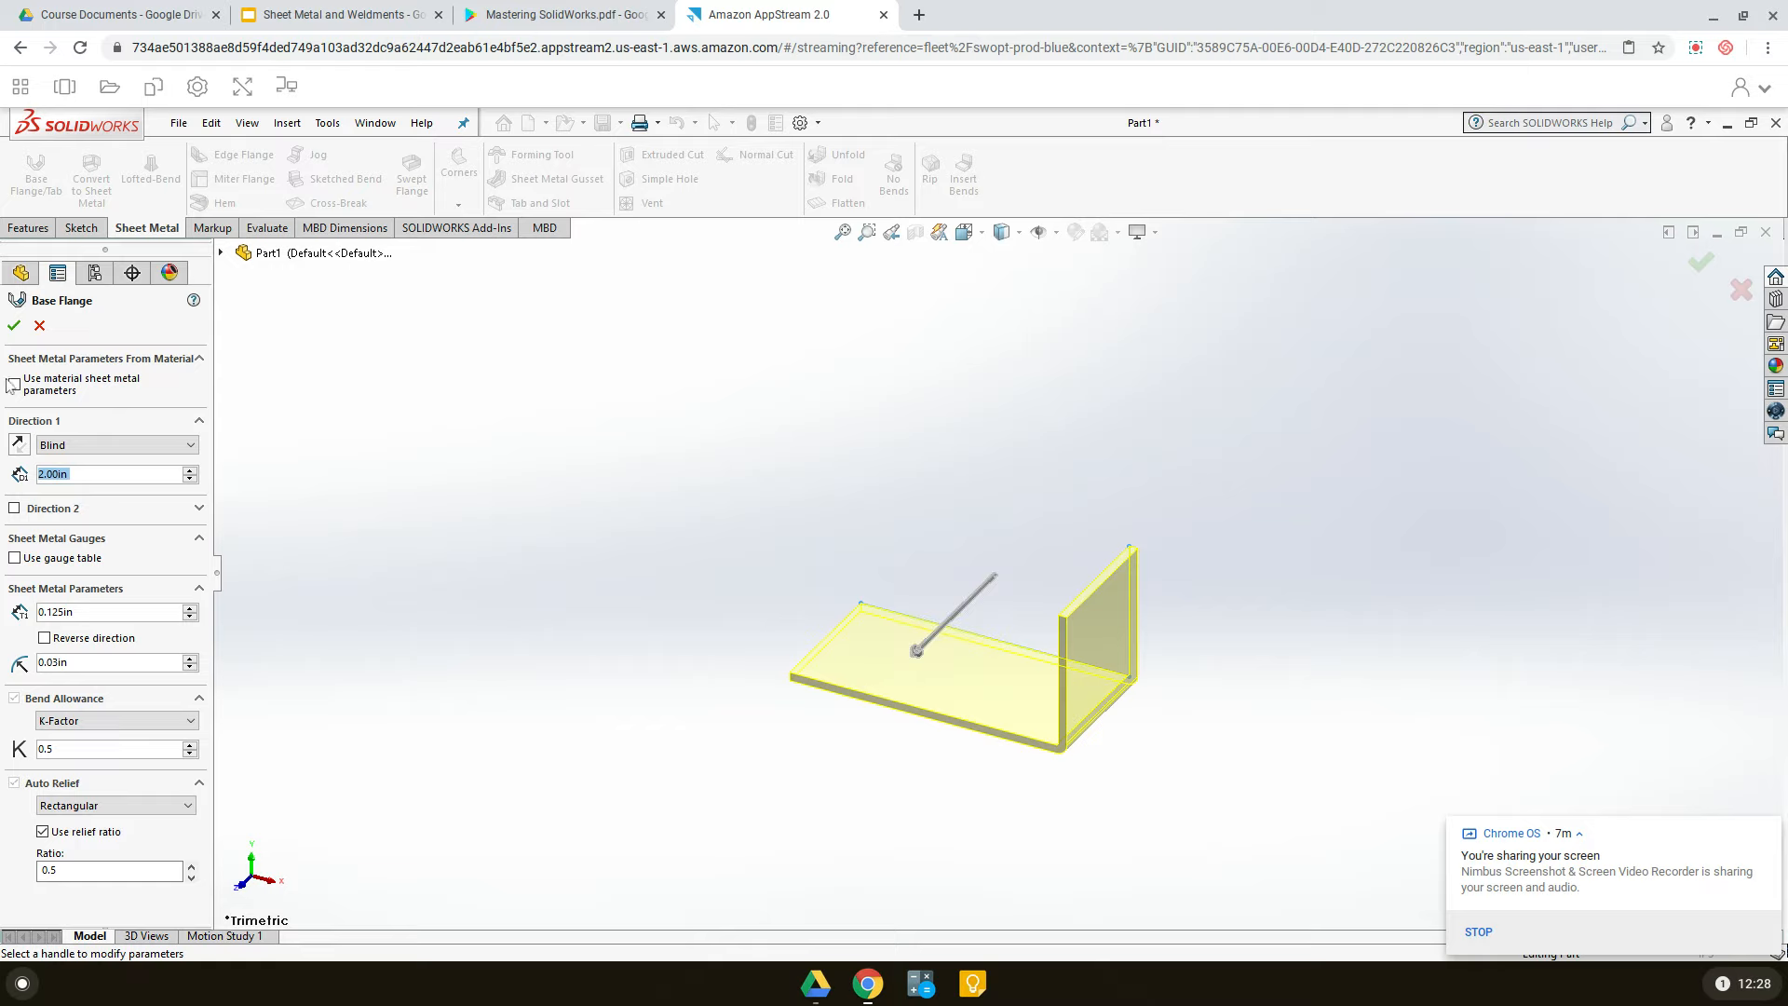
- Finish the base flange and check the reference part on the Tutorial 10.1 slide in Google Slides before returning to the model
{"action": "left_click", "coordinate": [15, 326]}
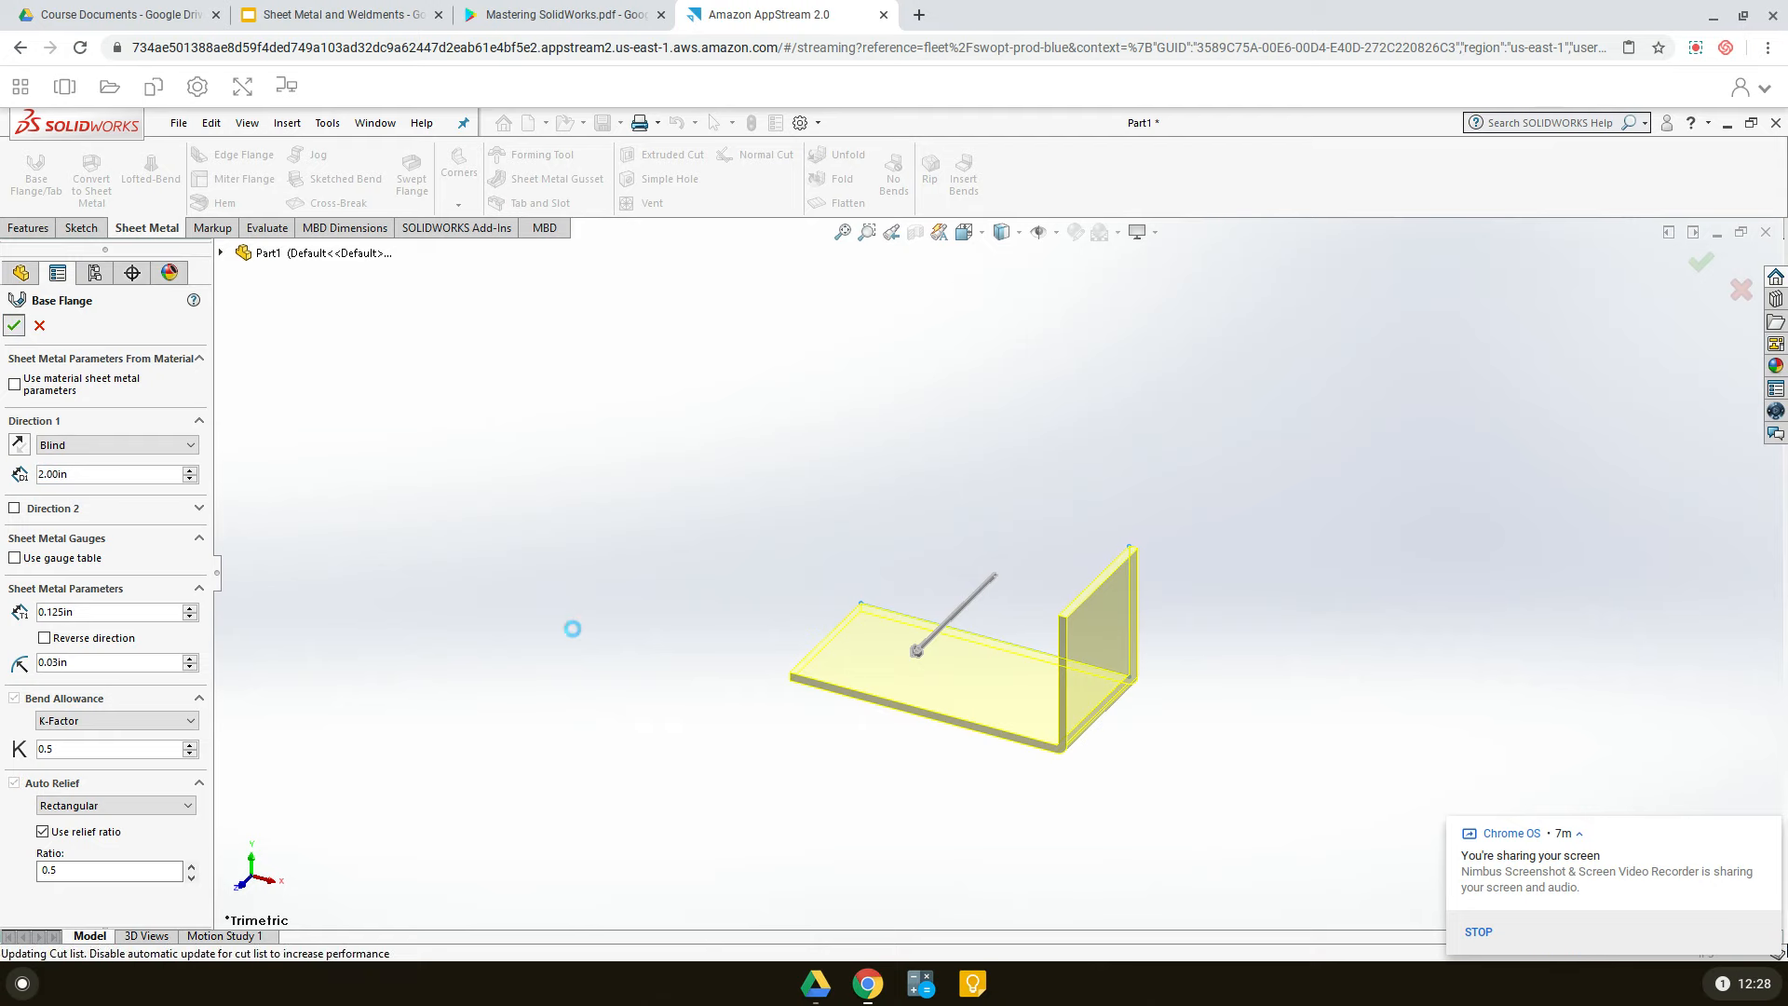
{"action": "left_click", "coordinate": [1769, 832]}
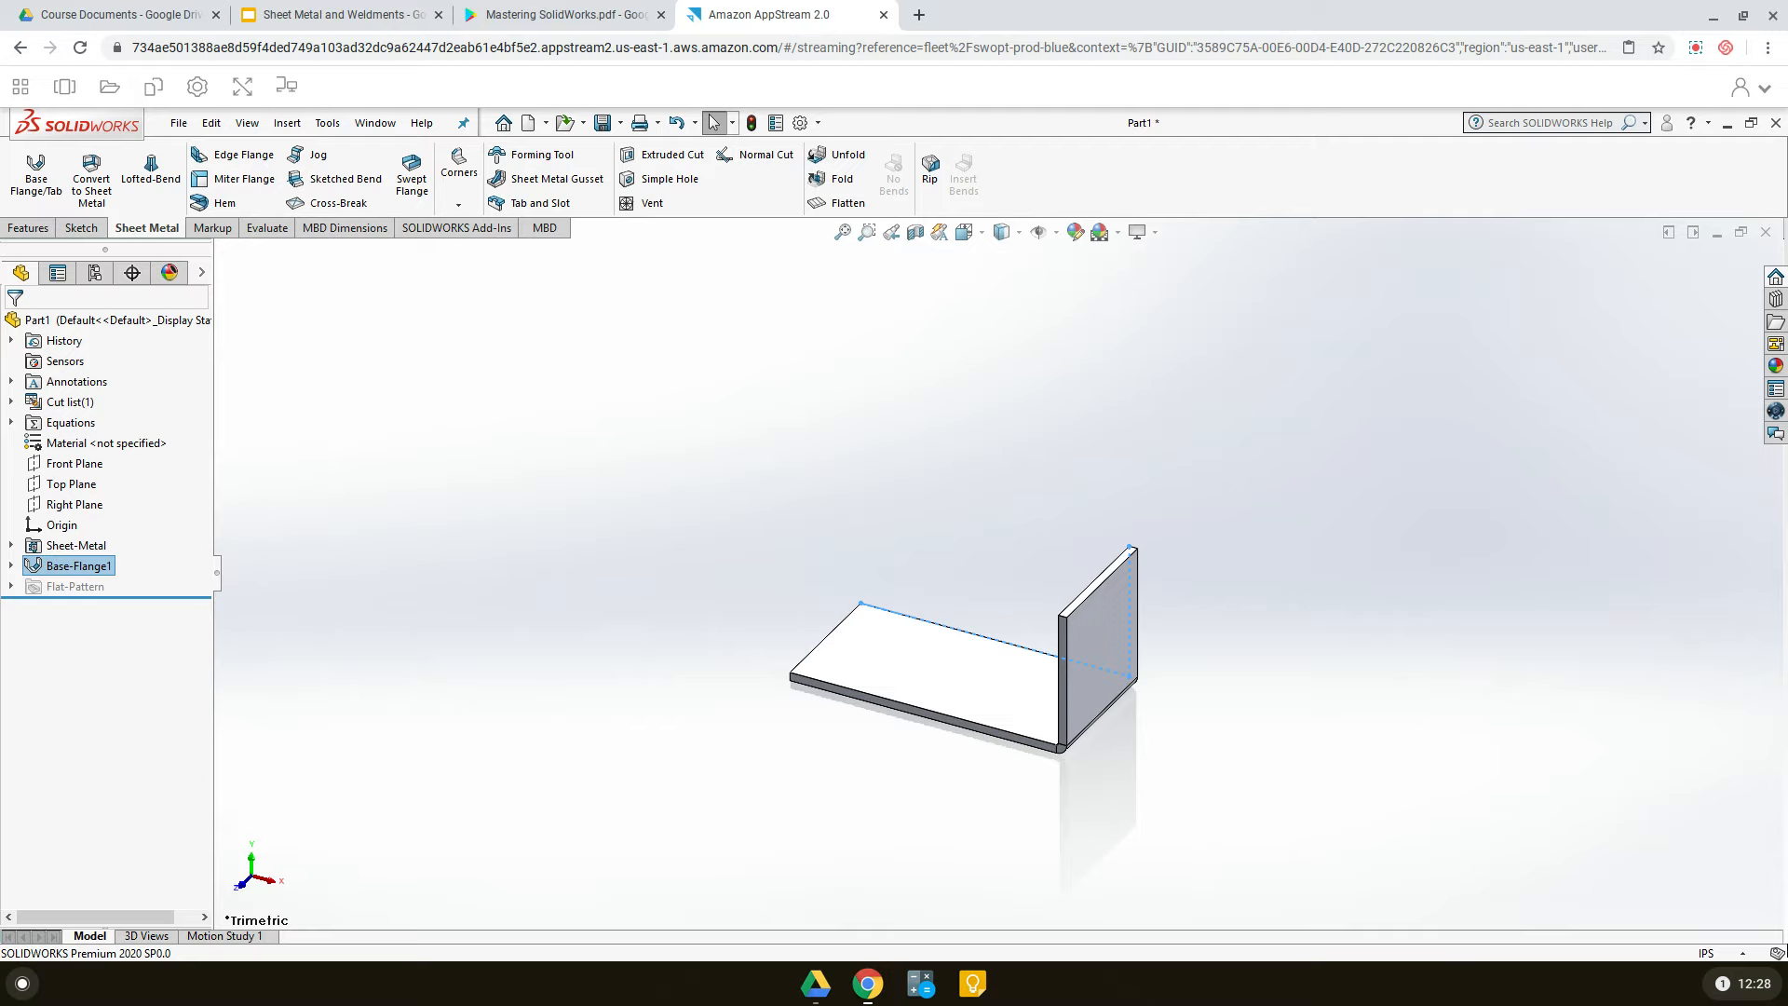
{"action": "left_click", "coordinate": [328, 11]}
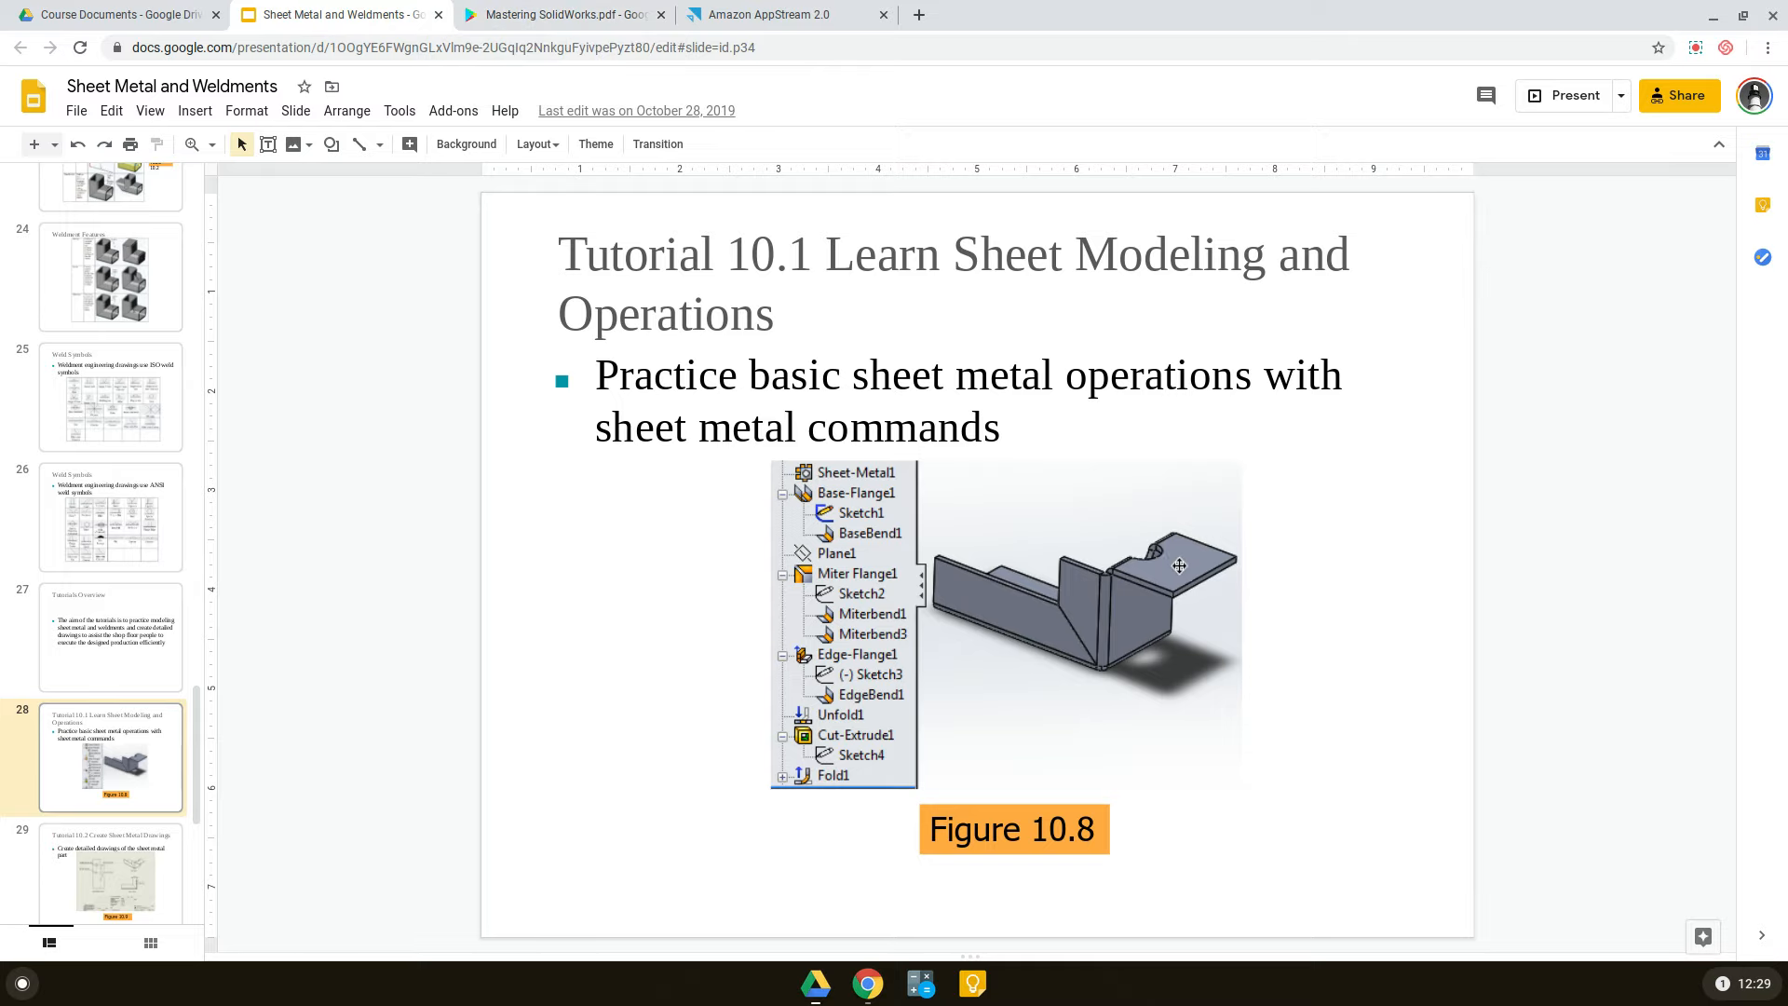
{"action": "left_click", "coordinate": [535, 15]}
{"action": "left_click", "coordinate": [733, 18]}
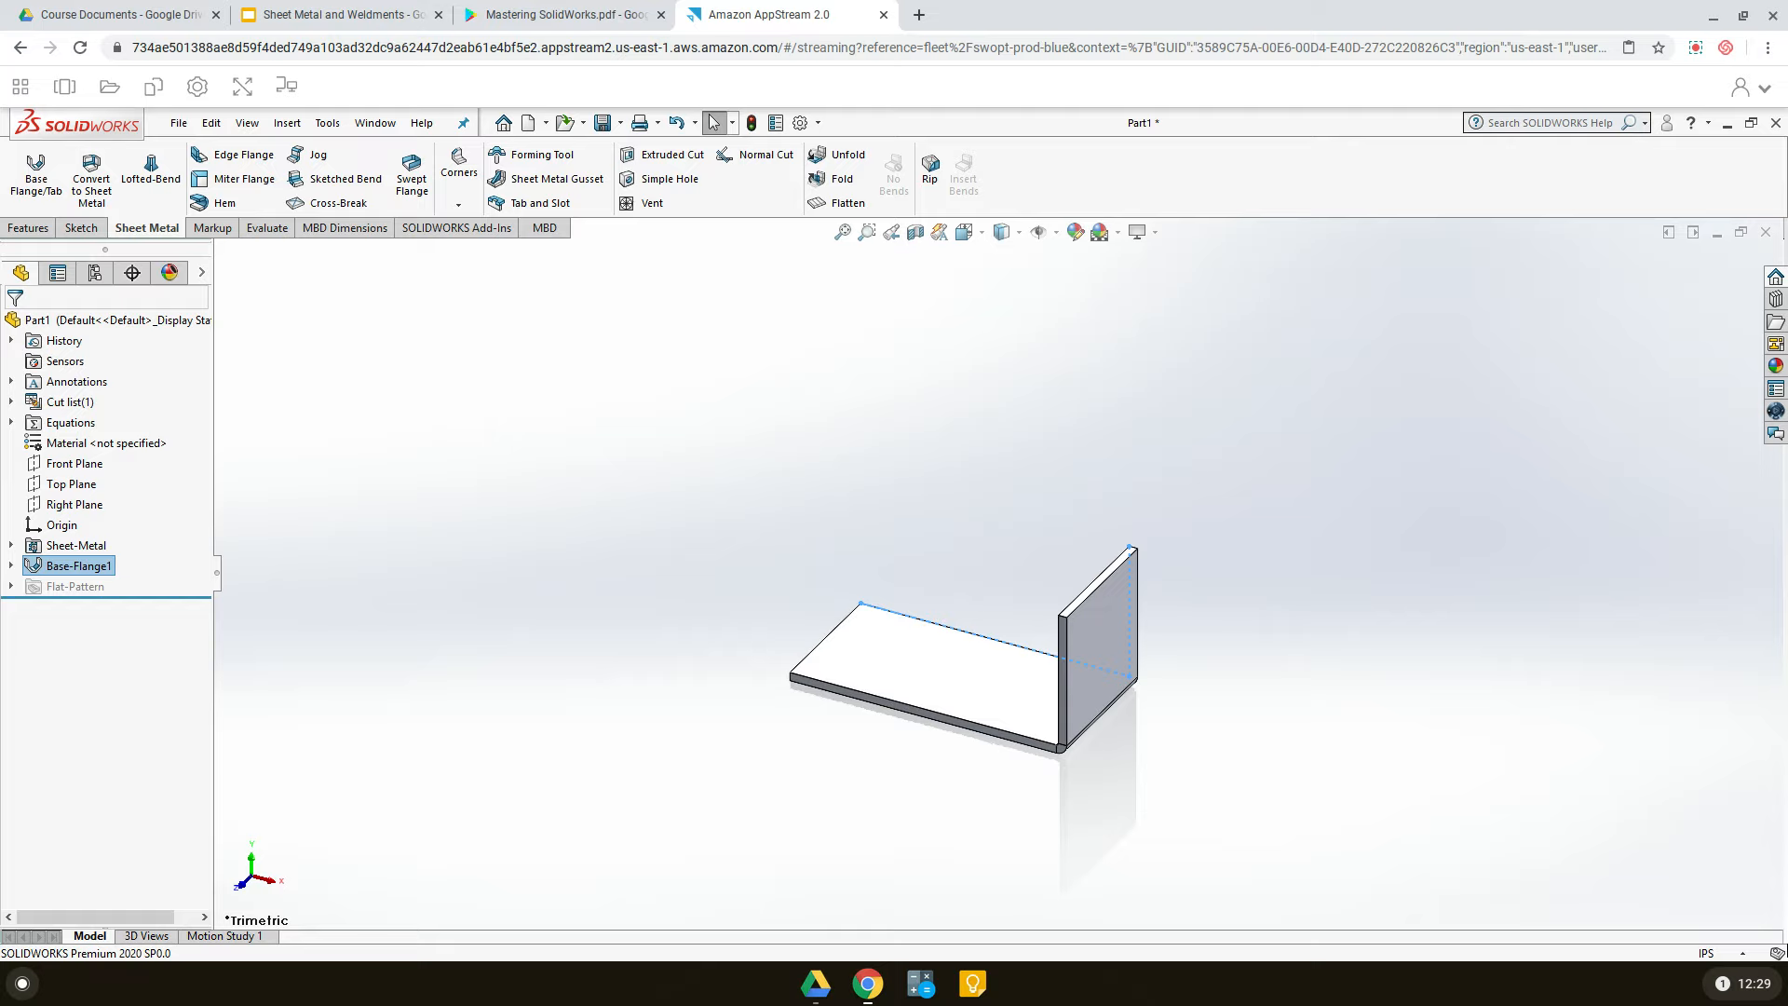
- Sketch a horizontal line about 1.03 in long on the upright wall's top end face, running inward from its front inner corner
{"action": "scroll", "coordinate": [1072, 611], "scroll_direction": "down", "scroll_amount": 3}
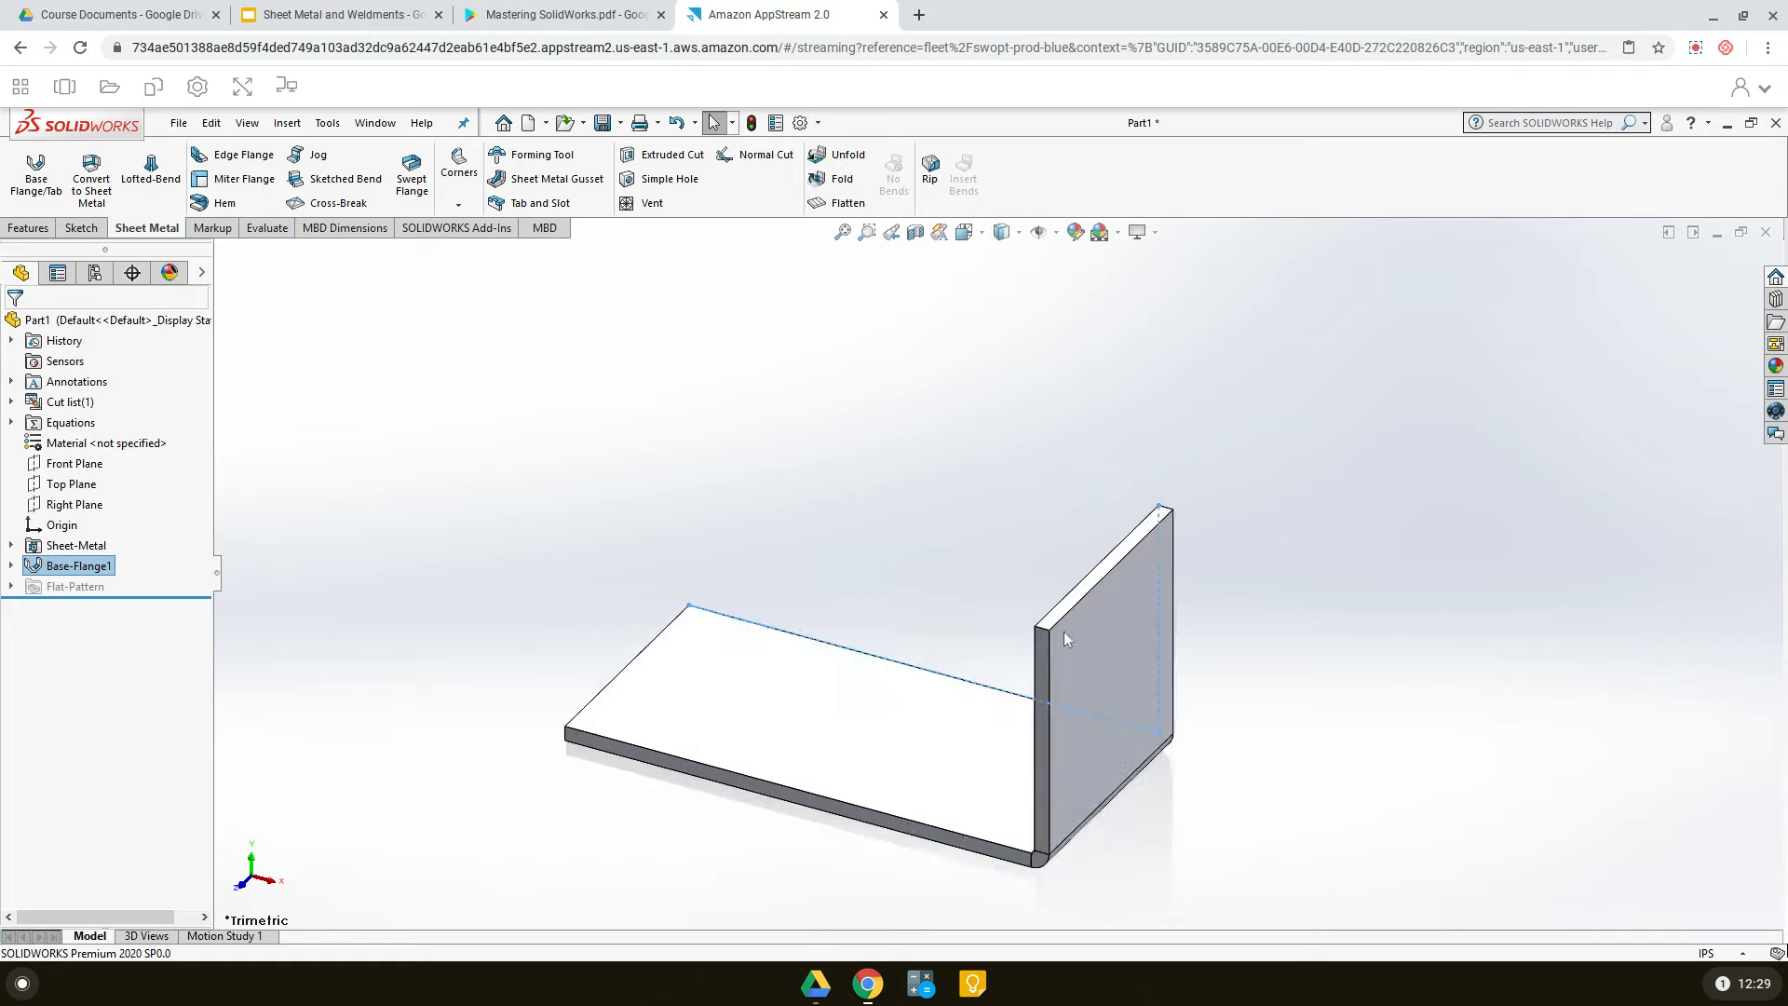
{"action": "scroll", "coordinate": [1069, 611], "scroll_direction": "down", "scroll_amount": 2}
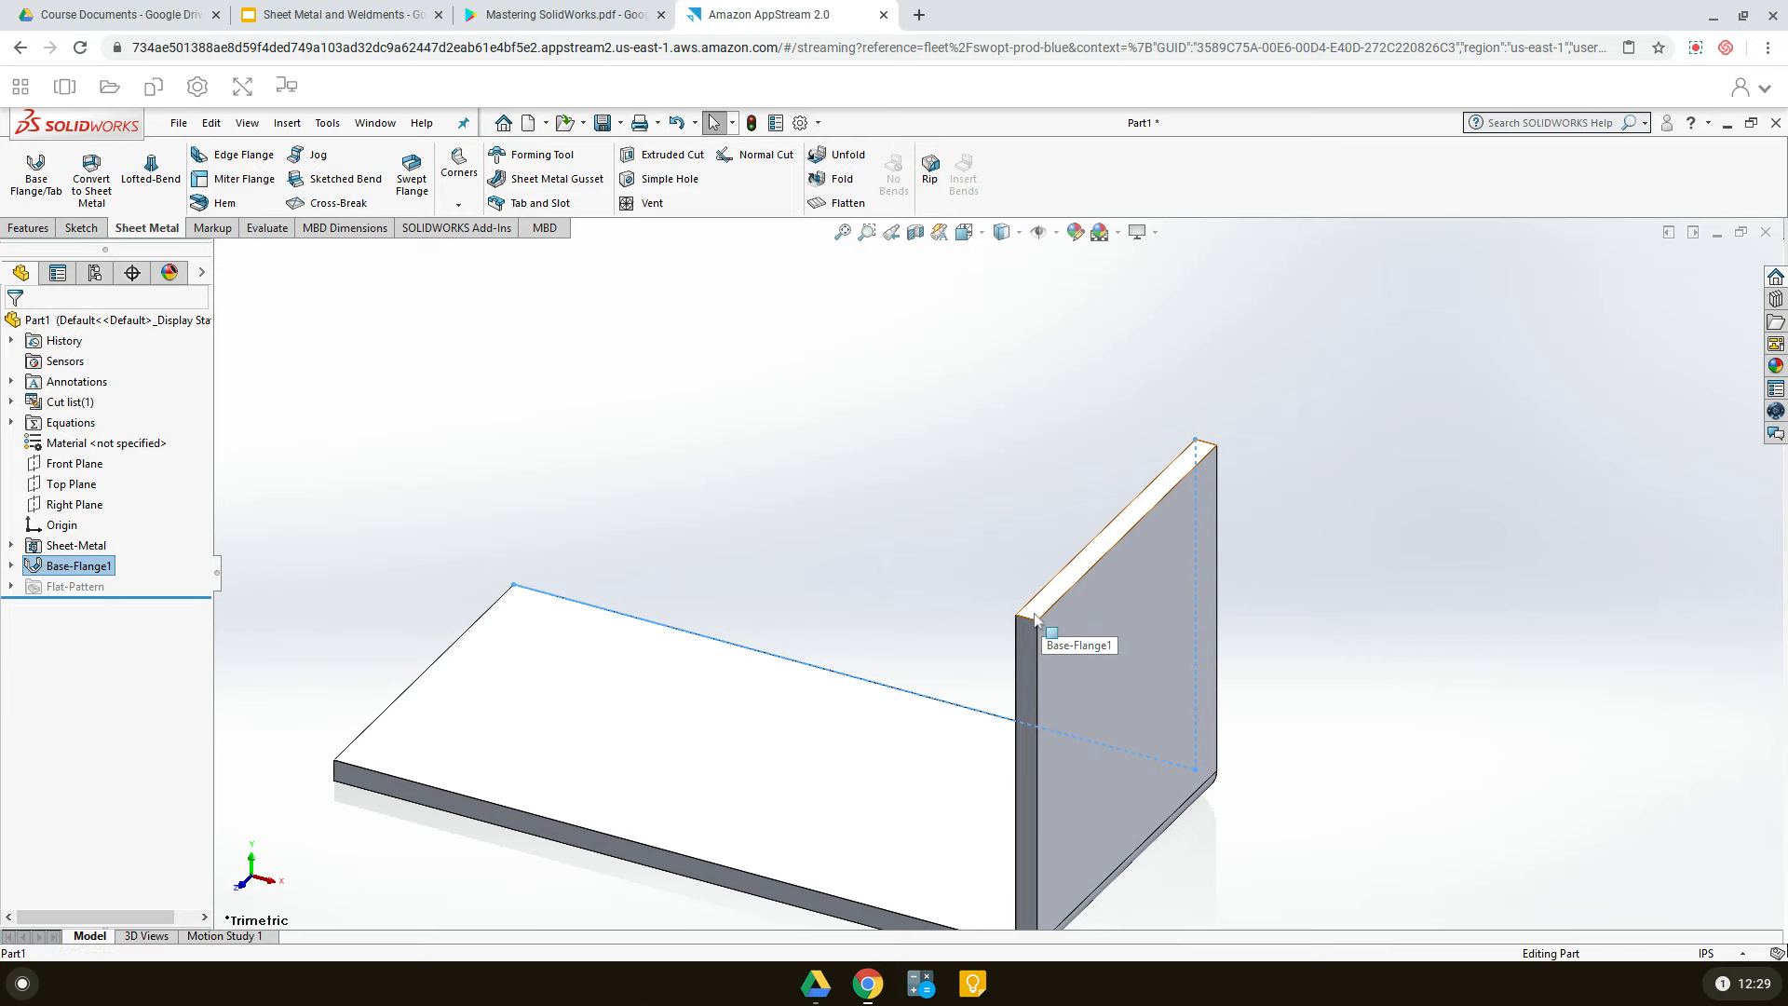
{"action": "left_click", "coordinate": [1036, 618]}
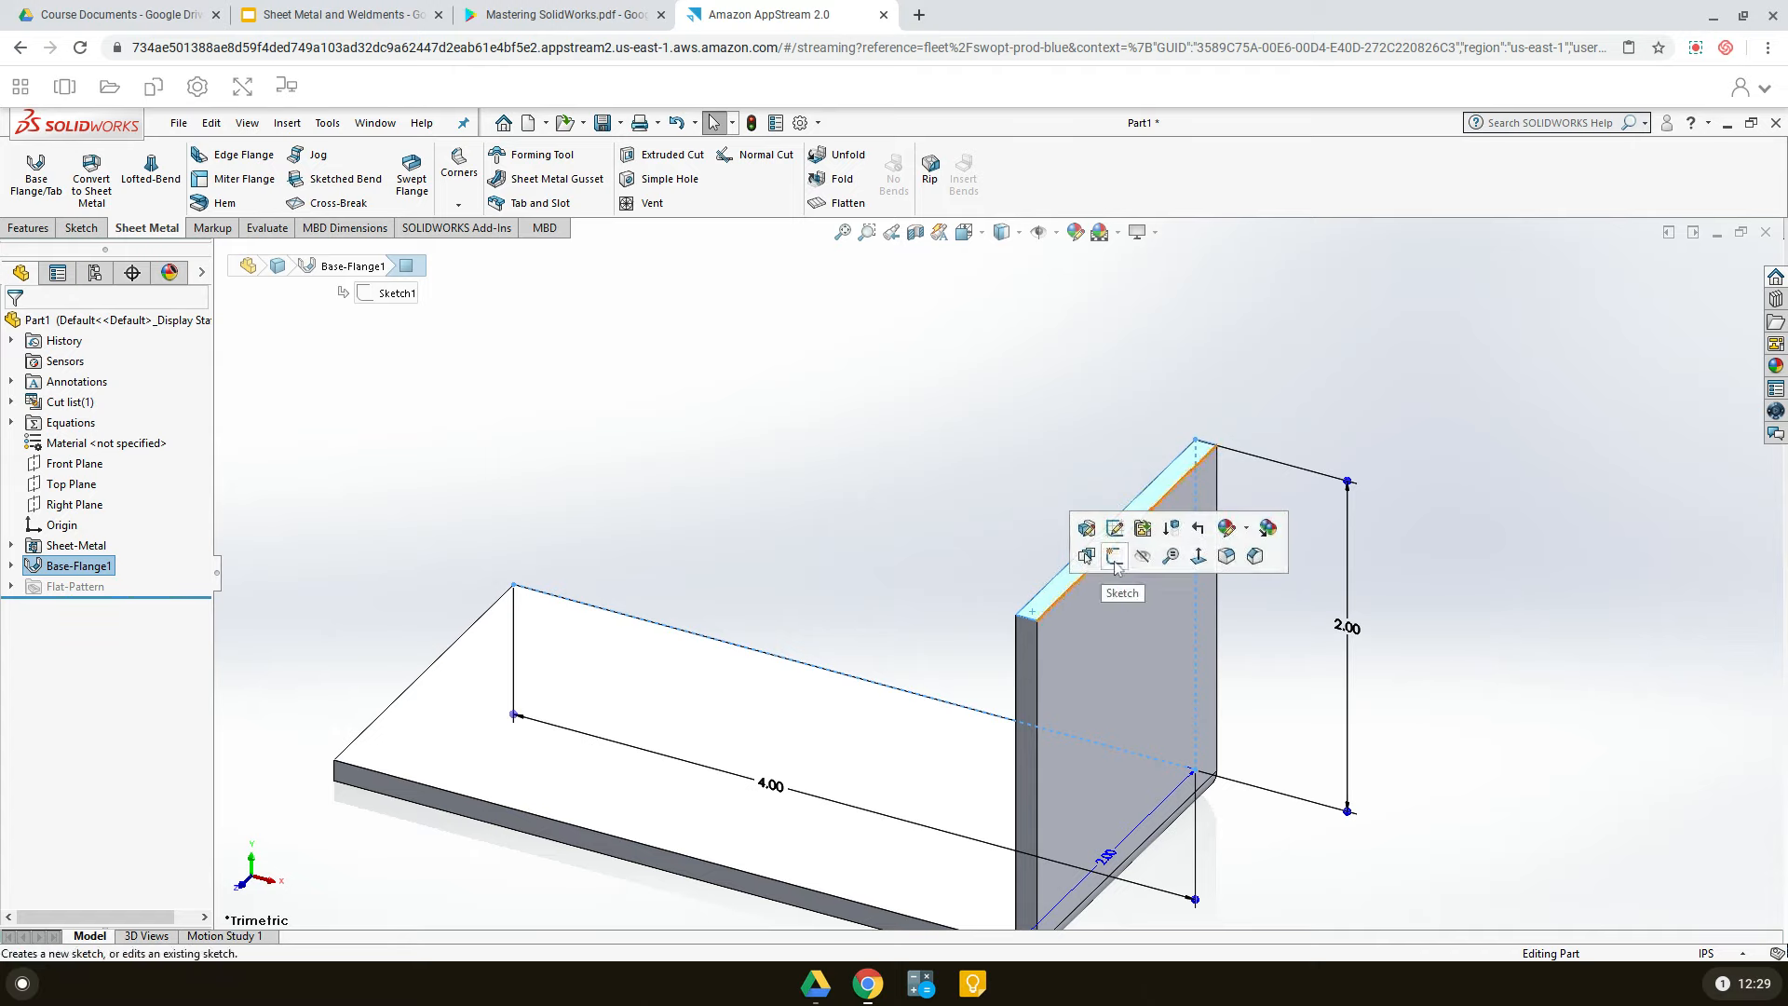
{"action": "left_click", "coordinate": [1116, 556]}
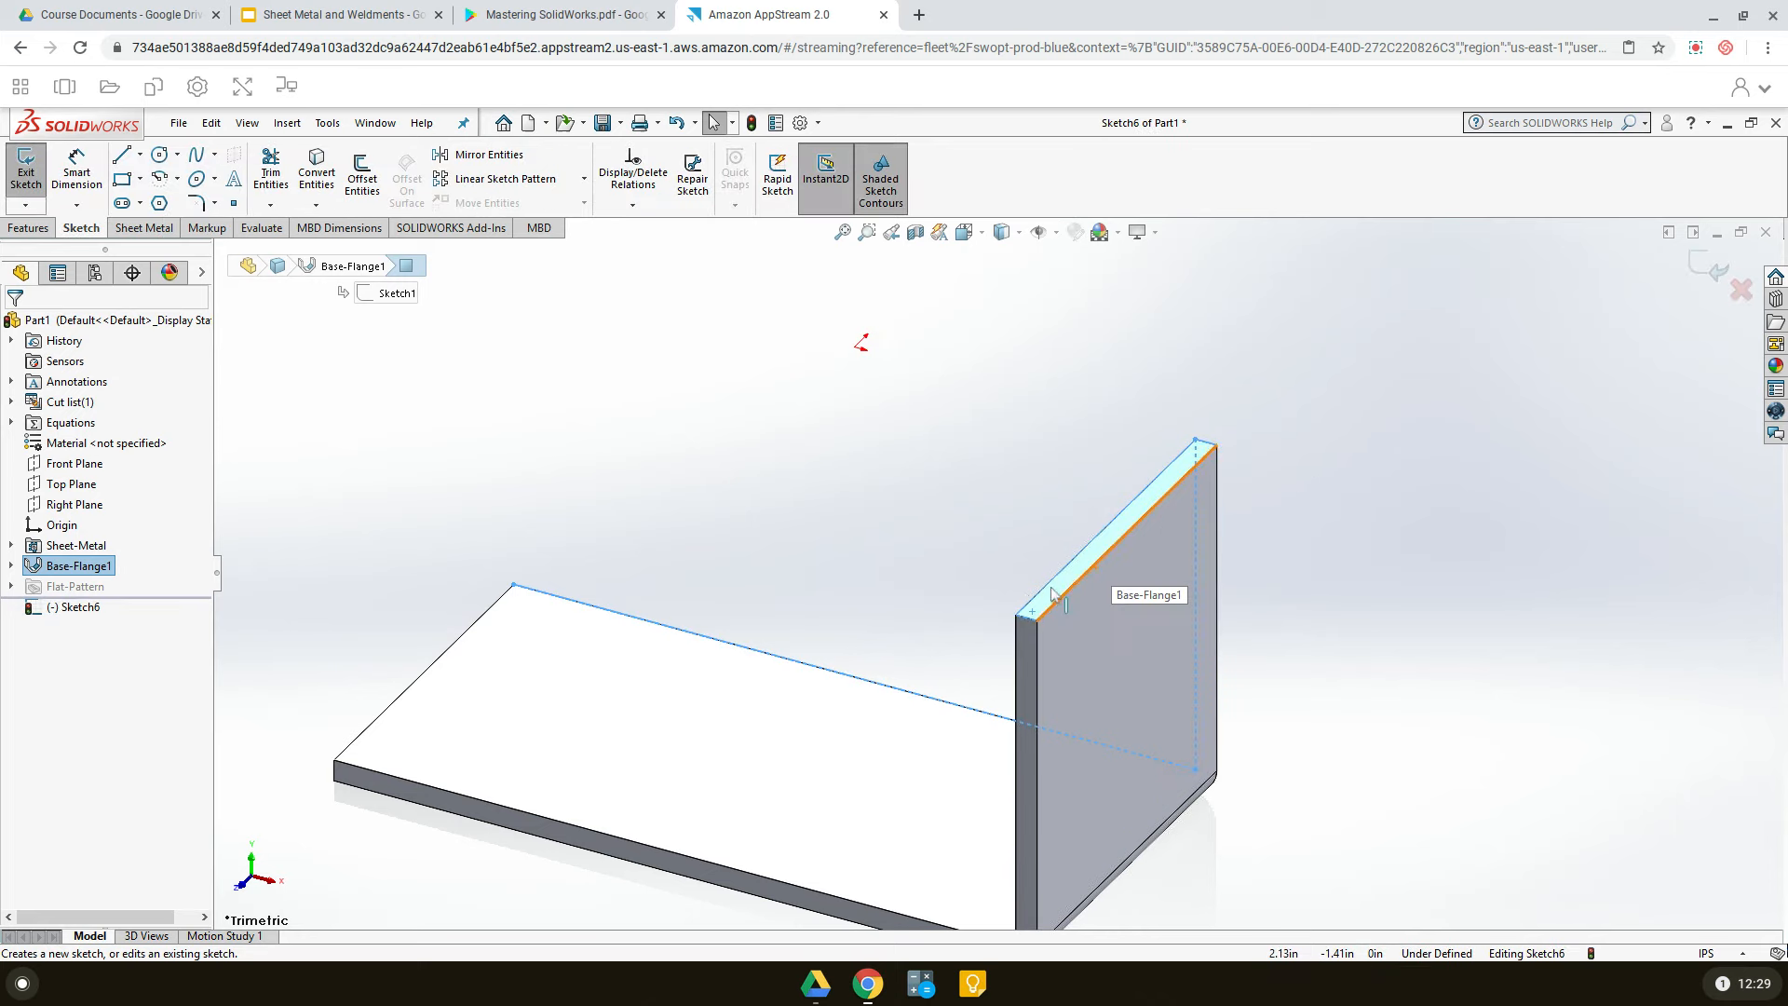
{"action": "left_click", "coordinate": [121, 155]}
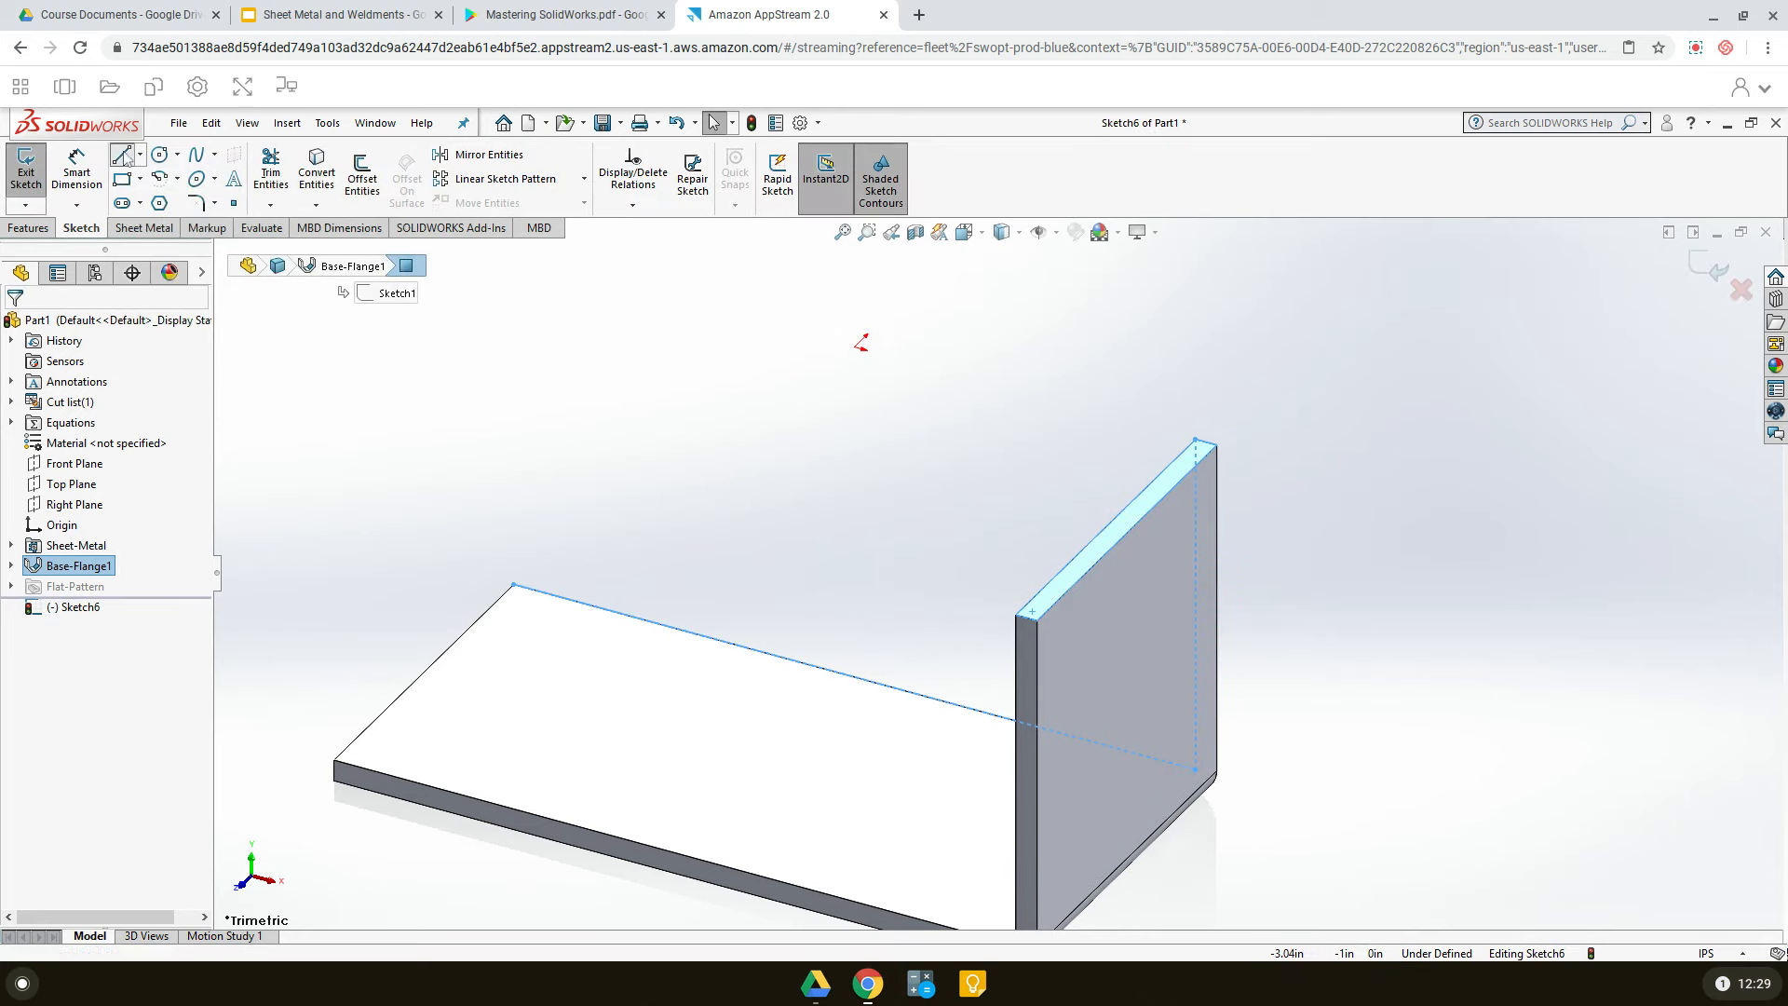
{"action": "left_click", "coordinate": [1016, 616]}
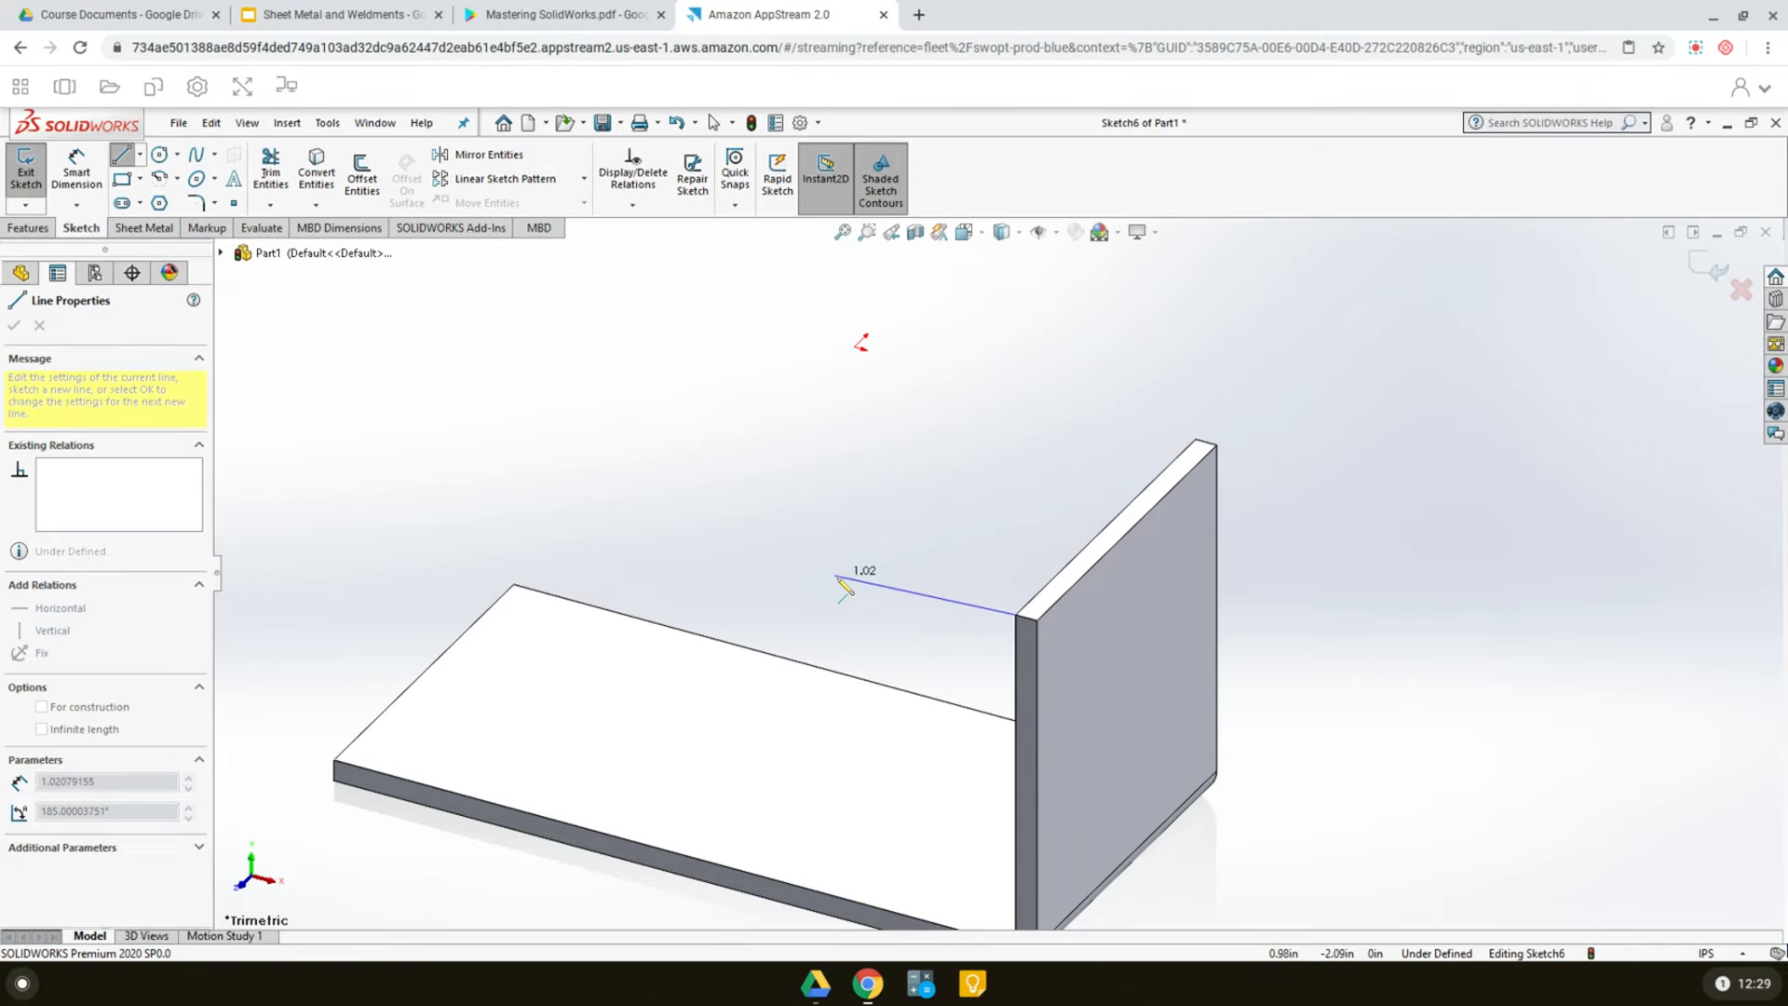
{"action": "left_click", "coordinate": [841, 567]}
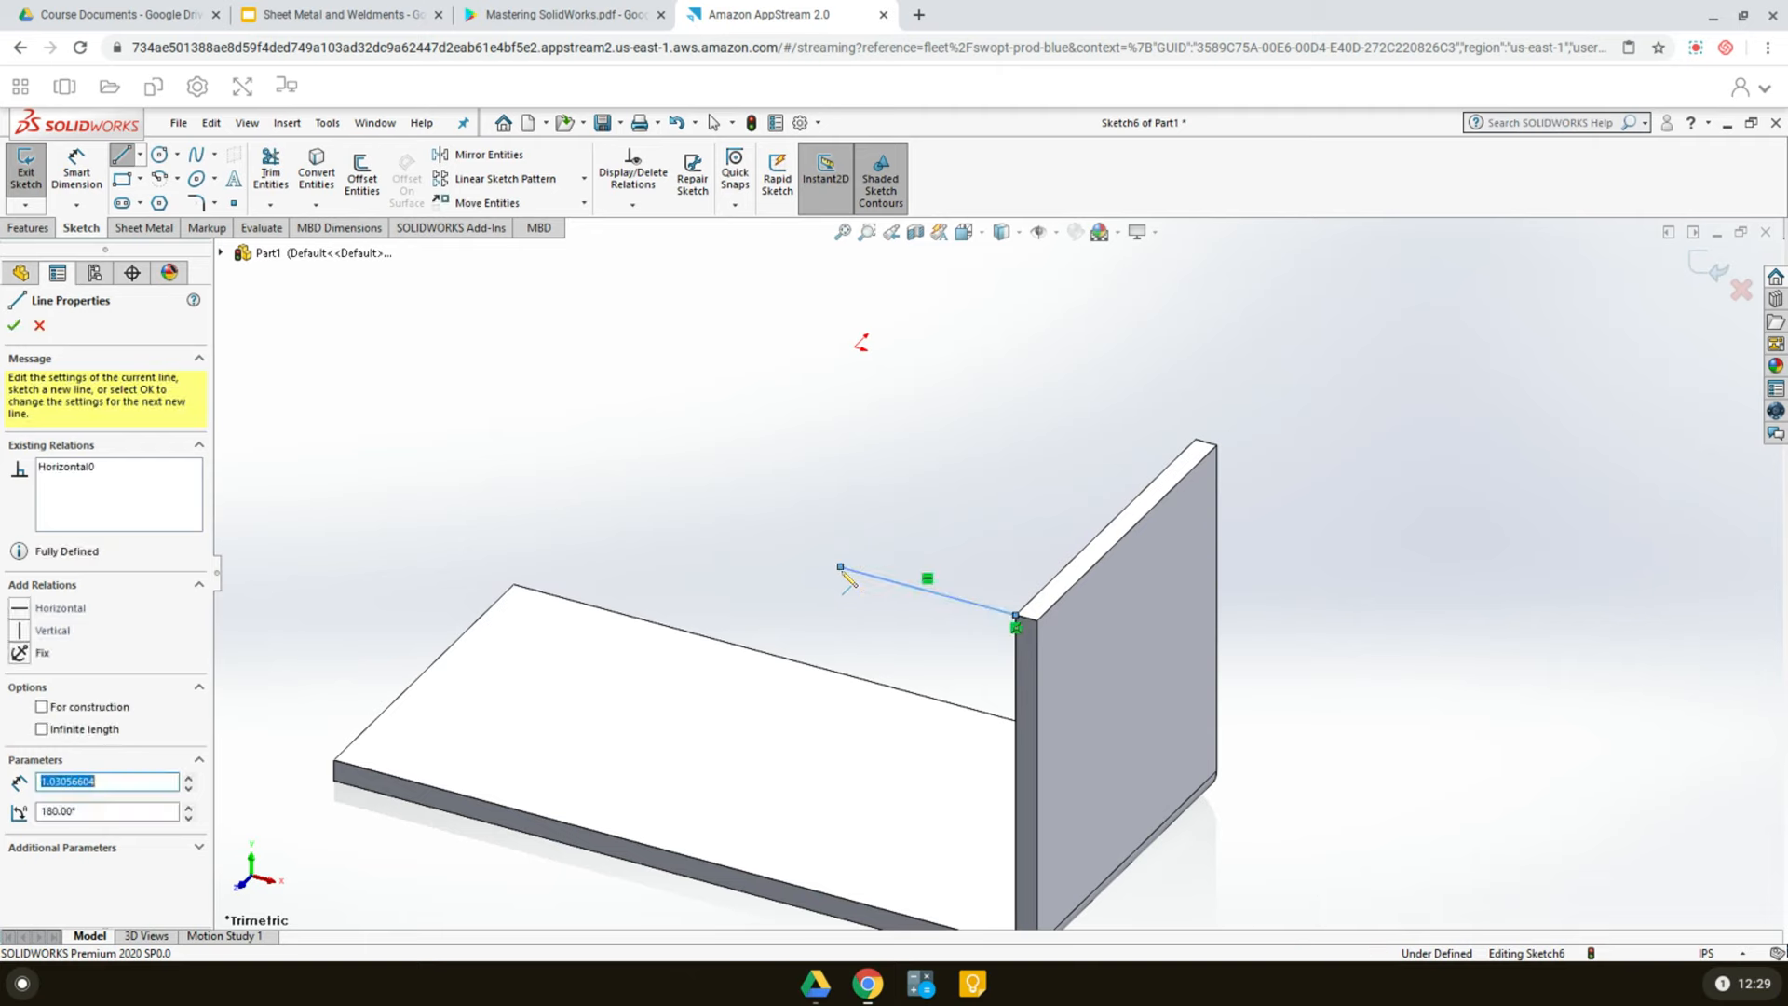
- Dimension the line's length to 1 in and exit the sketch
{"action": "left_click", "coordinate": [76, 171]}
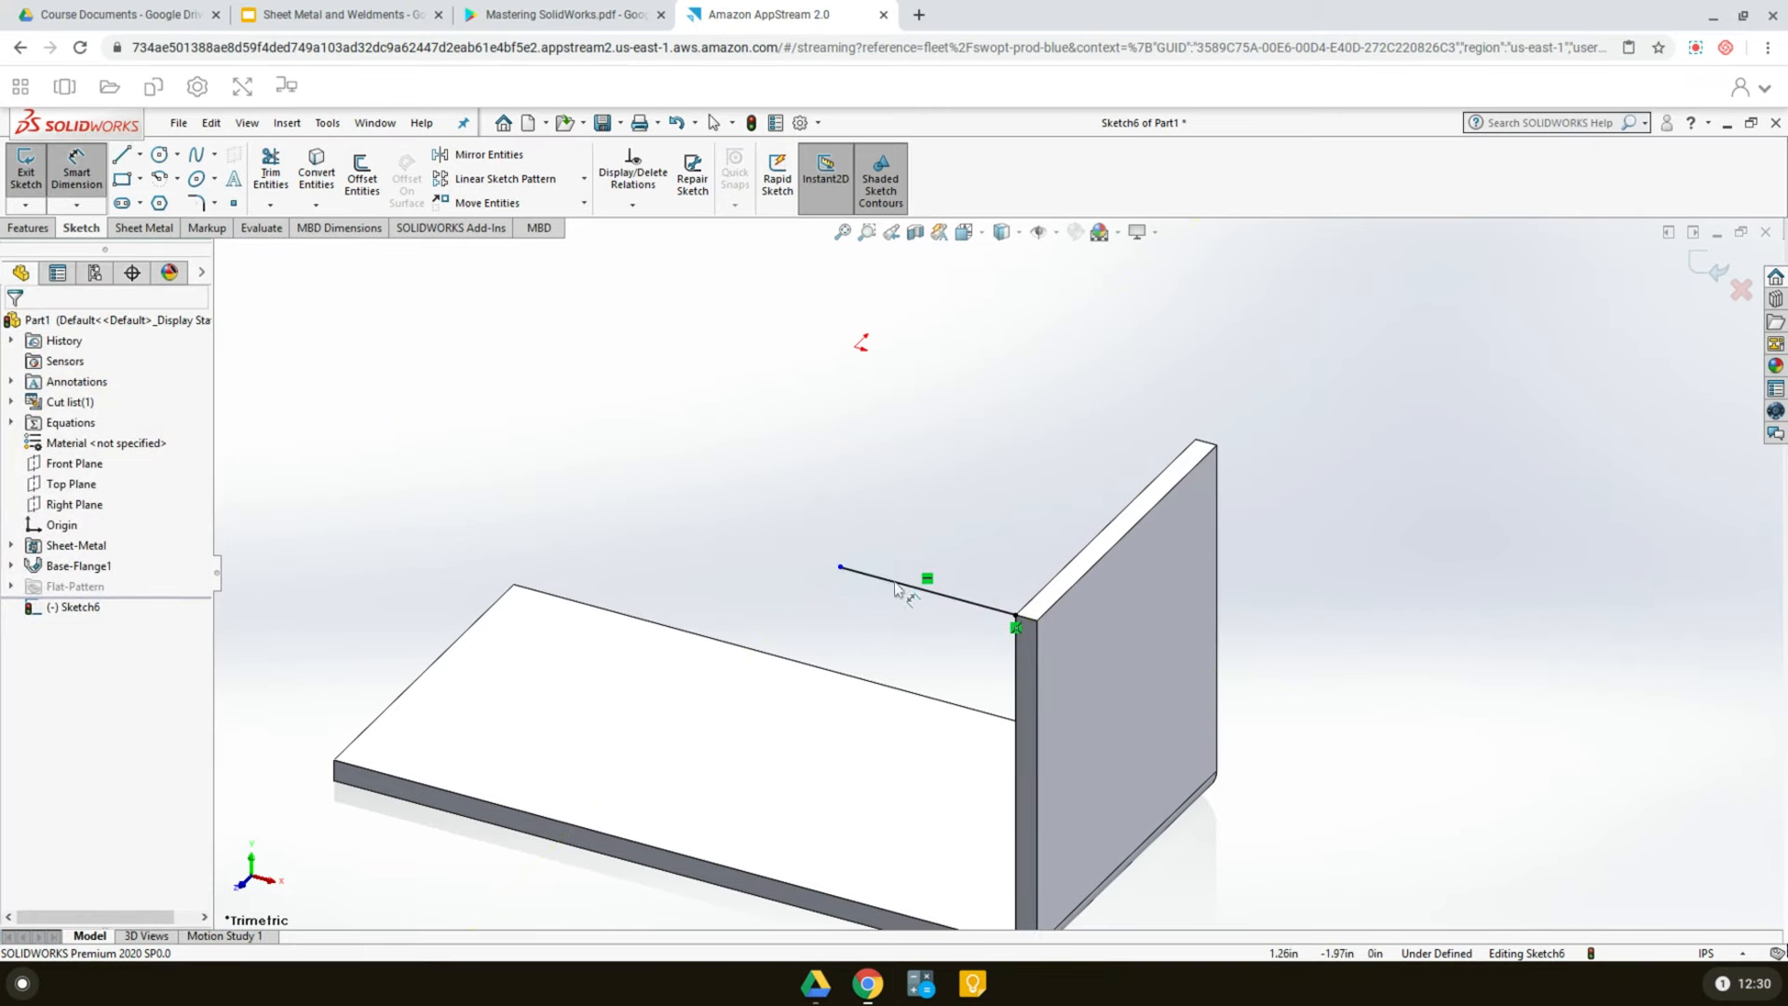
{"action": "left_click", "coordinate": [894, 583]}
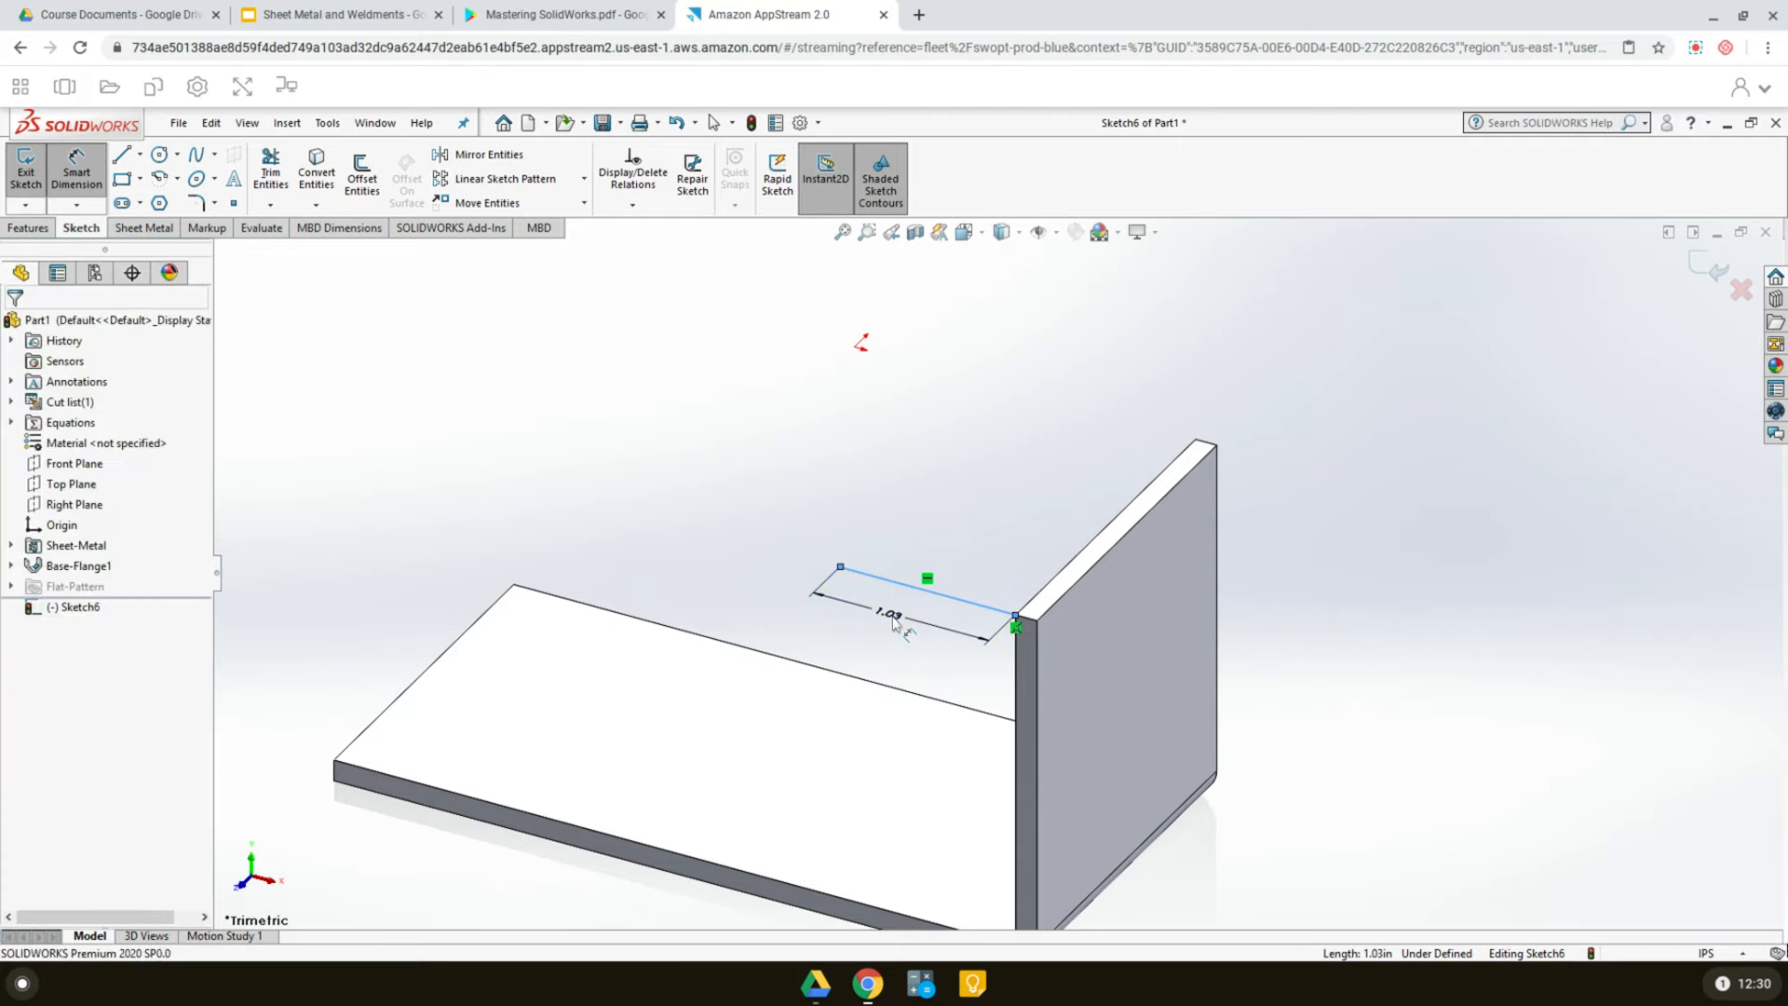
{"action": "left_click", "coordinate": [894, 624]}
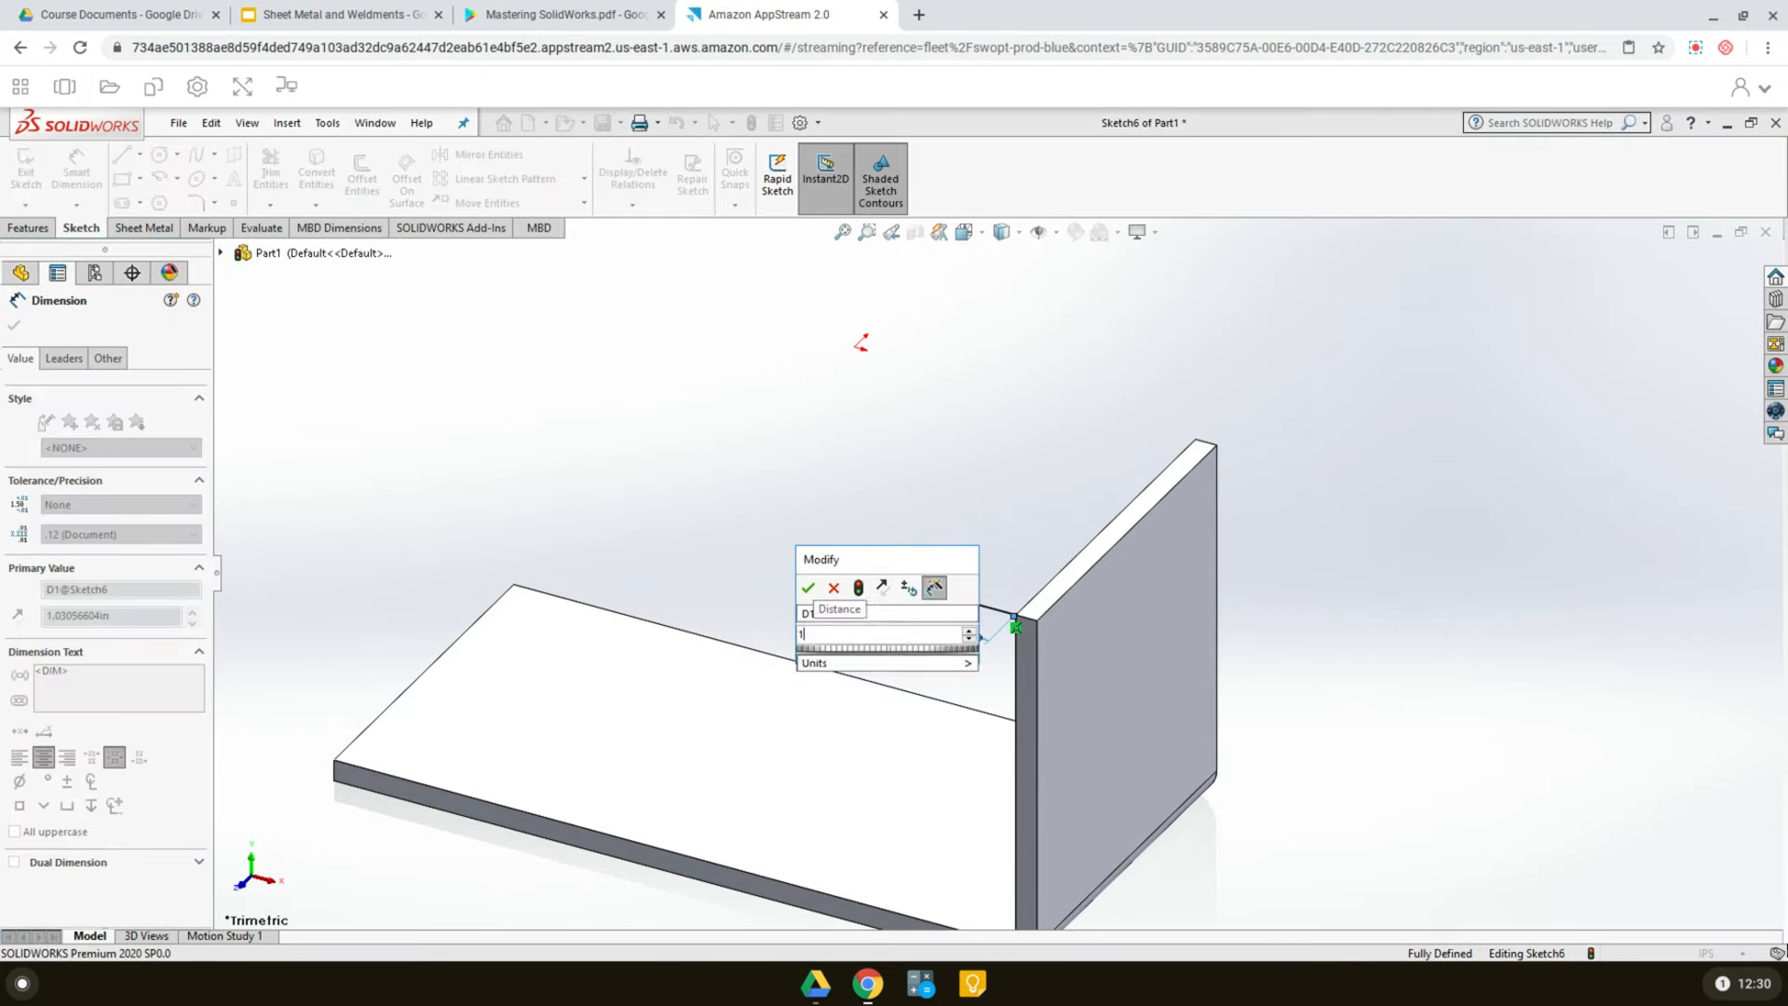
{"action": "key", "text": "Return"}
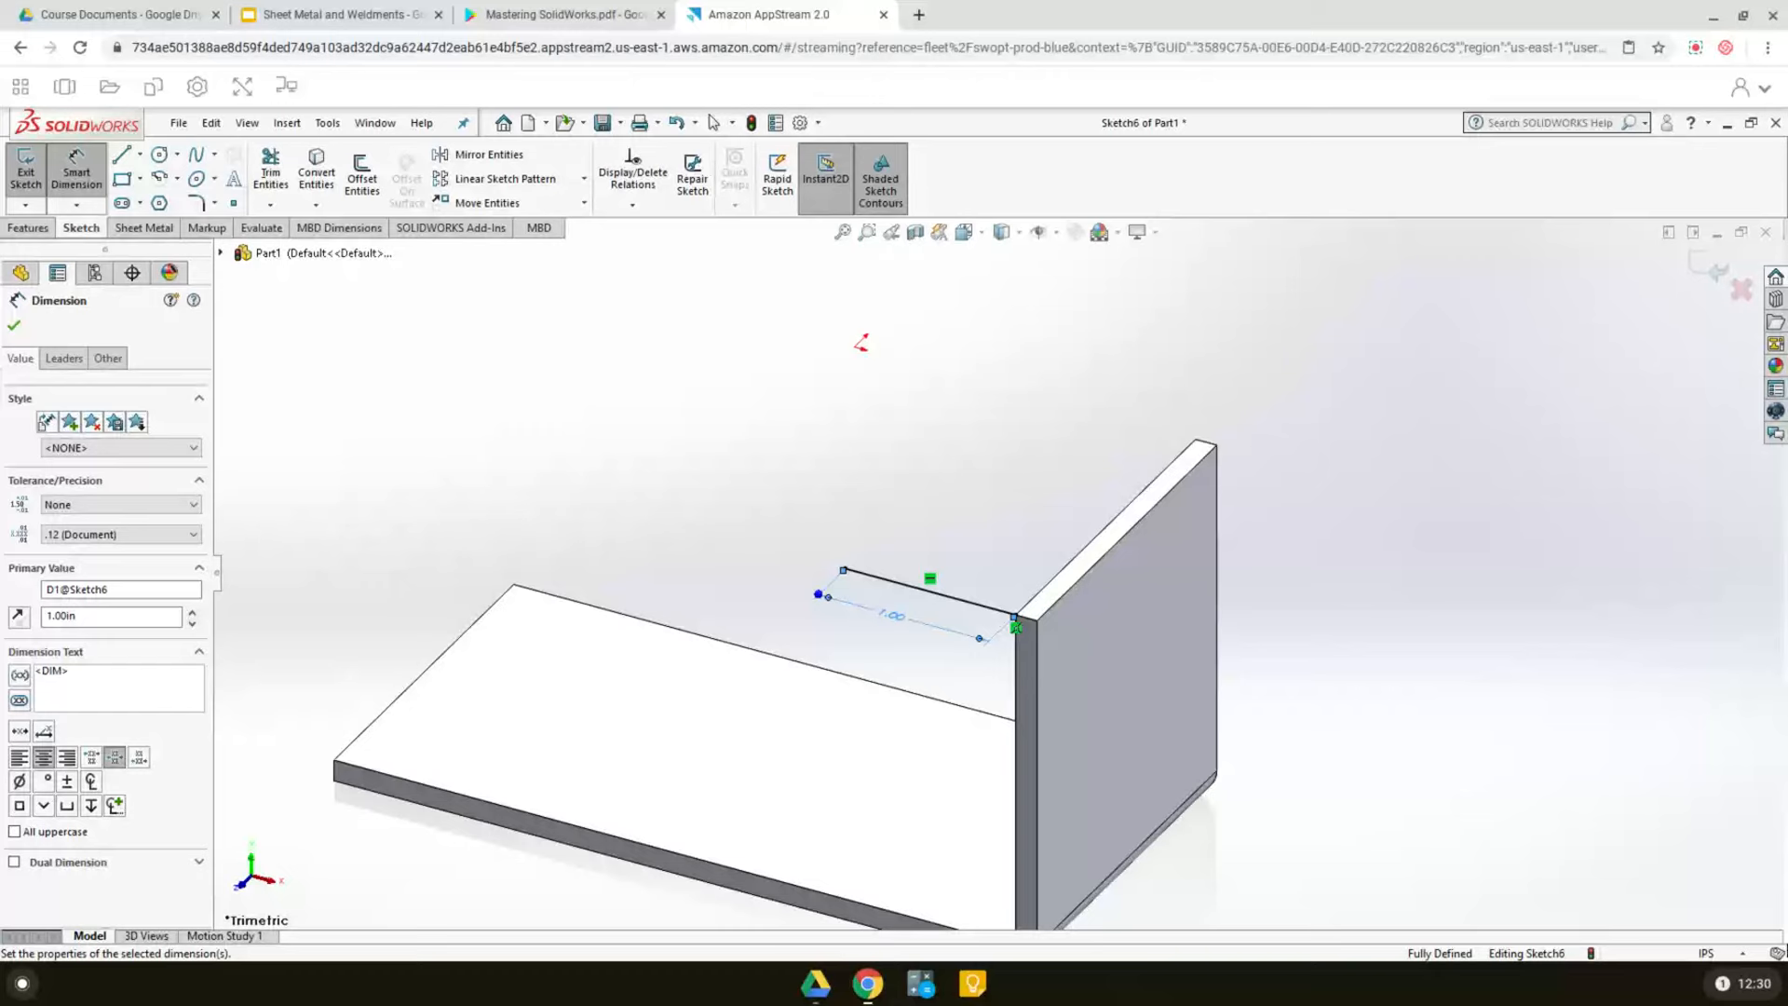
{"action": "left_click", "coordinate": [14, 325]}
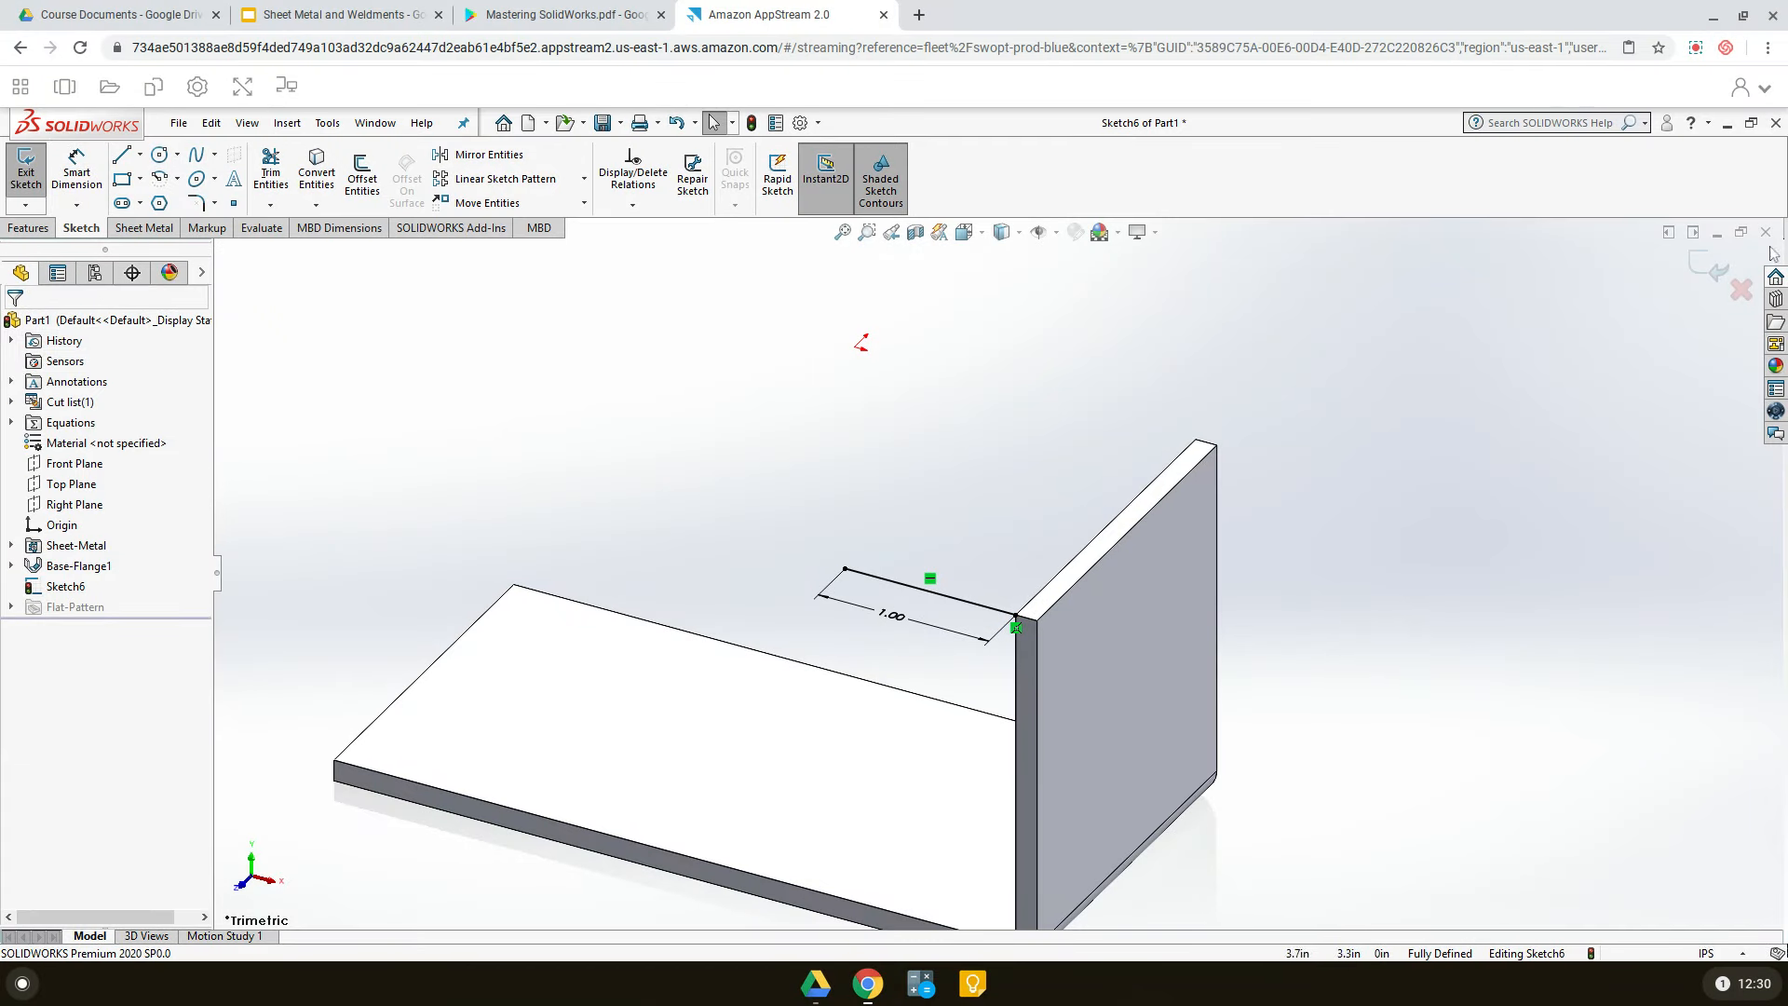
{"action": "left_click", "coordinate": [1715, 269]}
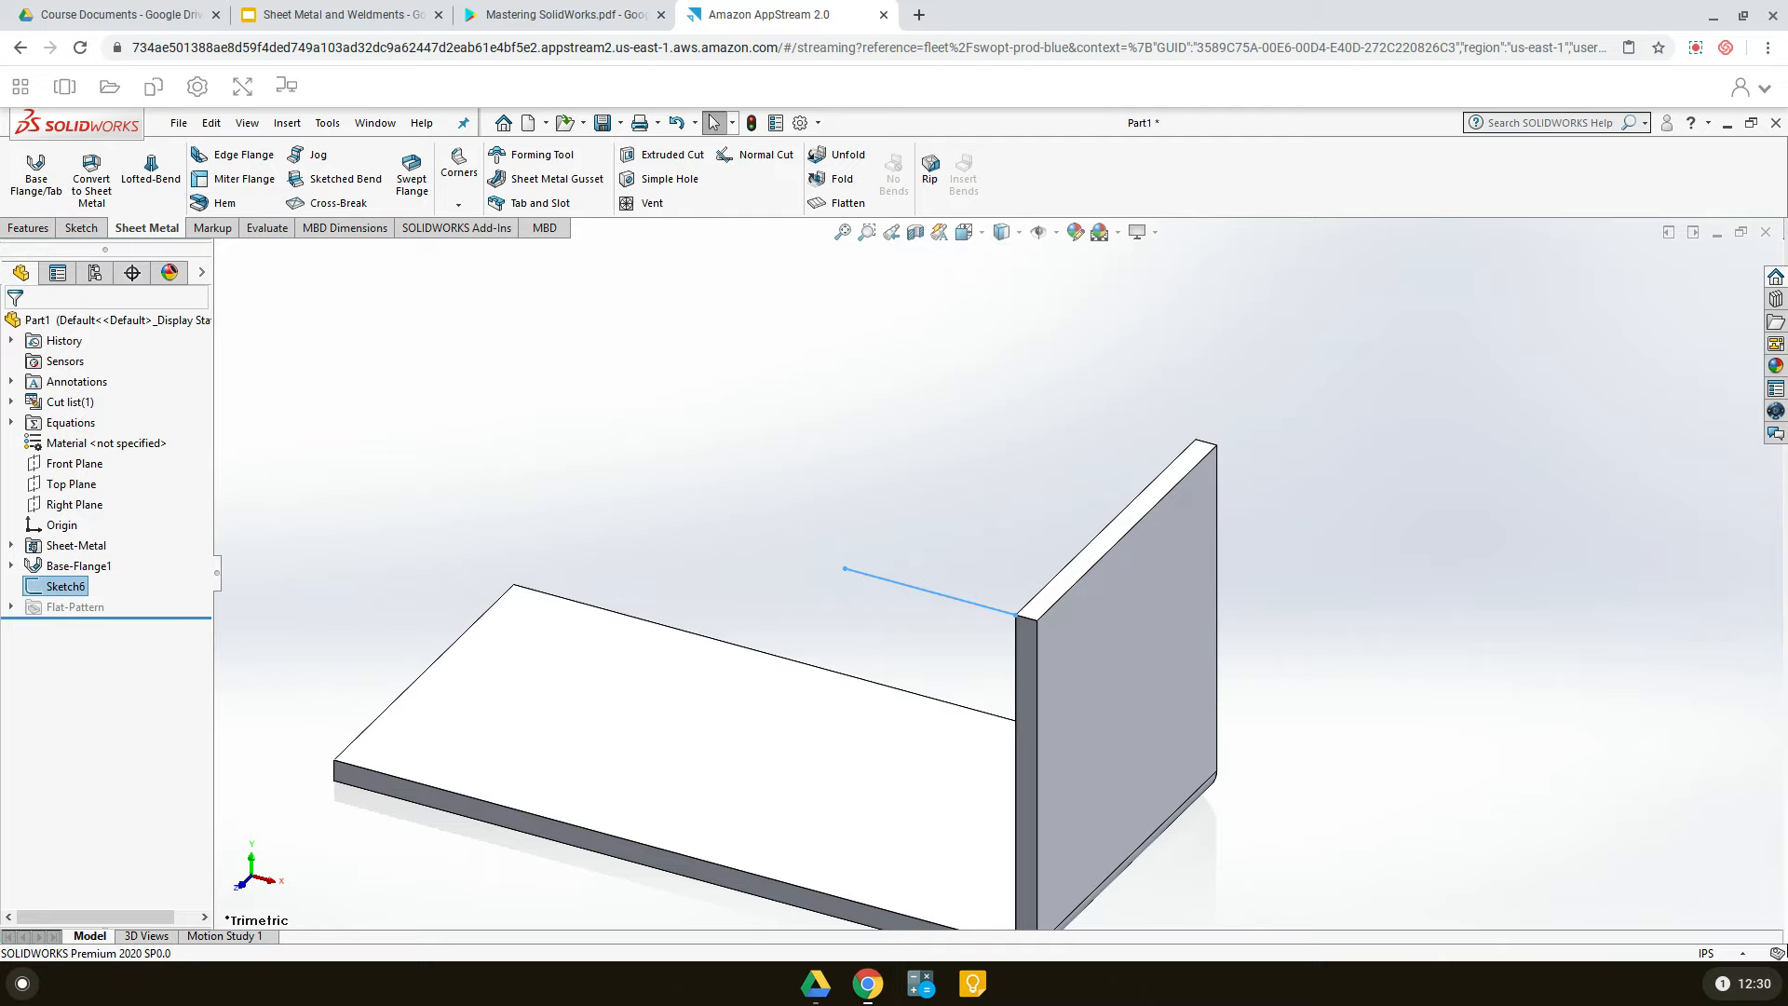
- Create a miter flange from the 1 in line sketch, continuing along the front edge of the base and checking it against the slide
{"action": "scroll", "coordinate": [998, 573], "scroll_direction": "up", "scroll_amount": 3}
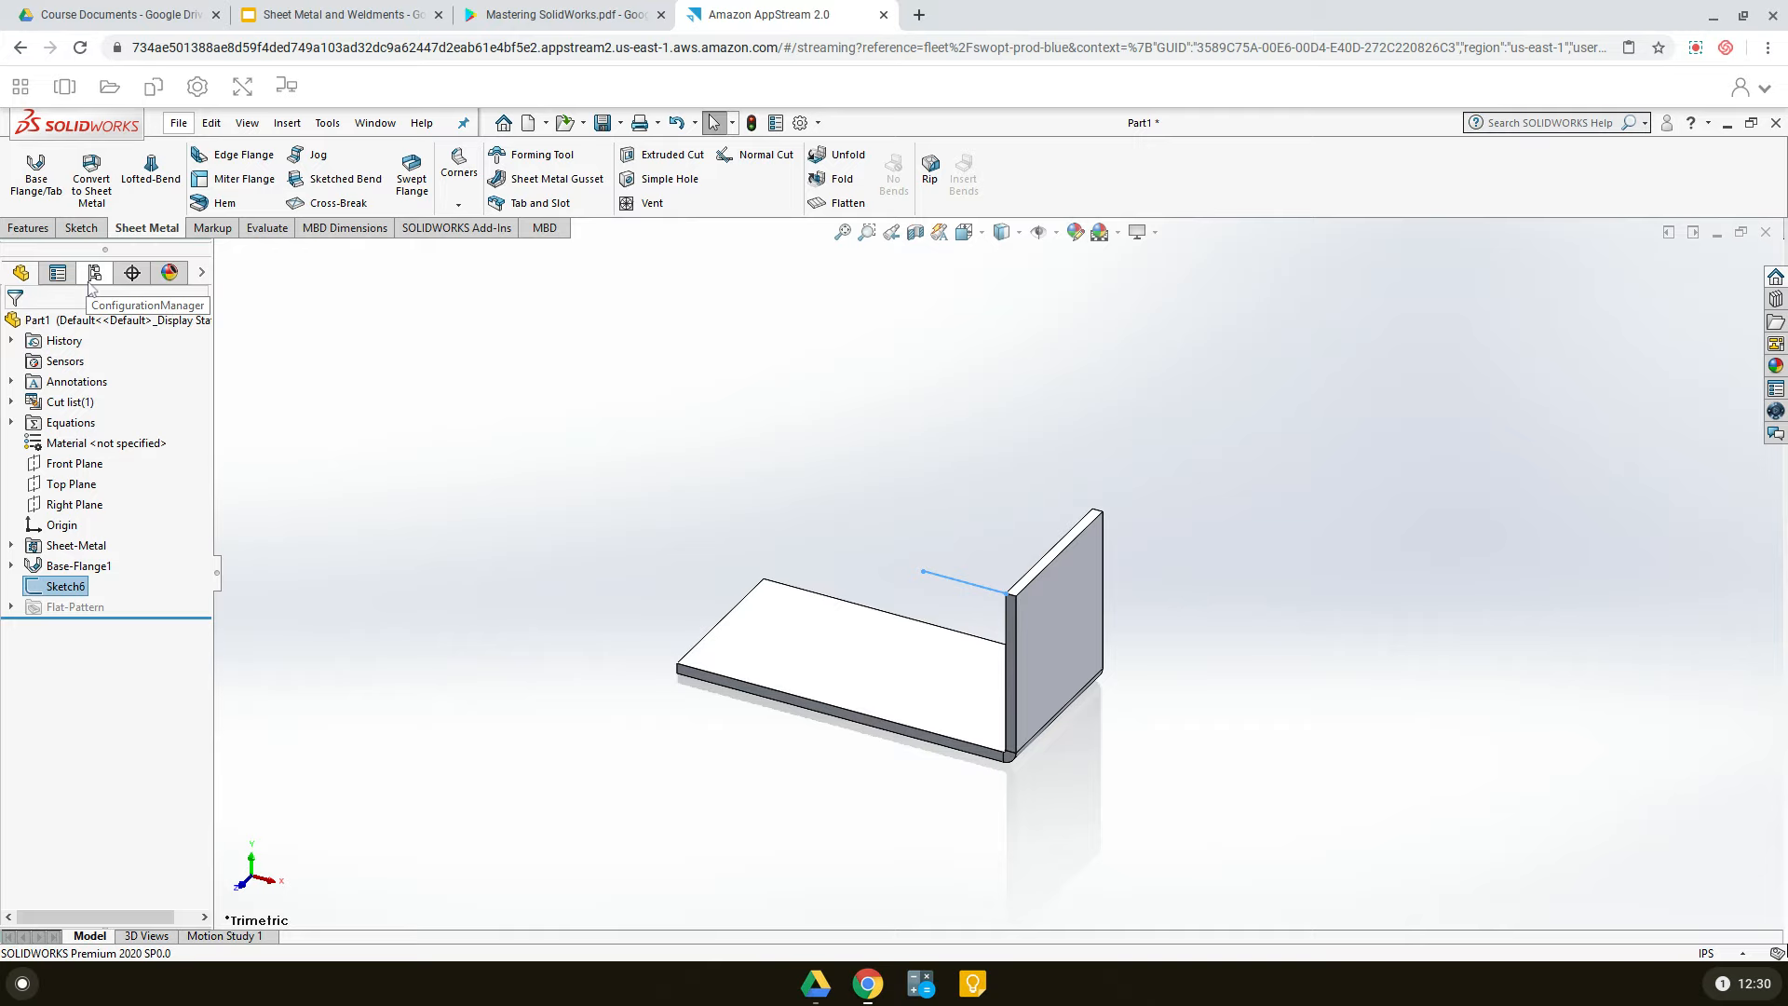
{"action": "left_click", "coordinate": [239, 180]}
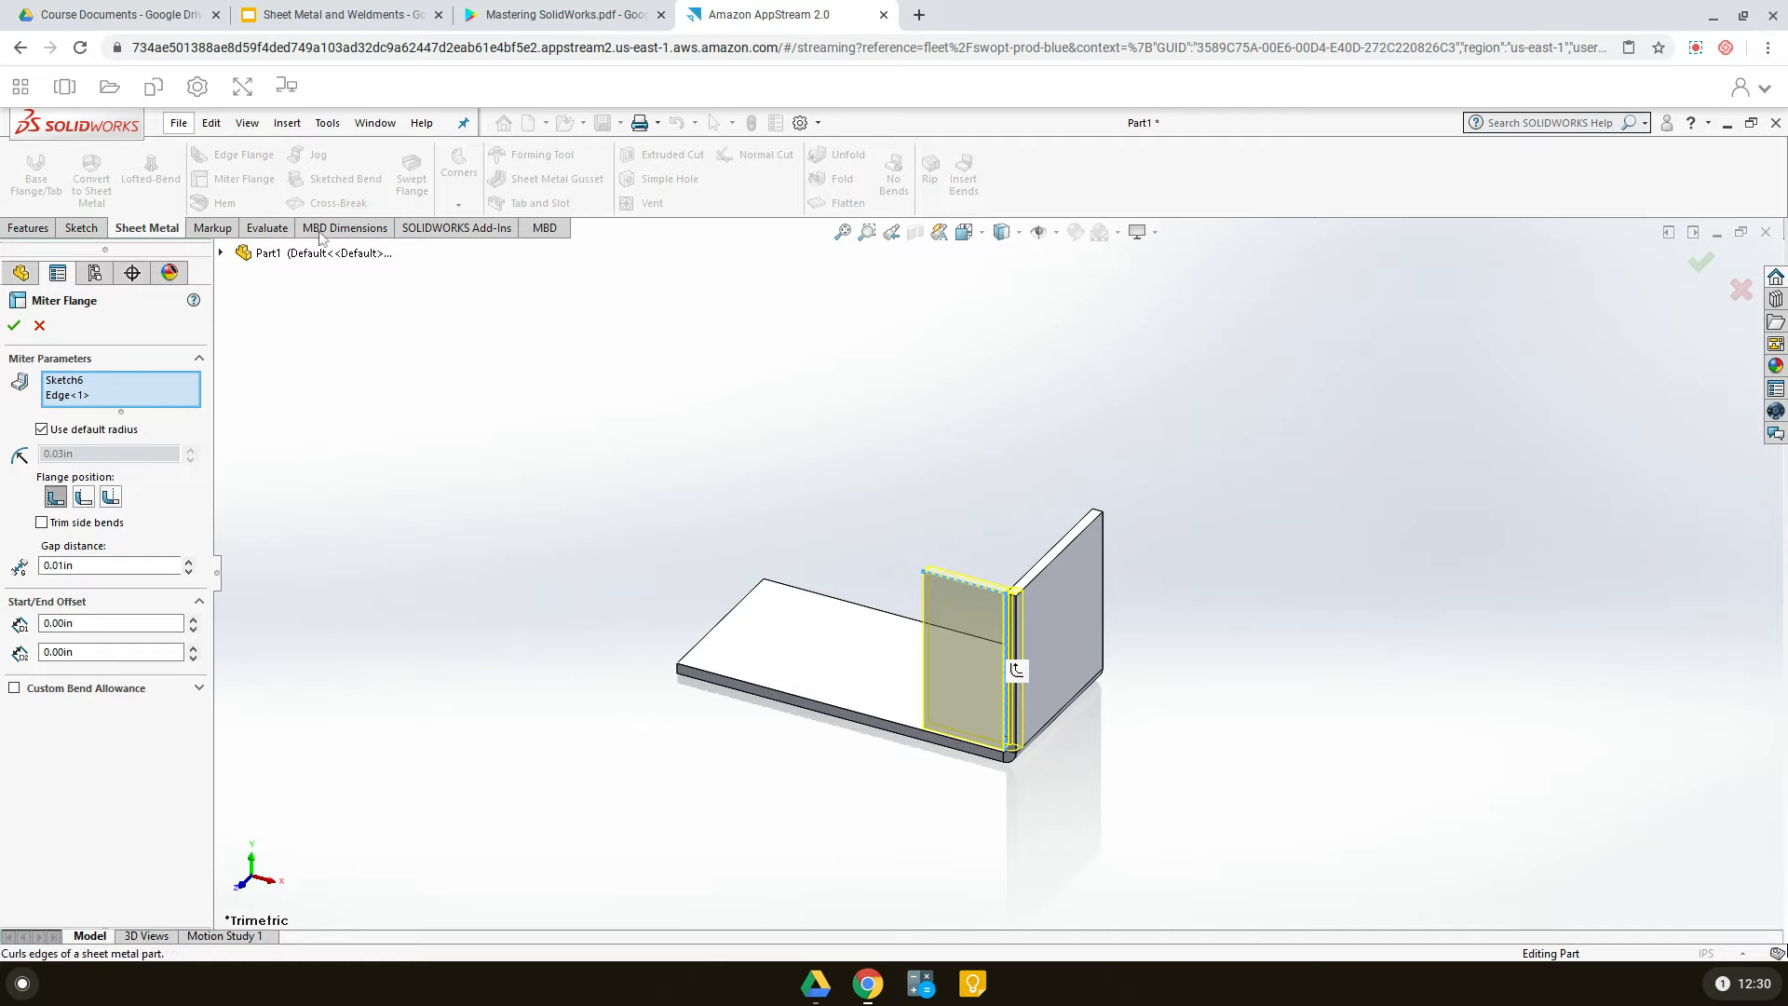
{"action": "left_click", "coordinate": [823, 709]}
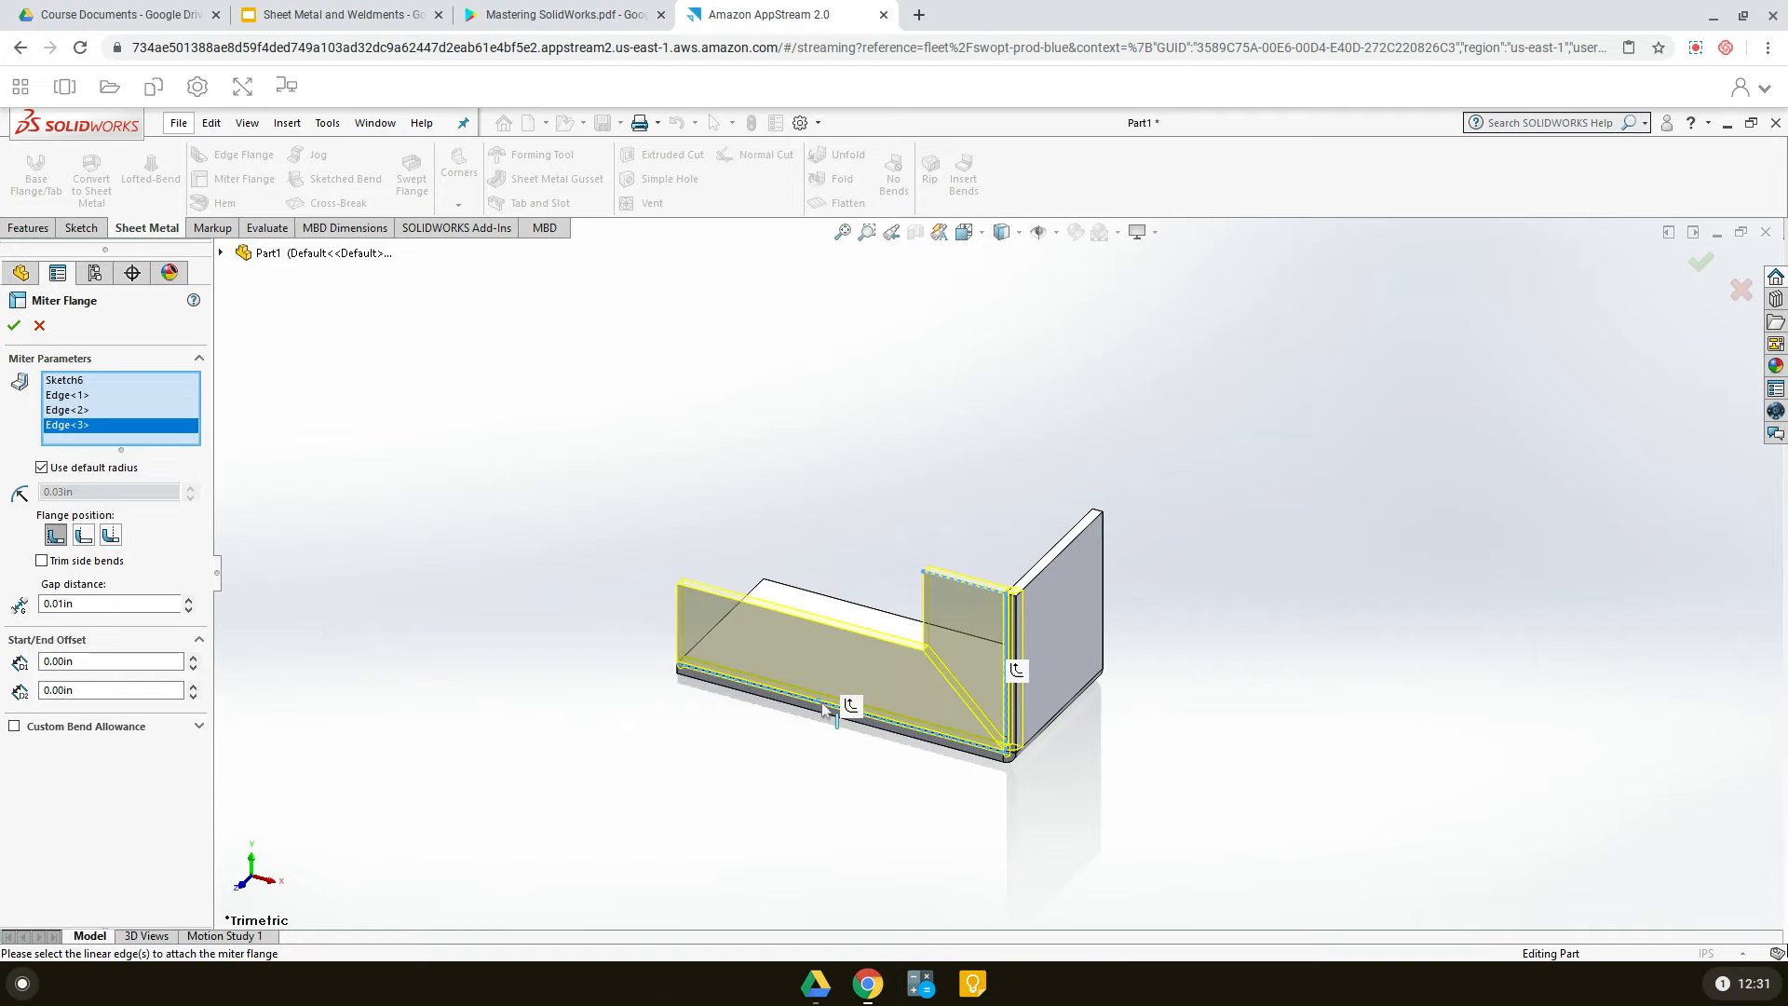
{"action": "left_click", "coordinate": [299, 11]}
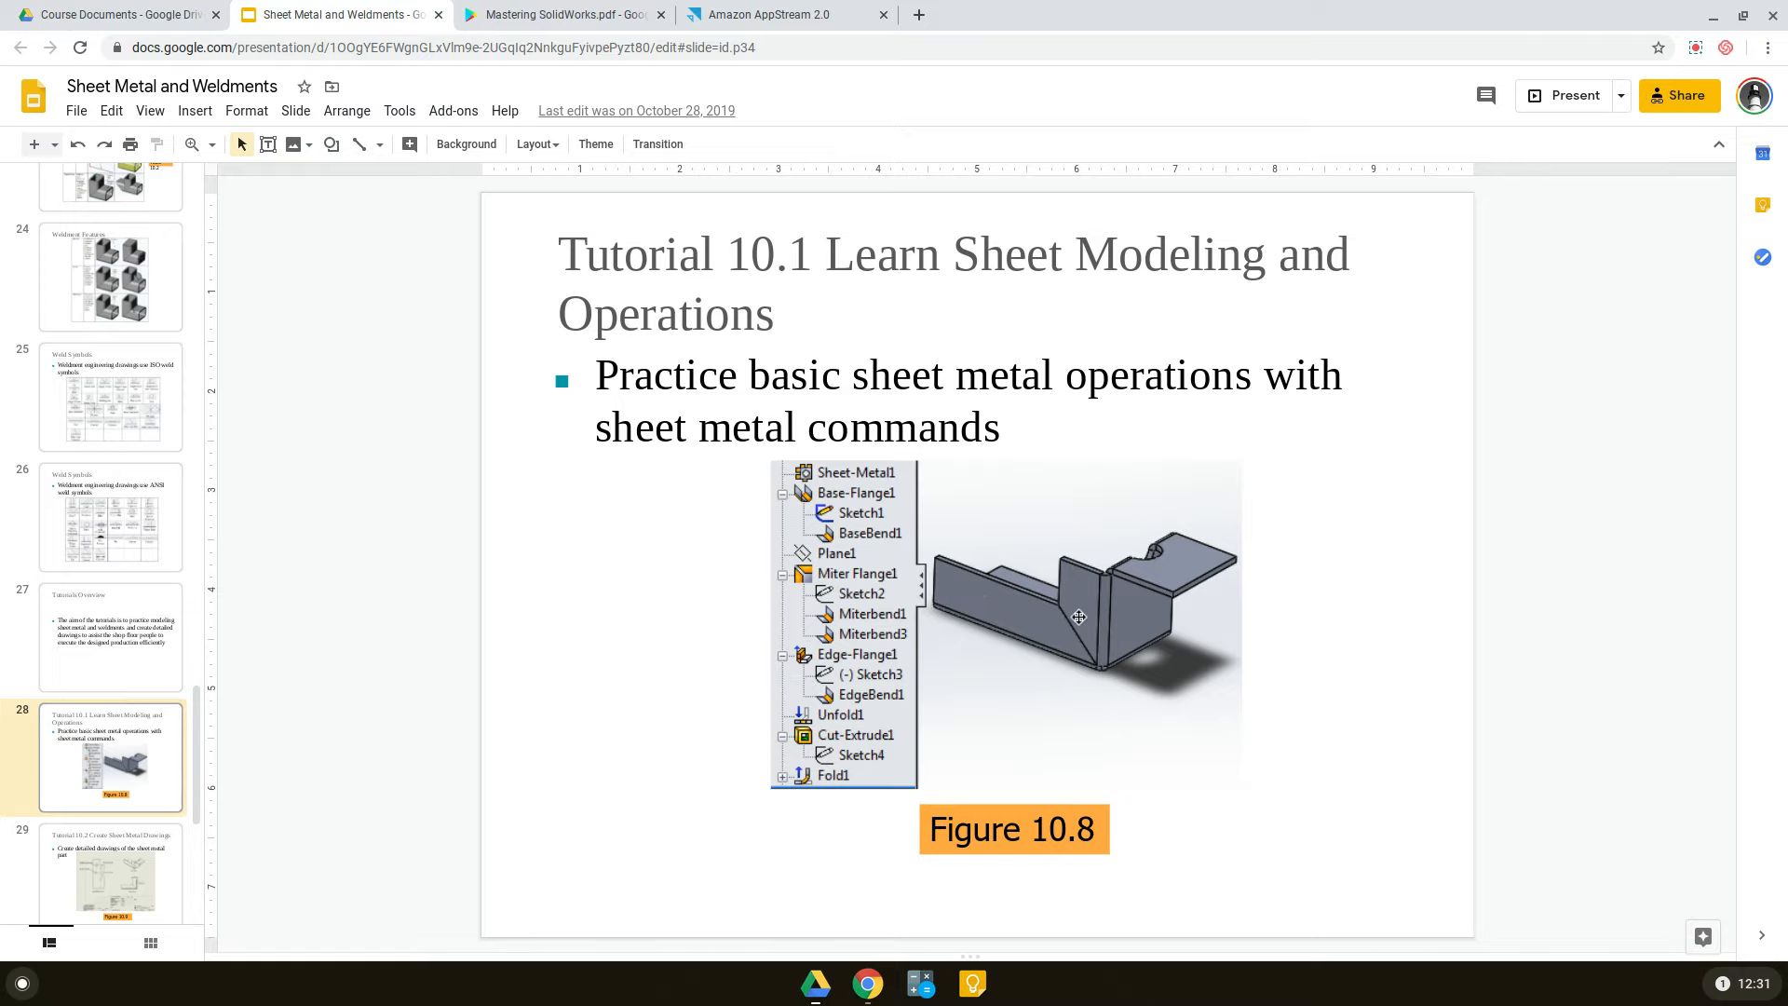
{"action": "left_click", "coordinate": [698, 23]}
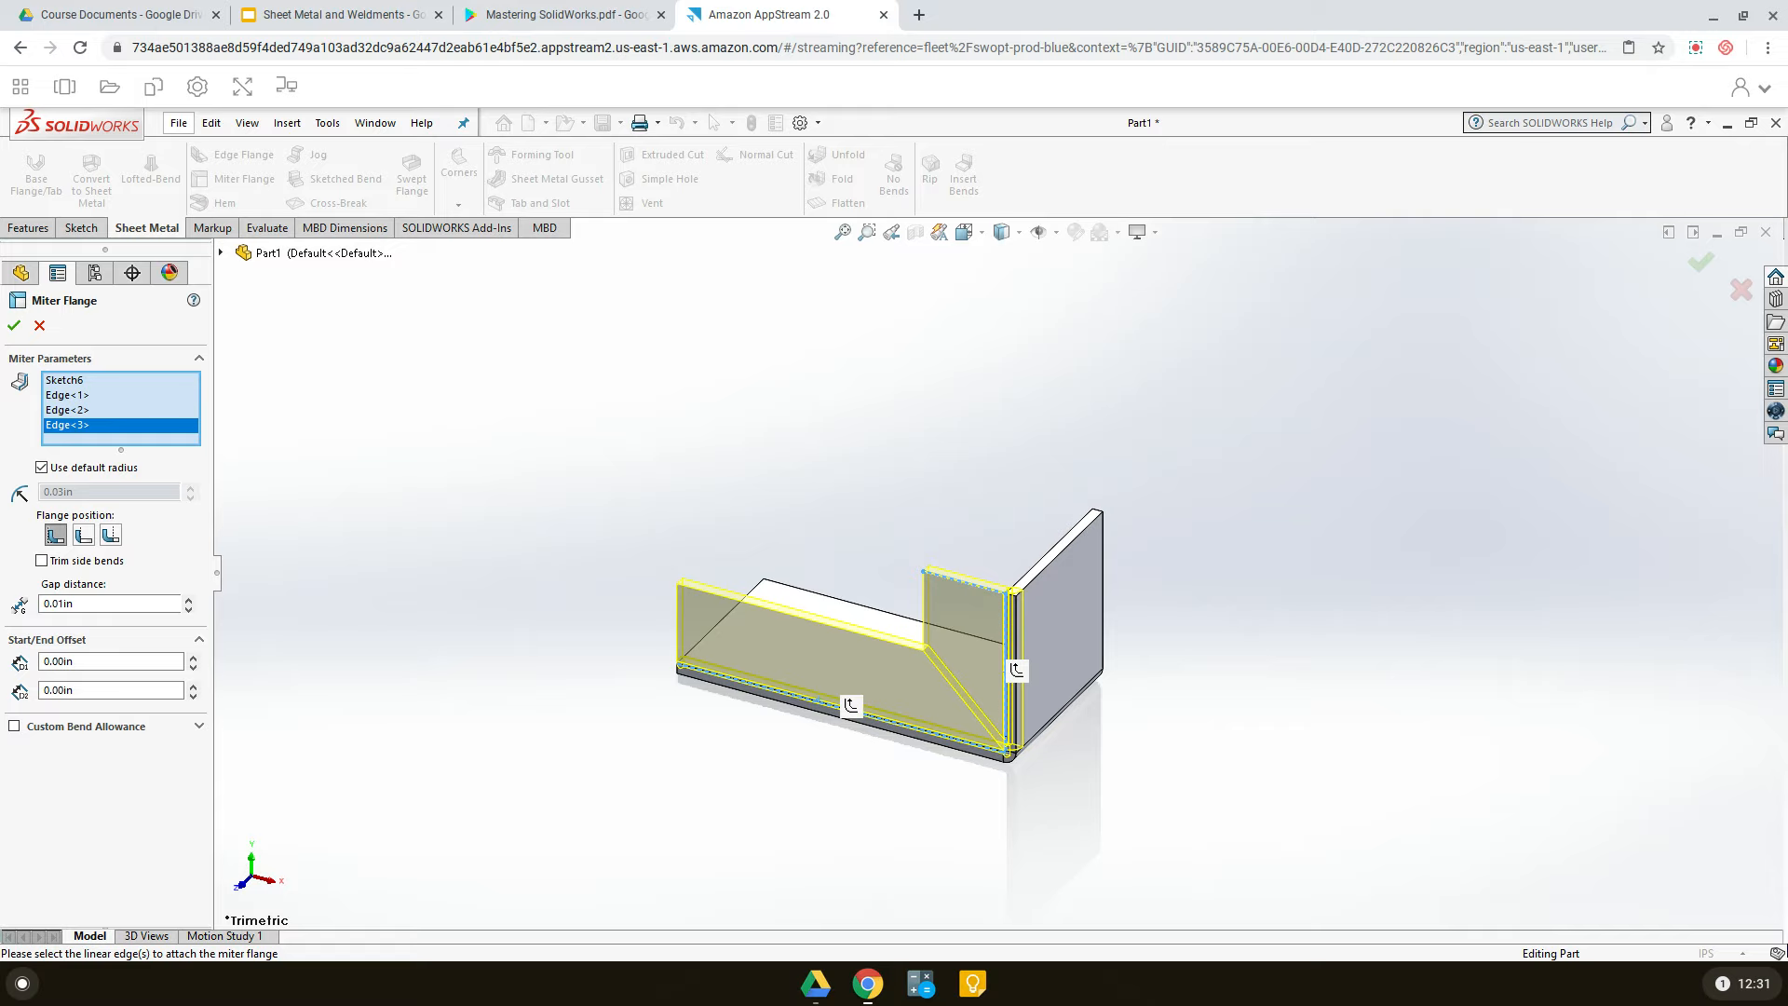
{"action": "left_click", "coordinate": [14, 325]}
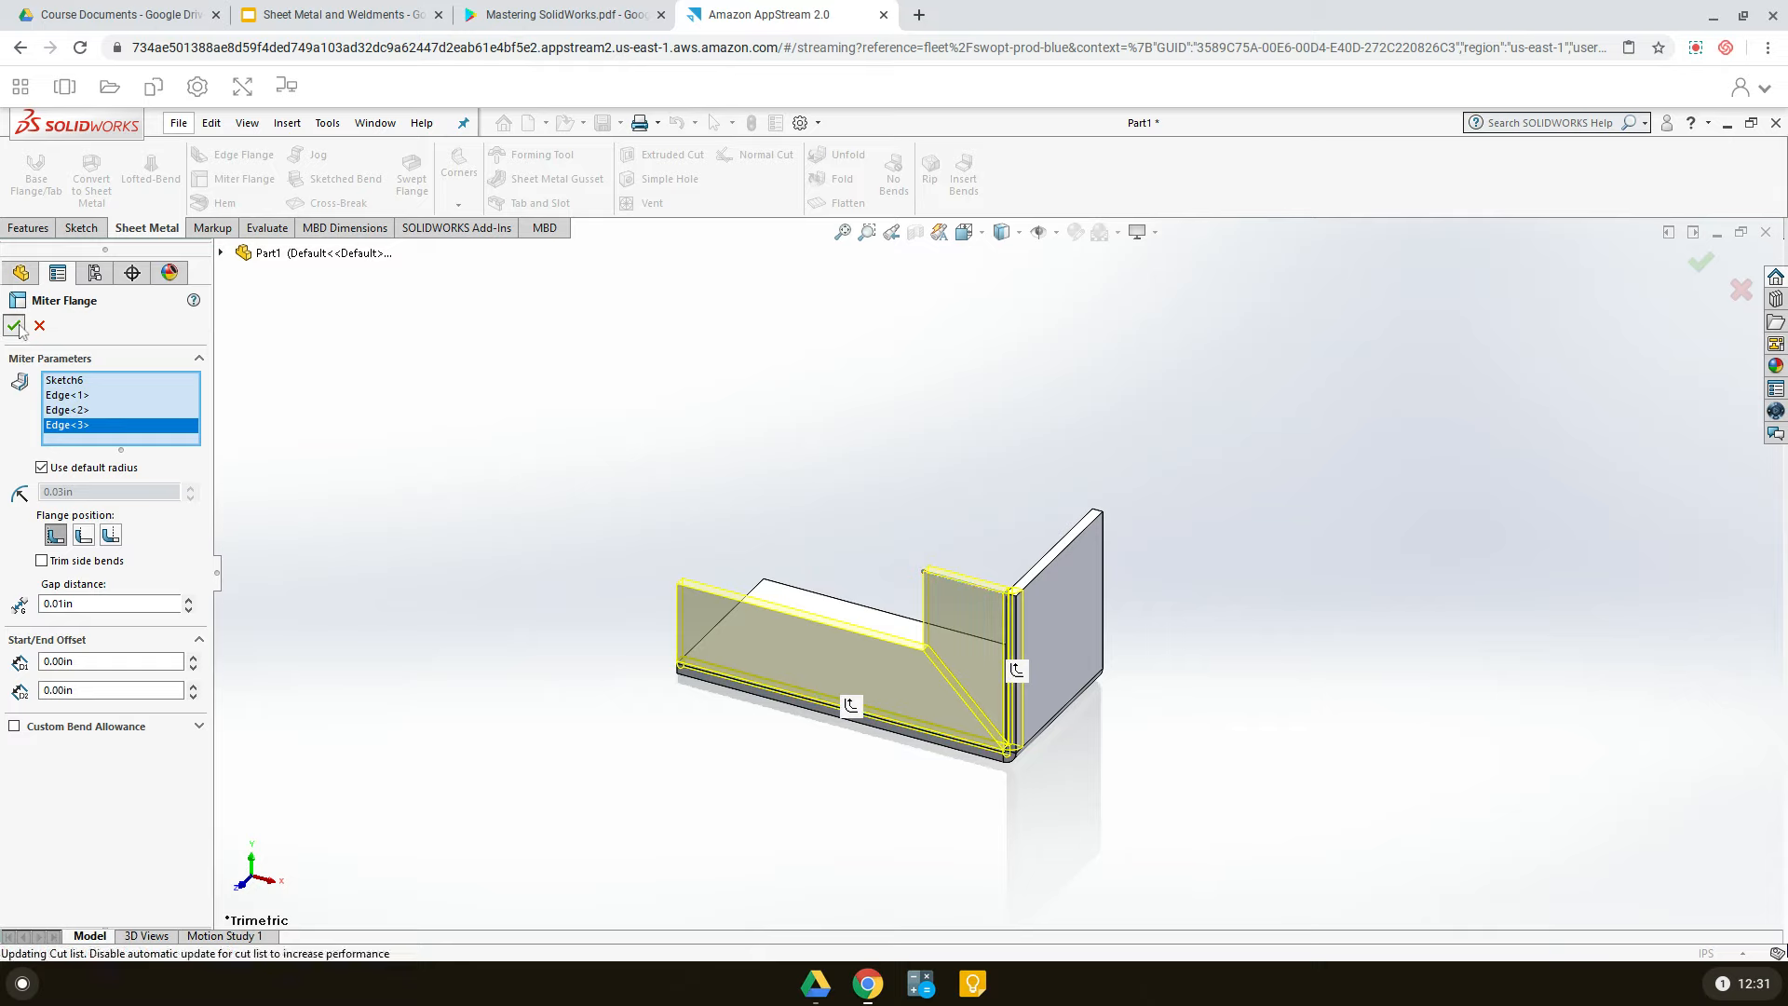
- Examine the mitered corner from several sides, show the part in isometric view and compare it with Figure 10.8 in the slides
{"action": "middle_click_drag", "start_coordinate": [1276, 622], "coordinate": [1238, 578]}
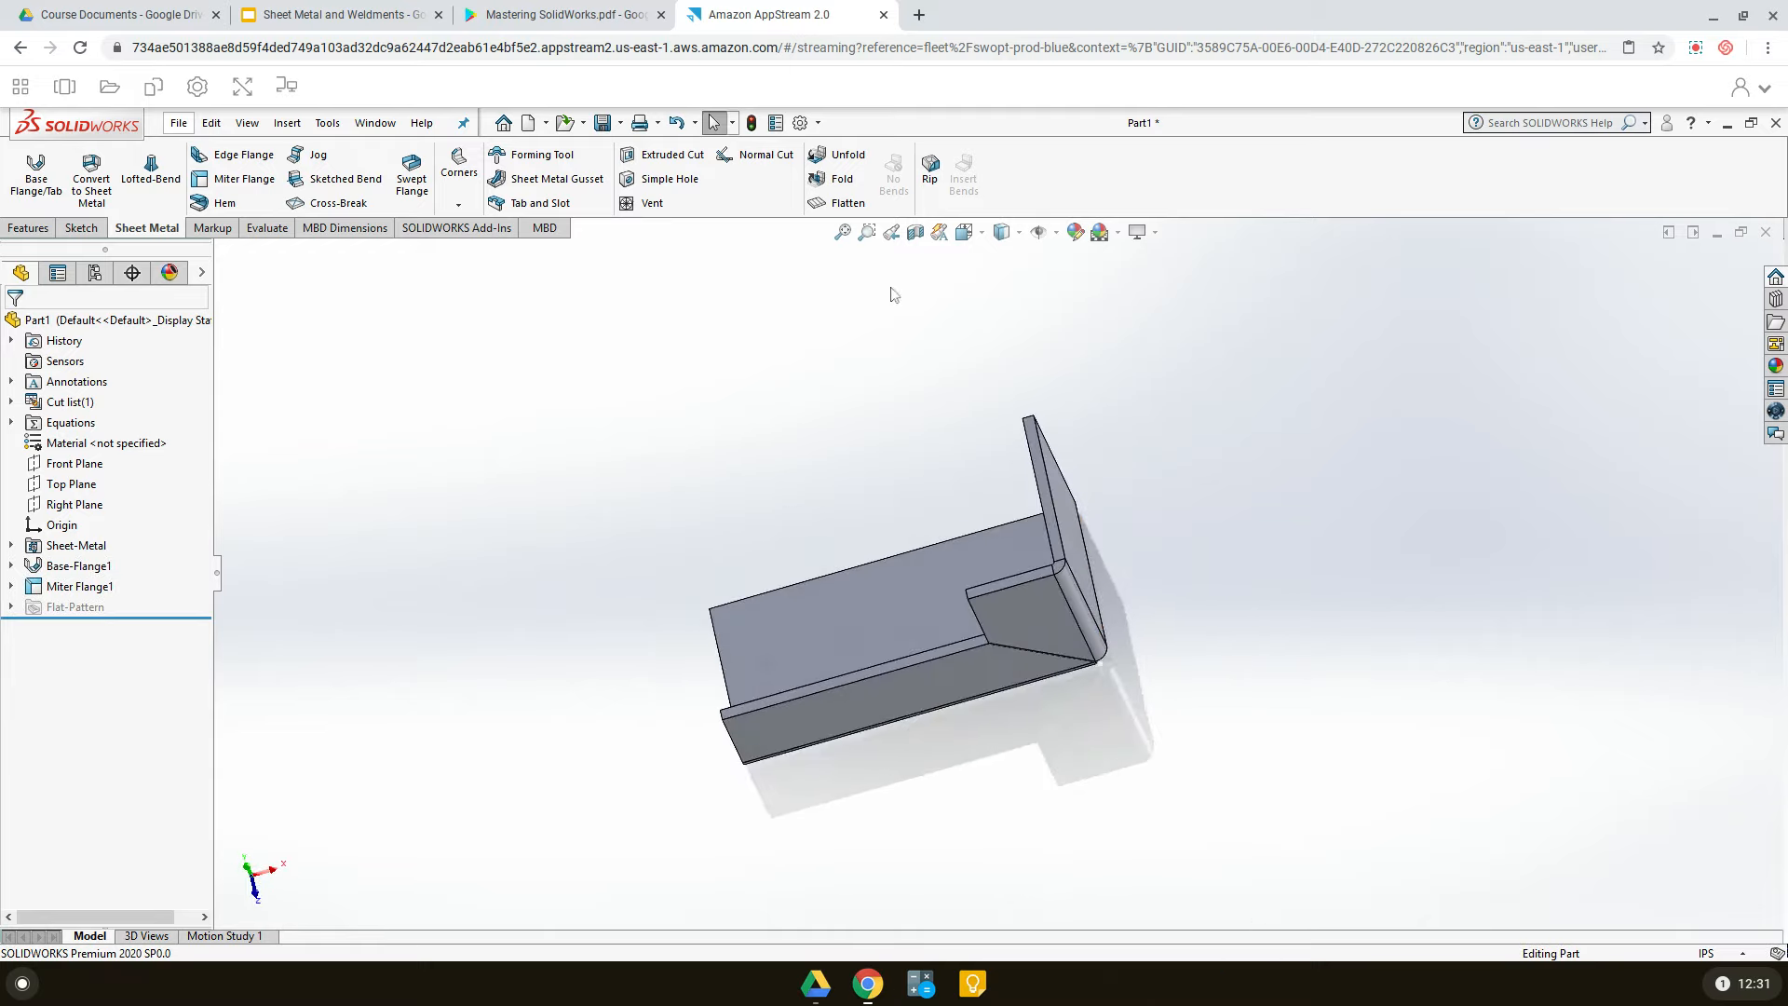
{"action": "left_click", "coordinate": [964, 232]}
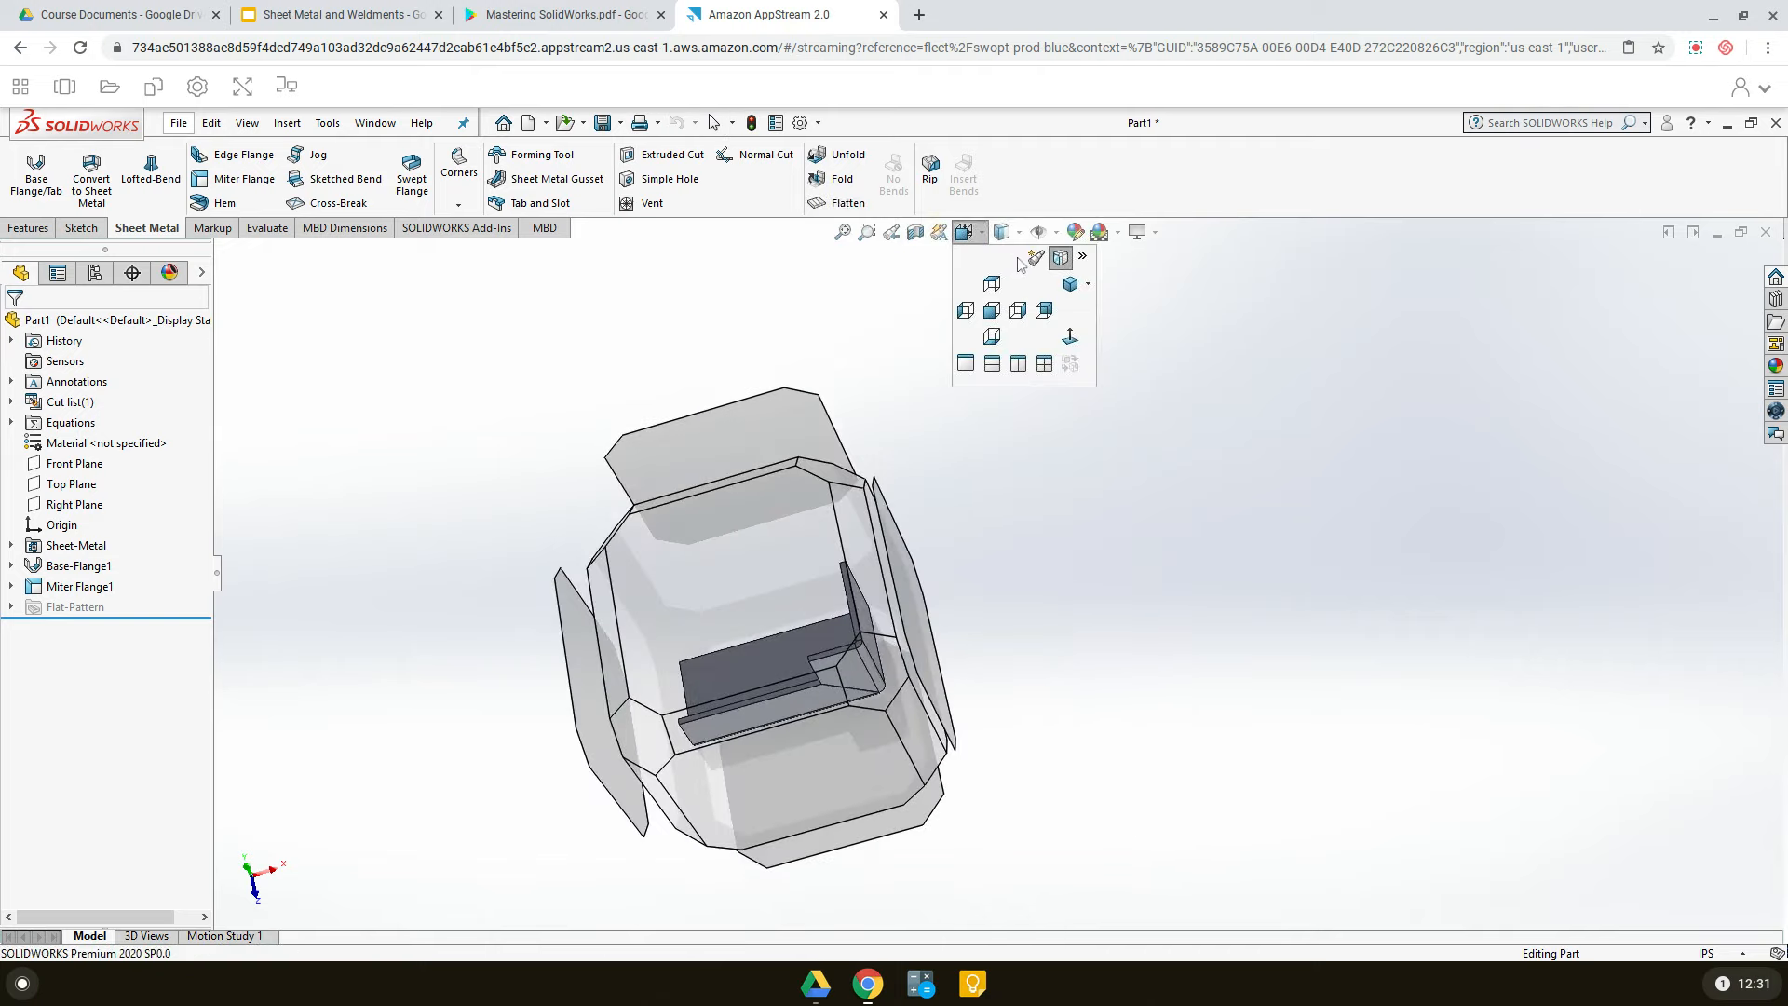
{"action": "left_click", "coordinate": [1070, 292]}
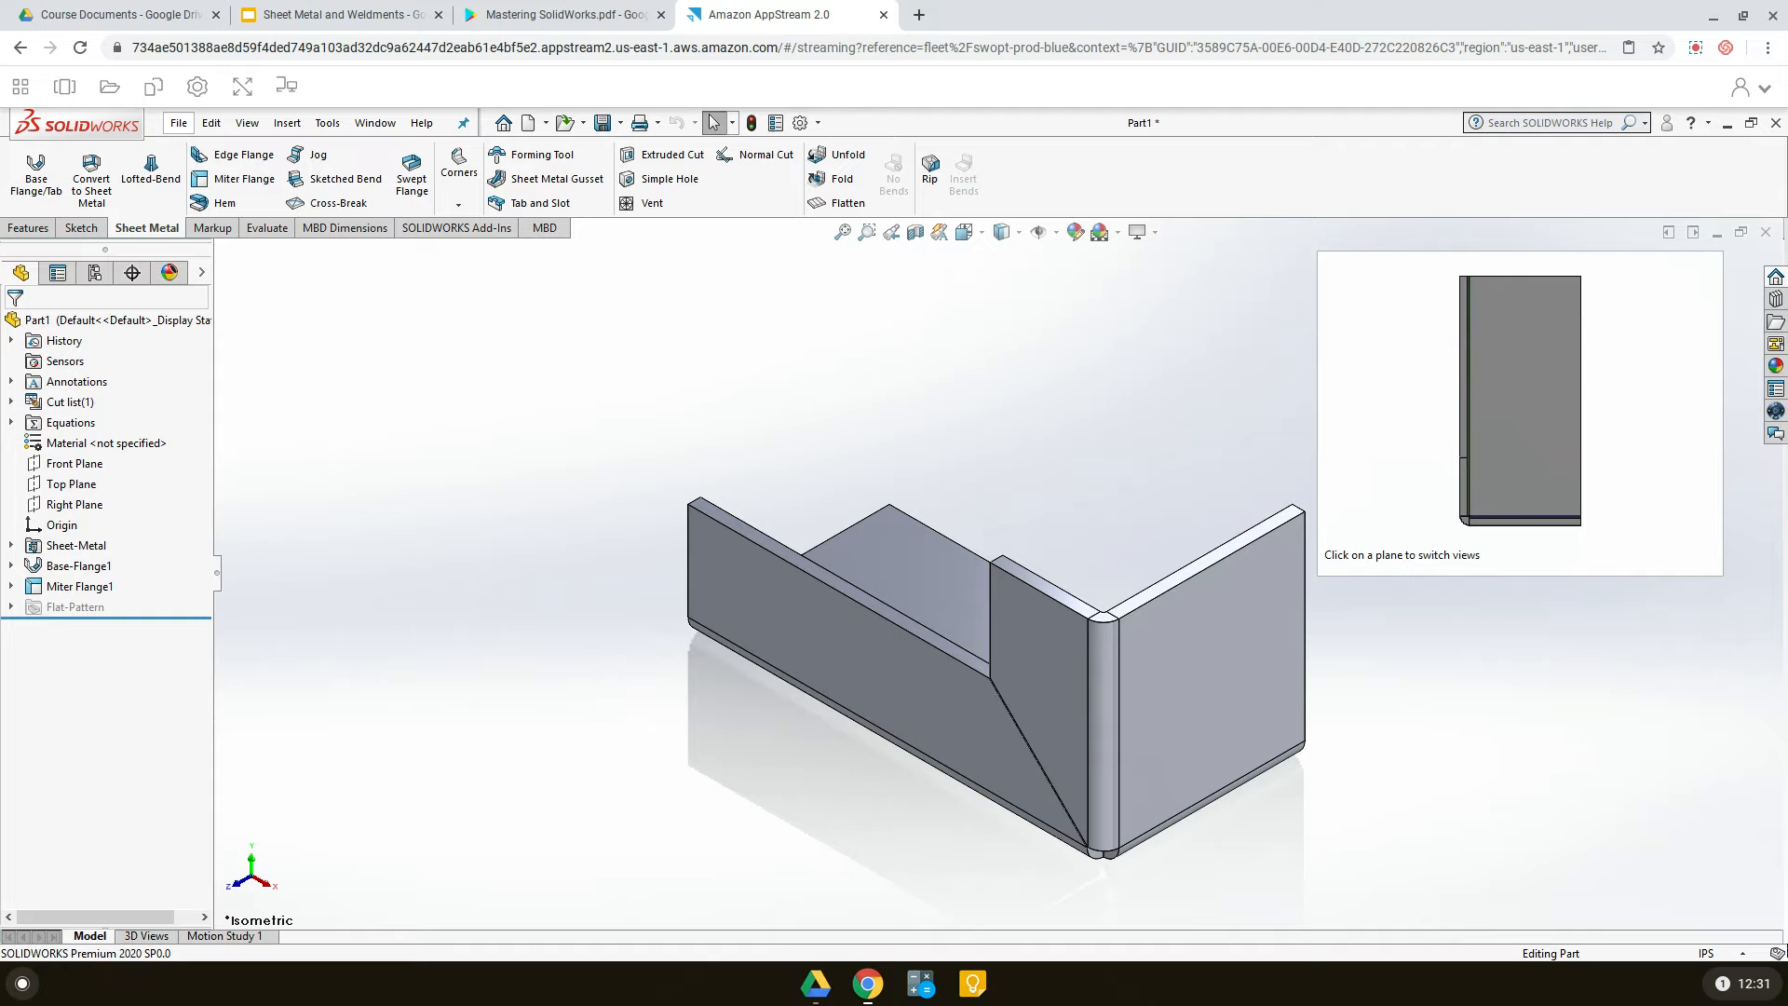
{"action": "left_click", "coordinate": [333, 15]}
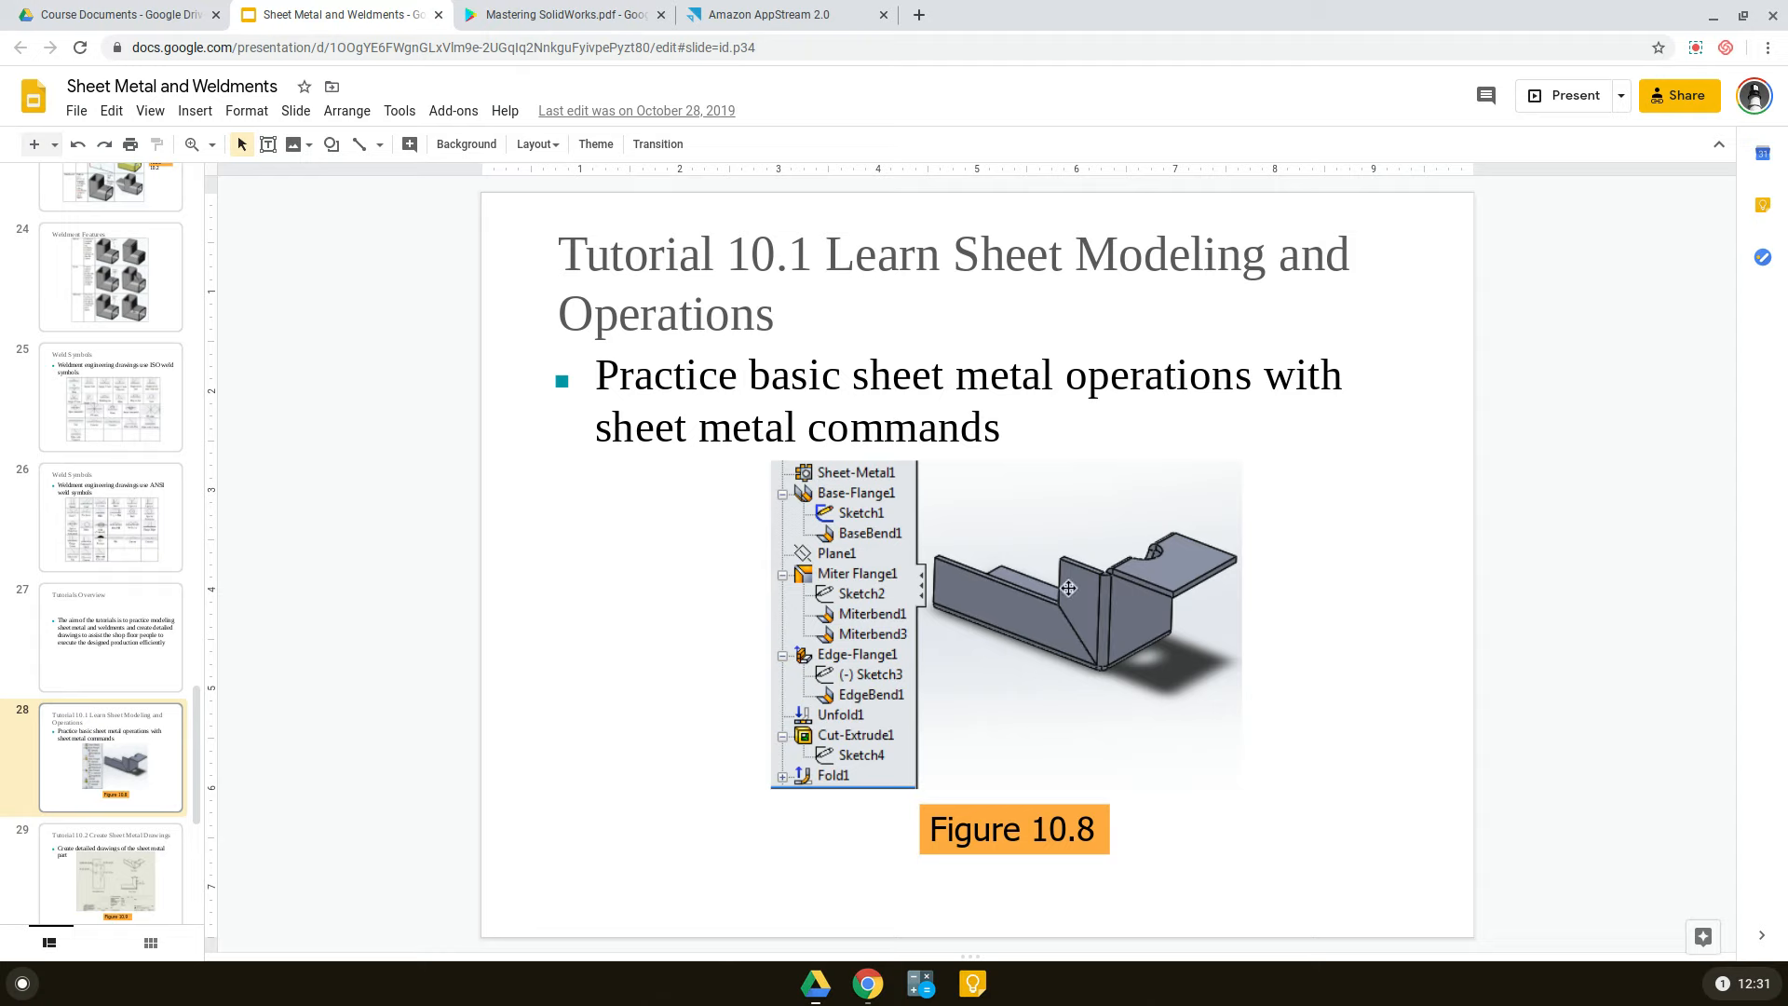
{"action": "left_click", "coordinate": [785, 11]}
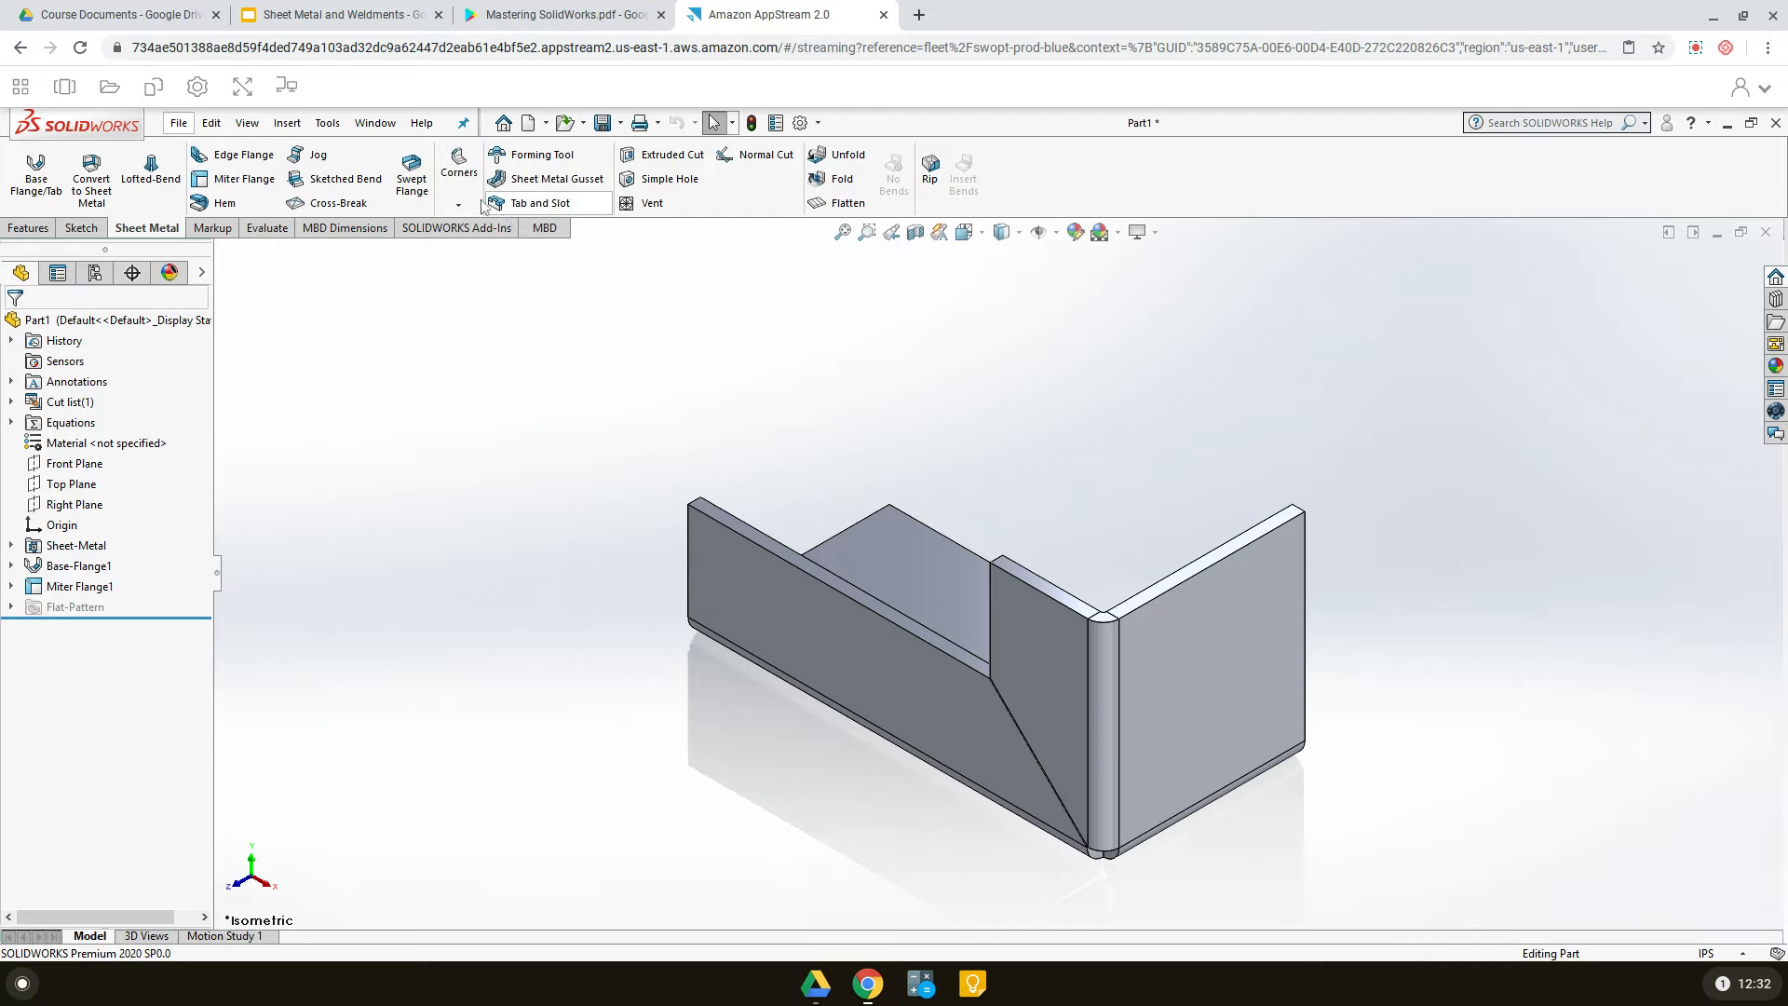
- Start an edge flange on the upright wall's outer top edge, pointing outward, and set its blind length to 1.5 in
{"action": "left_click", "coordinate": [249, 159]}
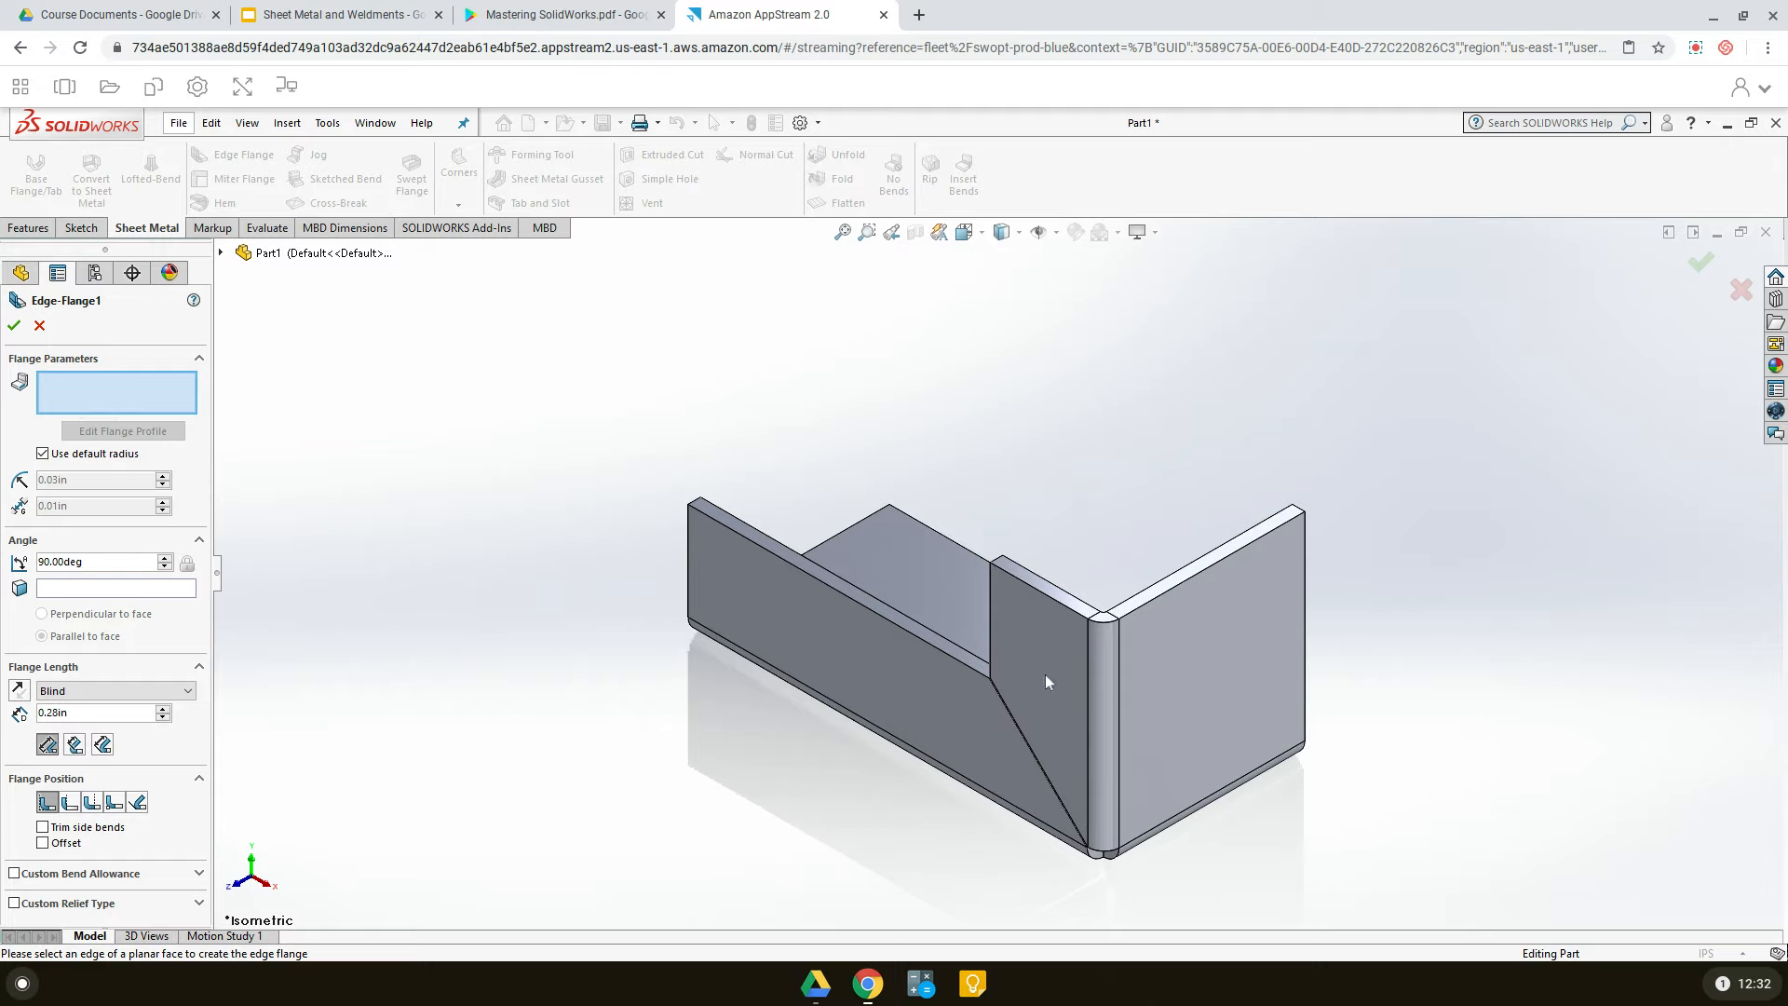
{"action": "left_click", "coordinate": [1218, 567]}
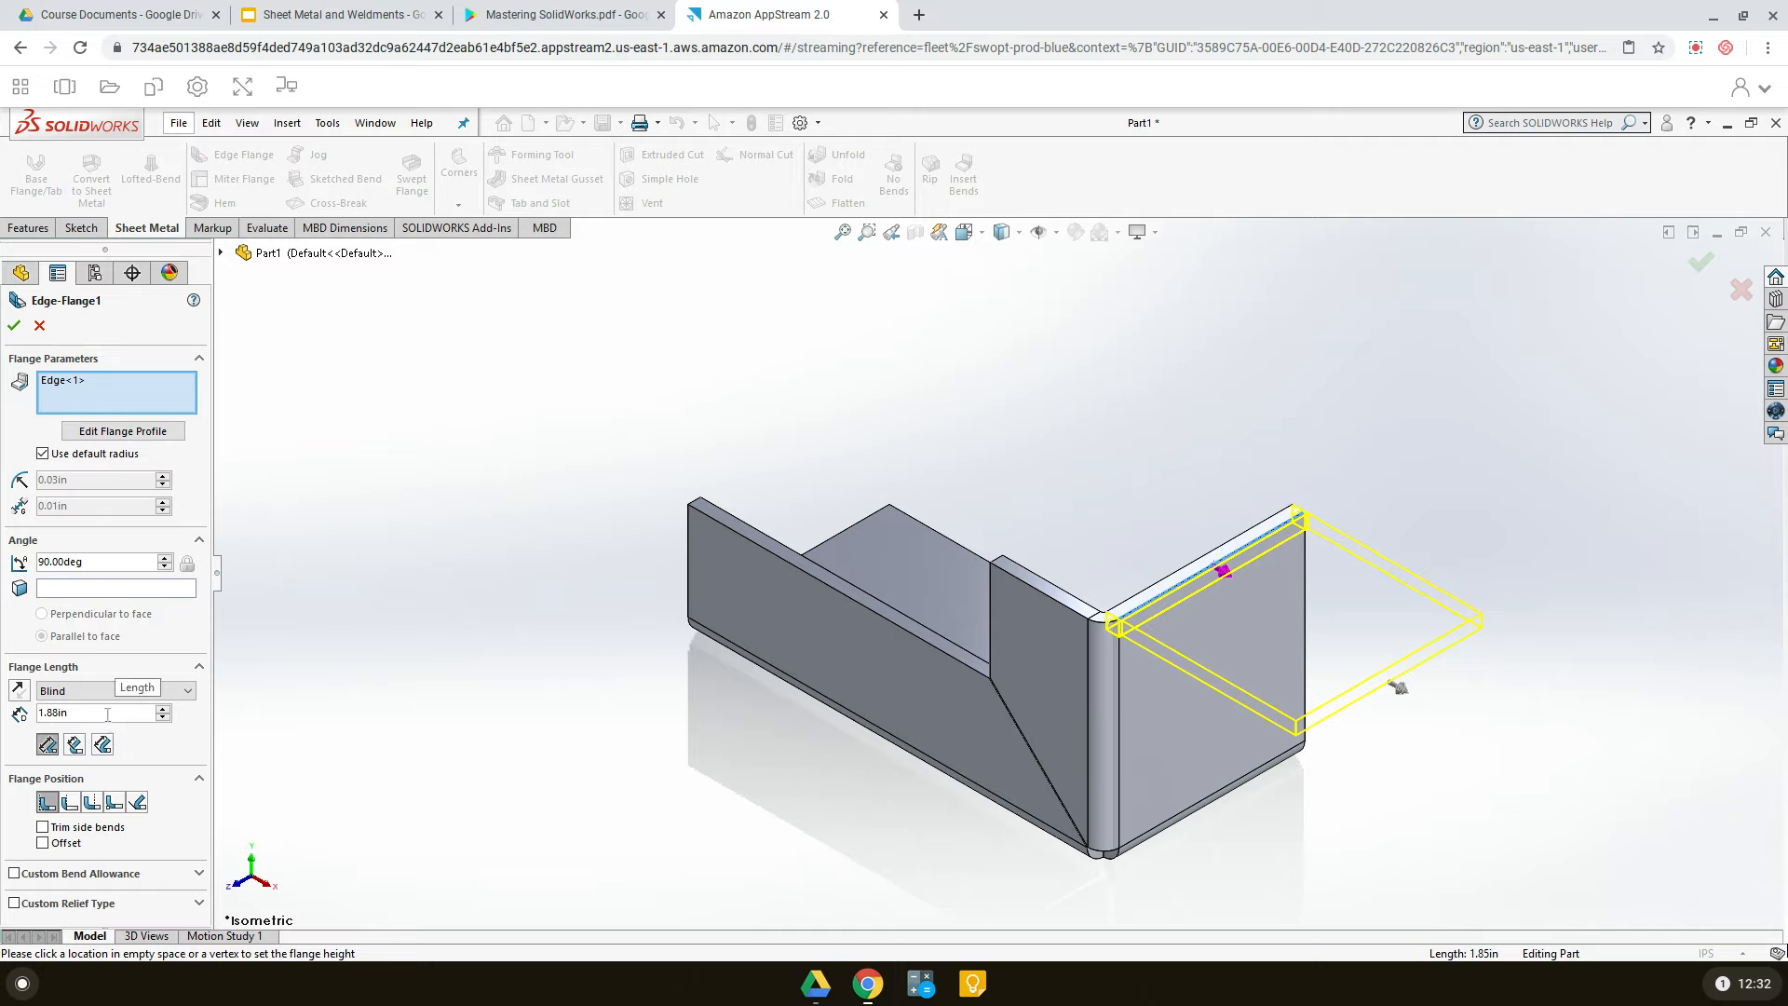
{"action": "left_click_drag", "start_coordinate": [108, 712], "coordinate": [39, 708]}
{"action": "type", "text": "1.5"}
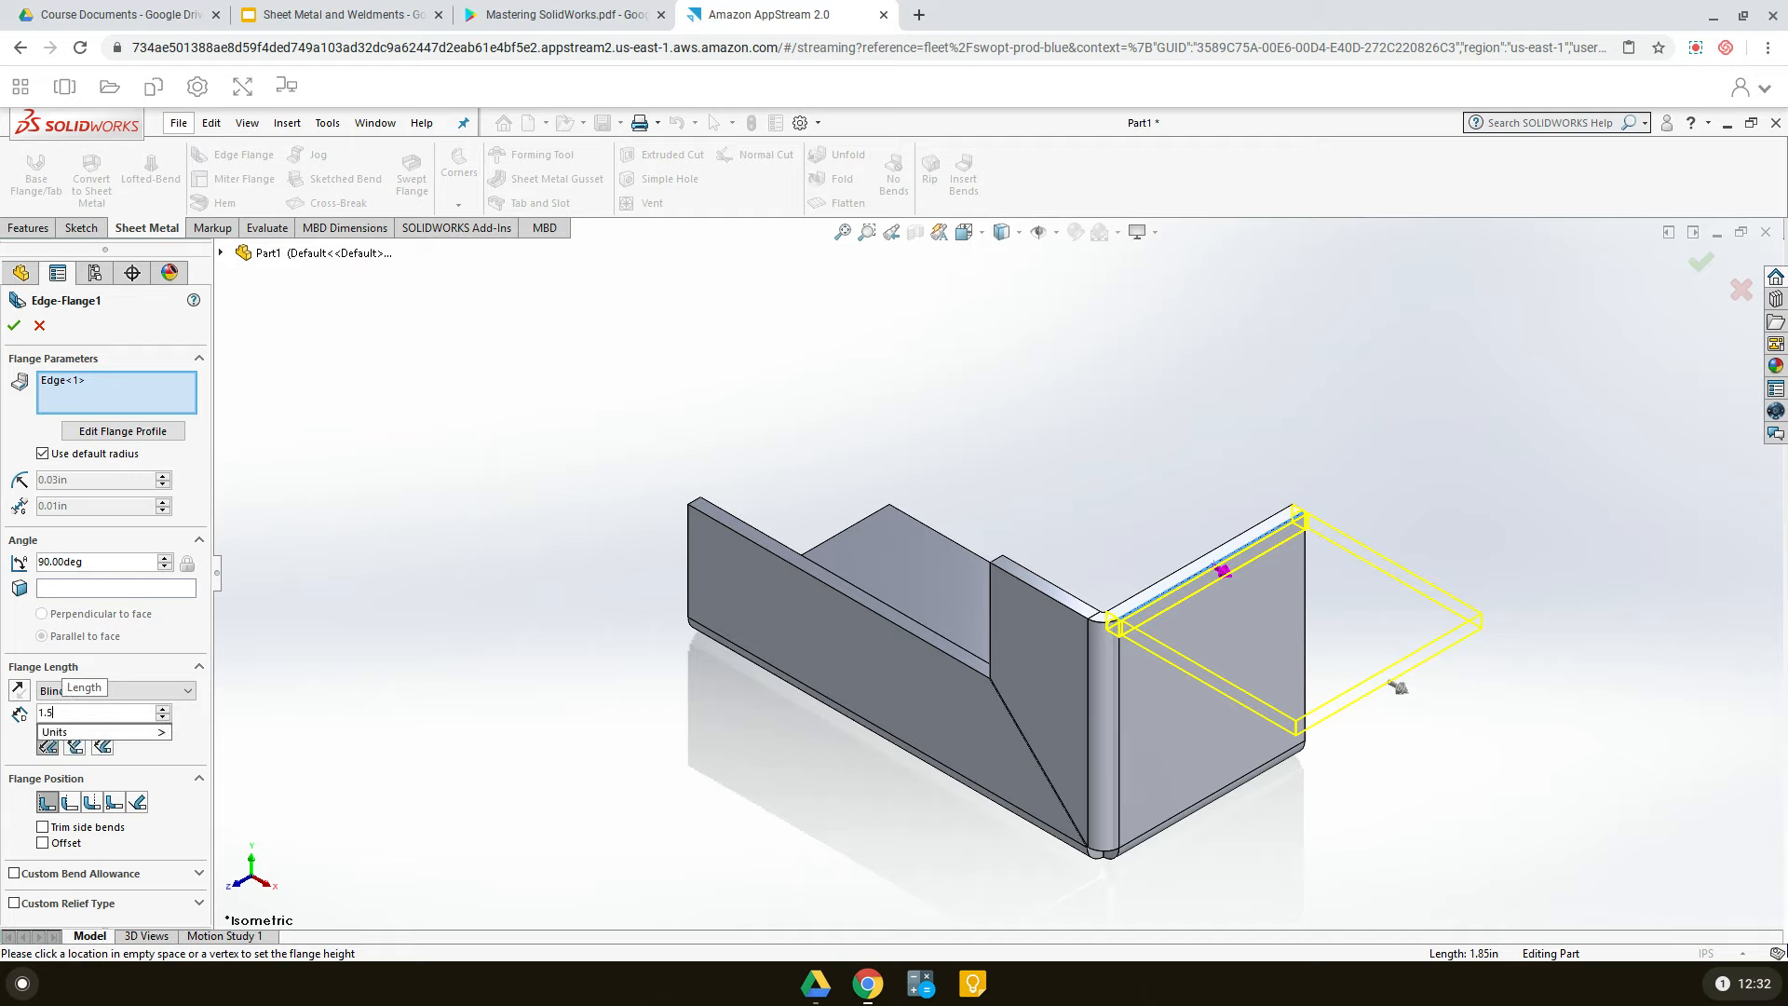
{"action": "key", "text": "Return"}
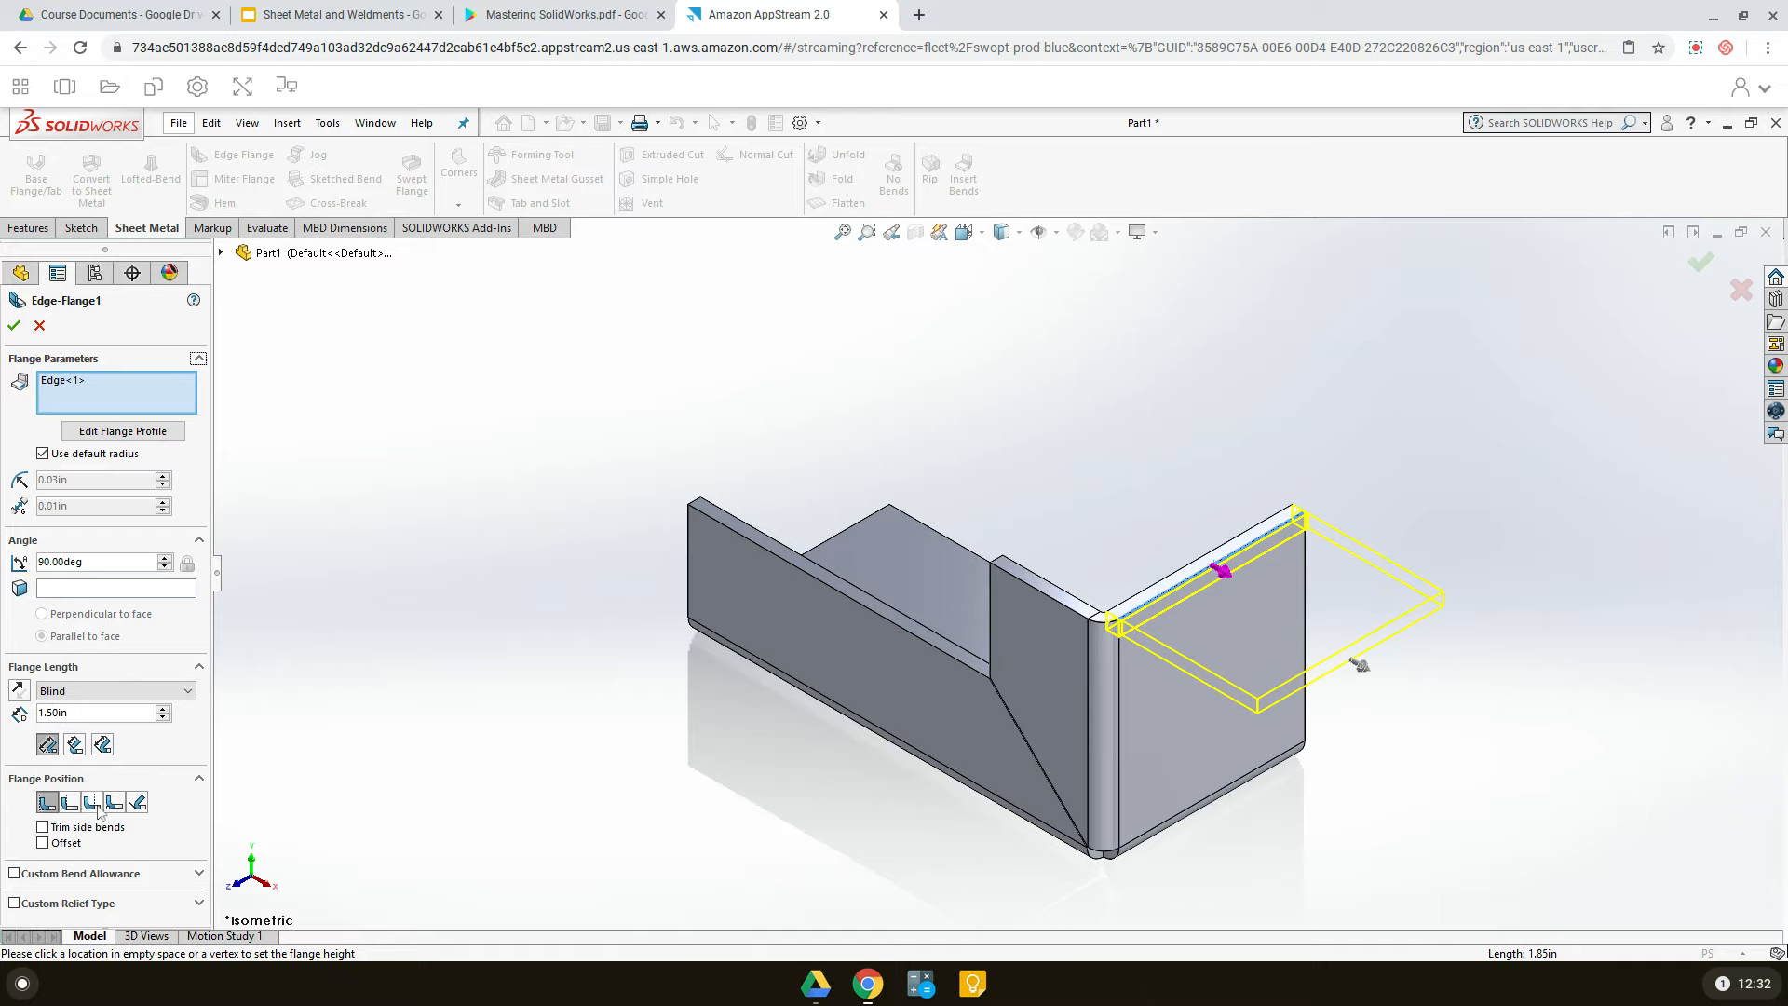
- Measure the edge flange length from the outer virtual sharp, set its position to Material Outside and finish the flange
{"action": "left_click", "coordinate": [49, 746]}
{"action": "left_click", "coordinate": [70, 803]}
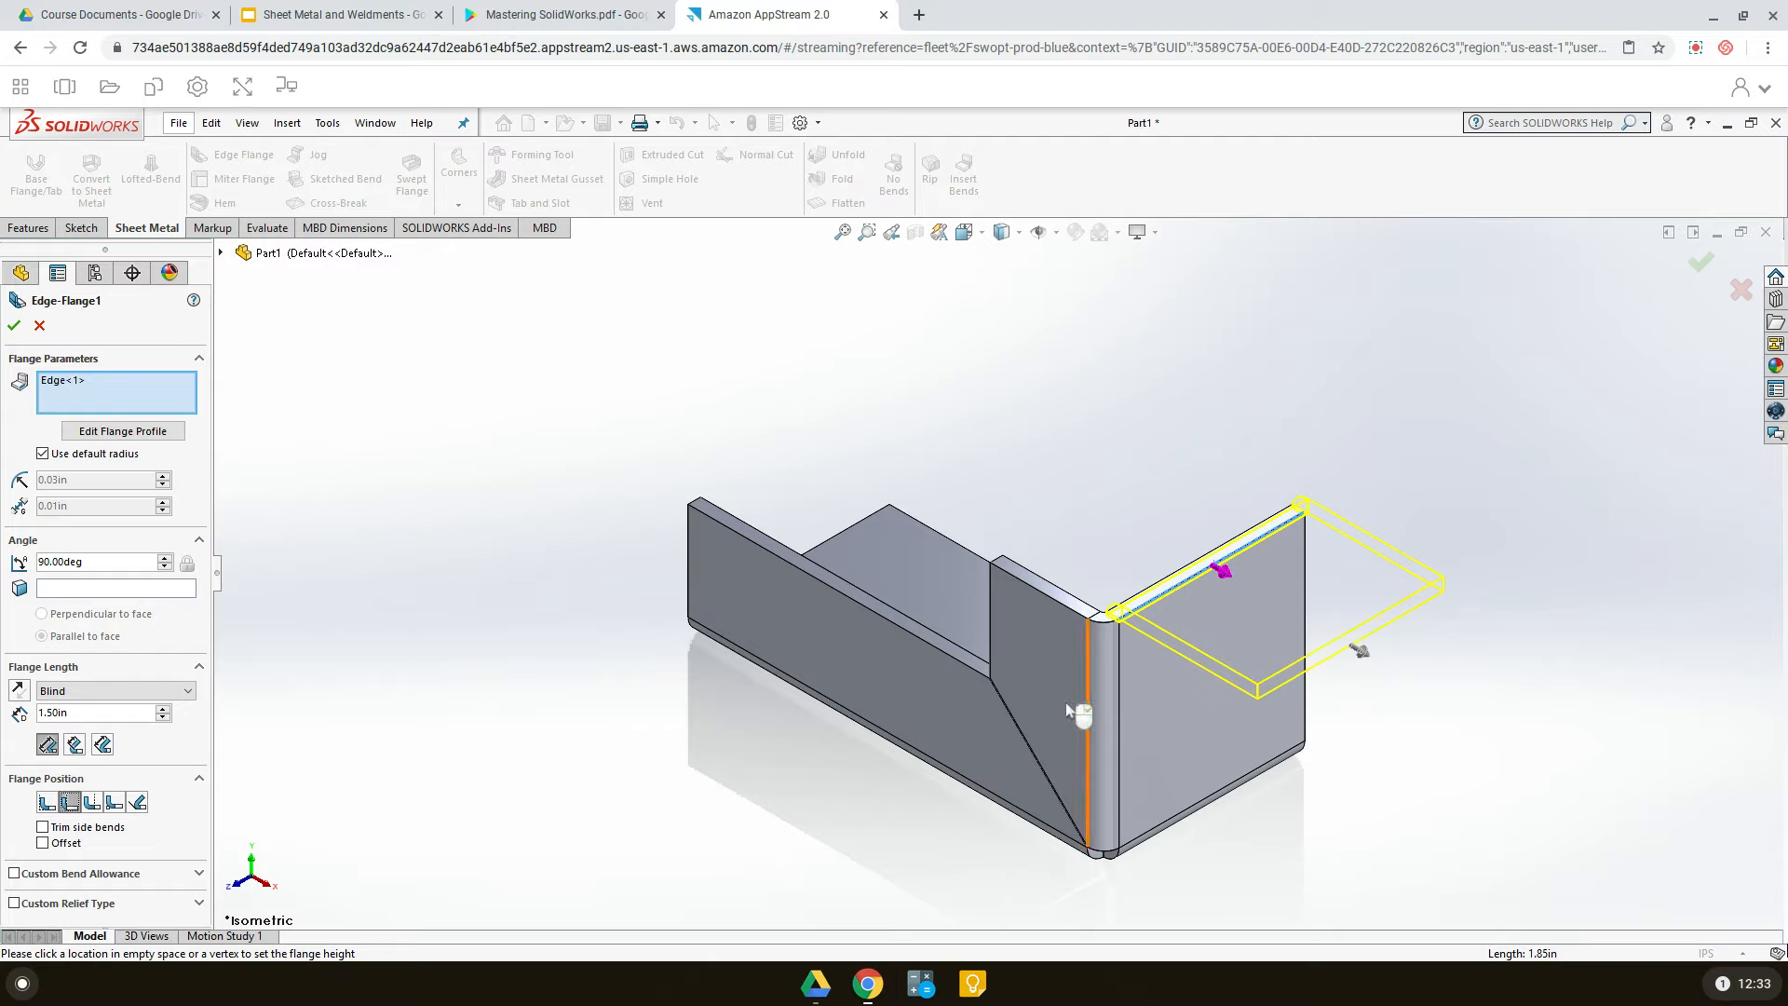
{"action": "mouse_move", "coordinate": [1448, 850]}
{"action": "middle_mouse_down"}
{"action": "mouse_move", "coordinate": [1495, 629]}
{"action": "mouse_move", "coordinate": [1429, 658]}
{"action": "mouse_move", "coordinate": [1455, 879]}
{"action": "mouse_move", "coordinate": [1448, 736]}
{"action": "middle_mouse_up"}
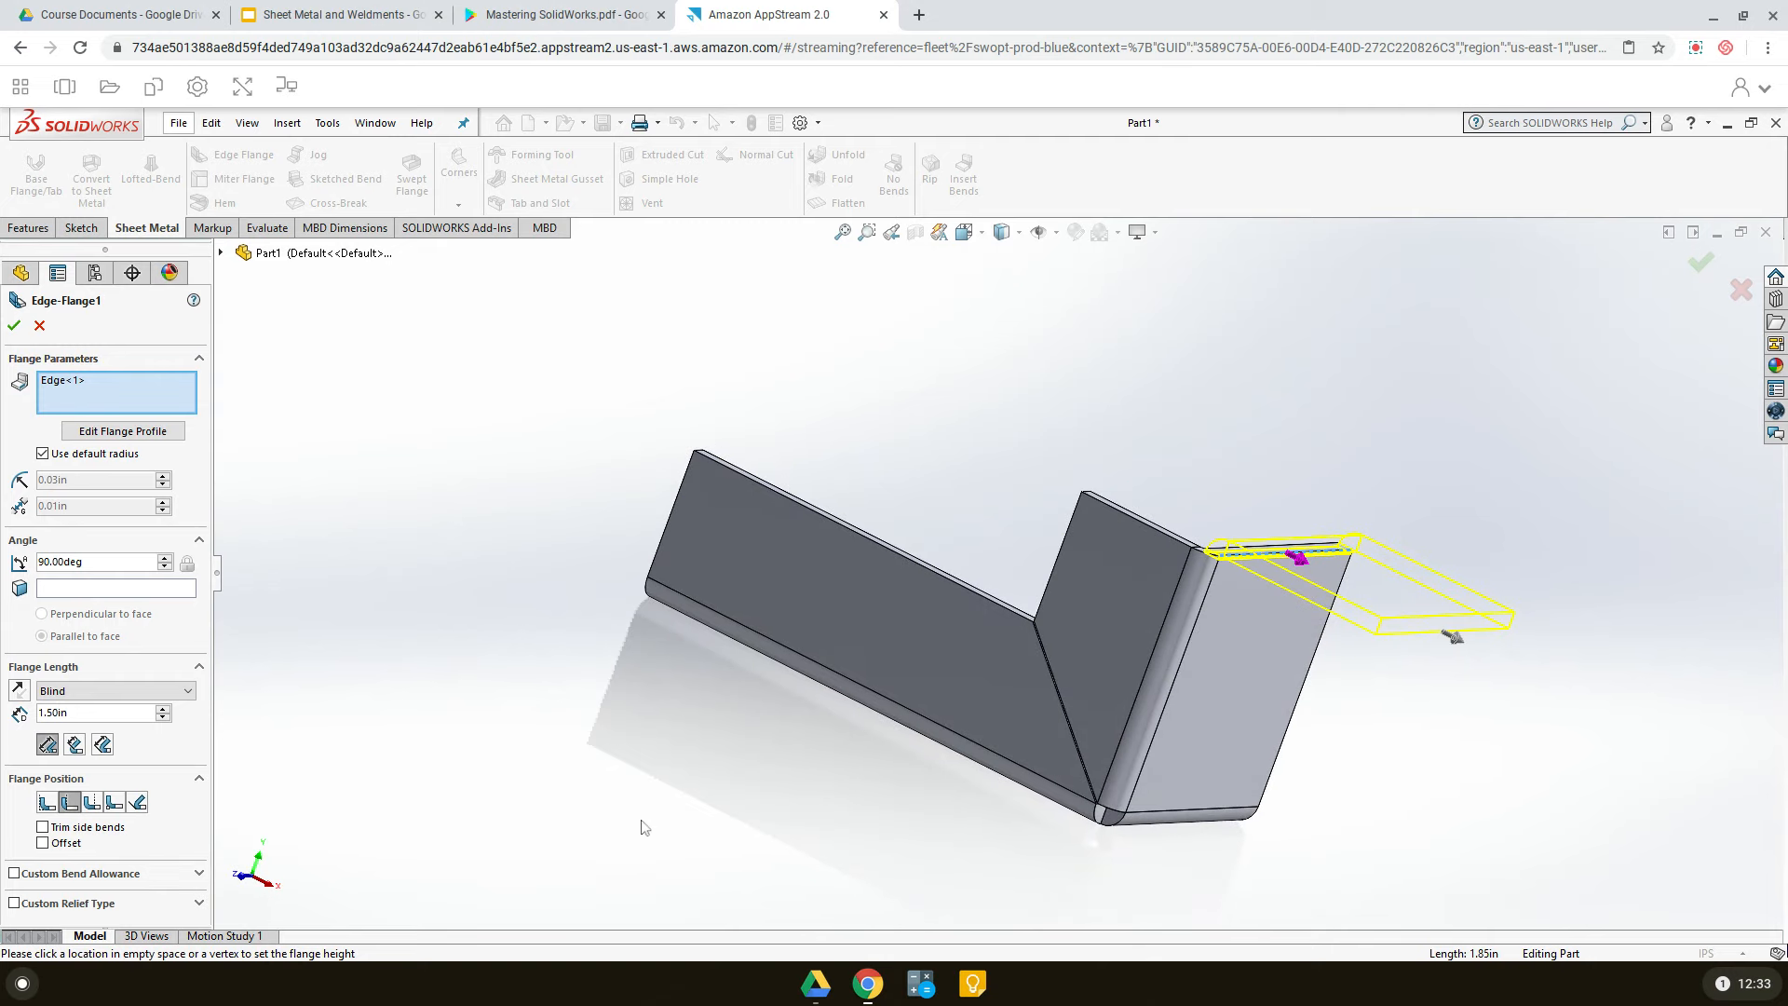
{"action": "left_click", "coordinate": [14, 326]}
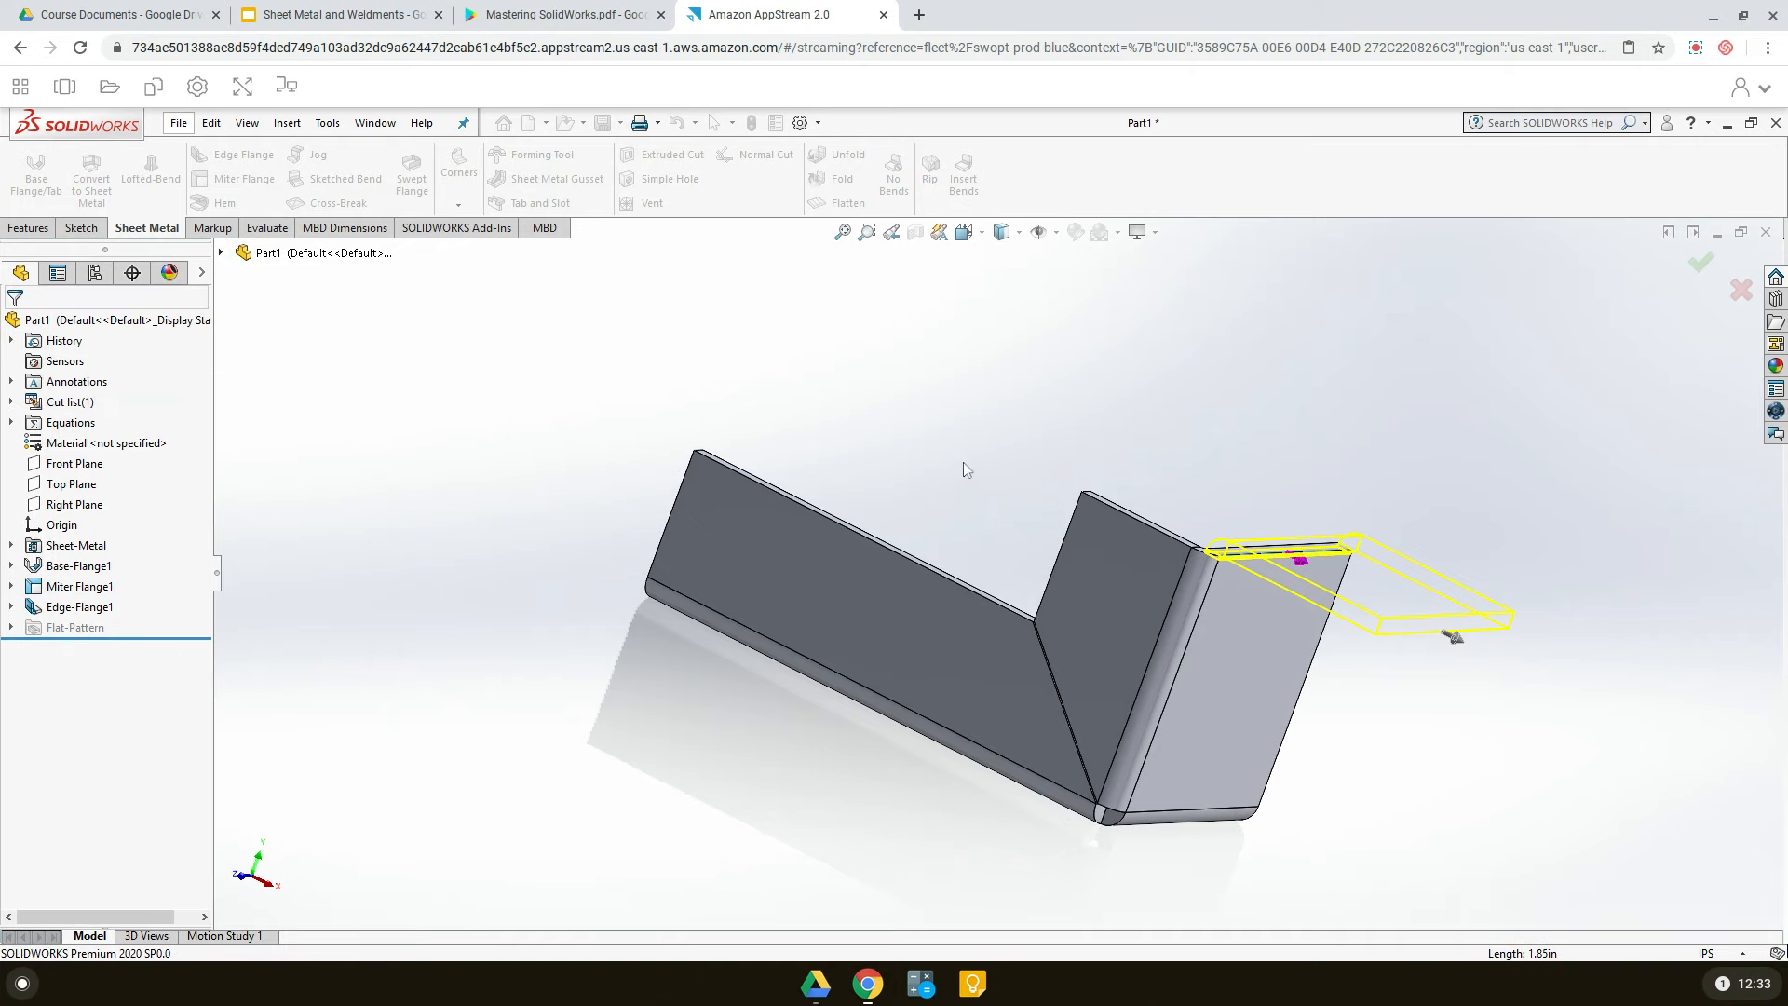
- Show the part with its new edge flange in isometric view and compare it with Figure 10.8 in the slides
{"action": "middle_click_drag", "start_coordinate": [838, 627], "coordinate": [838, 730]}
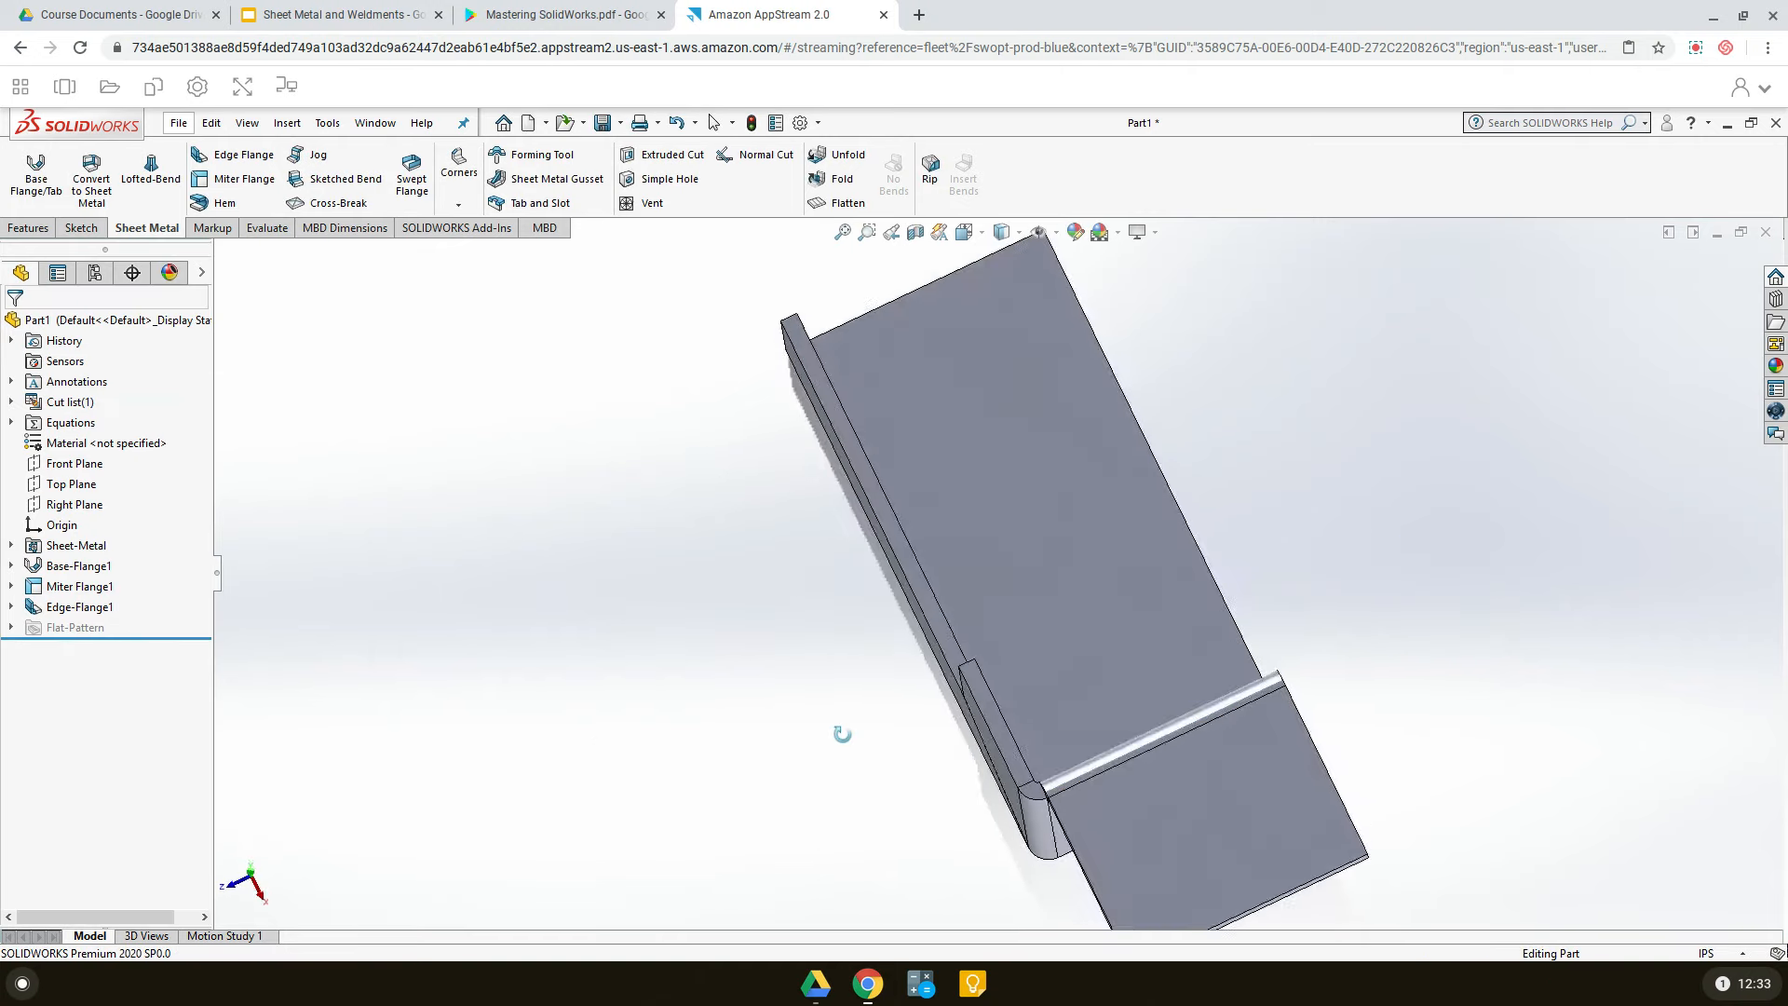
{"action": "key", "text": "space"}
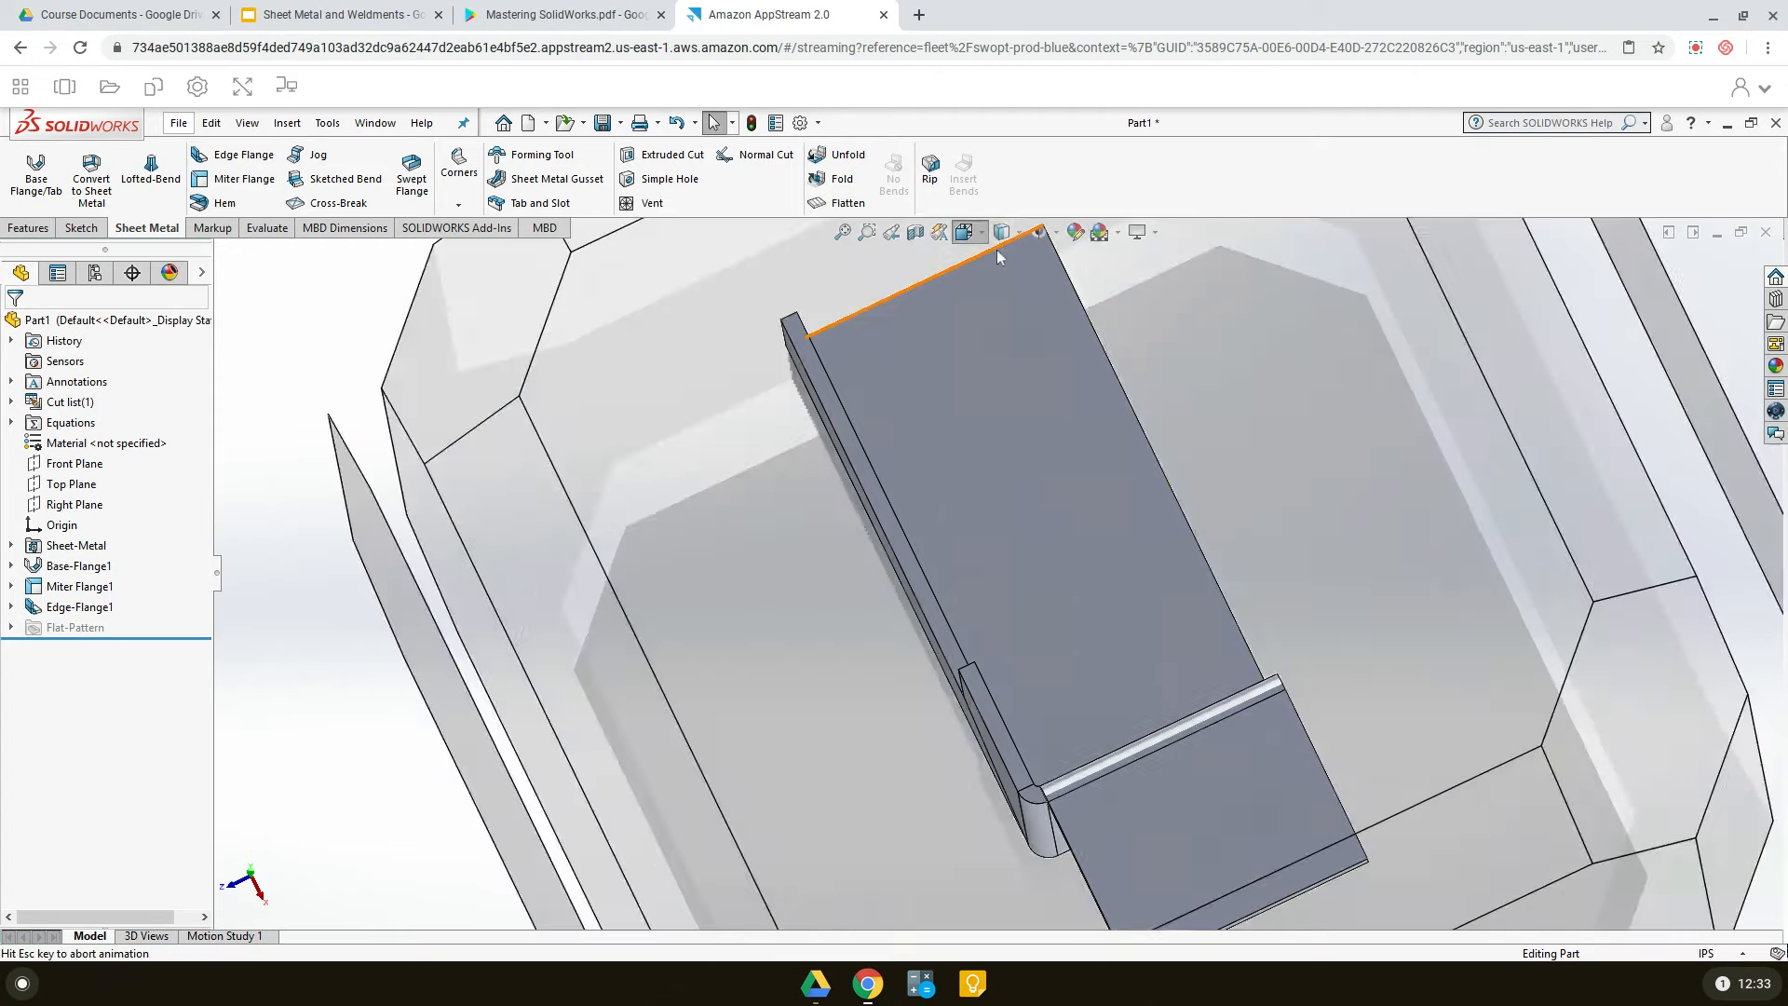
{"action": "left_click", "coordinate": [1071, 285]}
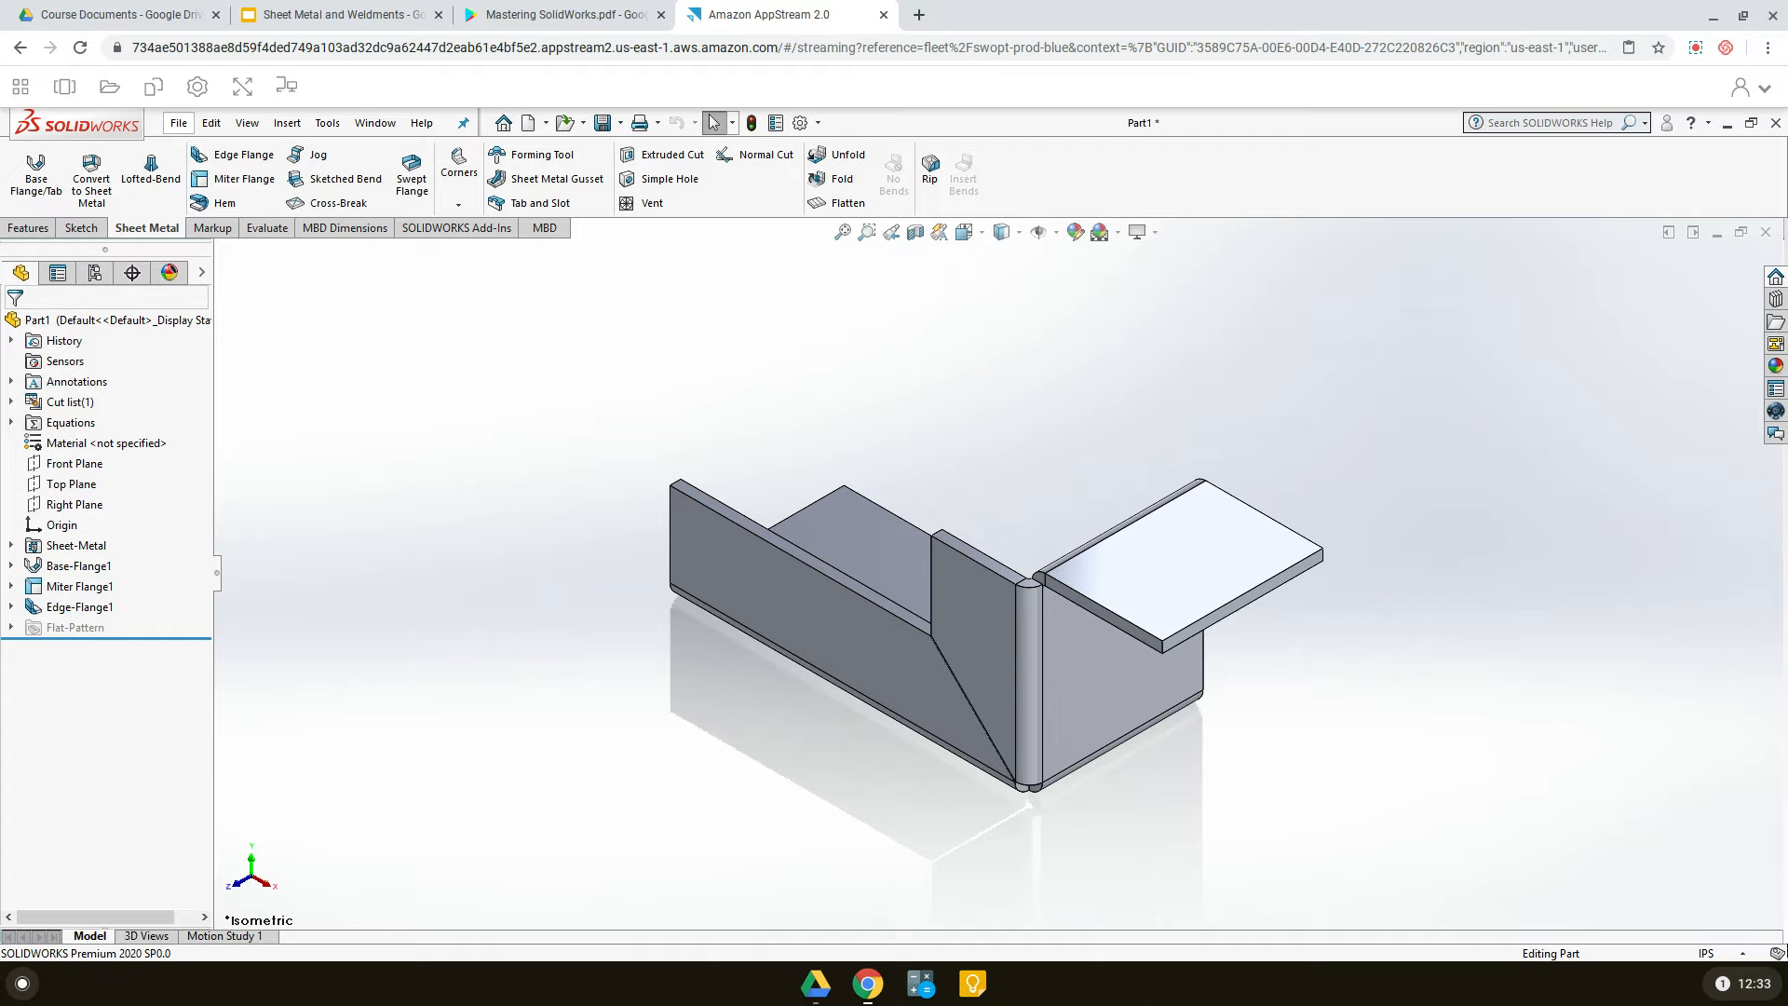
{"action": "left_click", "coordinate": [350, 13]}
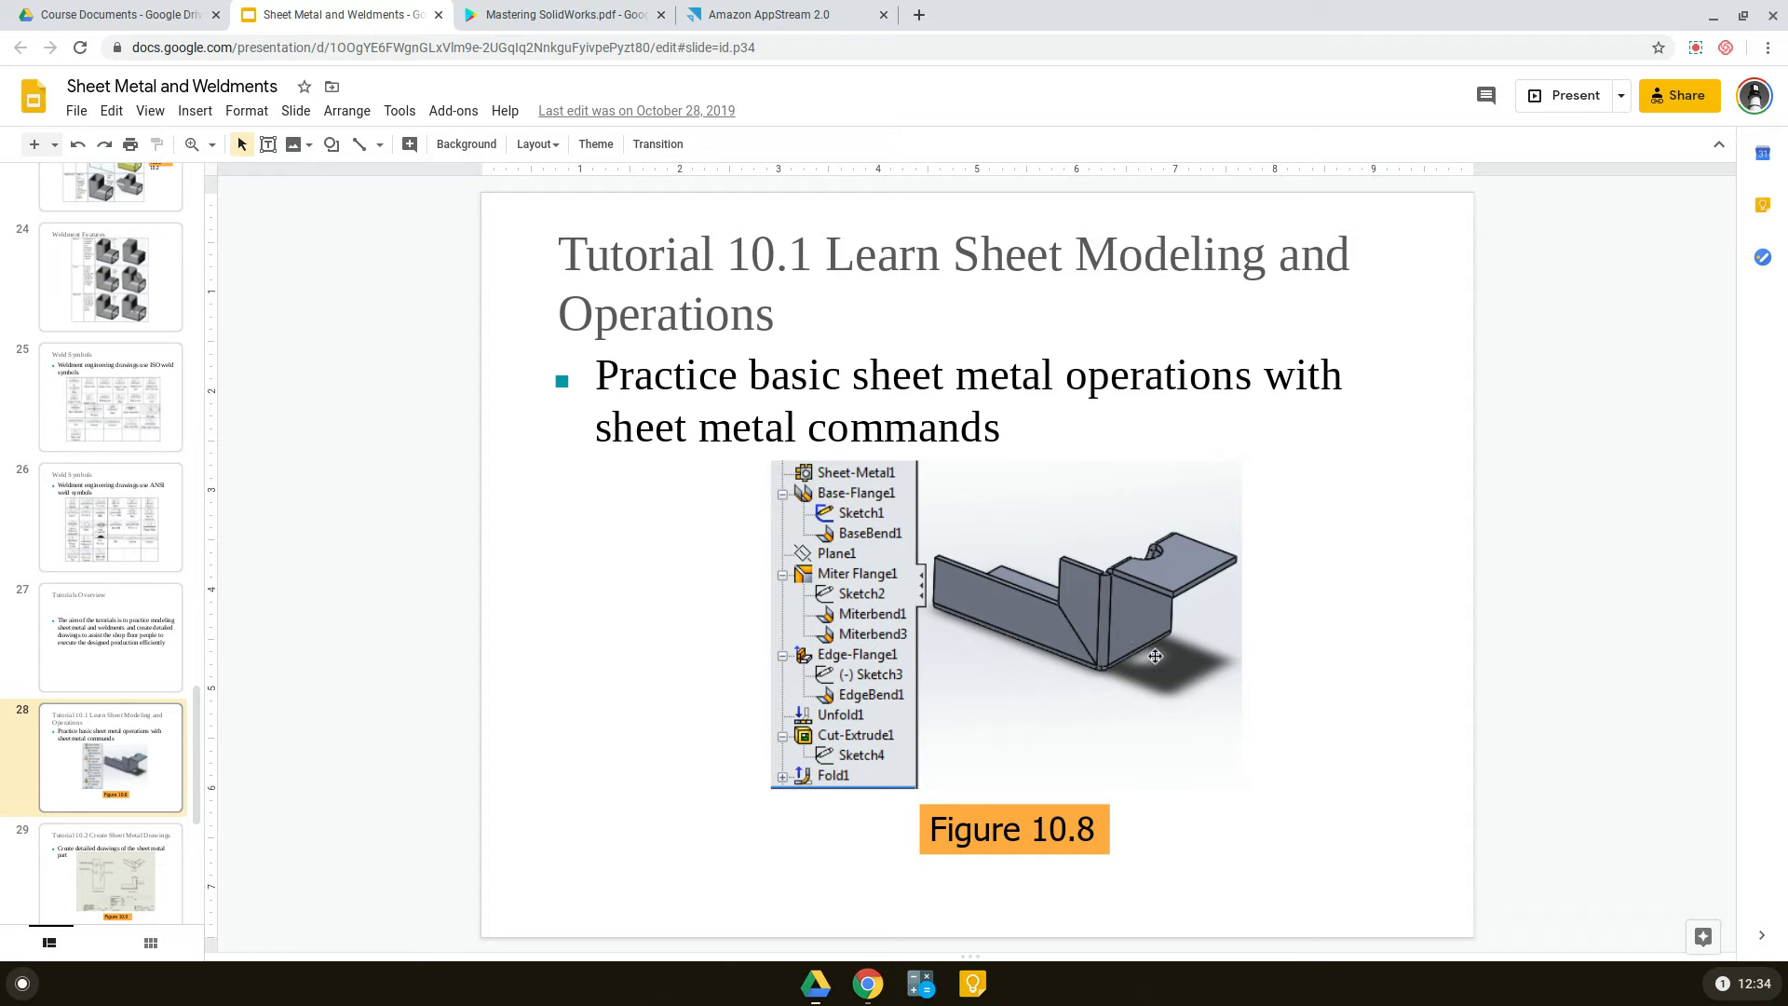
{"action": "left_click", "coordinate": [764, 17]}
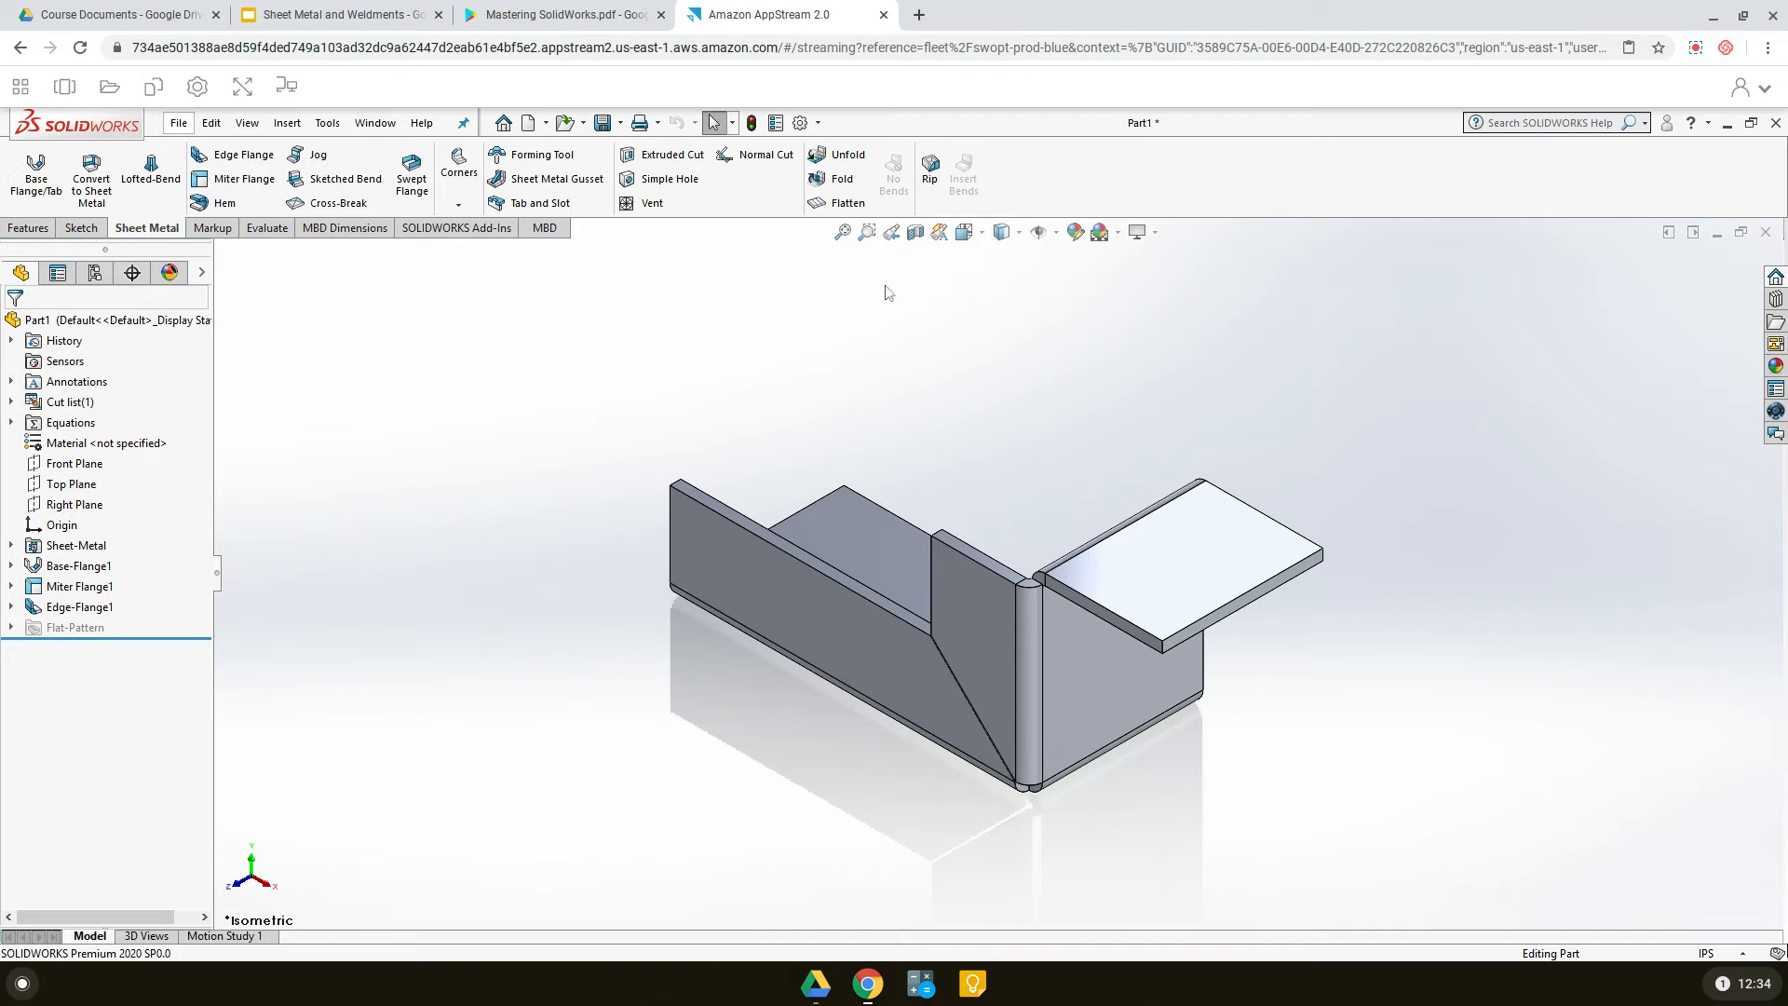
- Unfold the edge flange's bend, keeping the adjoining face of the upright wall fixed
{"action": "left_click", "coordinate": [843, 155]}
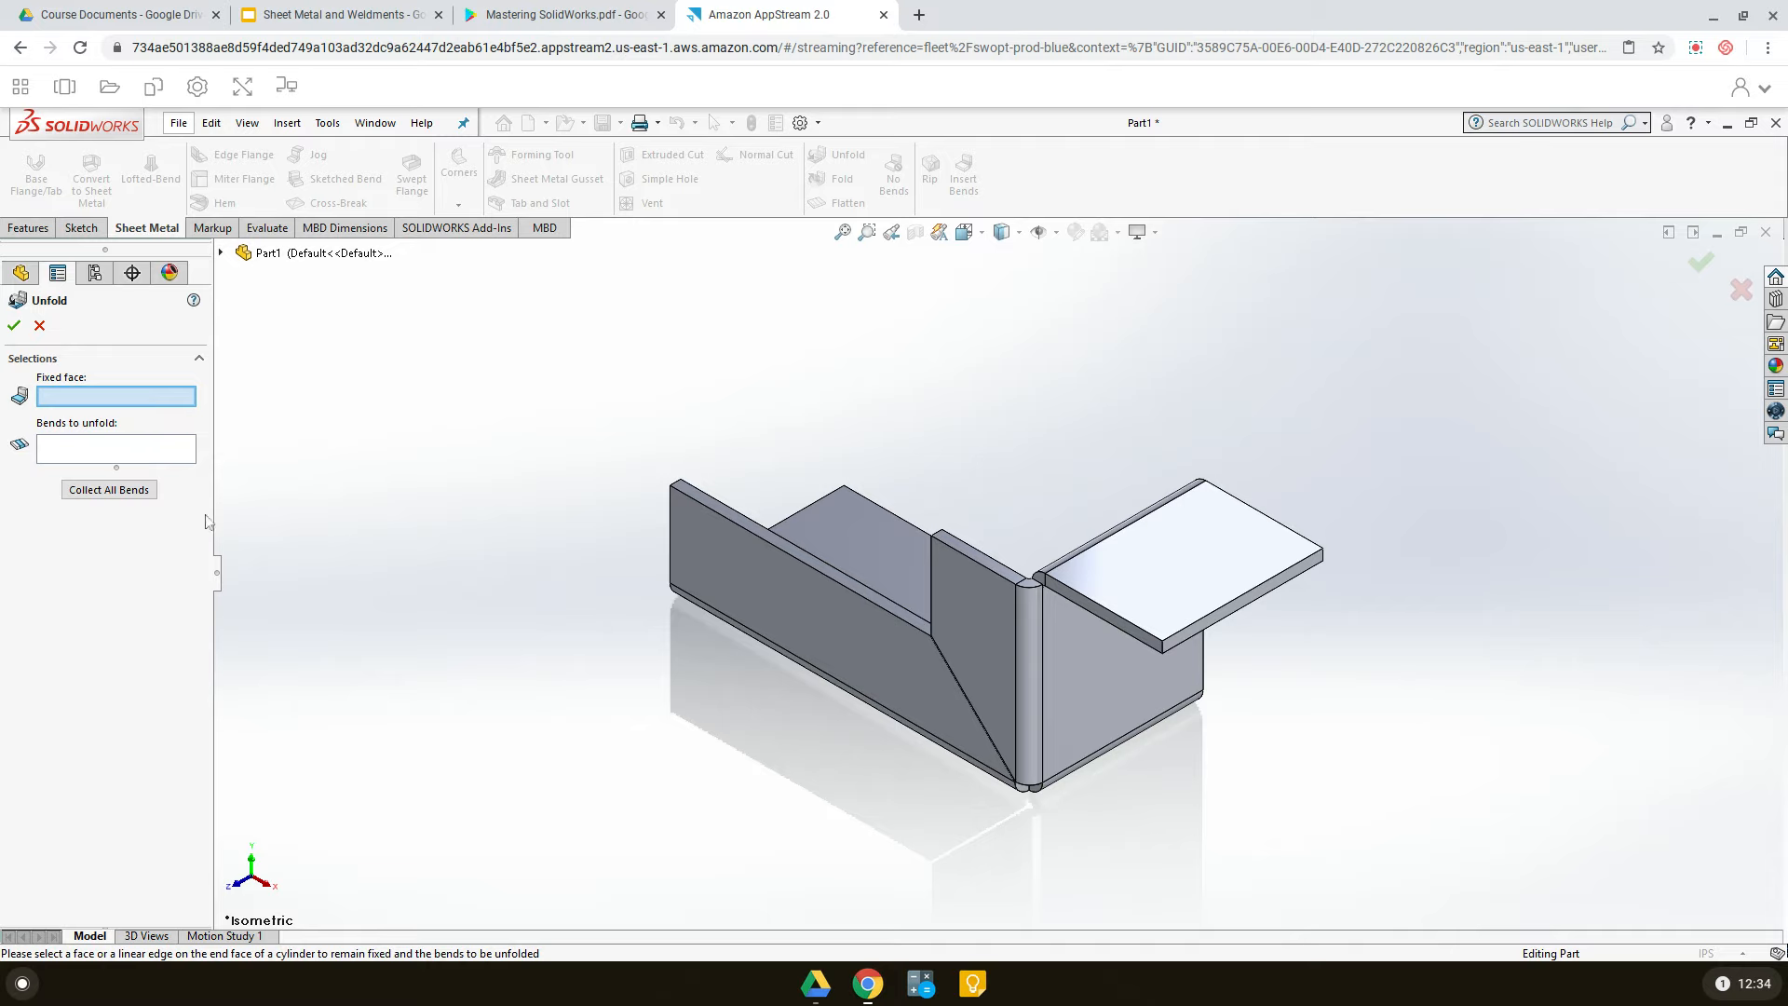
{"action": "middle_click_drag", "start_coordinate": [482, 865], "coordinate": [592, 984]}
{"action": "middle_click_drag", "start_coordinate": [711, 845], "coordinate": [1118, 354]}
{"action": "left_click", "coordinate": [965, 231]}
{"action": "left_click", "coordinate": [1070, 284]}
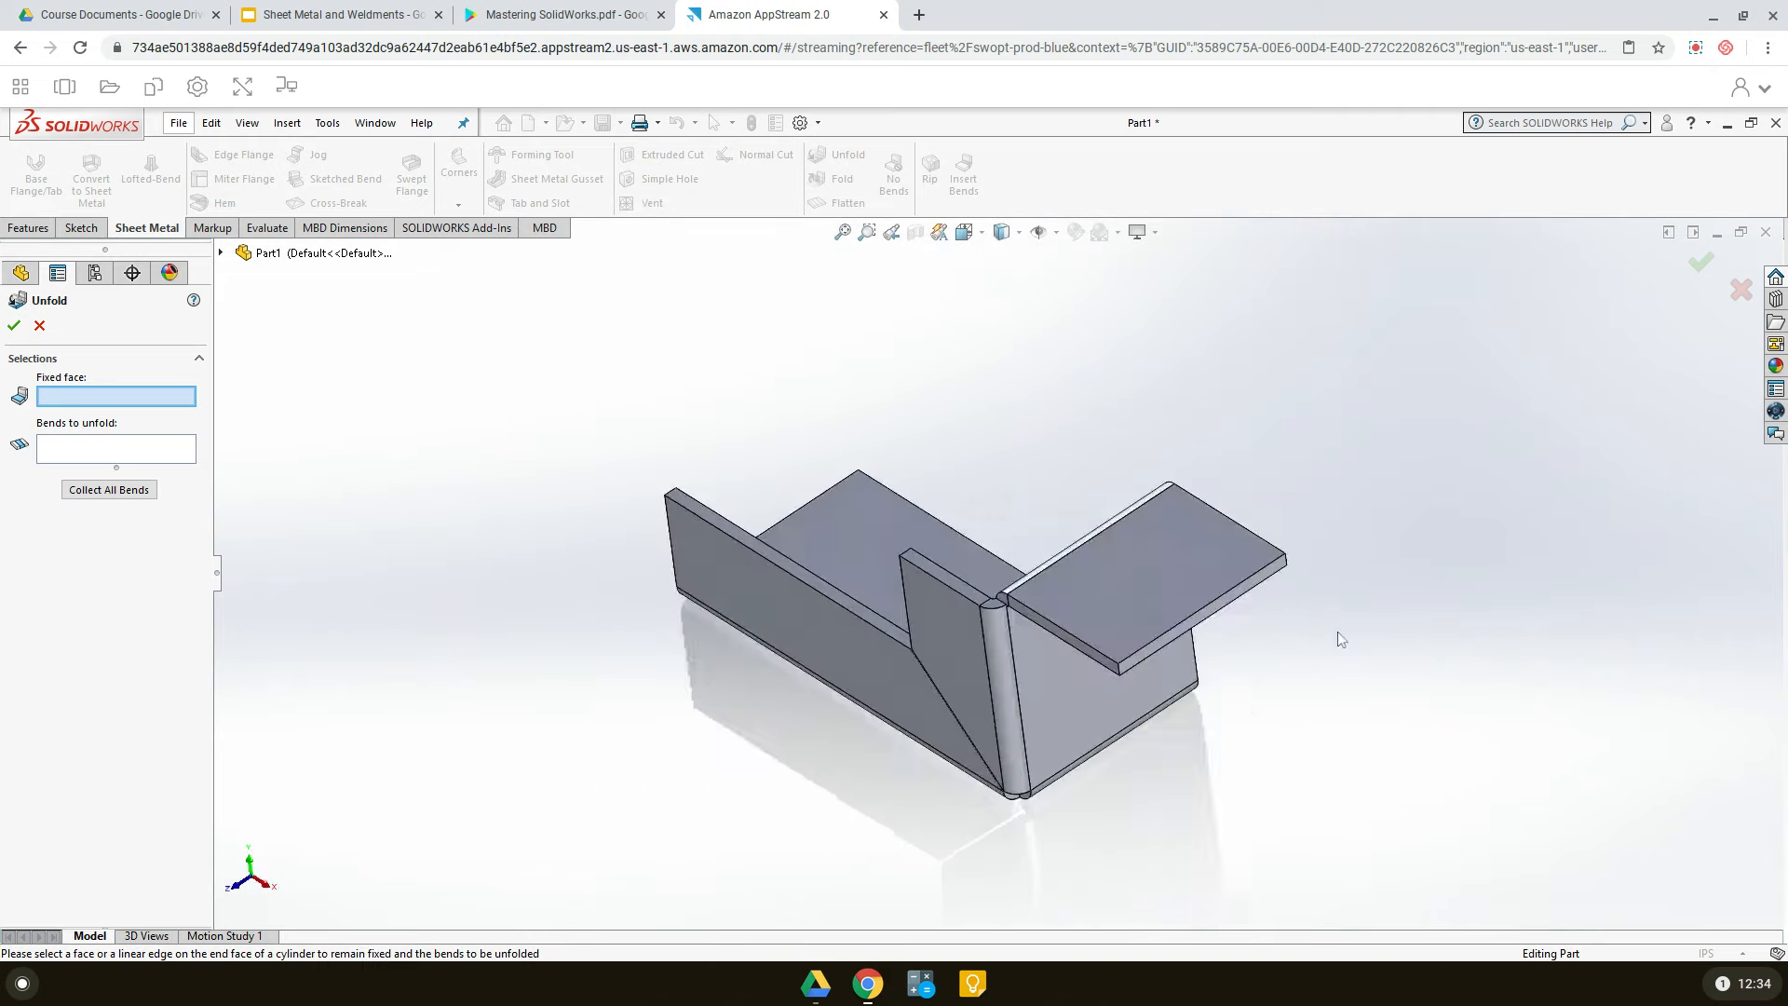
{"action": "middle_click_drag", "start_coordinate": [1325, 838], "coordinate": [1472, 934]}
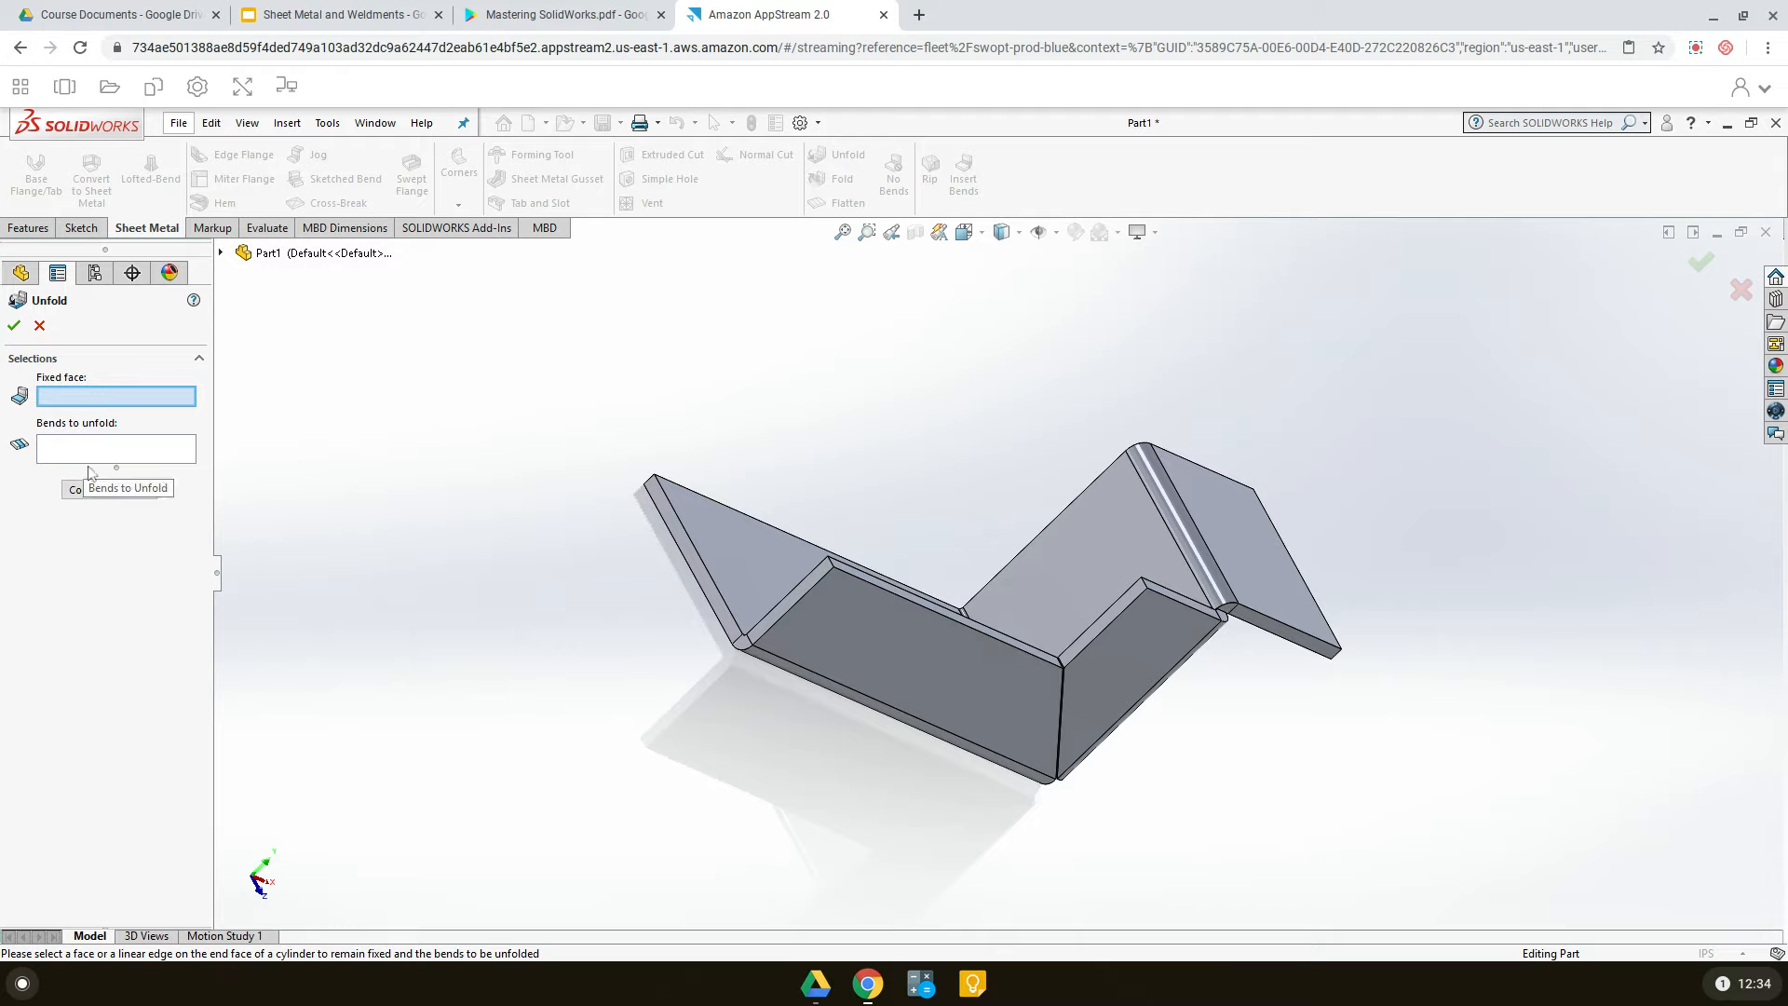
{"action": "left_click", "coordinate": [1119, 549]}
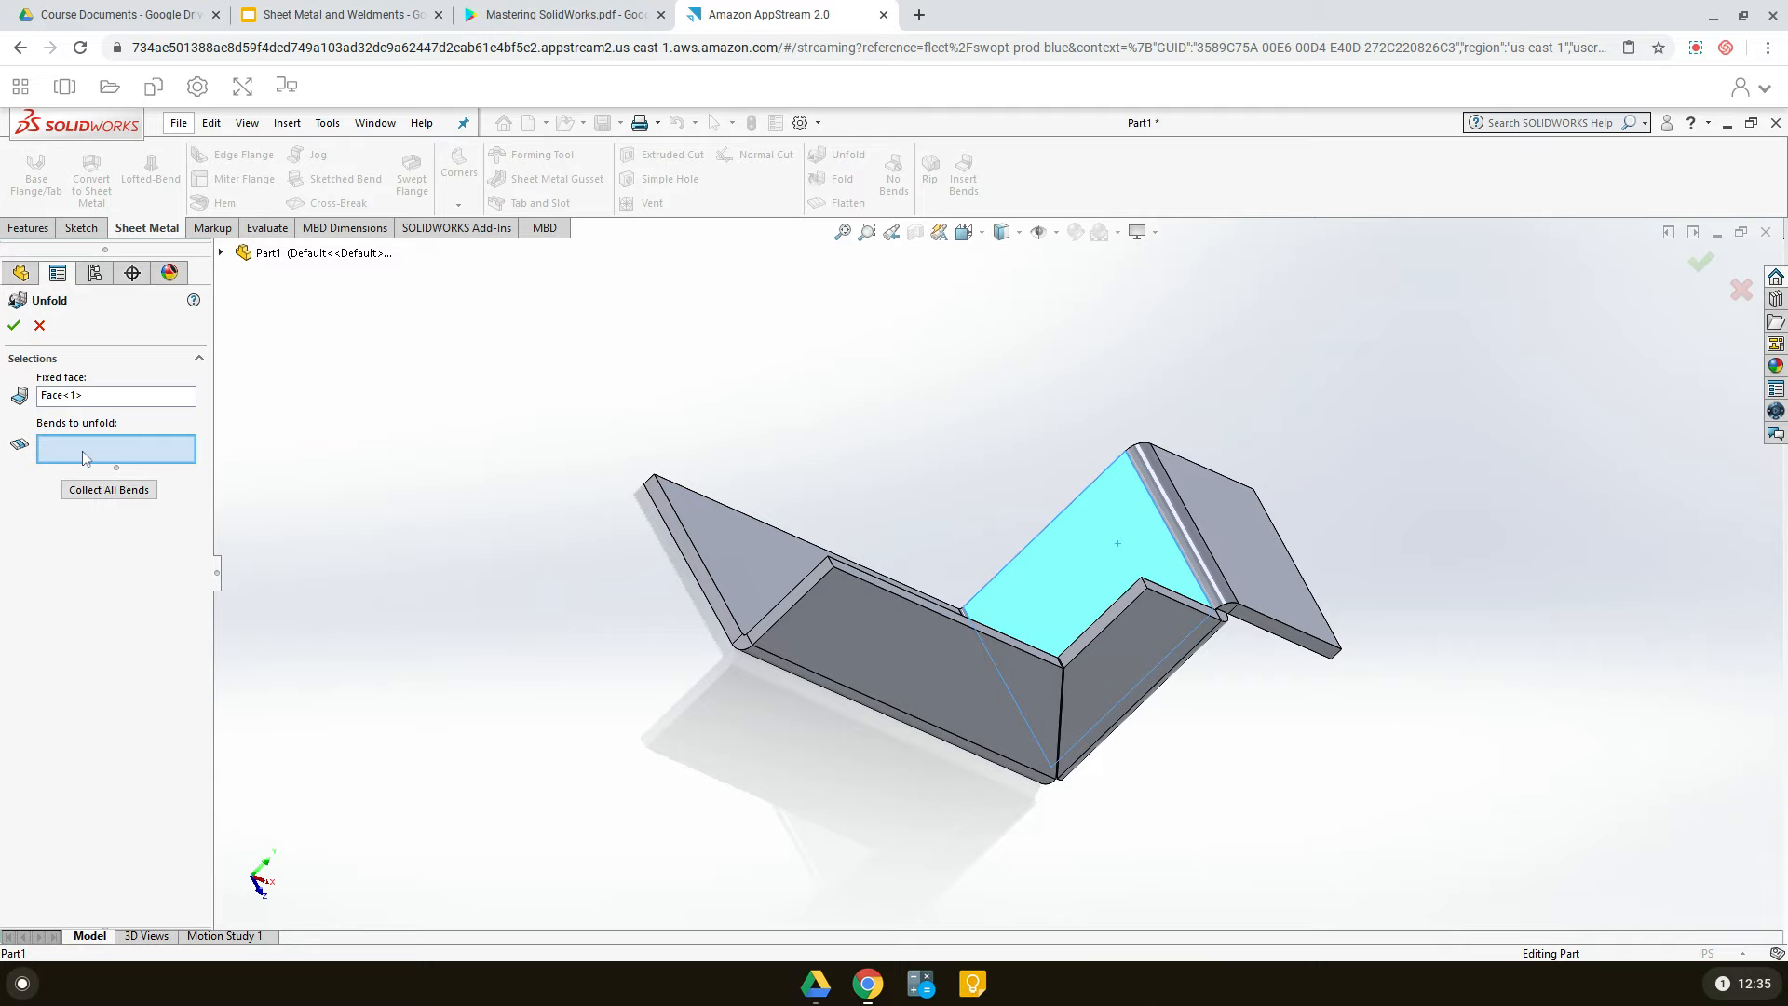
{"action": "left_click", "coordinate": [1192, 544]}
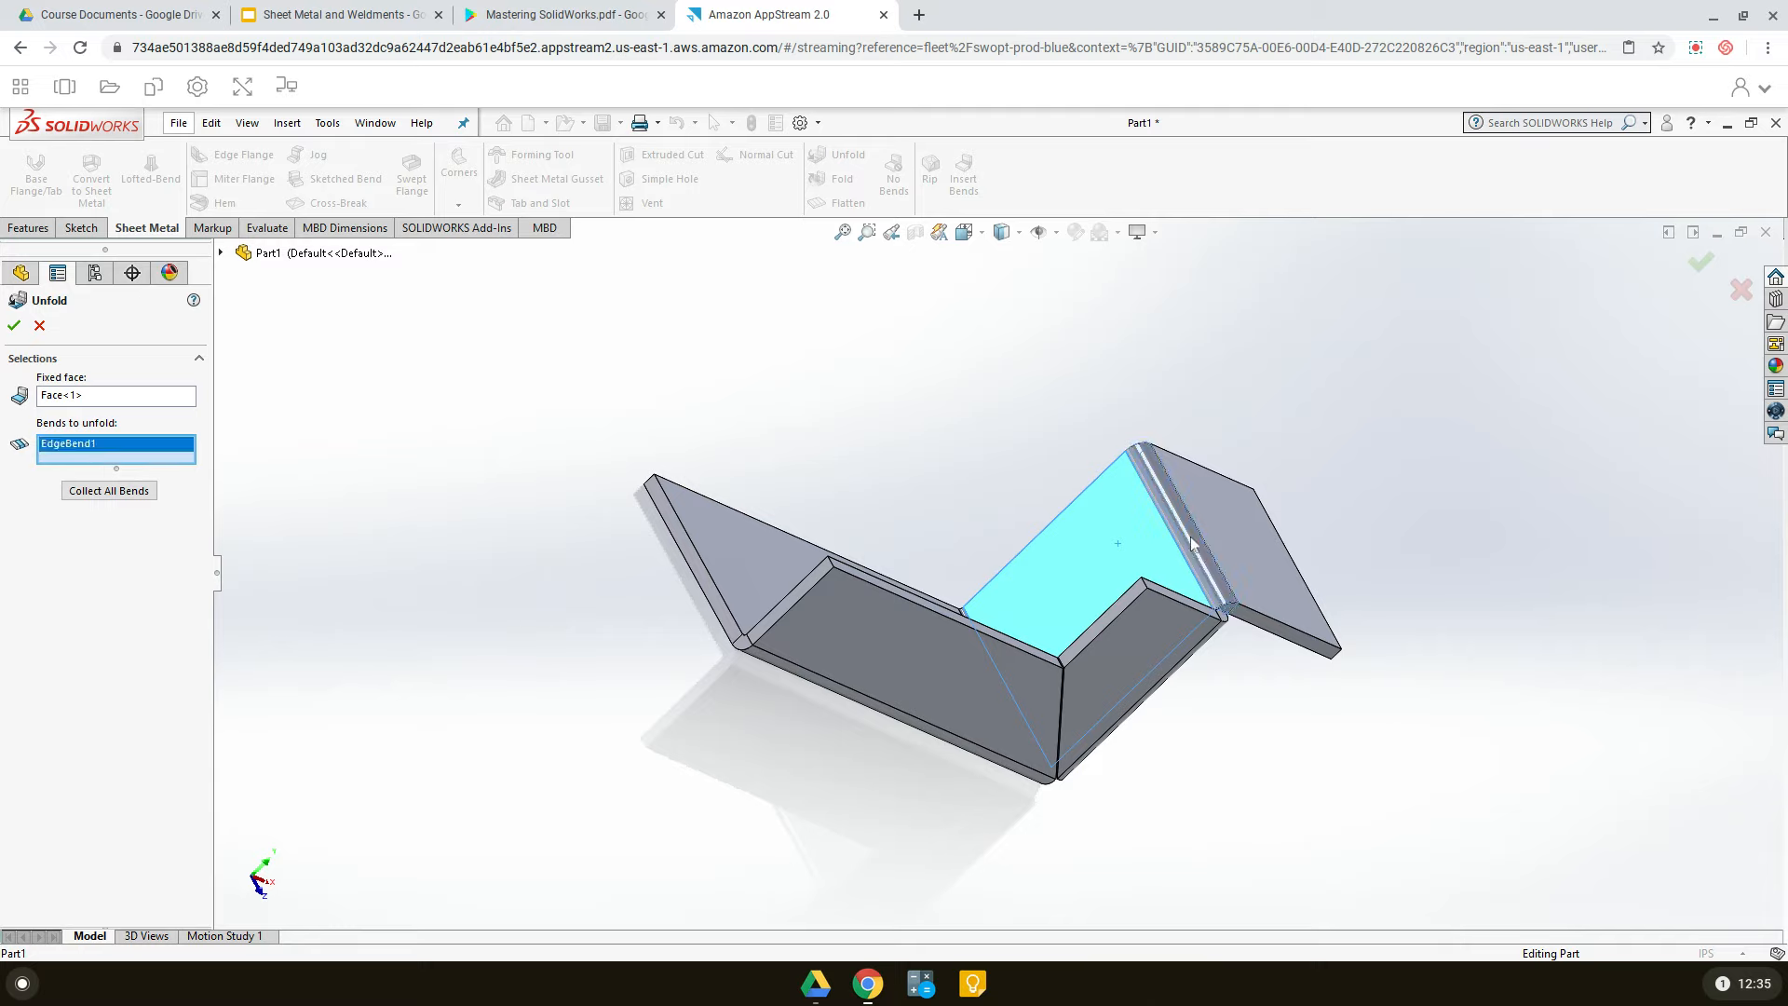
{"action": "left_click", "coordinate": [14, 326]}
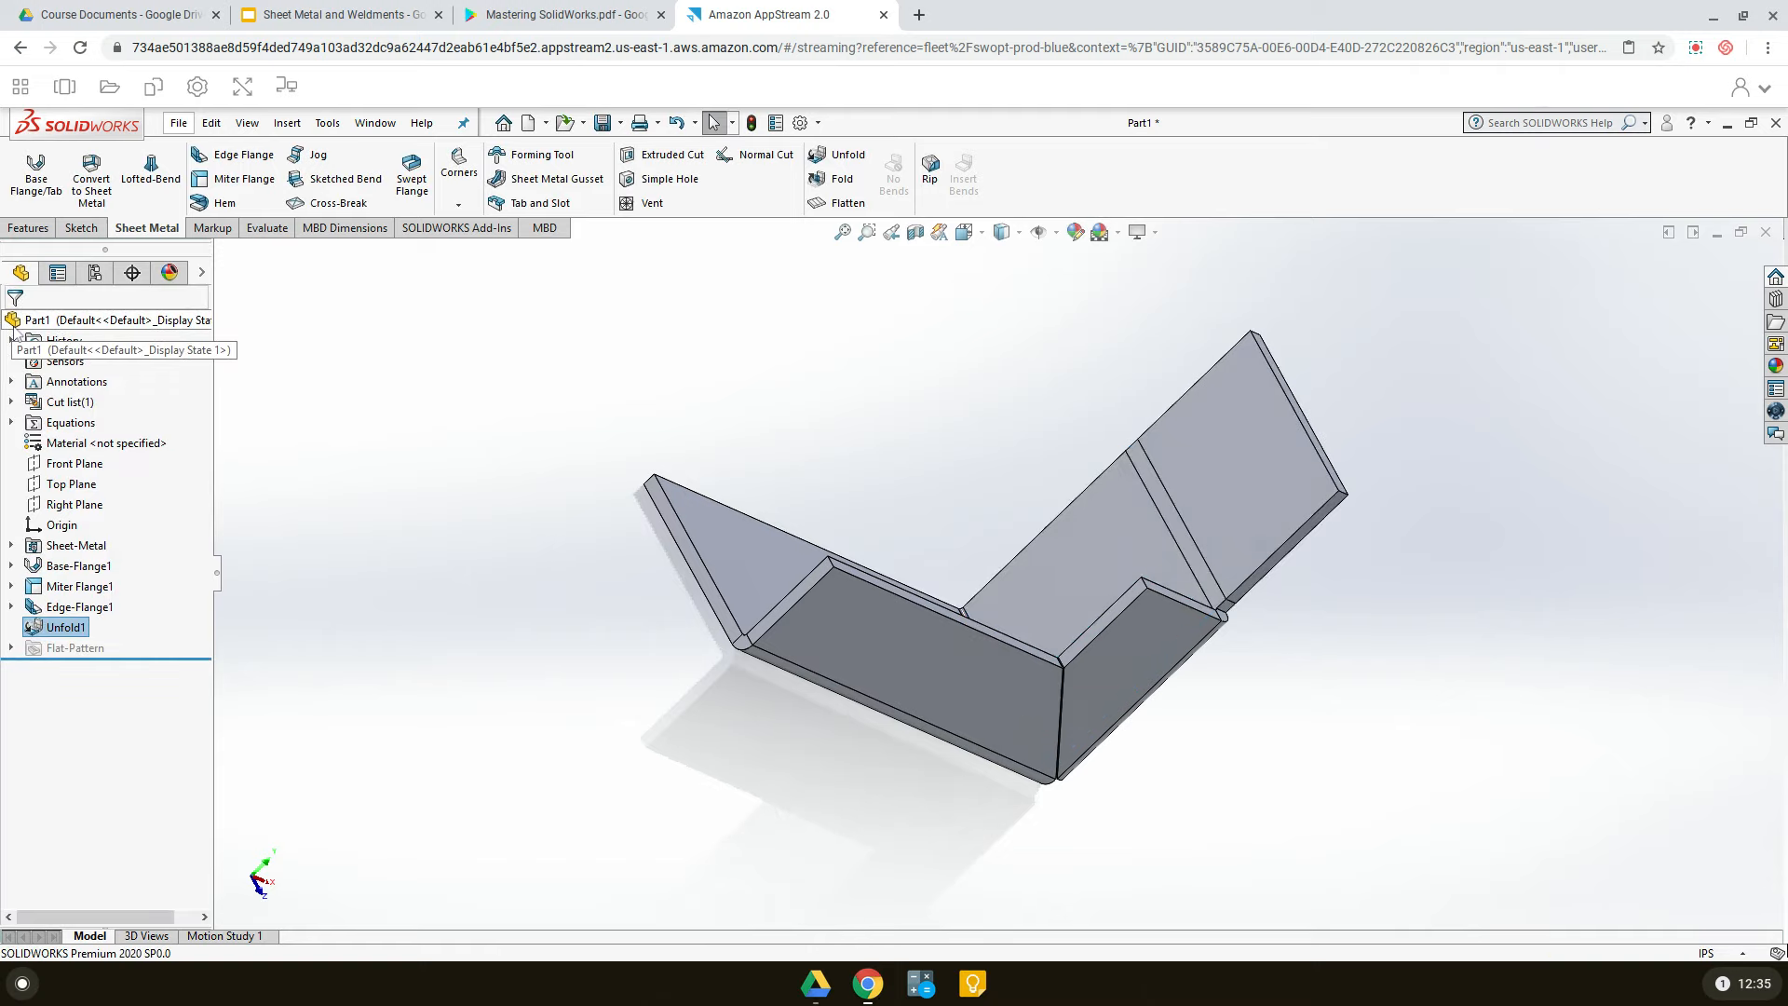
- Start an Extruded Cut with a sketch on the face of the unfolded edge flange
{"action": "middle_click_drag", "start_coordinate": [1460, 774], "coordinate": [1261, 615]}
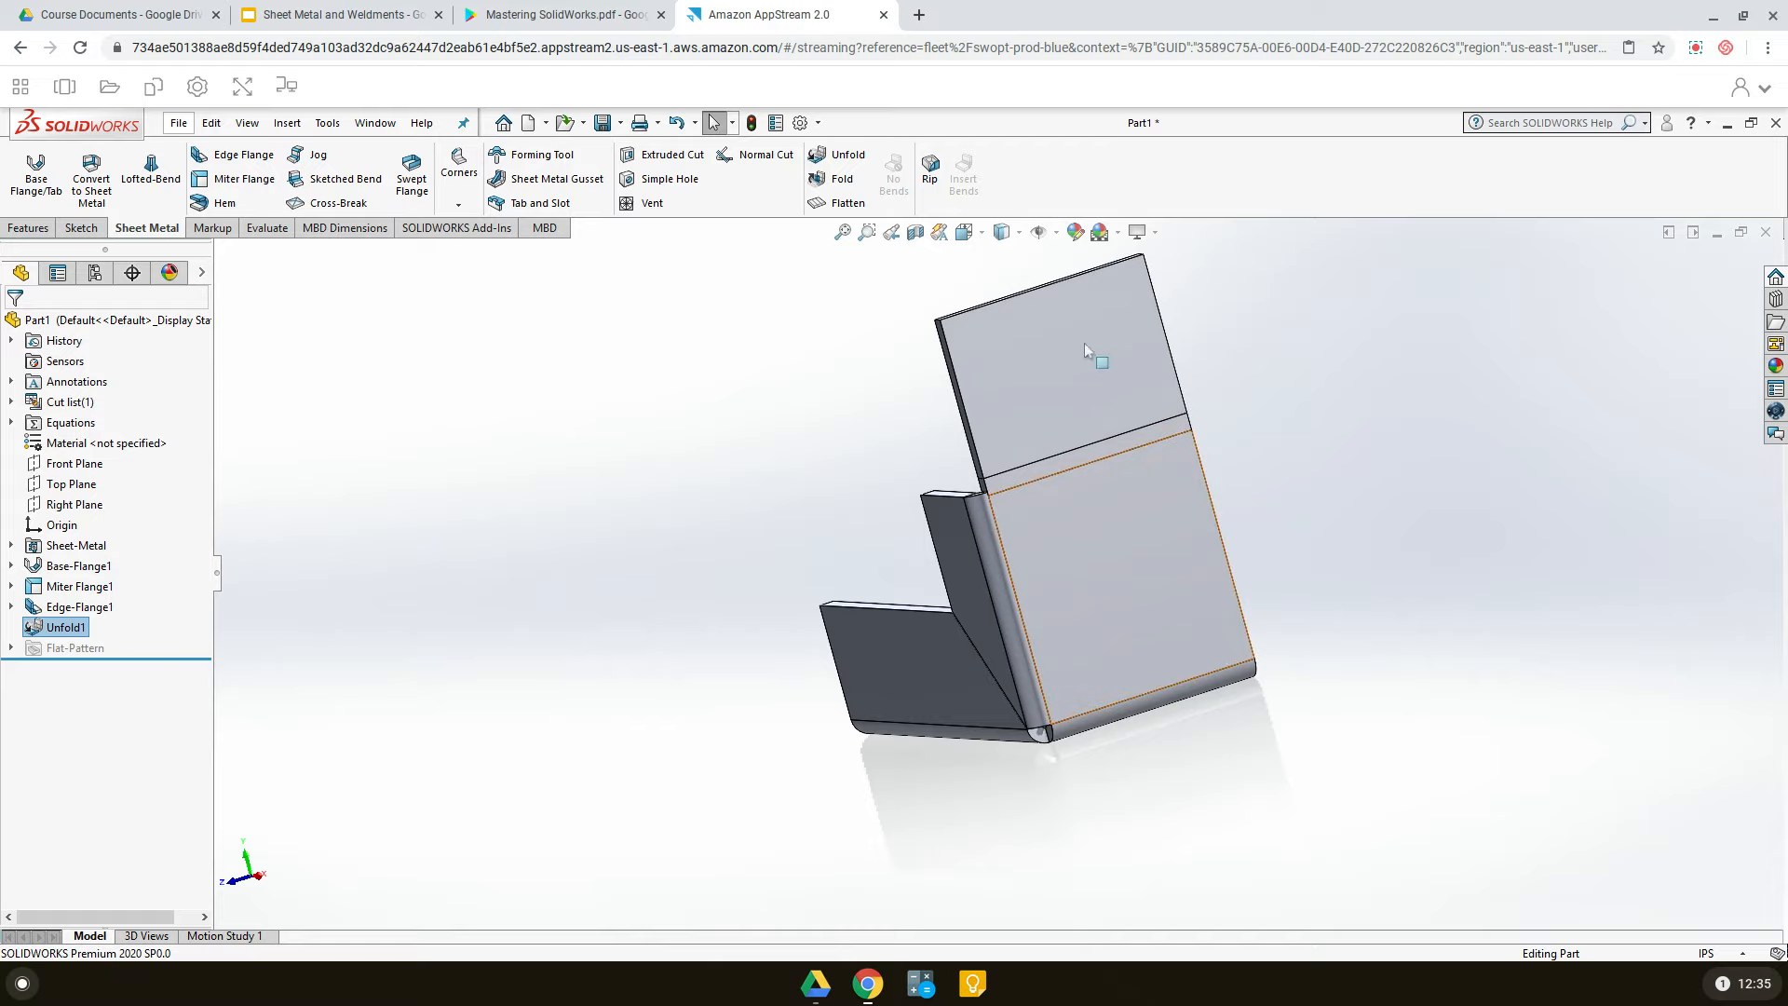
{"action": "left_click", "coordinate": [1083, 414]}
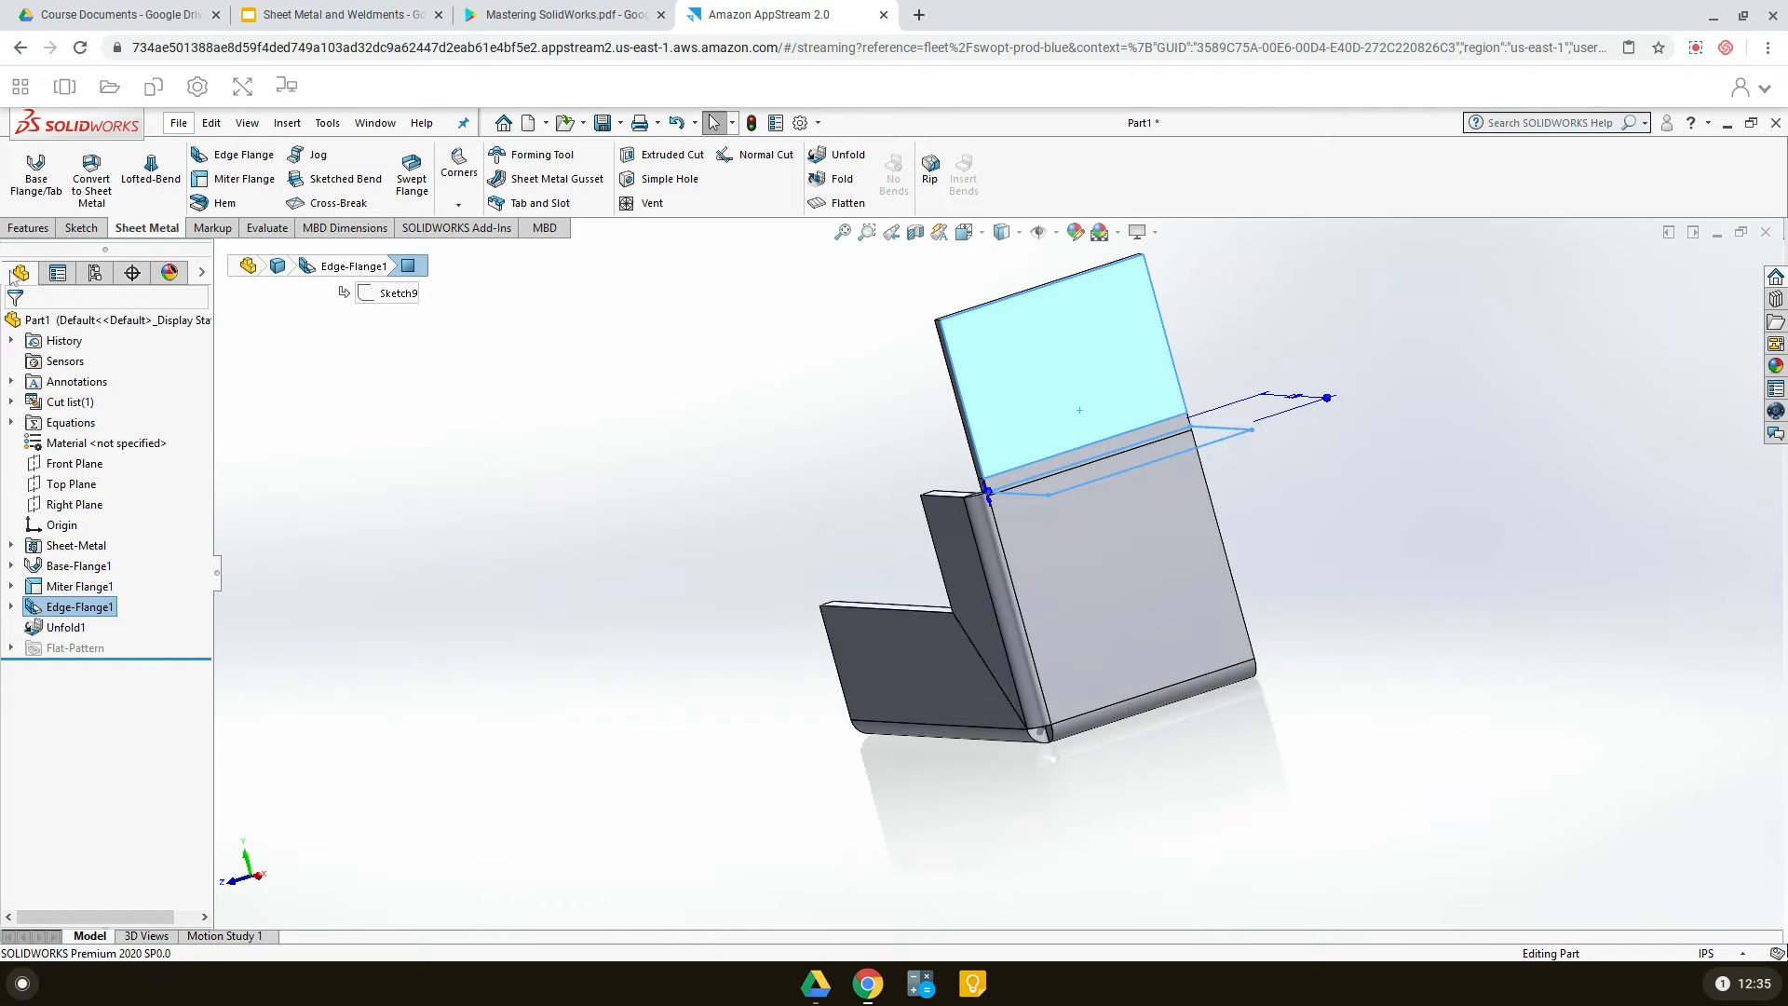
{"action": "left_click", "coordinate": [29, 228]}
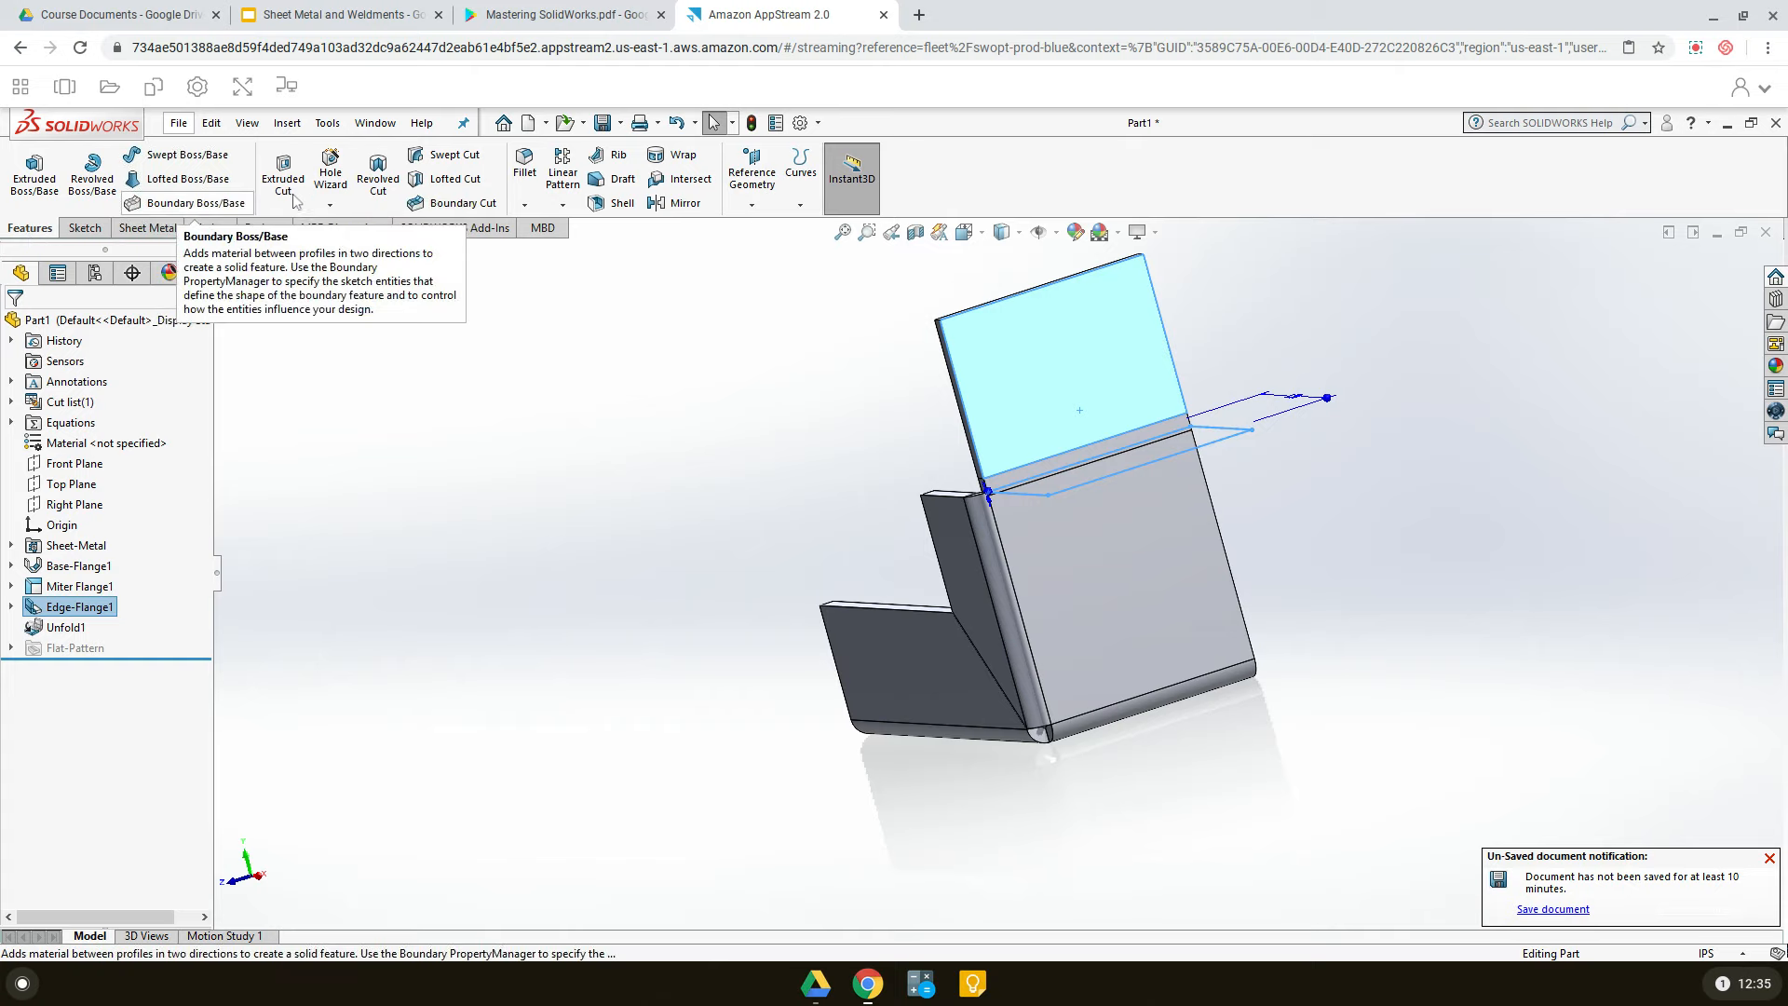
{"action": "left_click", "coordinate": [147, 230]}
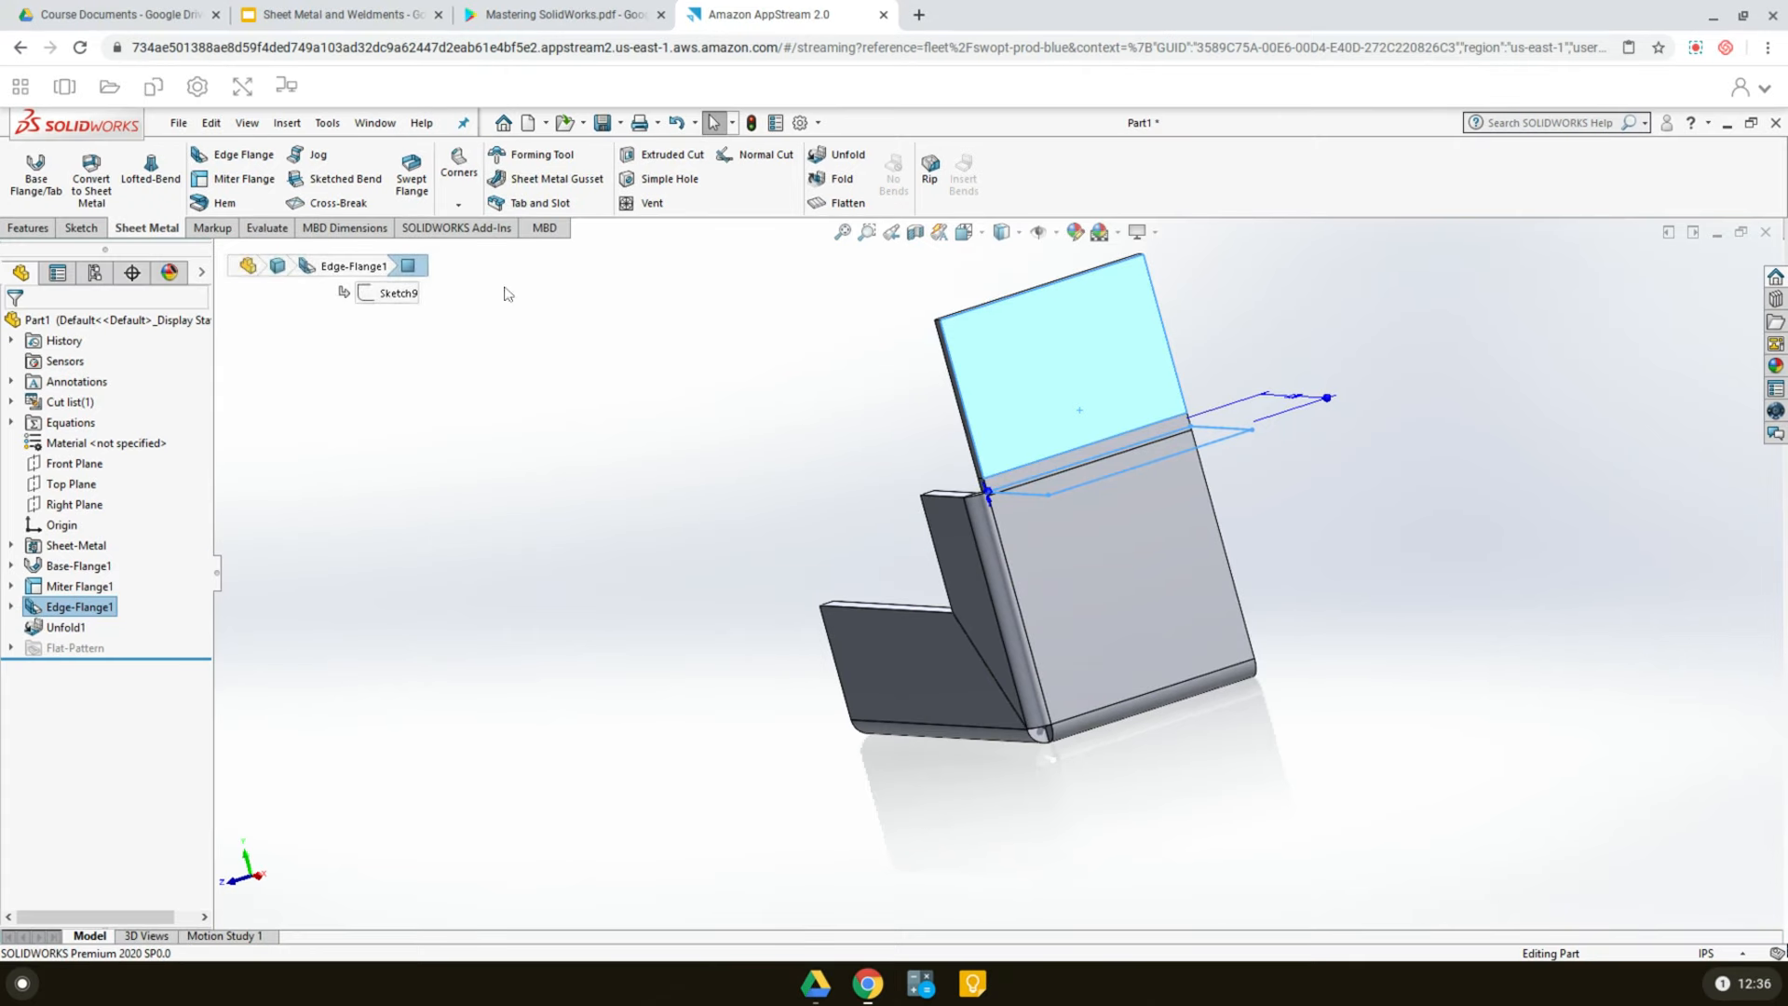
{"action": "left_click", "coordinate": [676, 160]}
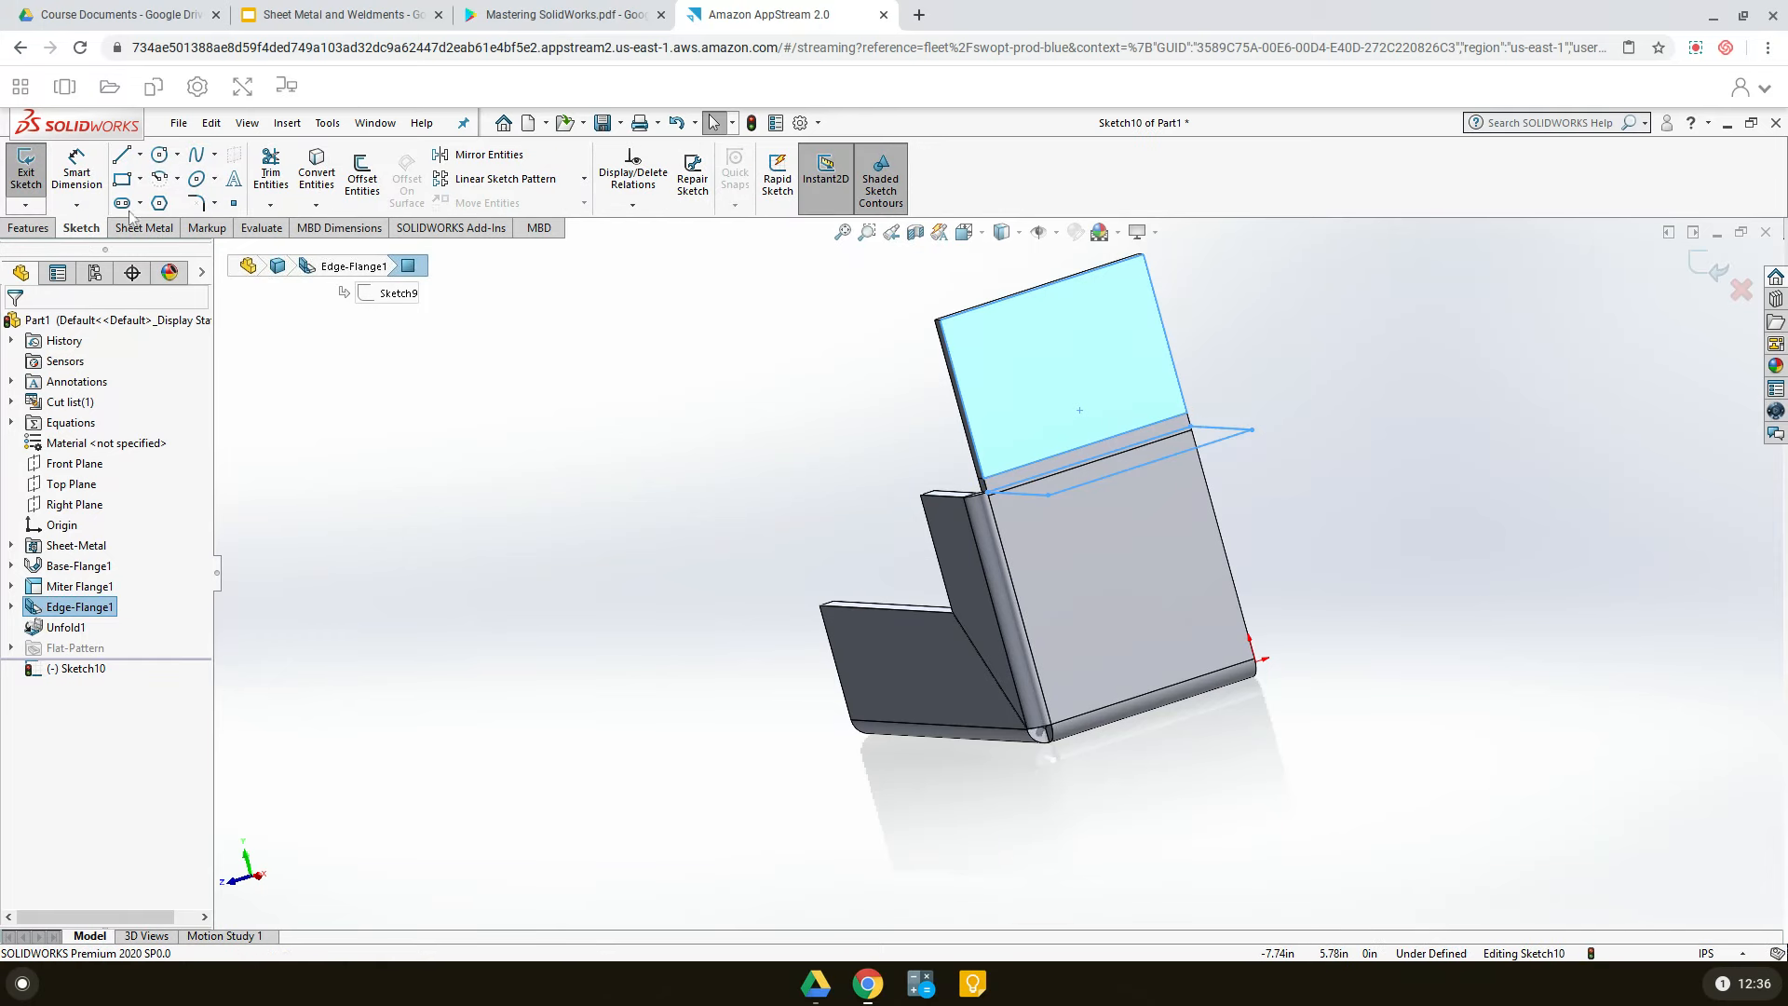
- Viewing the sketch plane head-on, sketch a circle about 0.33 in in diameter, centred across the flange's width just above the bend region
{"action": "left_click", "coordinate": [160, 156]}
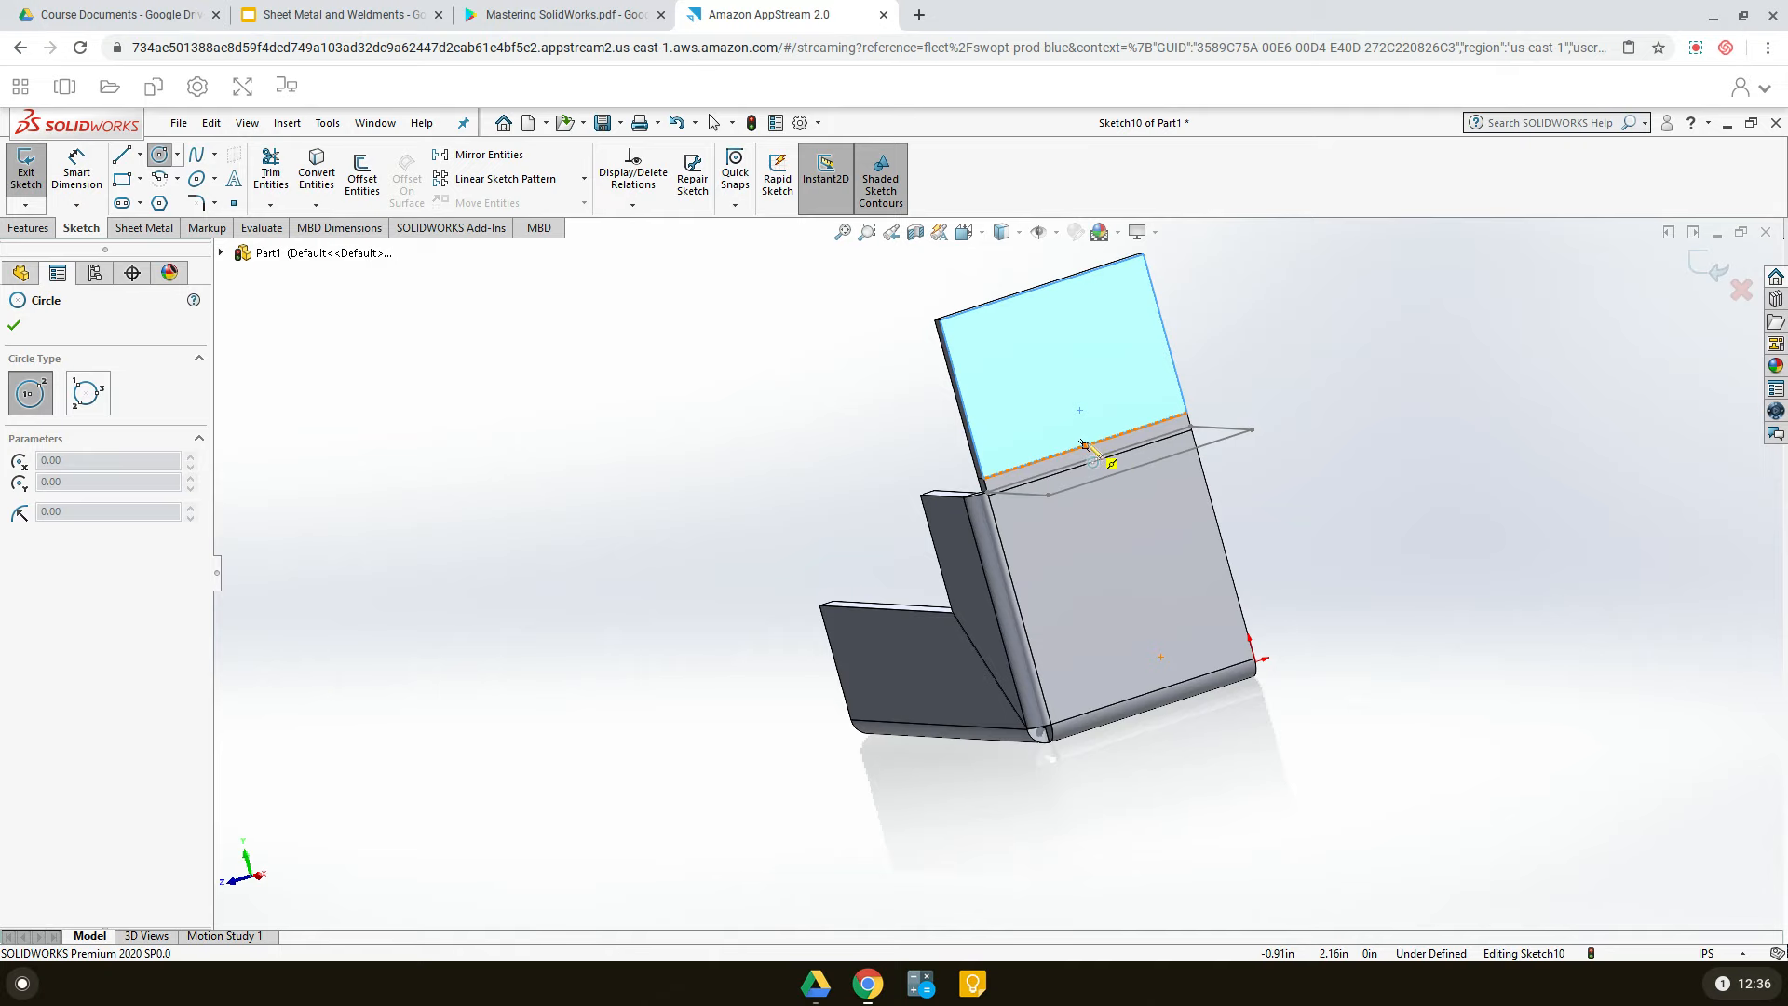
{"action": "scroll", "coordinate": [1118, 535], "scroll_direction": "down", "scroll_amount": 3}
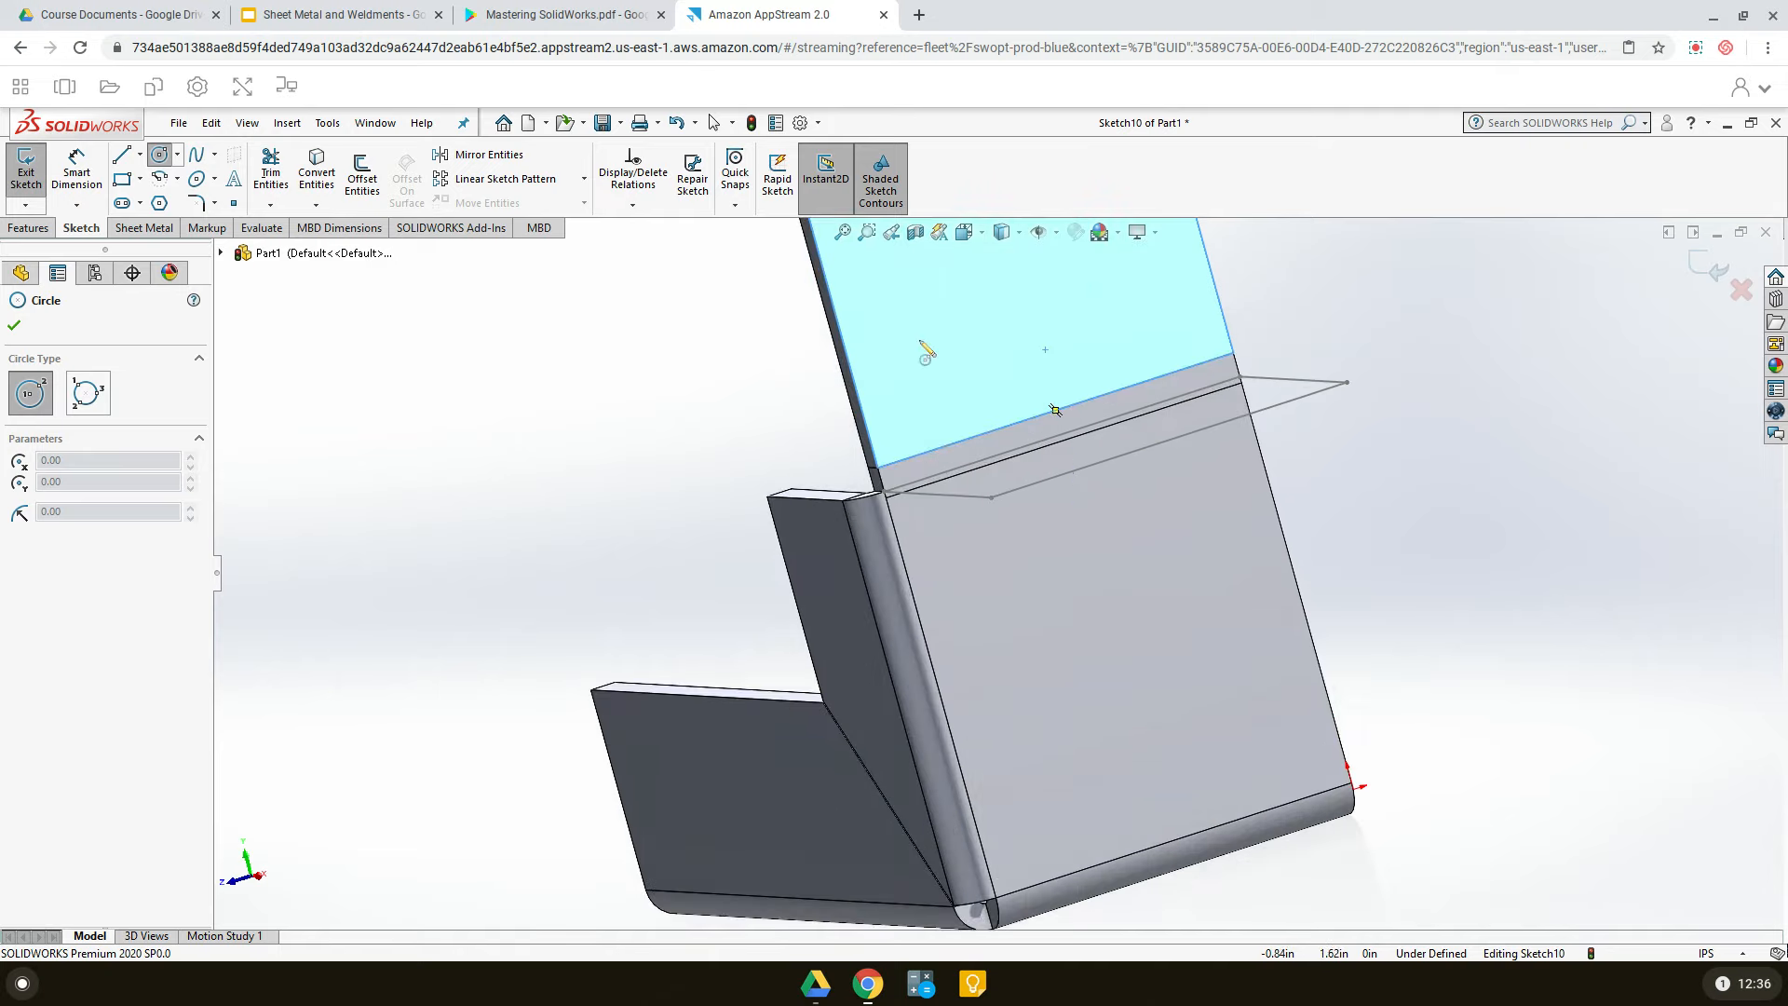
{"action": "left_click", "coordinate": [984, 236]}
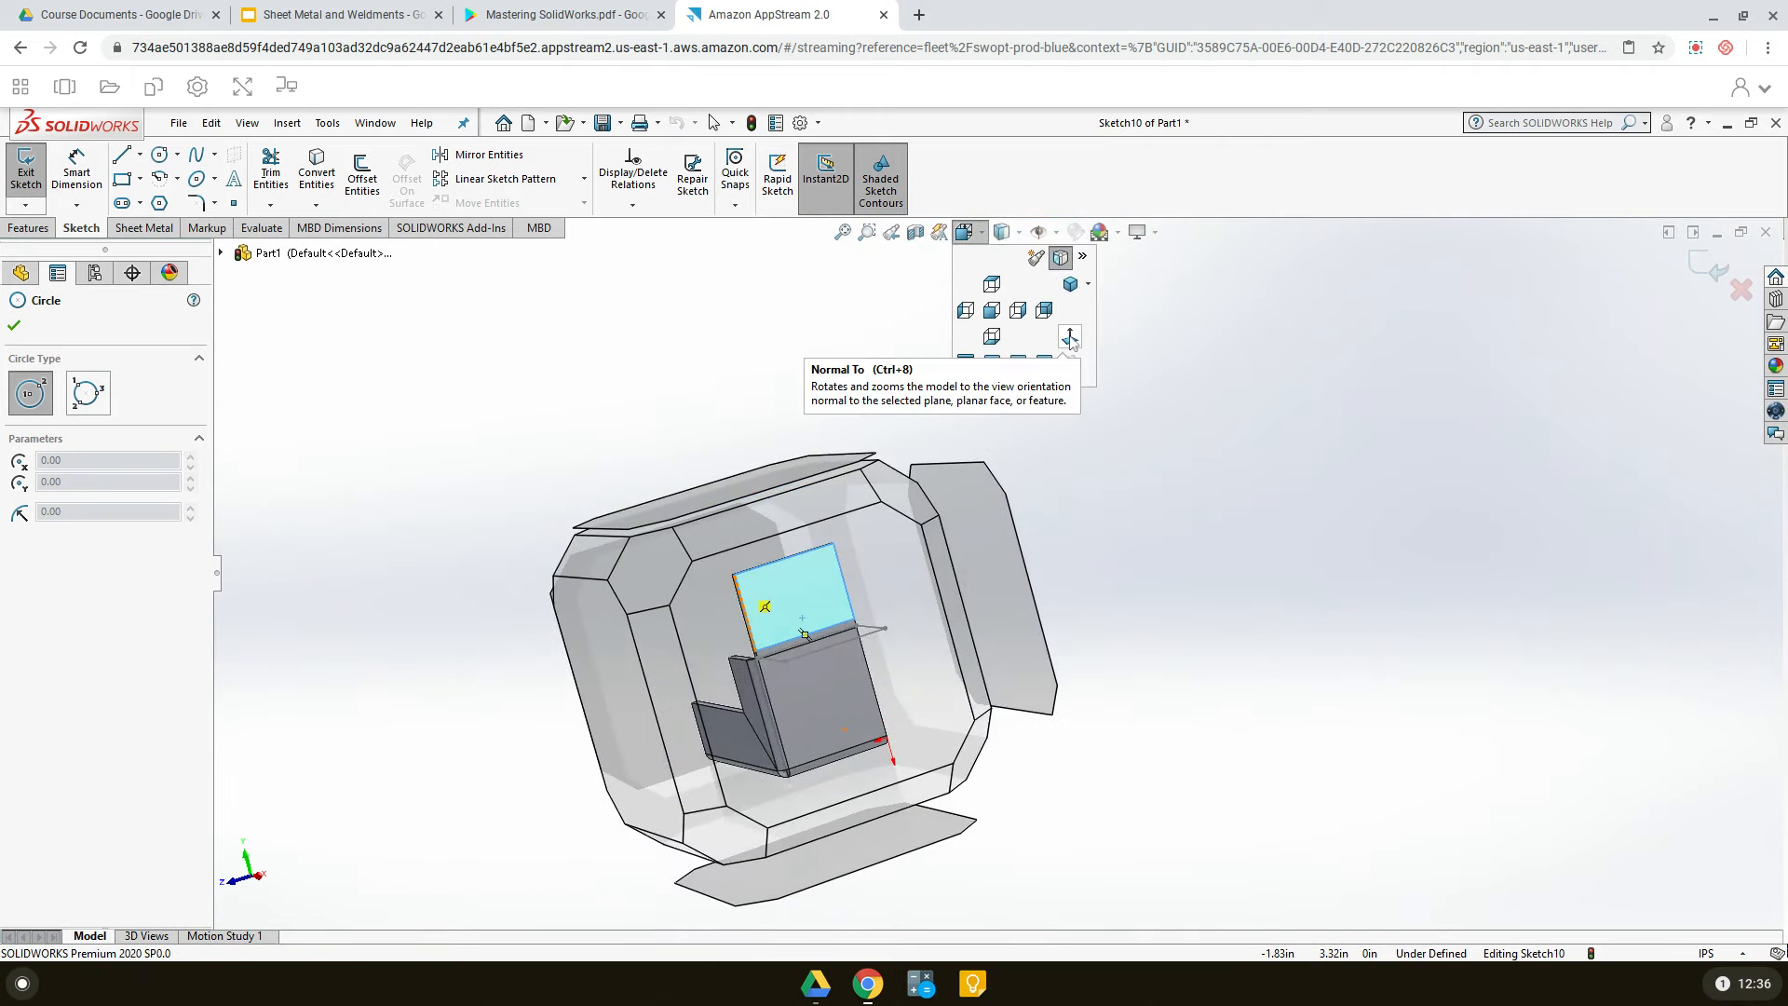
{"action": "left_click", "coordinate": [1069, 337]}
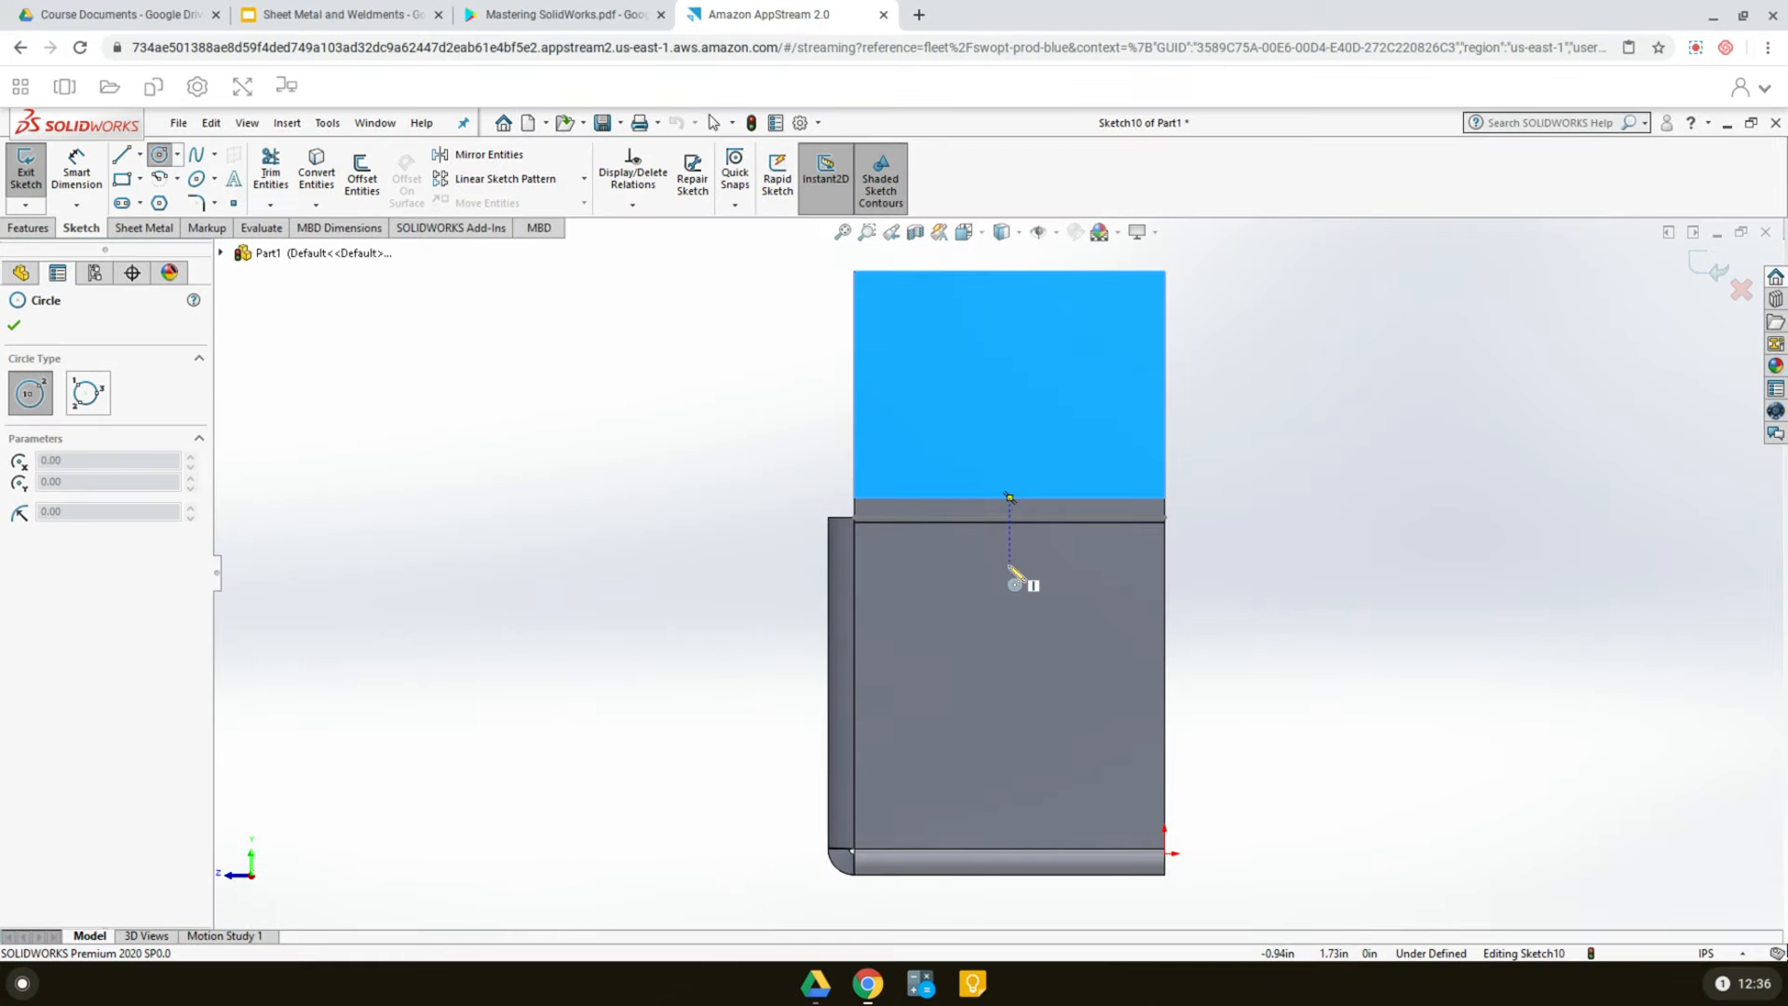
{"action": "left_click", "coordinate": [1010, 447]}
{"action": "left_click", "coordinate": [1014, 484]}
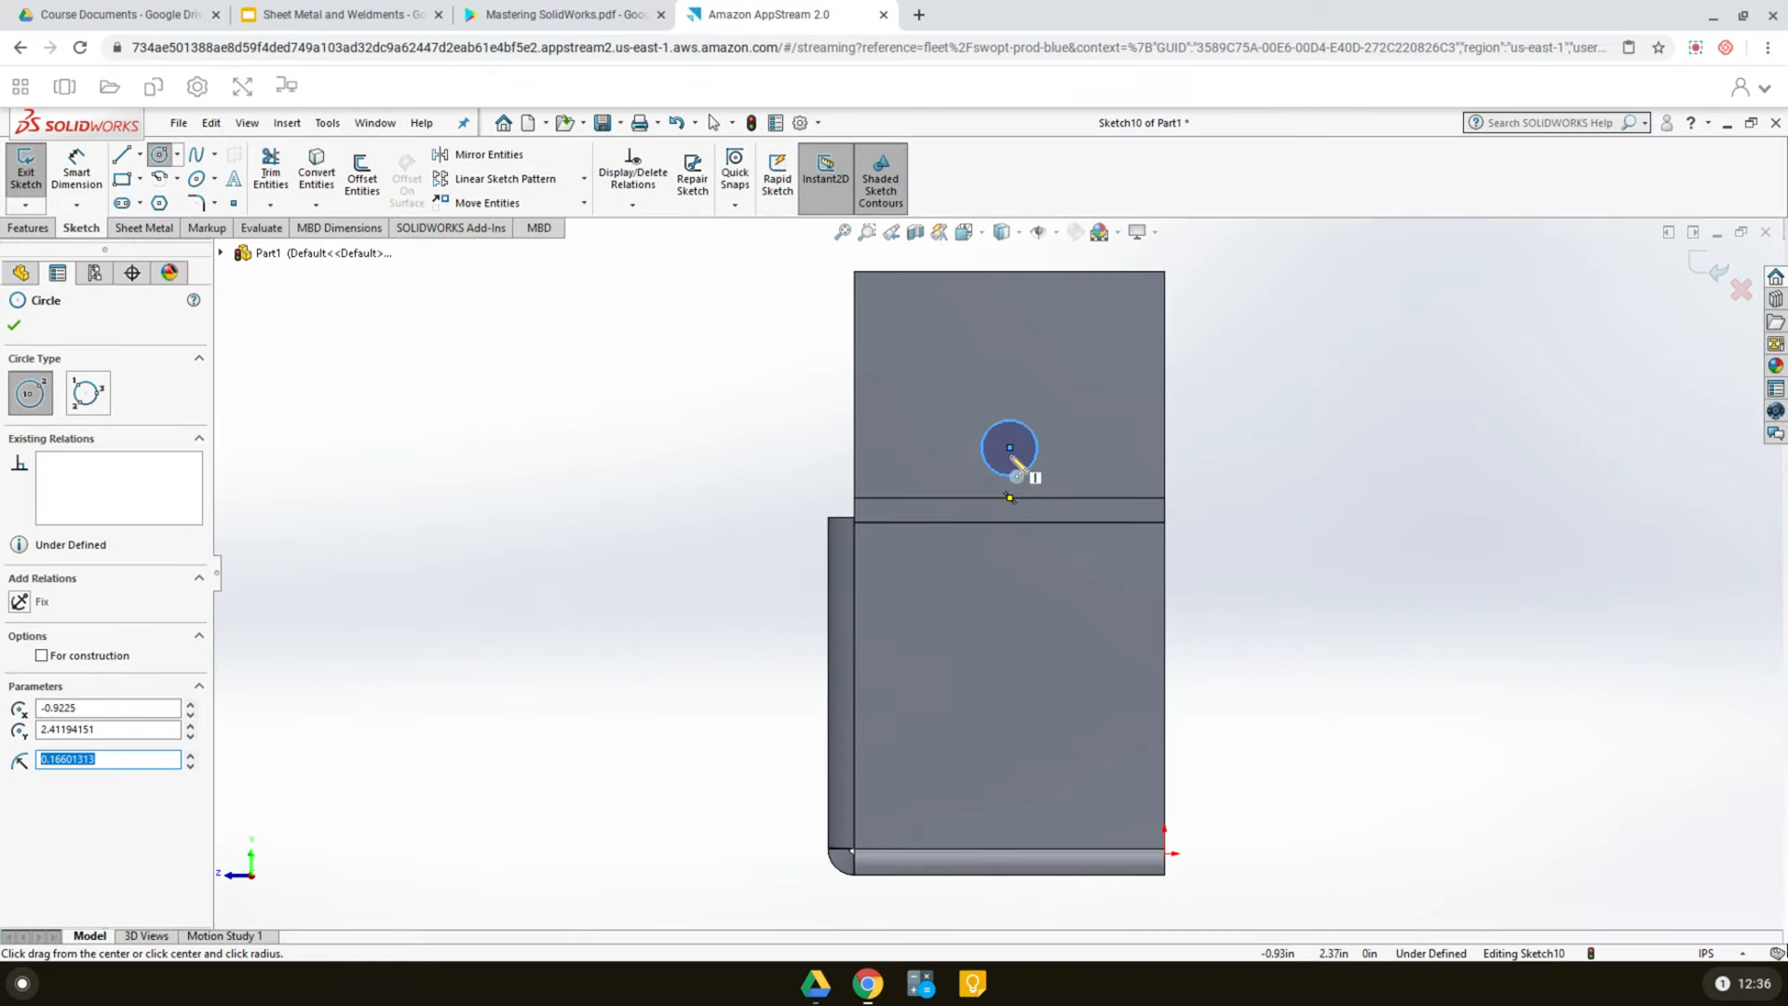
{"action": "left_click", "coordinate": [13, 325]}
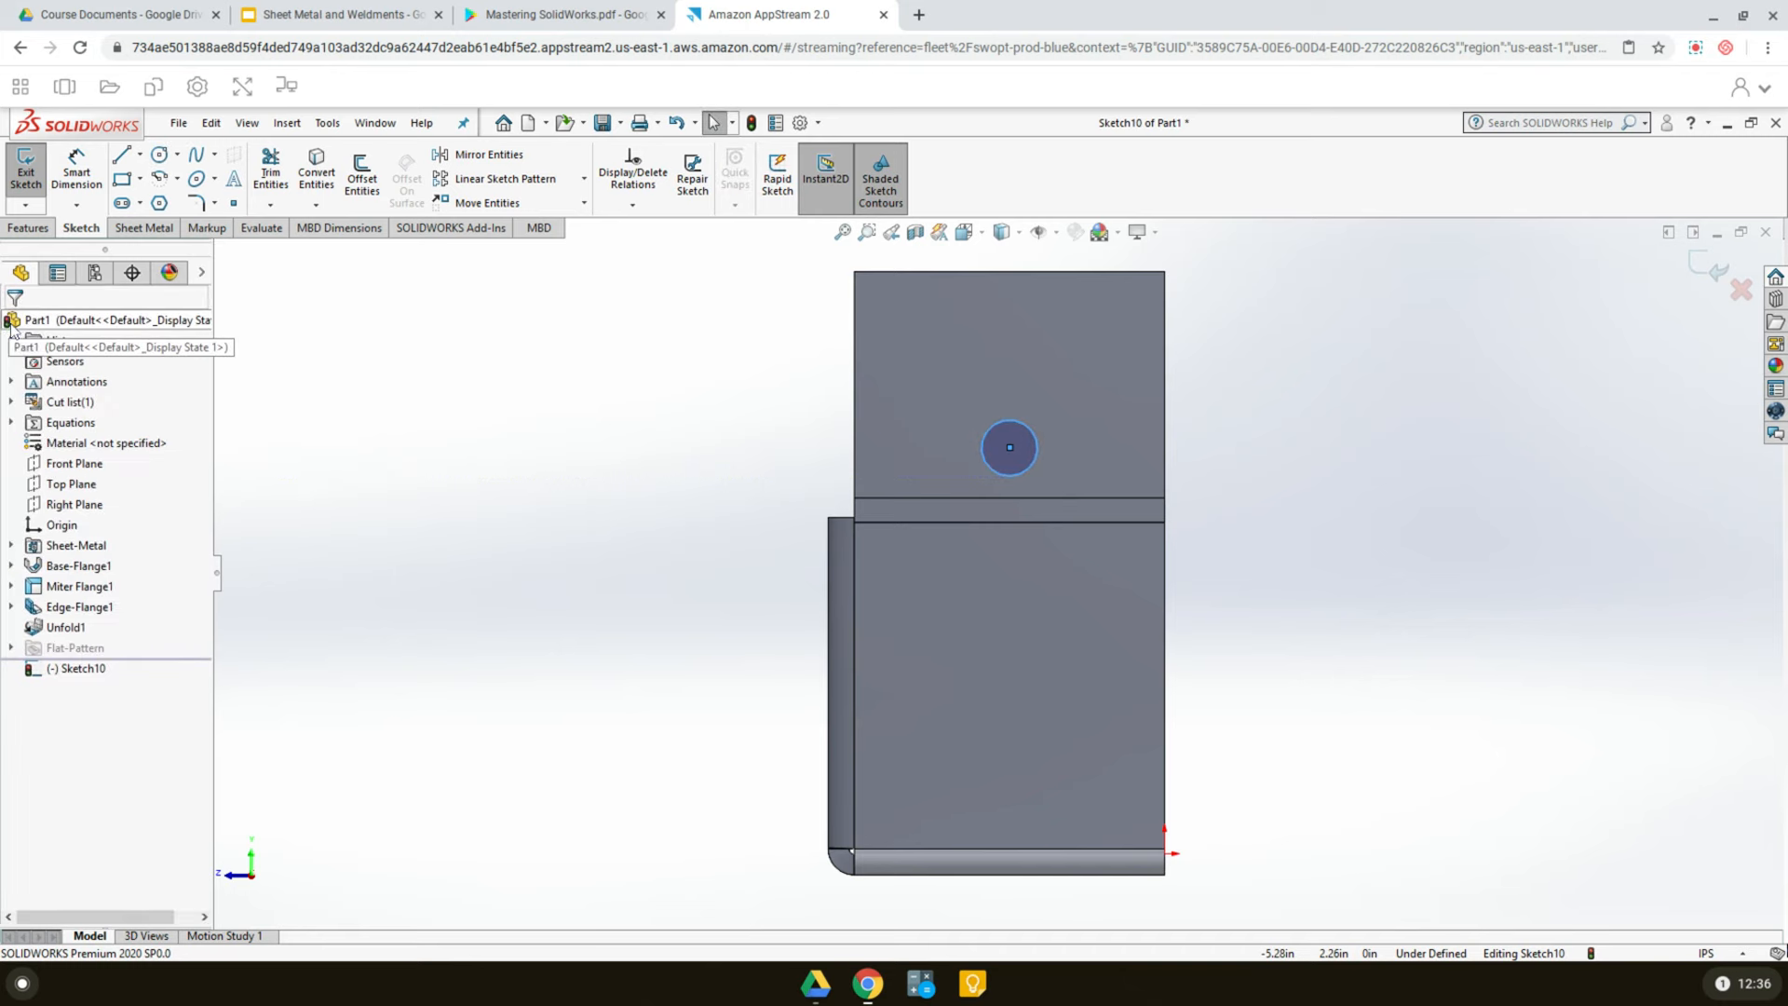
- Dimension the circle's diameter and set it to 0.75 in
{"action": "left_click", "coordinate": [76, 177]}
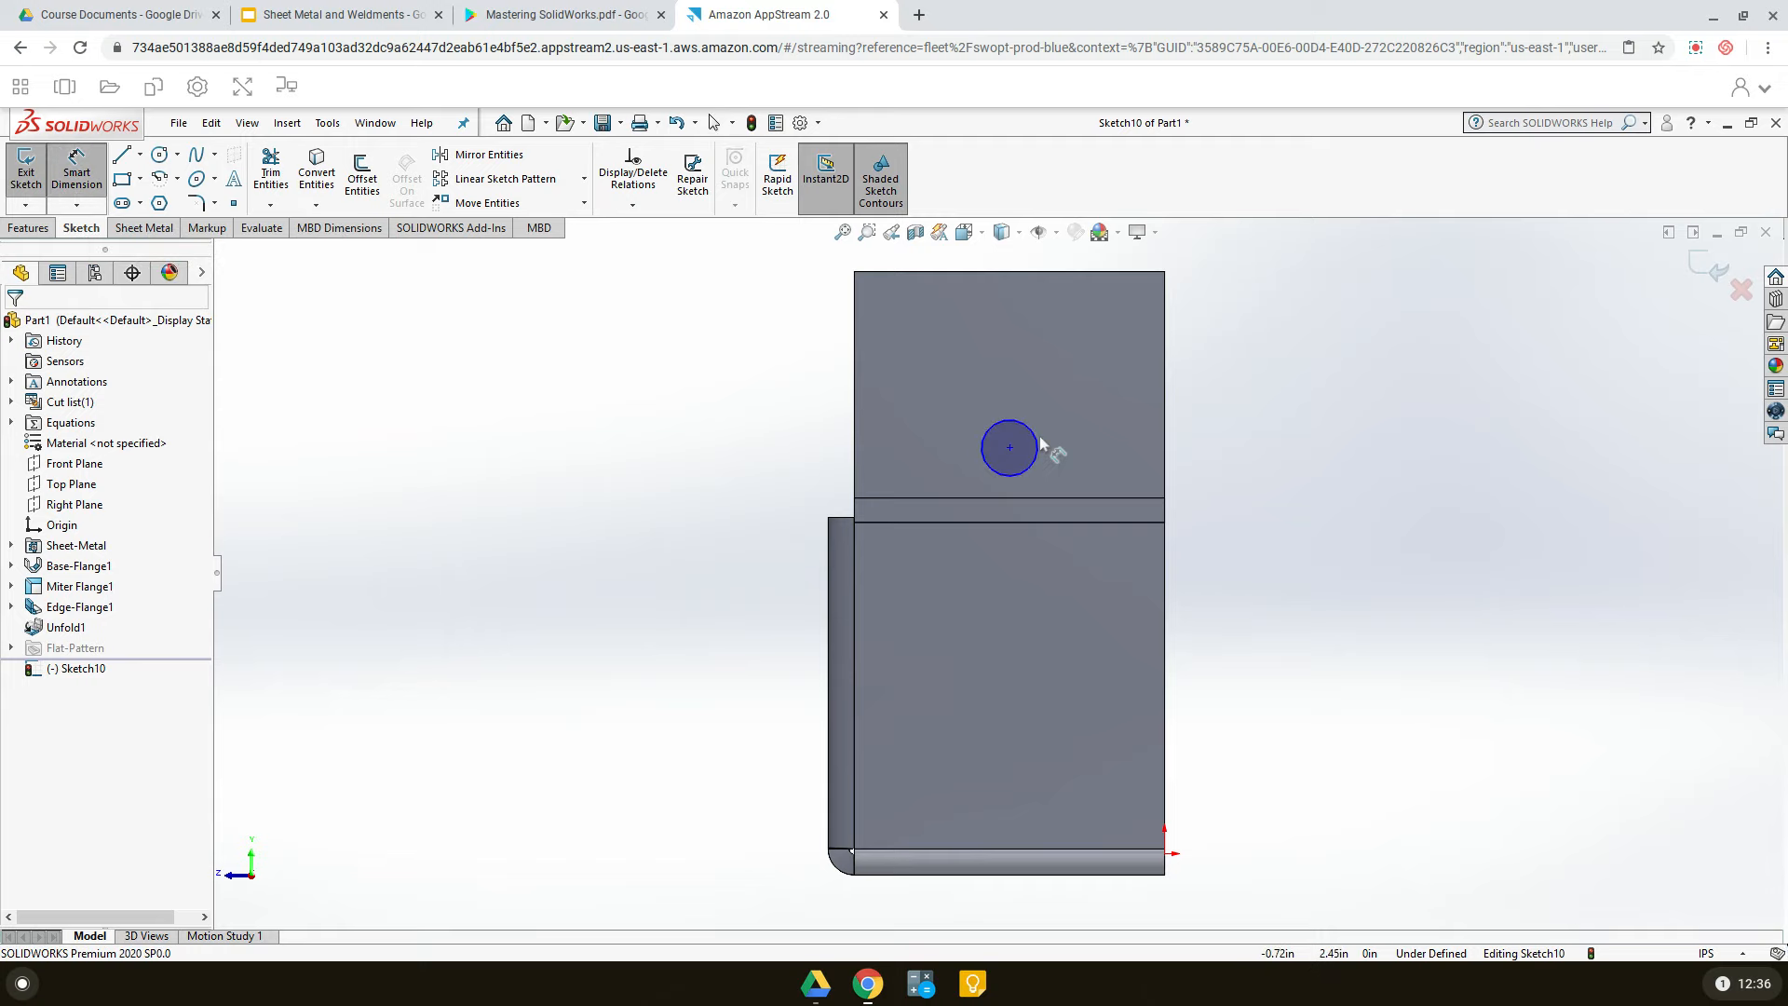
{"action": "left_click", "coordinate": [1037, 449]}
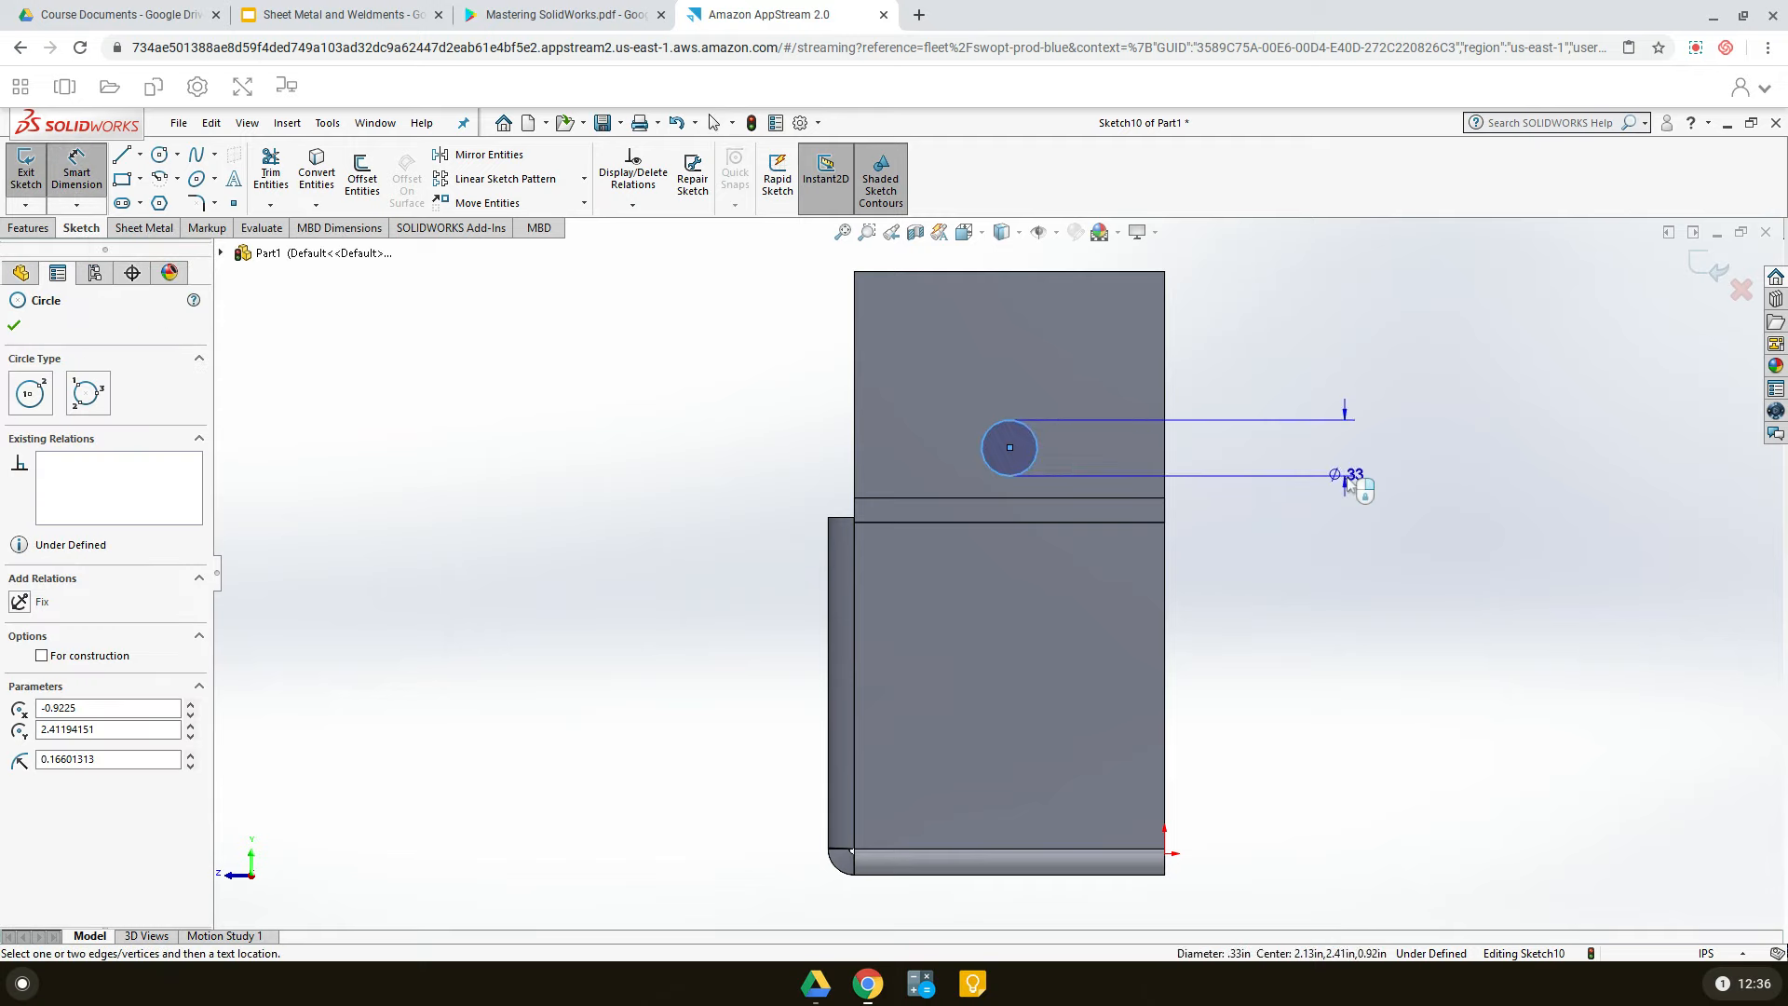
{"action": "left_click", "coordinate": [1320, 514]}
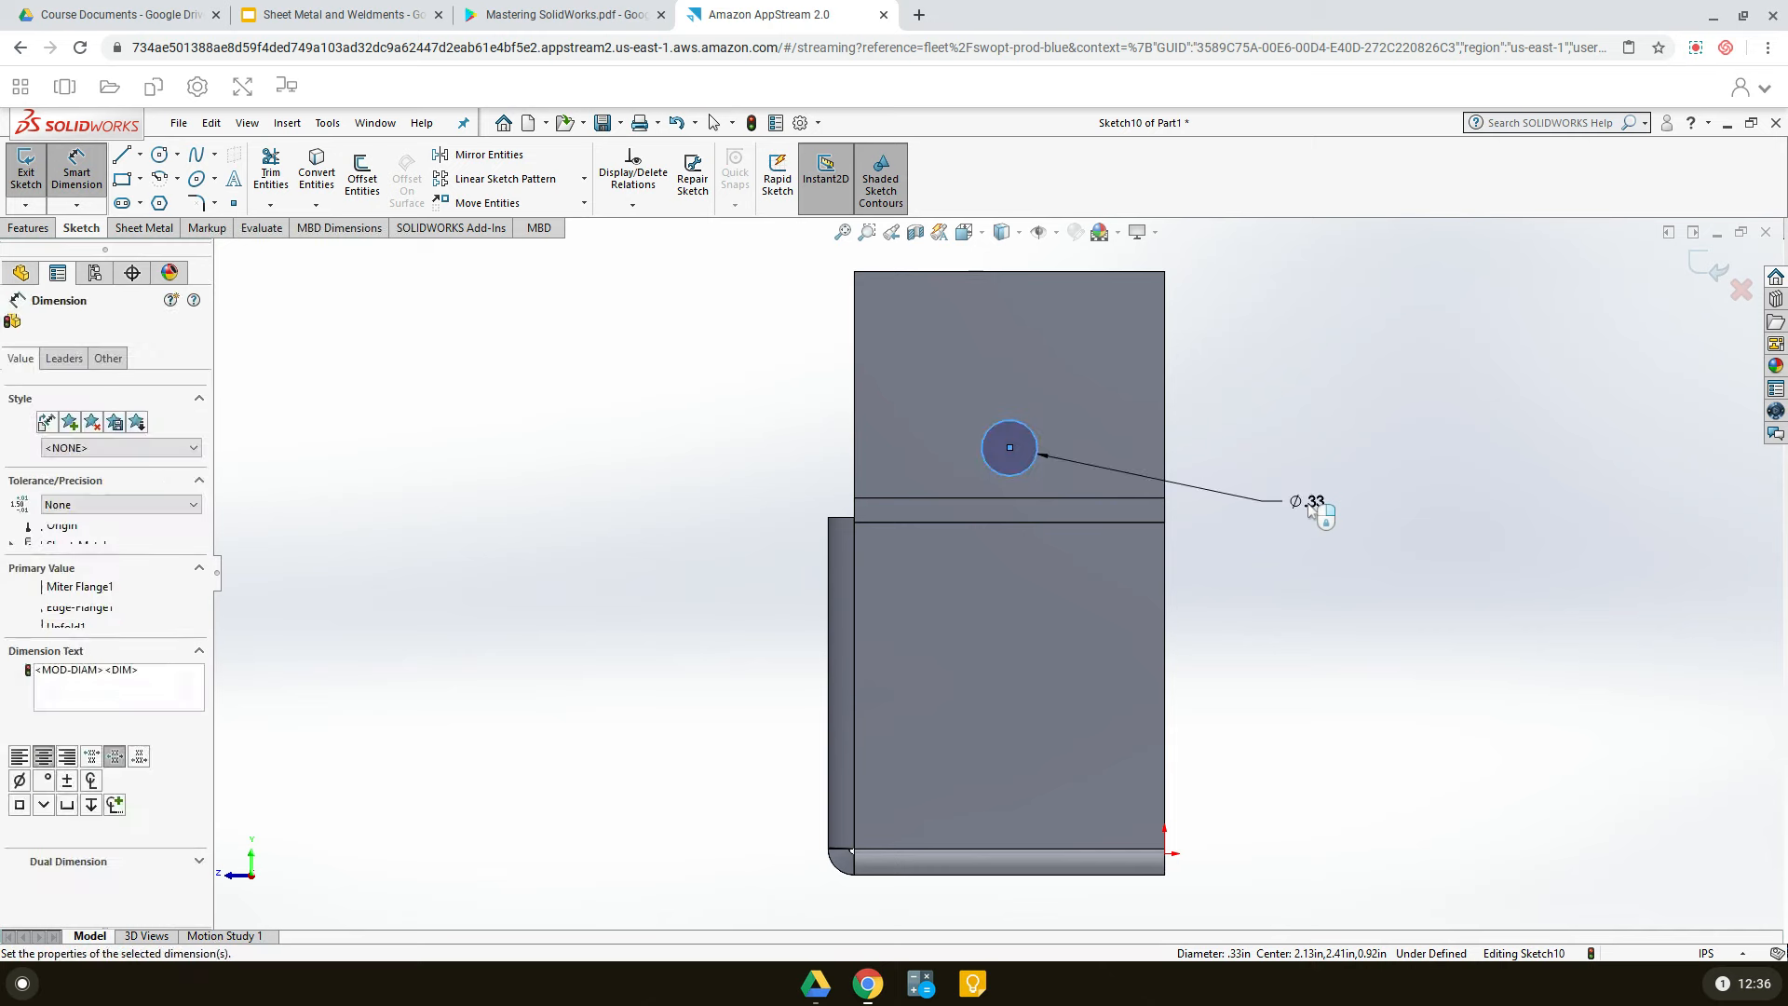
{"action": "type", "text": "0.75"}
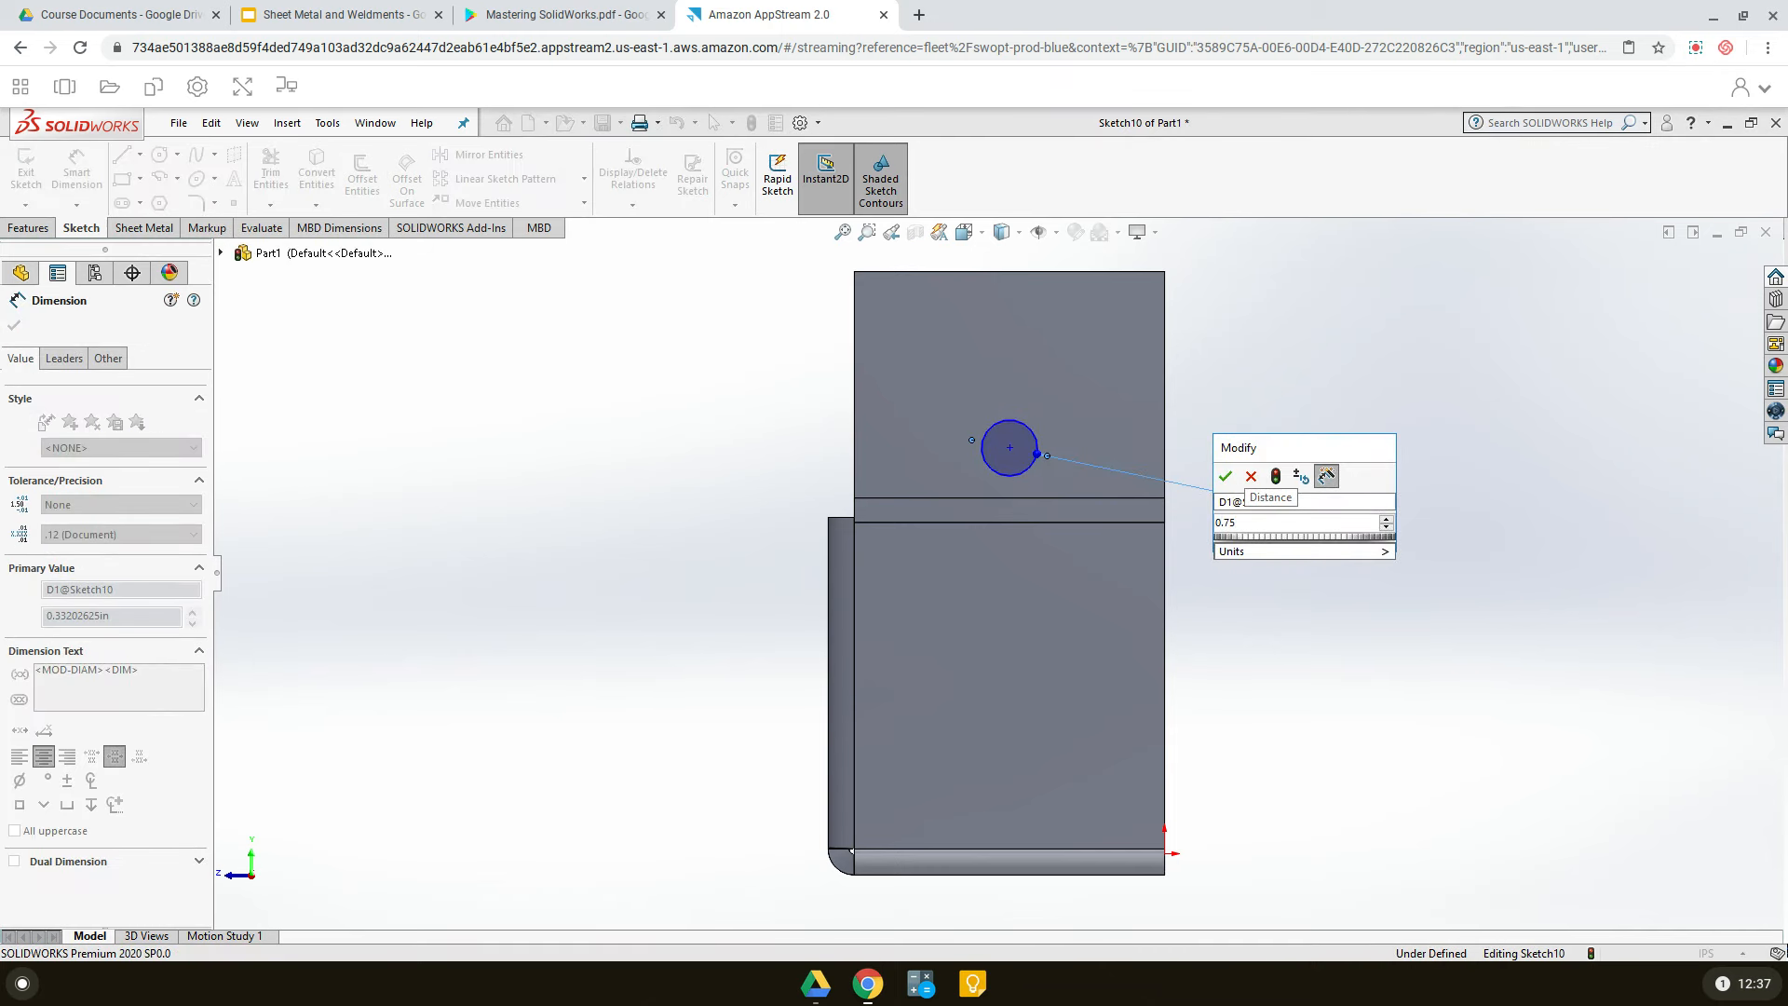
{"action": "key", "text": "Return"}
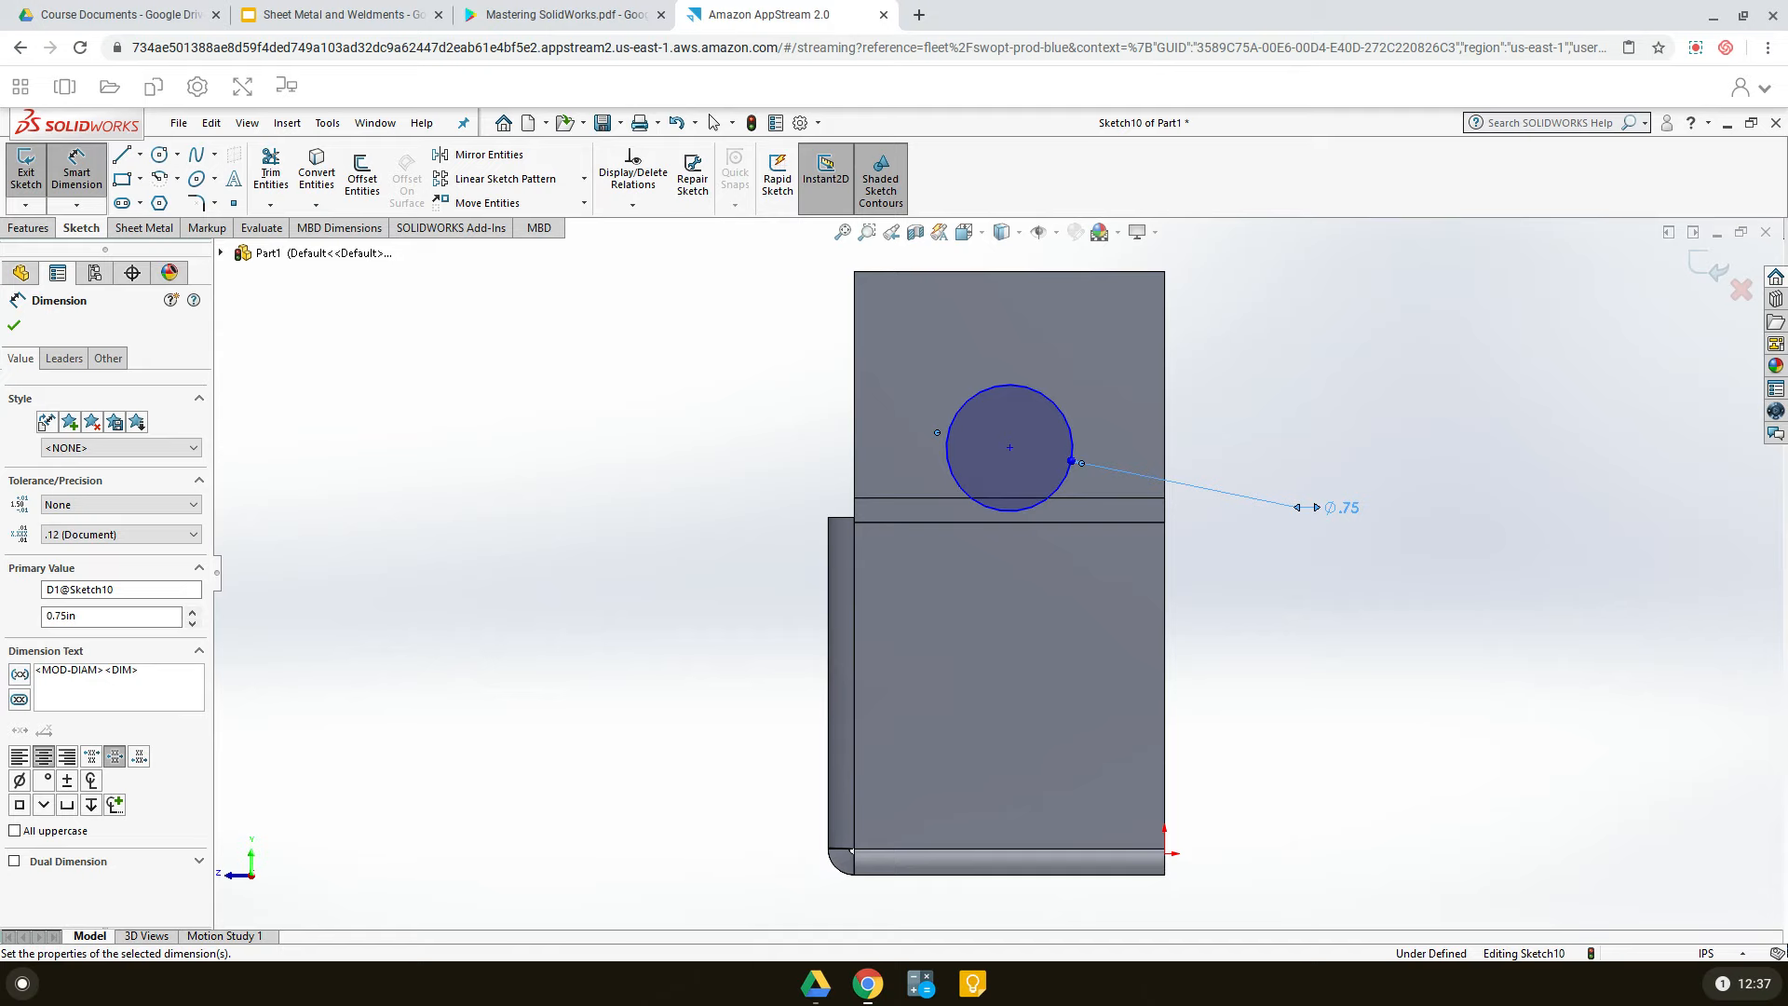
{"action": "left_click", "coordinate": [13, 325]}
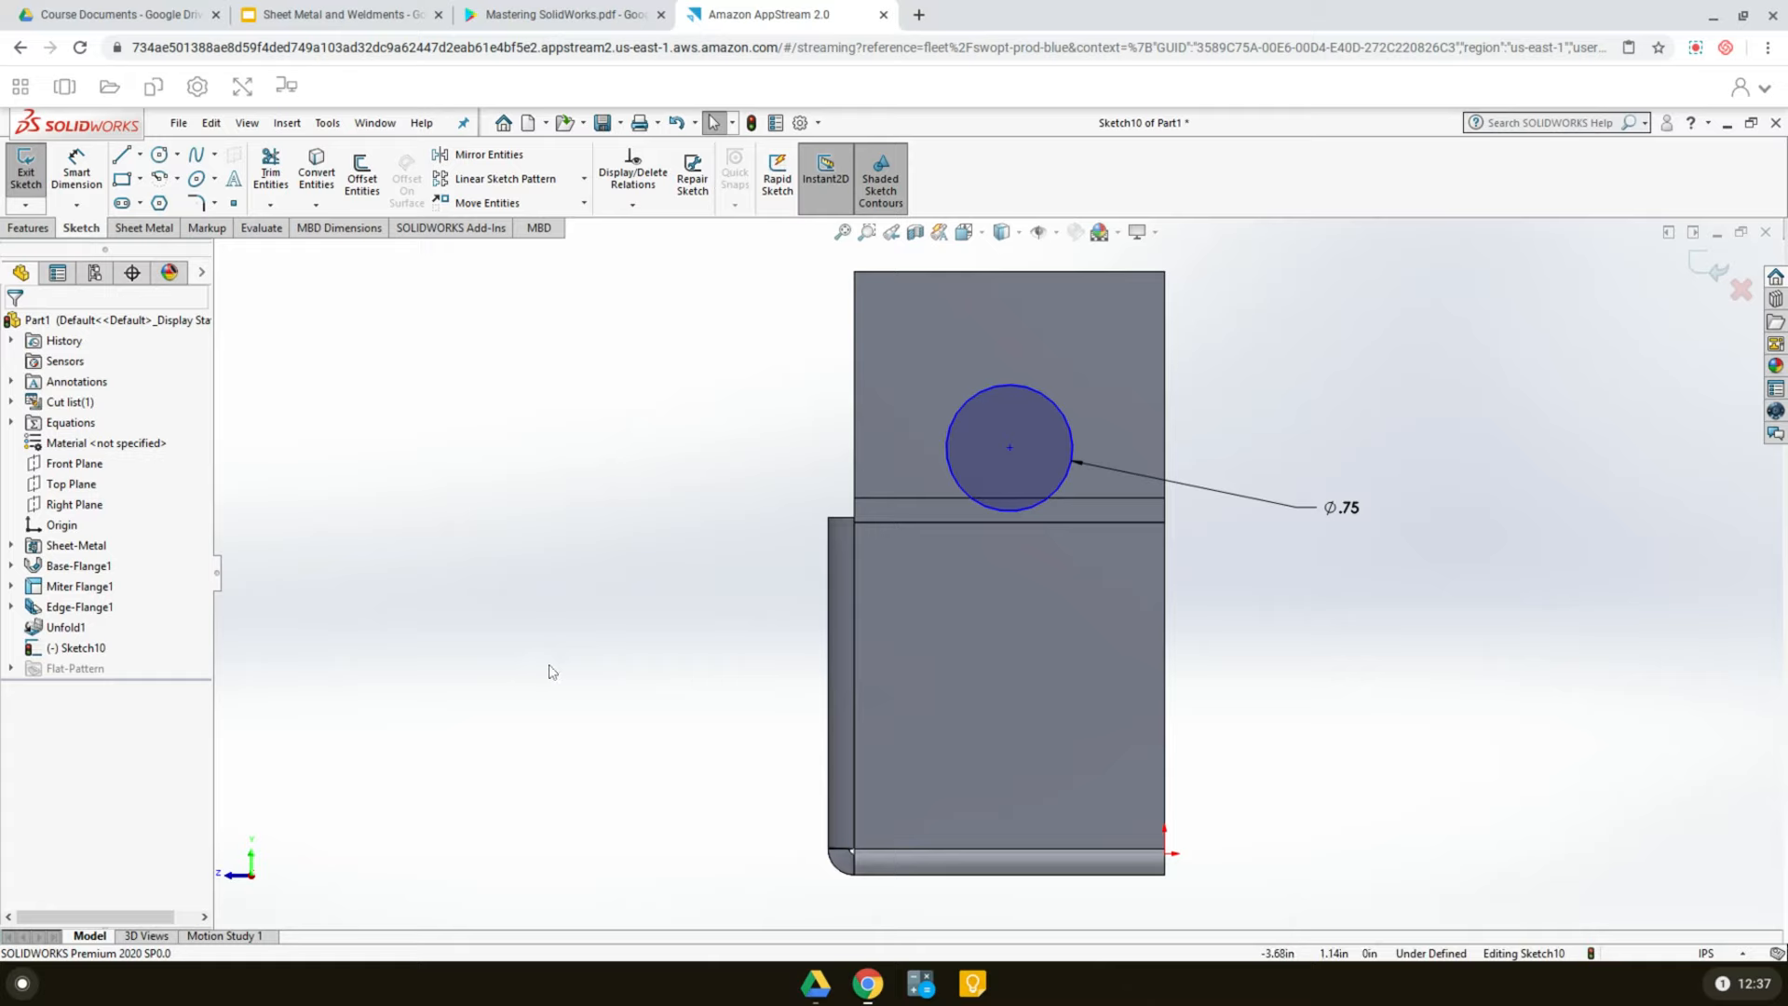
- Draw a vertical centerline about 1.05 in long from the midpoint of the flange's top edge to the circle's centre
{"action": "left_click", "coordinate": [143, 156]}
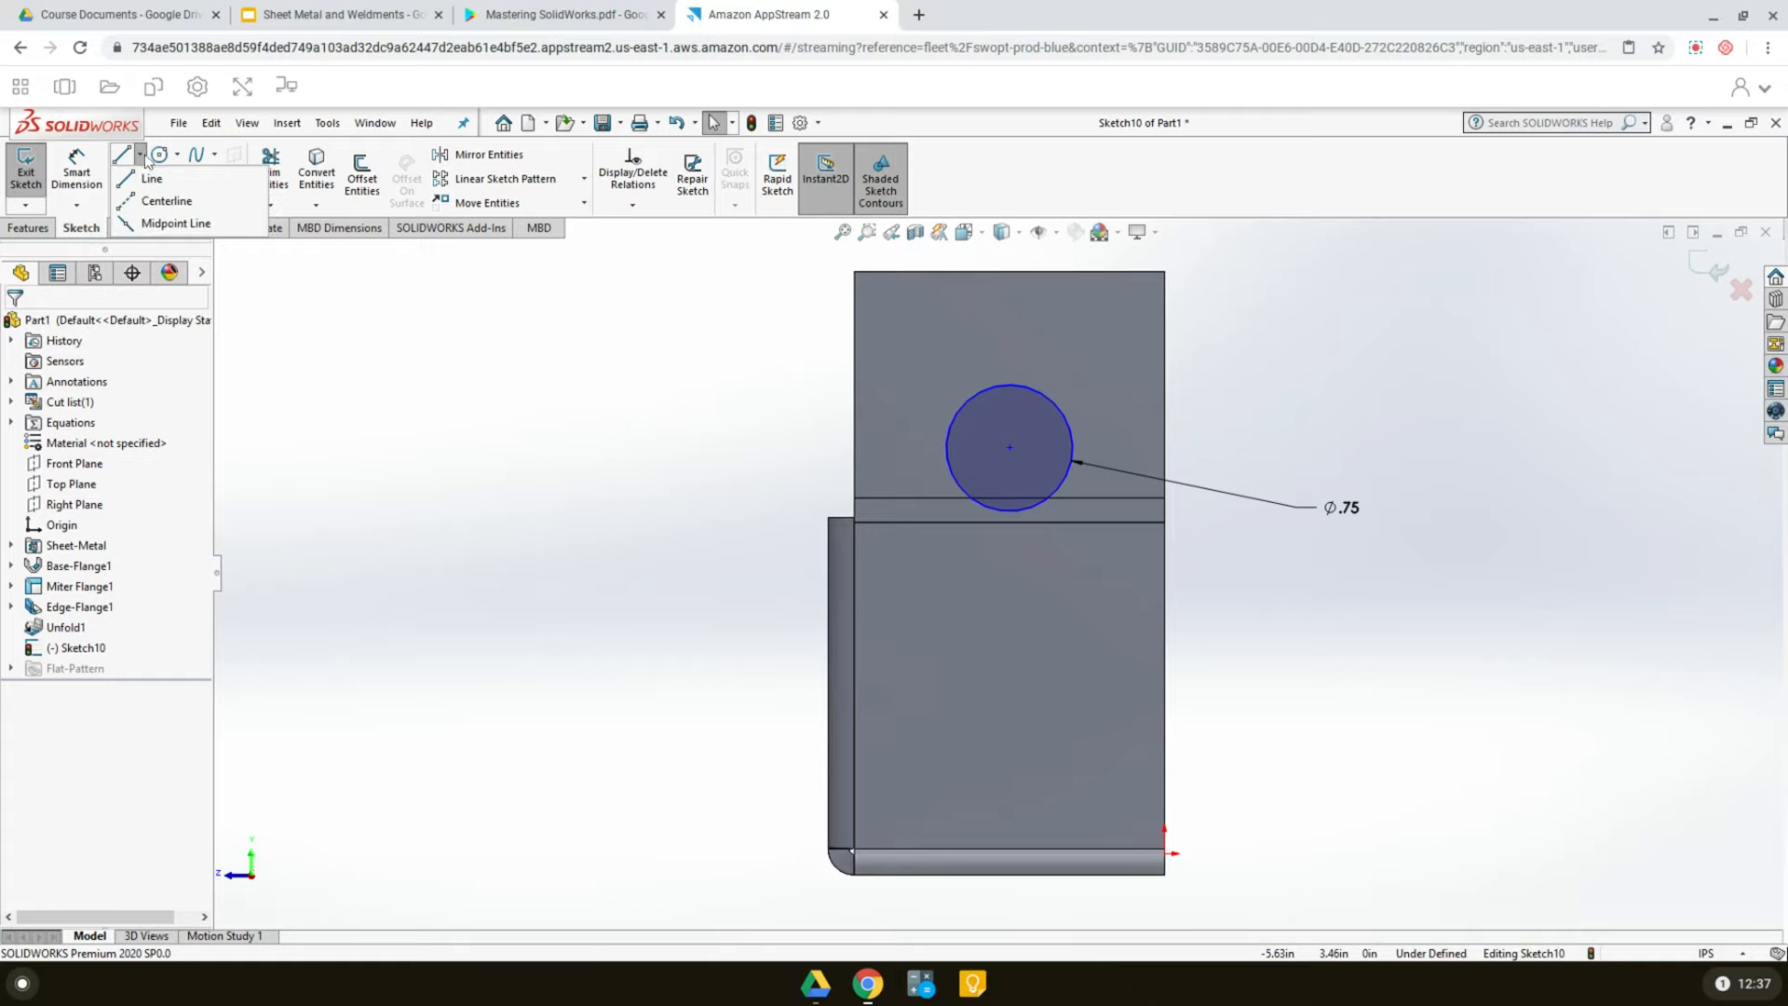
{"action": "left_click", "coordinate": [167, 201]}
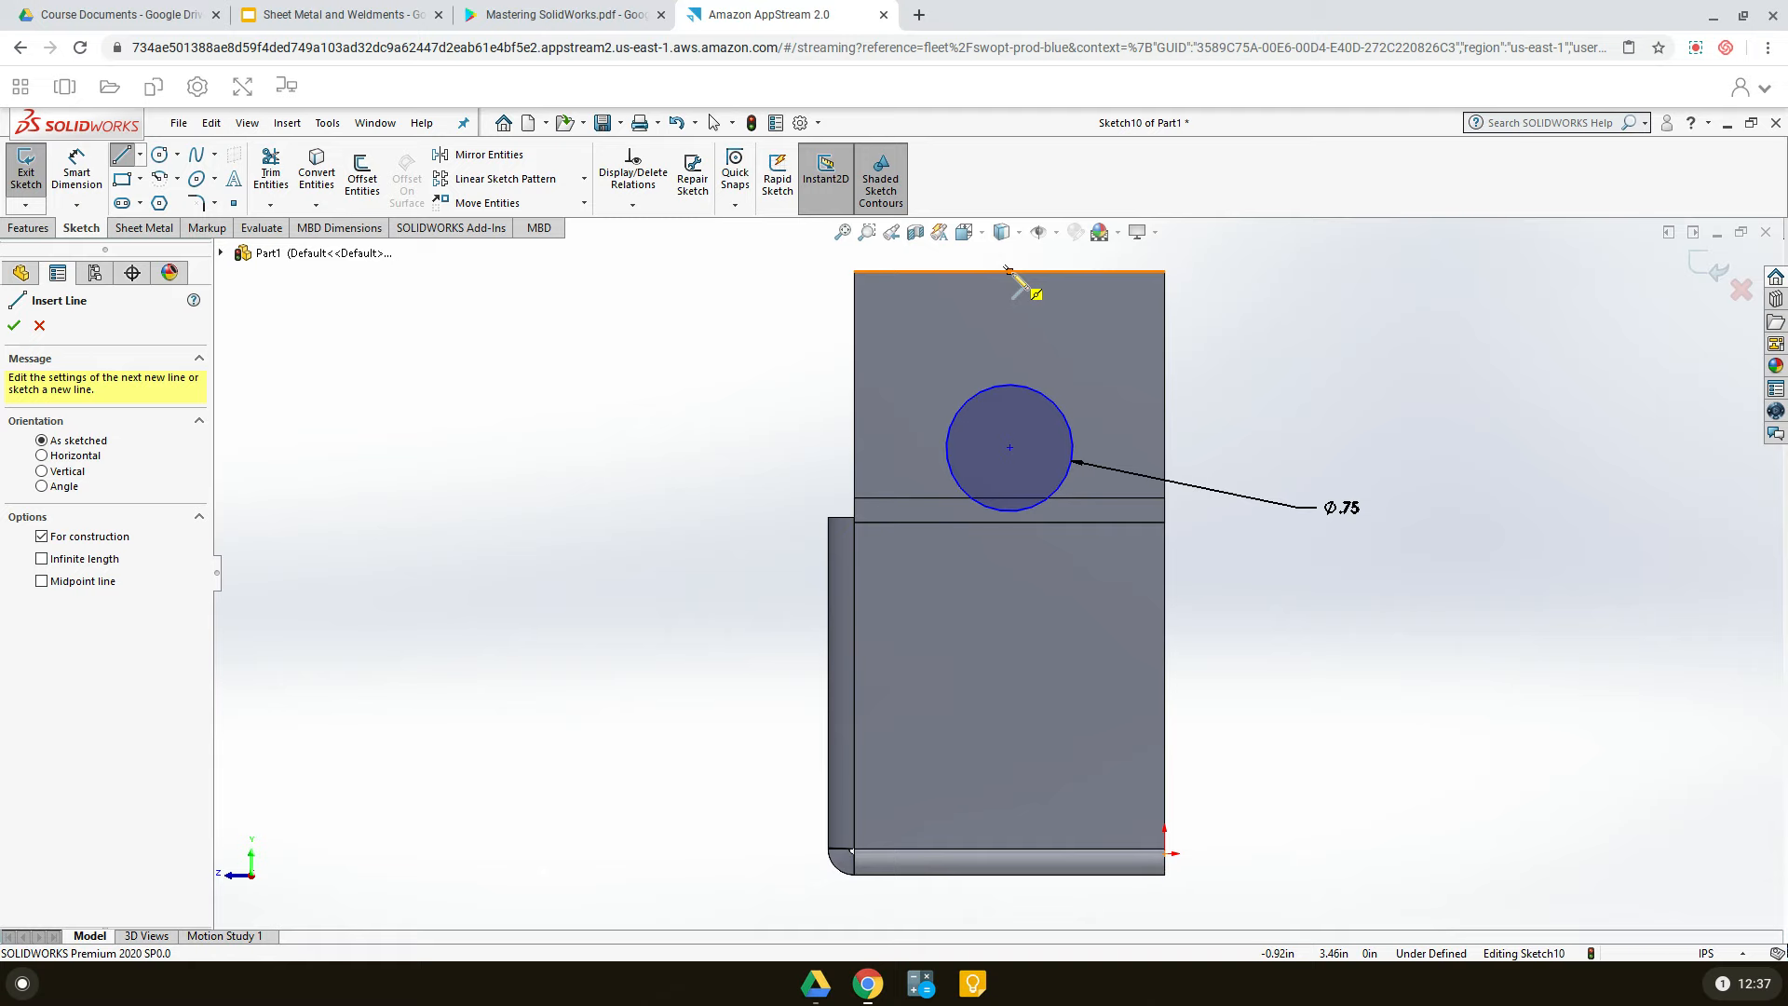
{"action": "left_click", "coordinate": [1009, 271]}
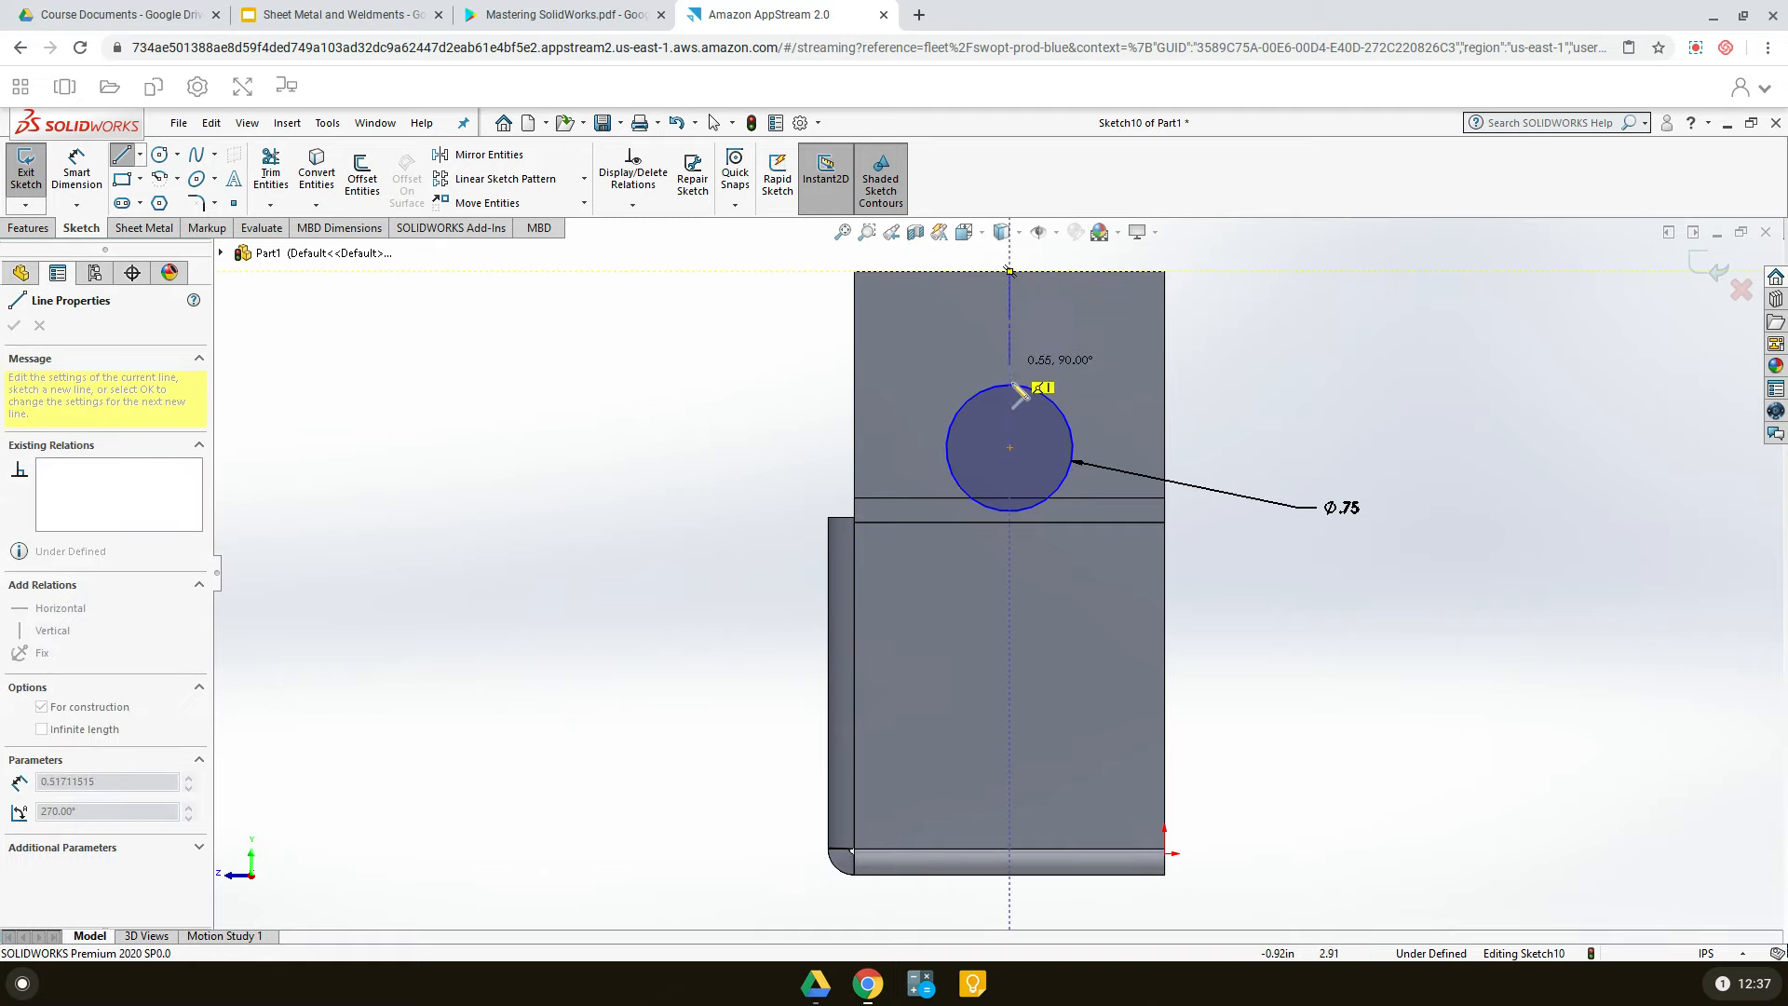
{"action": "left_click", "coordinate": [1010, 448]}
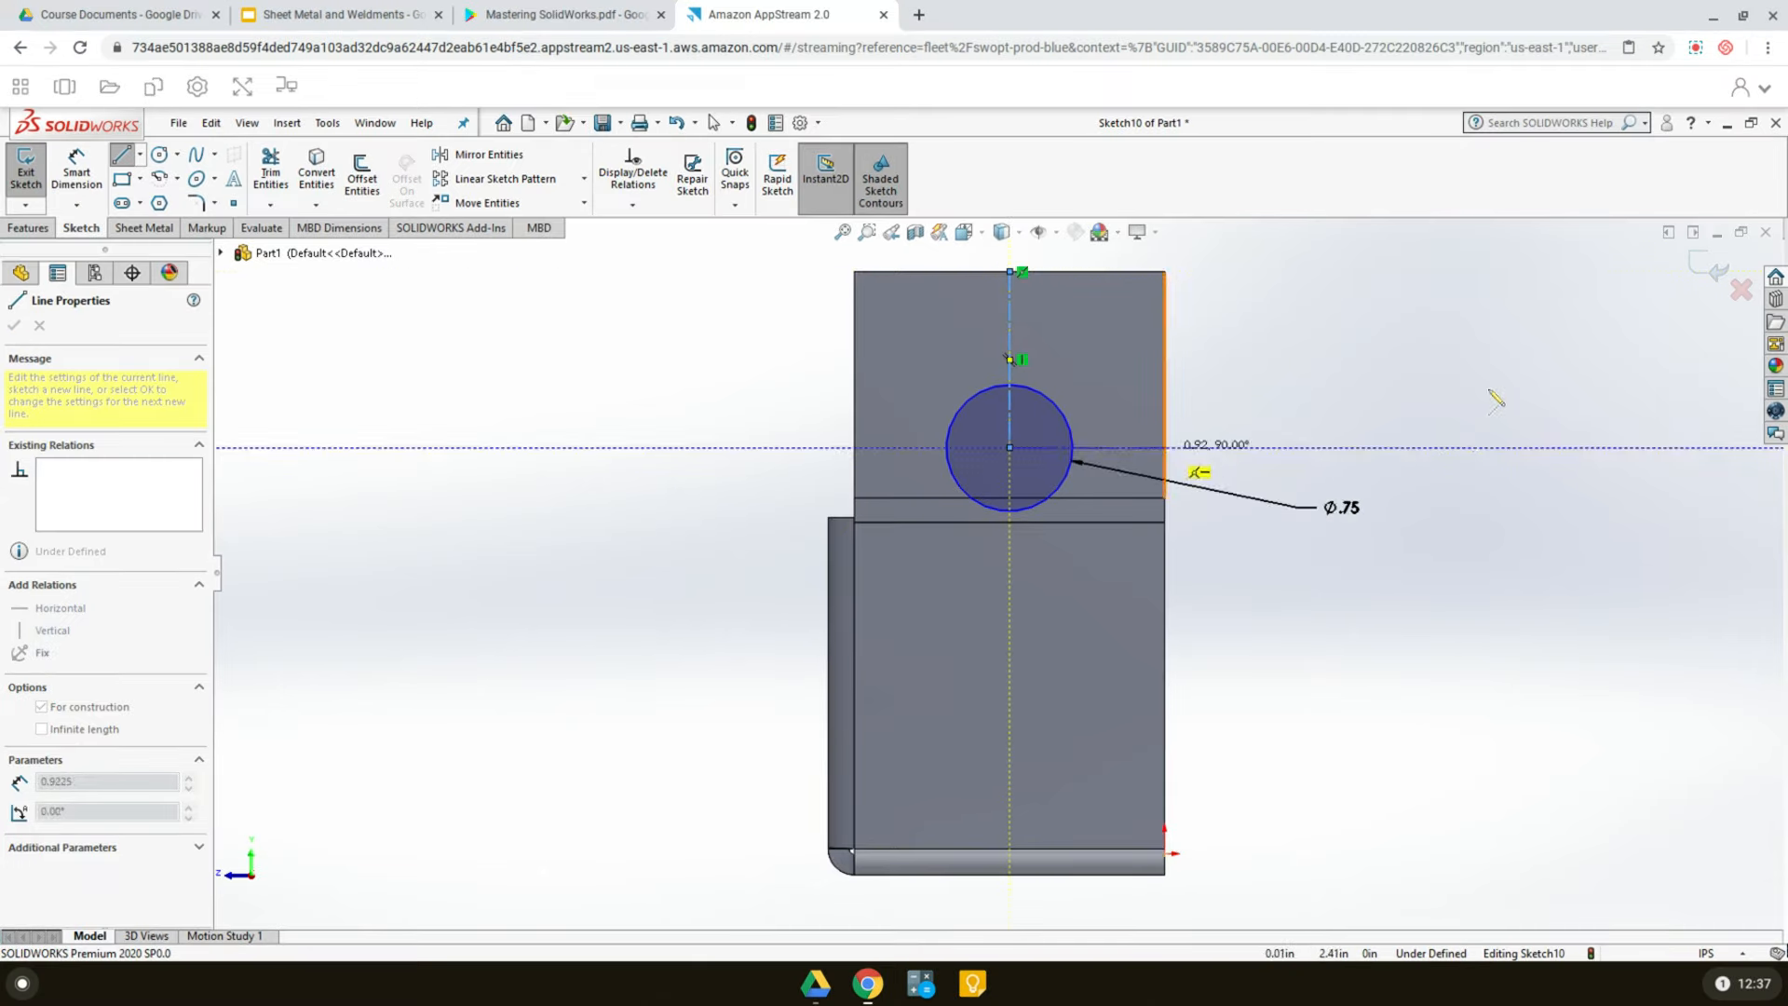
{"action": "right_click", "coordinate": [1450, 332]}
{"action": "left_click", "coordinate": [1483, 350]}
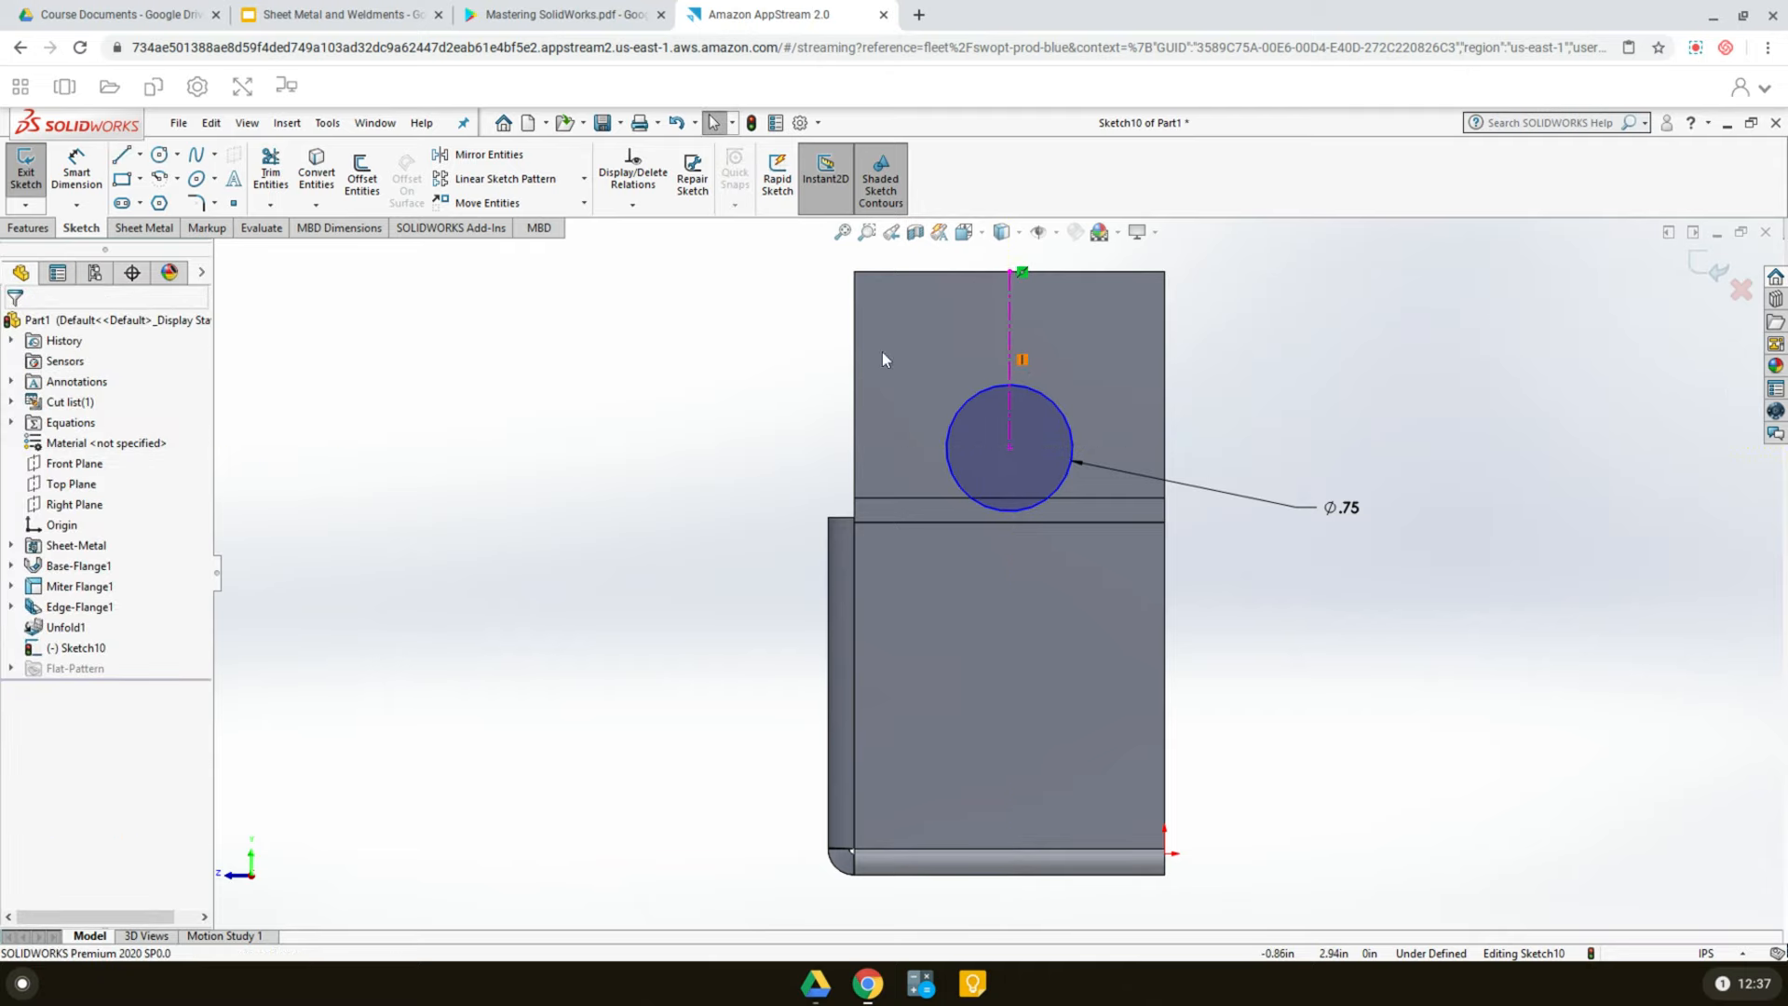
- Dimension the vertical centerline to 1.5 in and reposition the circle's diameter dimension slightly lower and closer to the part
{"action": "left_click", "coordinate": [76, 172]}
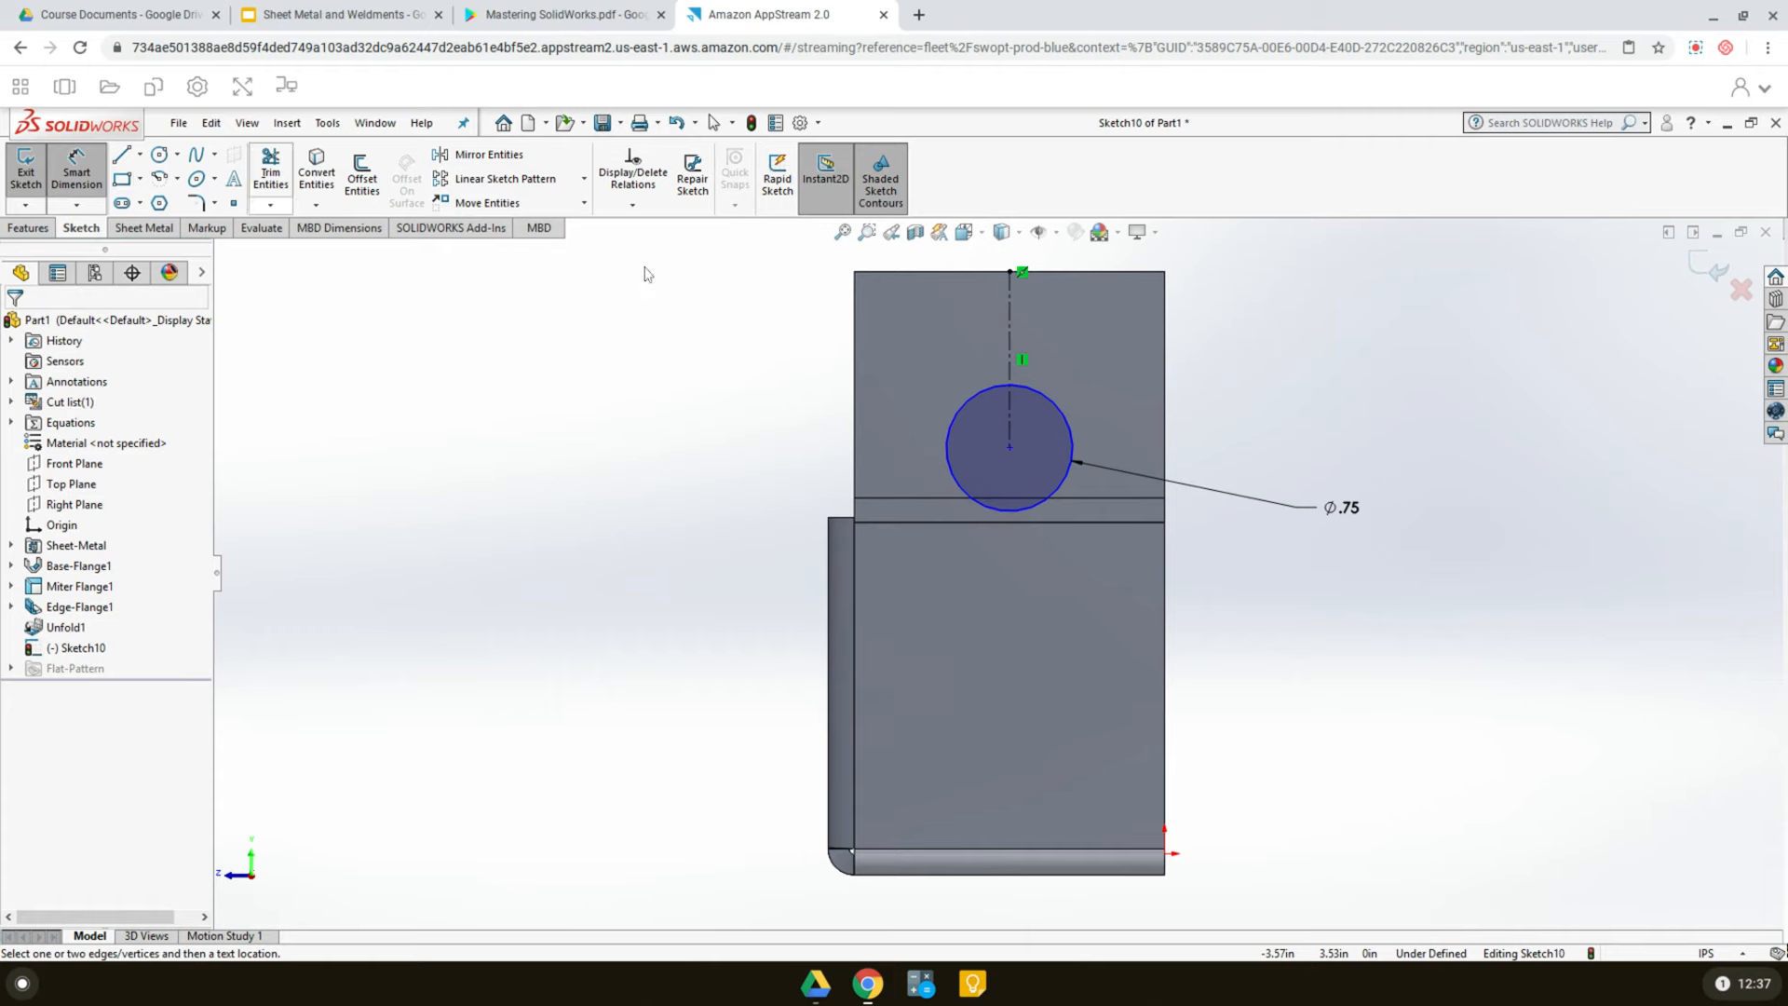
{"action": "left_click", "coordinate": [1012, 356]}
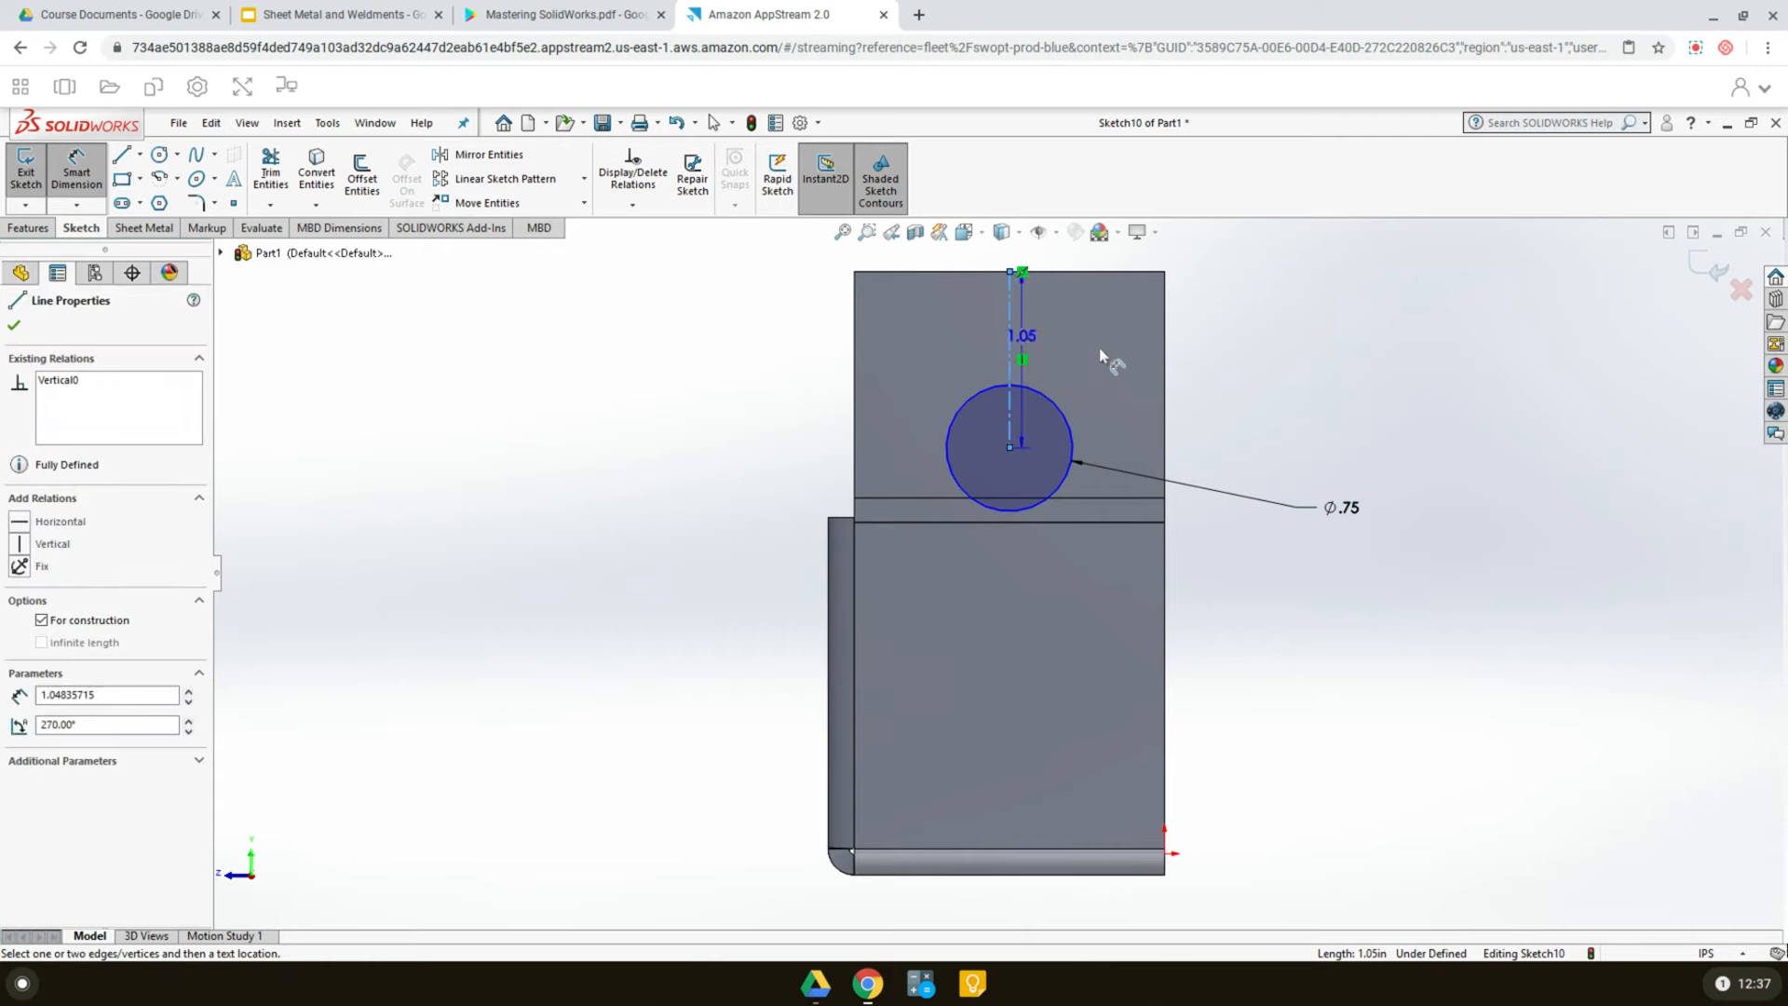
{"action": "left_click", "coordinate": [1100, 355]}
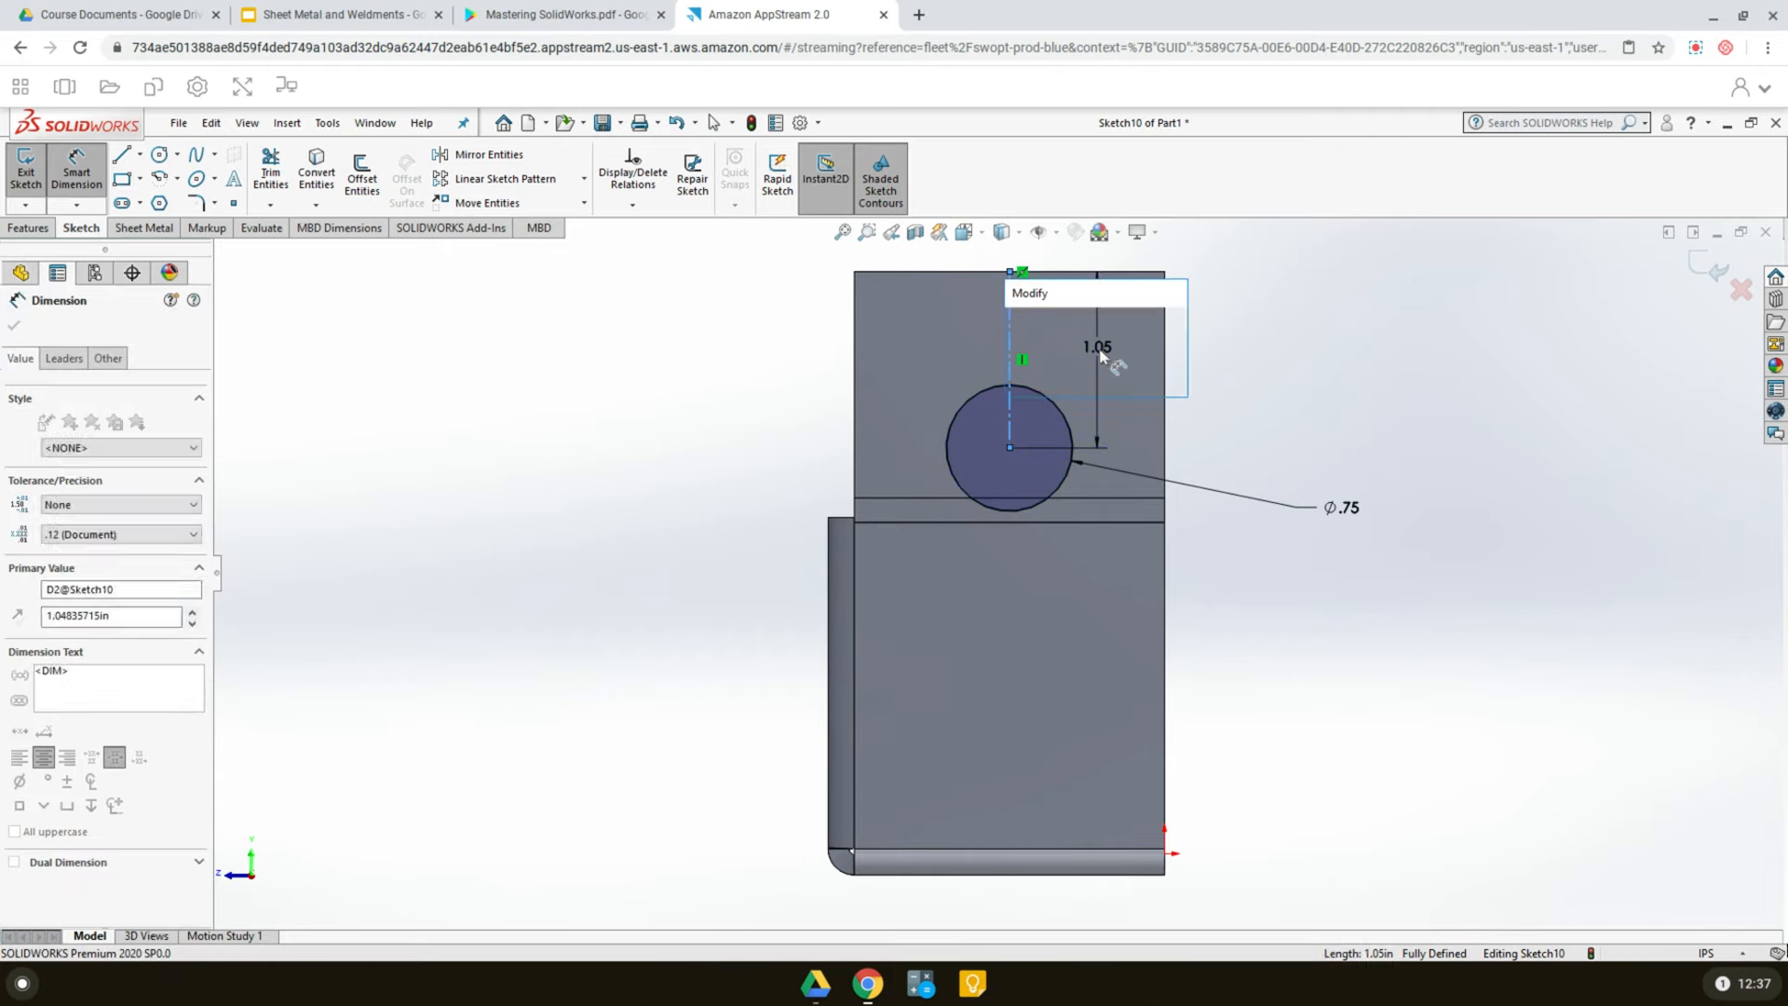
{"action": "type", "text": "1.5"}
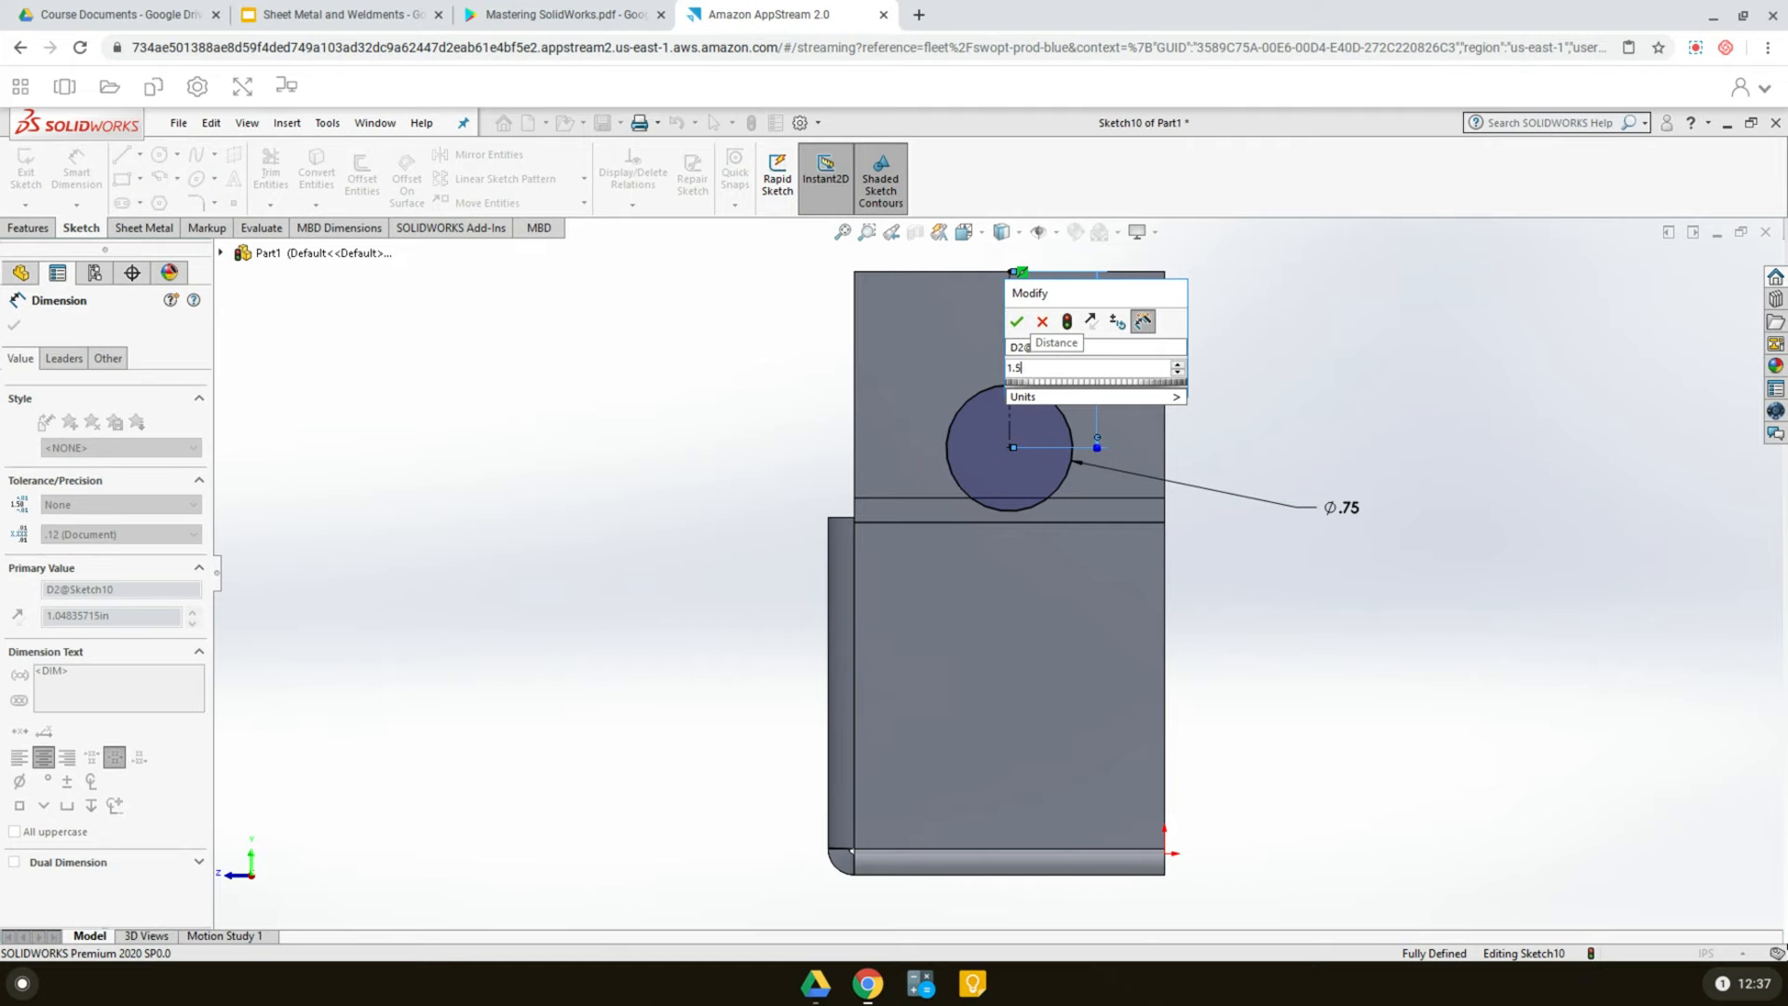
{"action": "key", "text": "Return"}
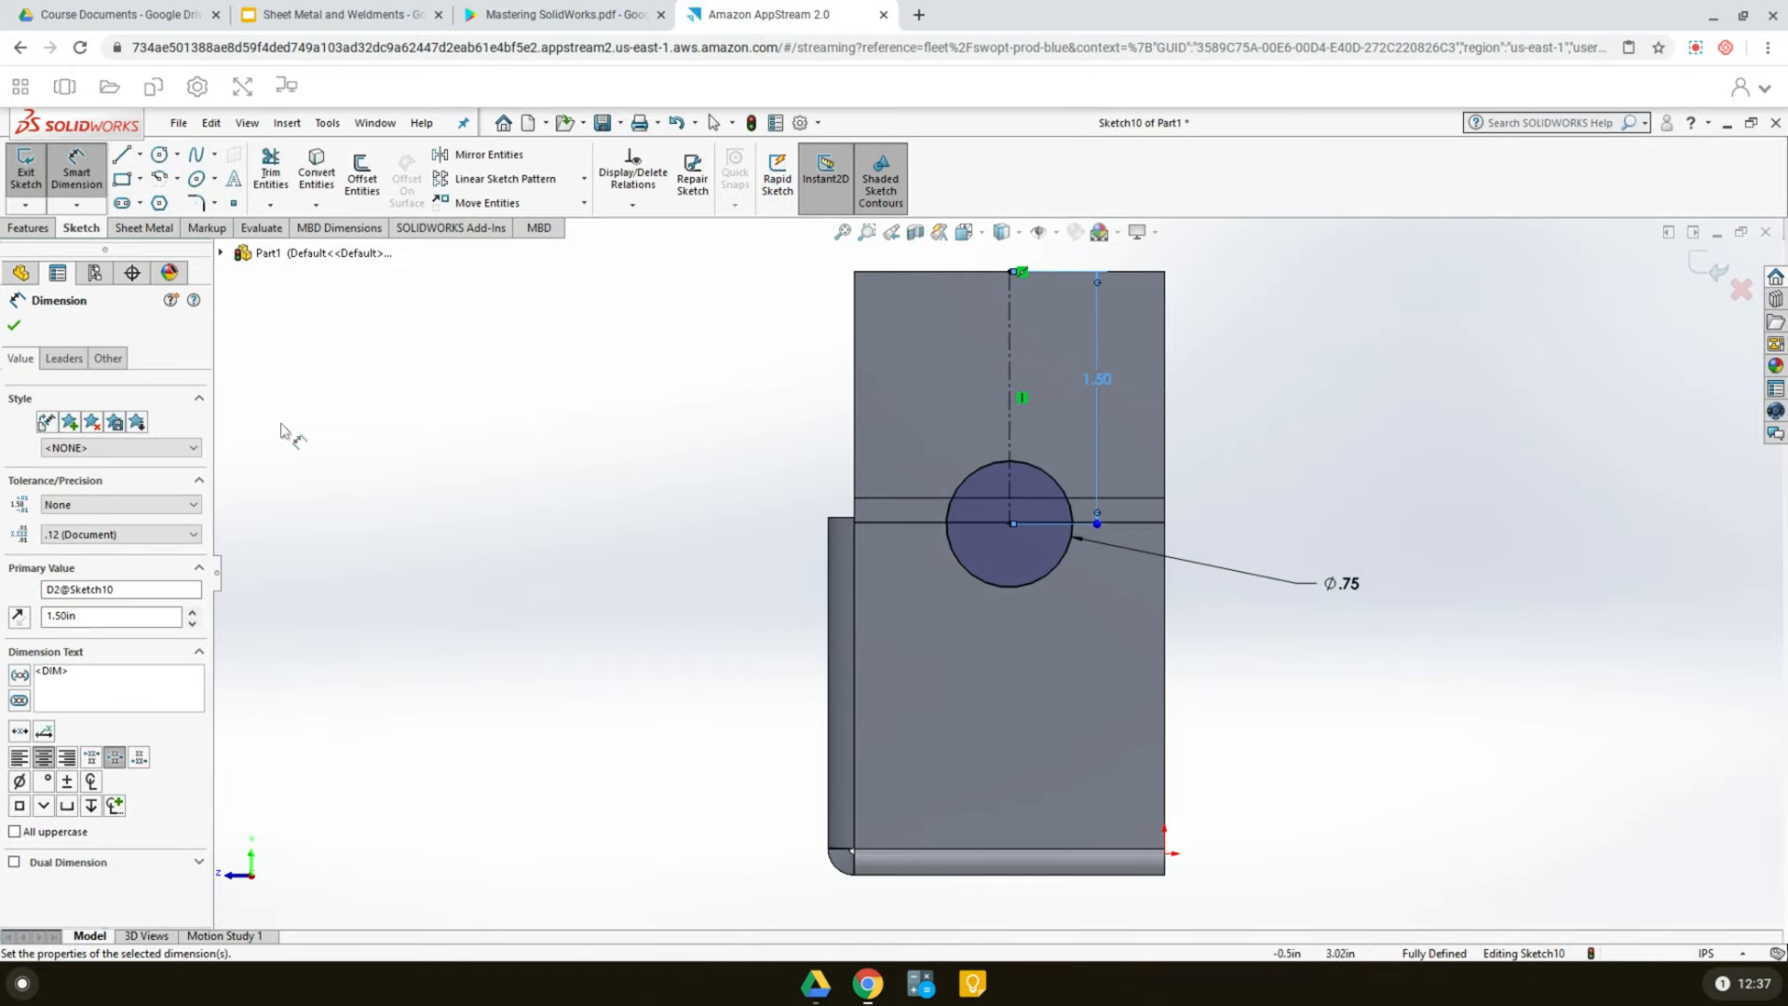
{"action": "left_click", "coordinate": [14, 328]}
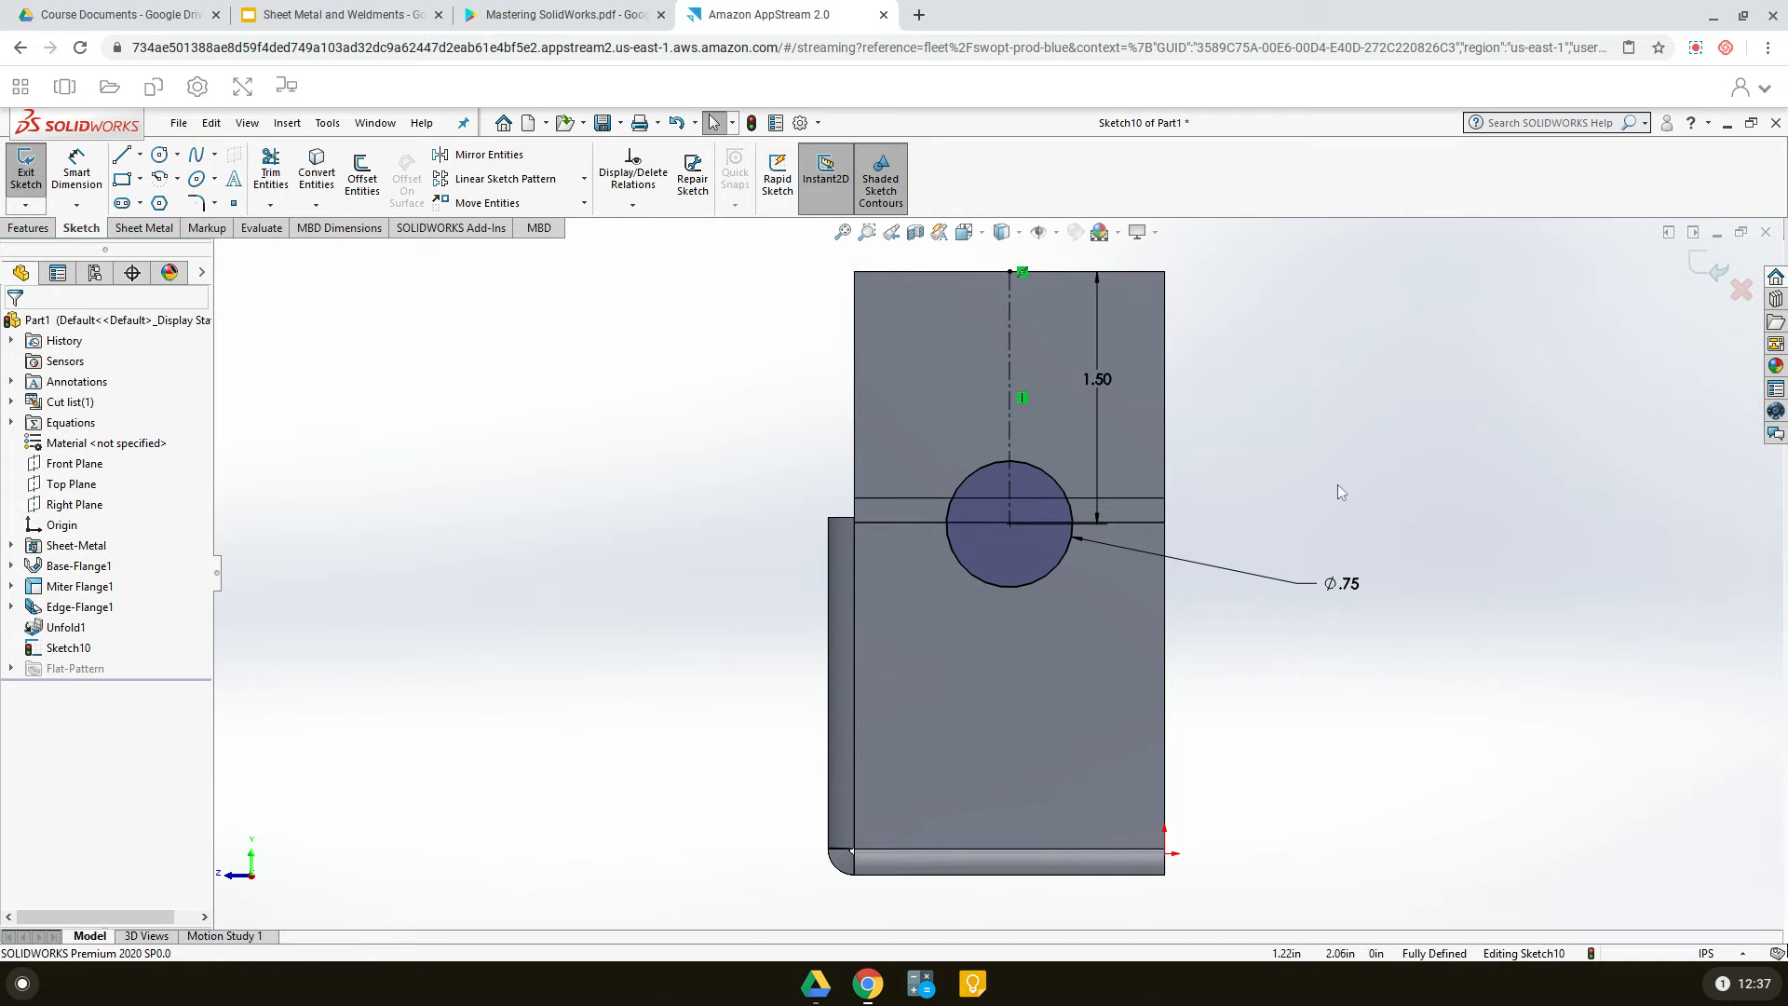
{"action": "left_click_drag", "start_coordinate": [1344, 601], "coordinate": [1304, 637]}
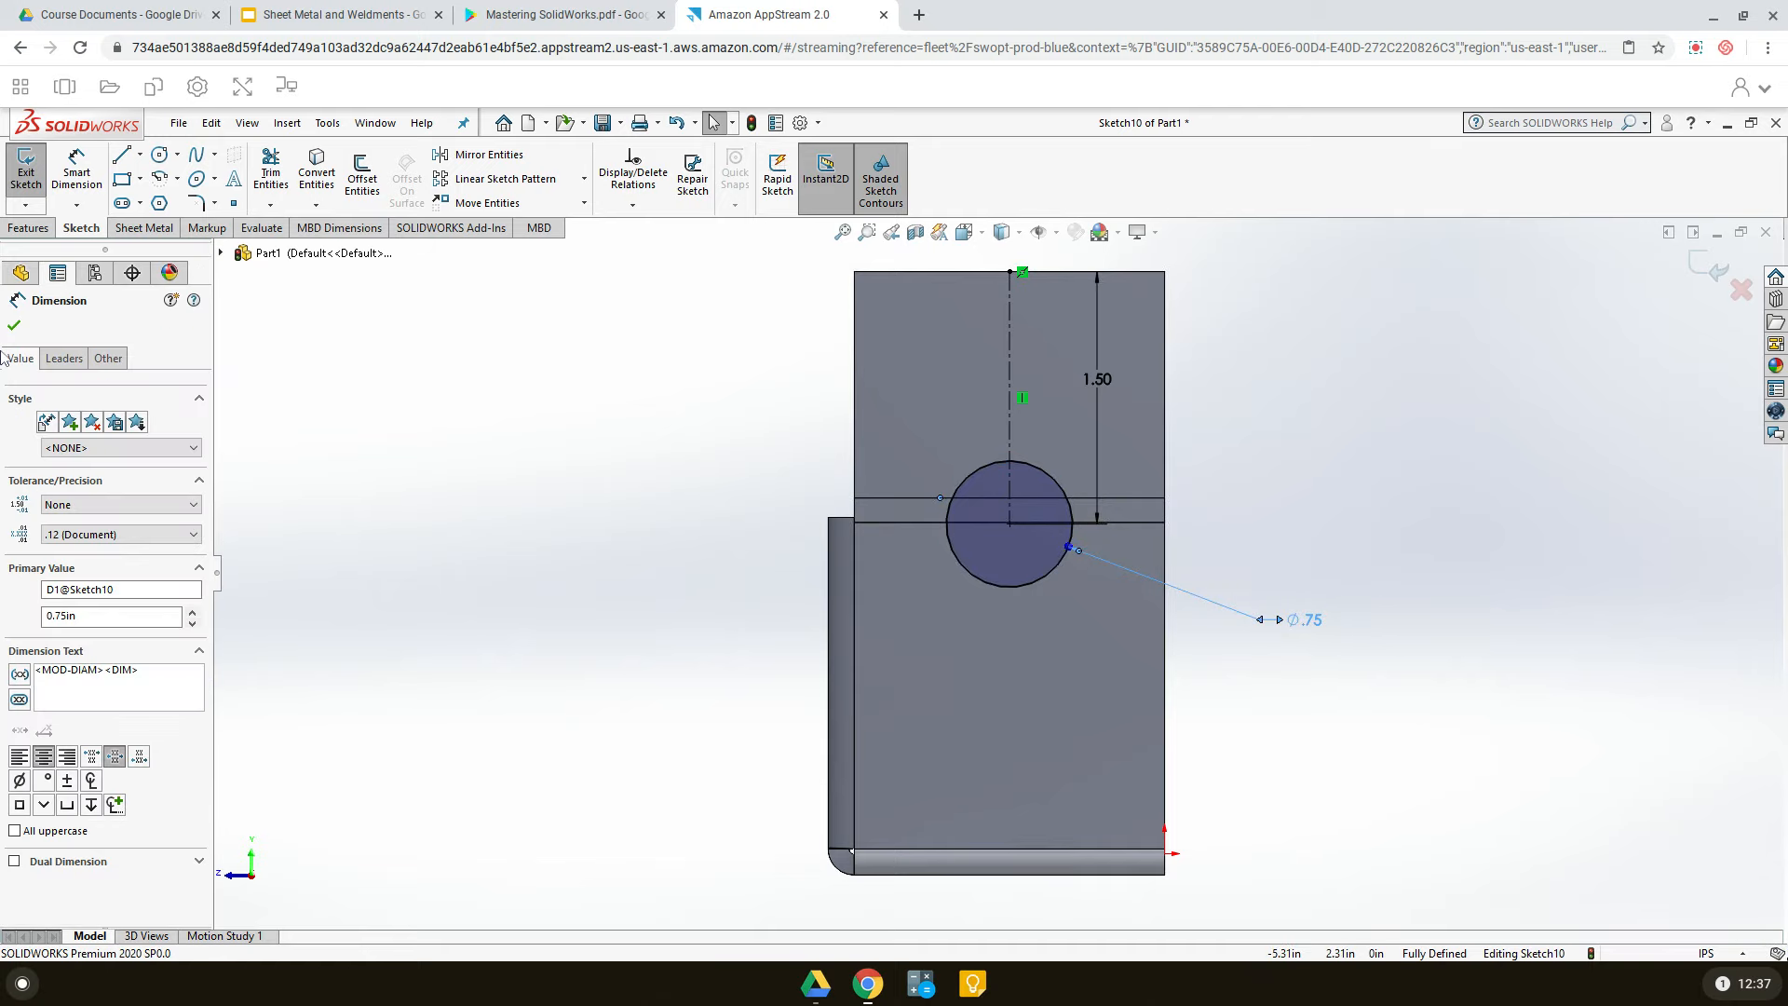
{"action": "left_click", "coordinate": [14, 328]}
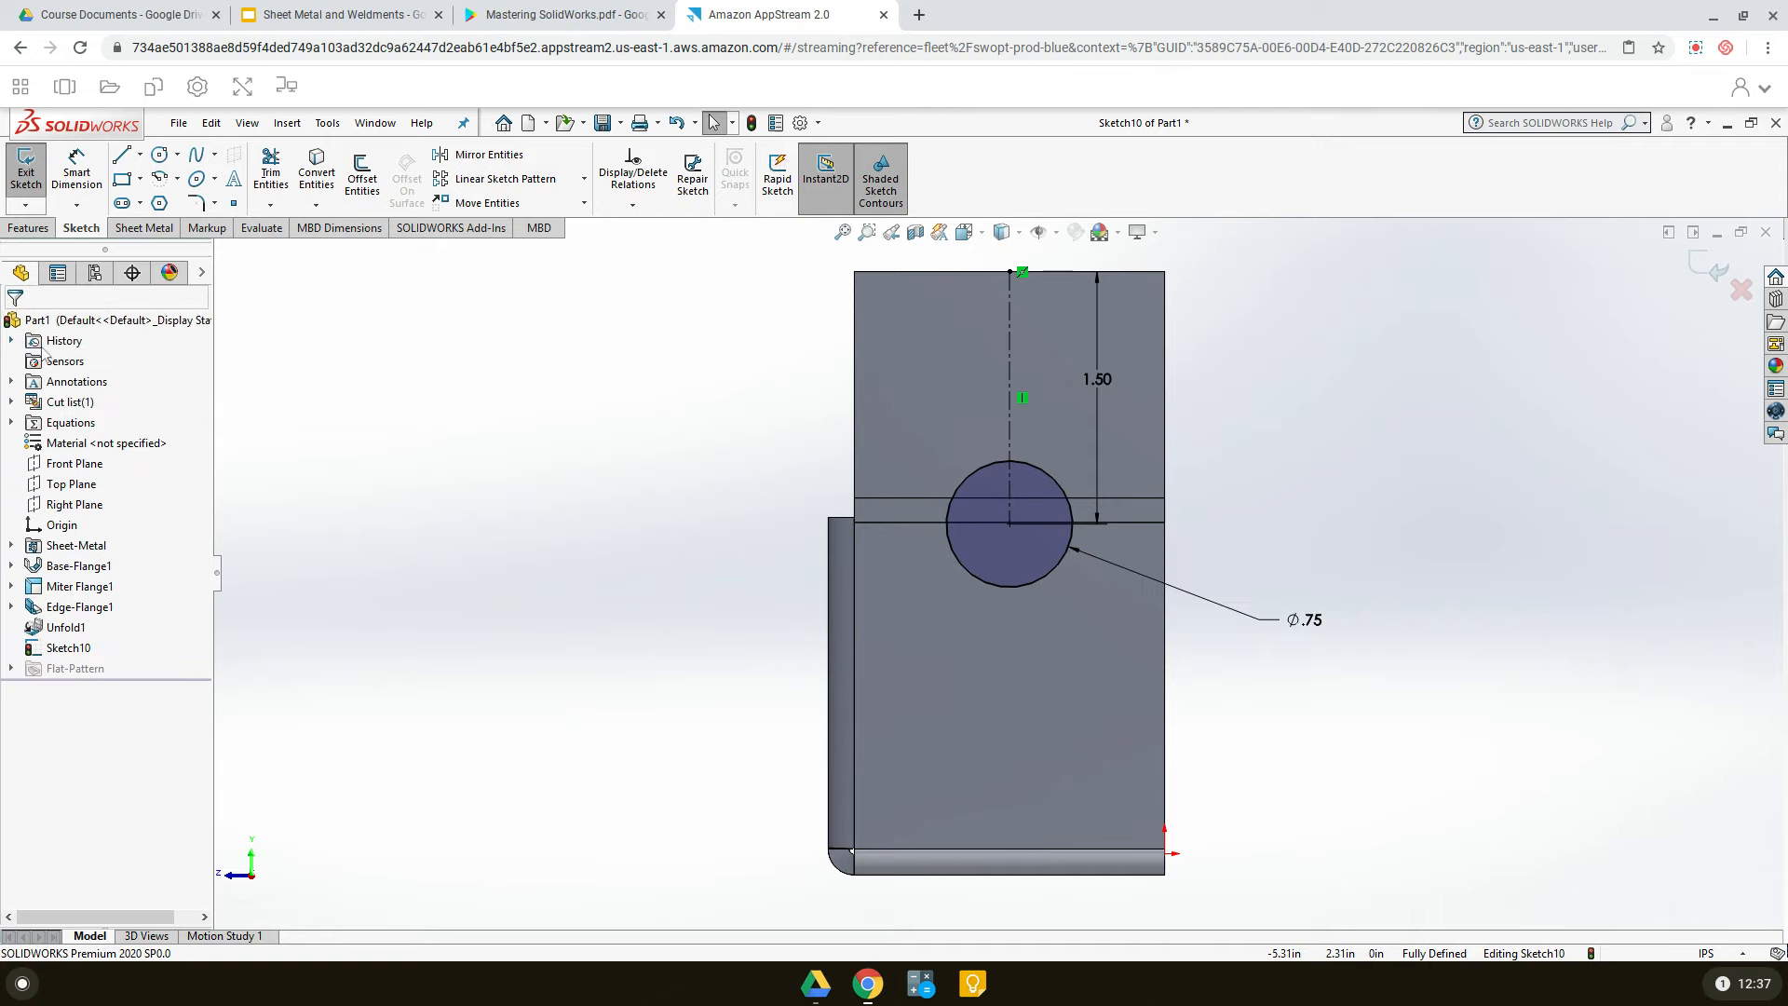
- Finish the circle sketch and cut the hole with the Through All end condition
{"action": "middle_click_drag", "start_coordinate": [1309, 765], "coordinate": [1399, 832]}
{"action": "left_click", "coordinate": [1713, 268]}
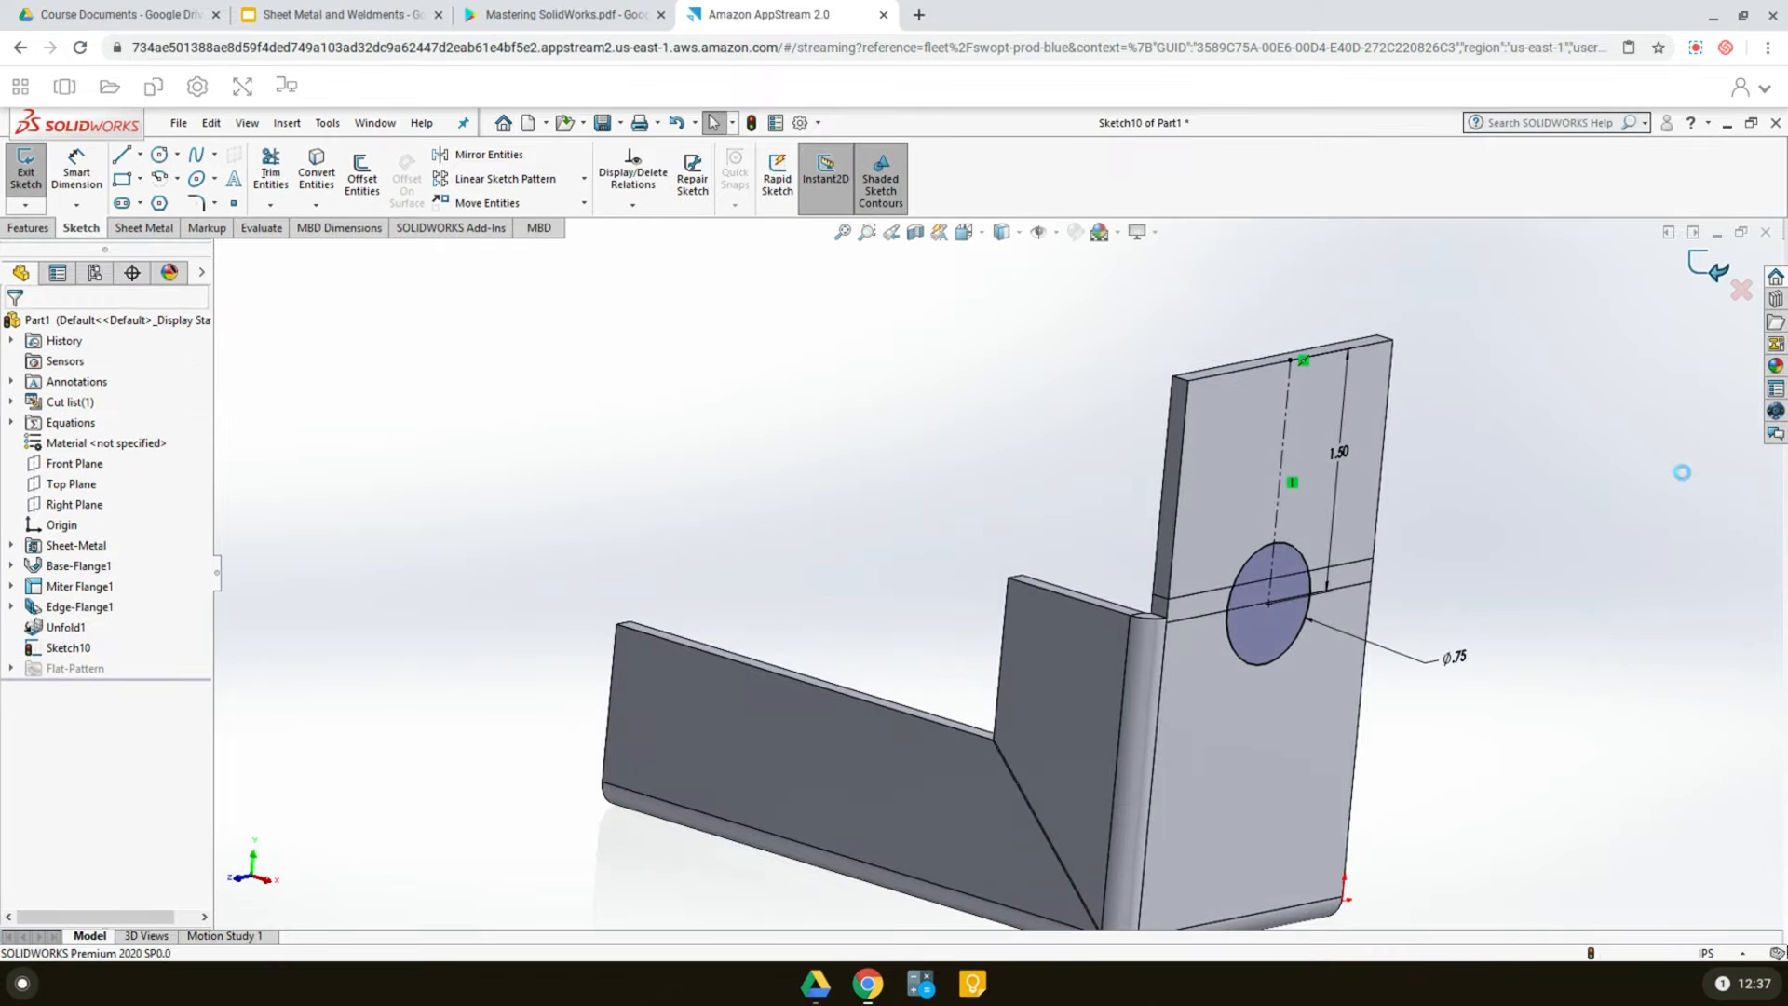
{"action": "scroll", "coordinate": [1577, 784], "scroll_direction": "up", "scroll_amount": 3}
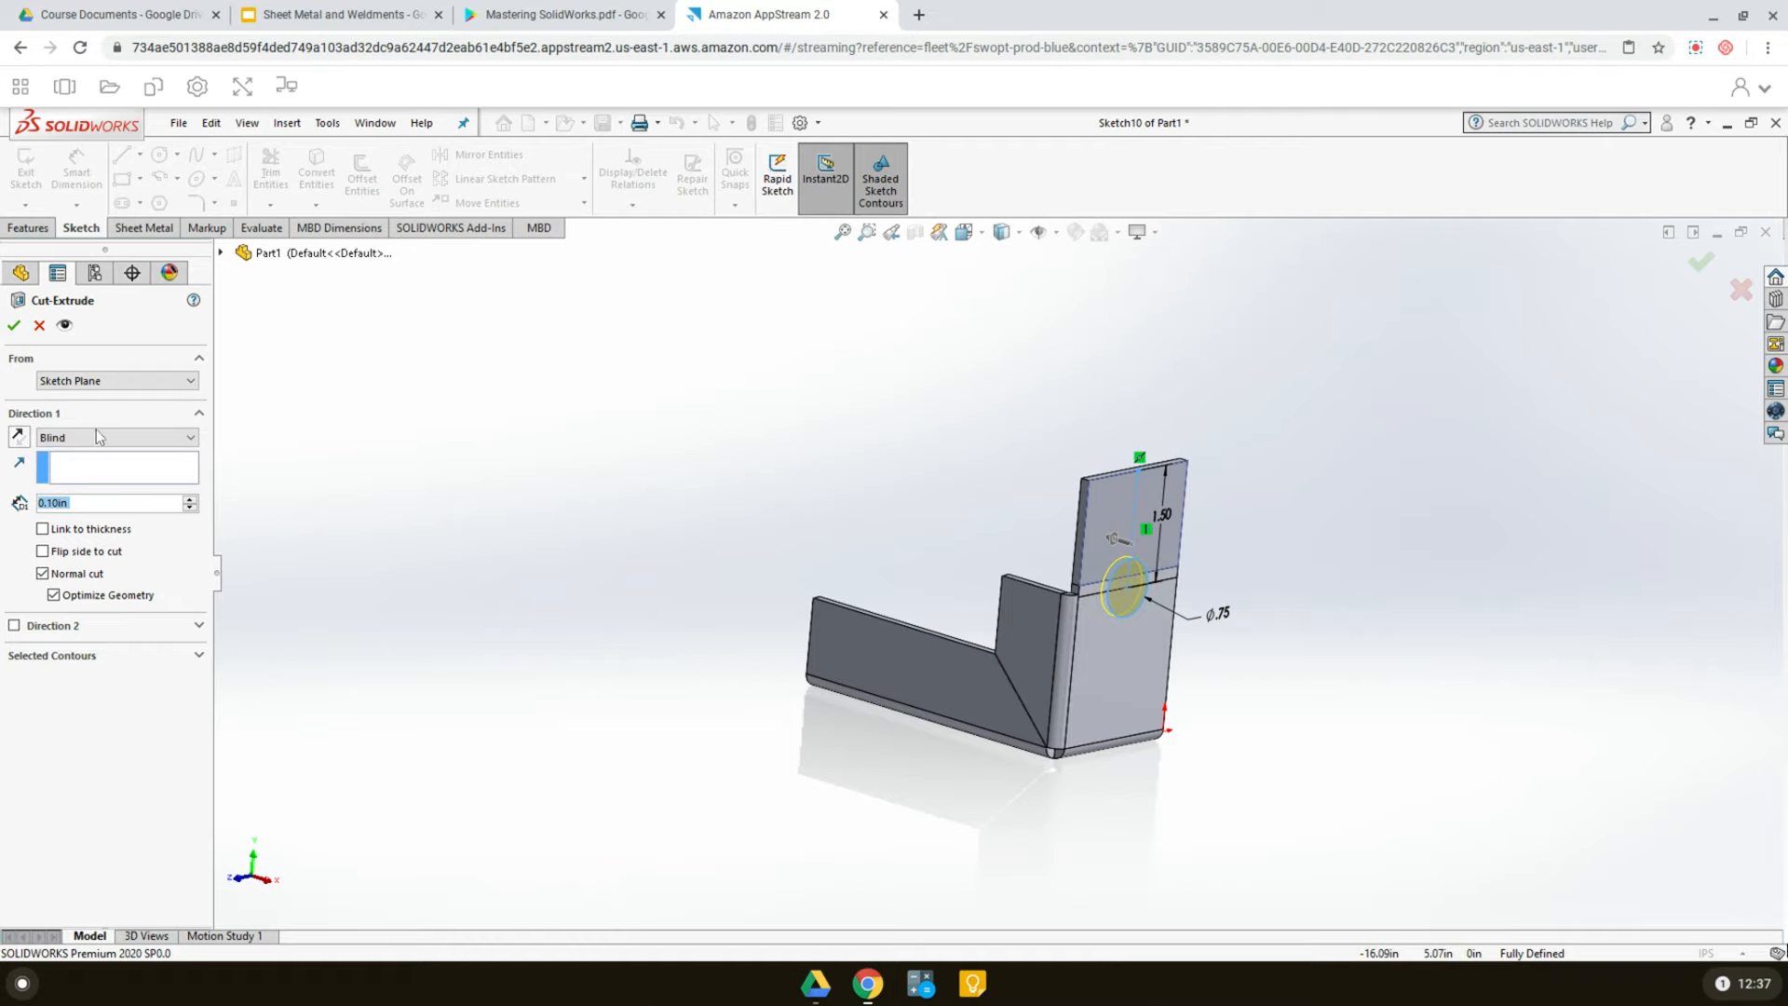
{"action": "left_click", "coordinate": [138, 439]}
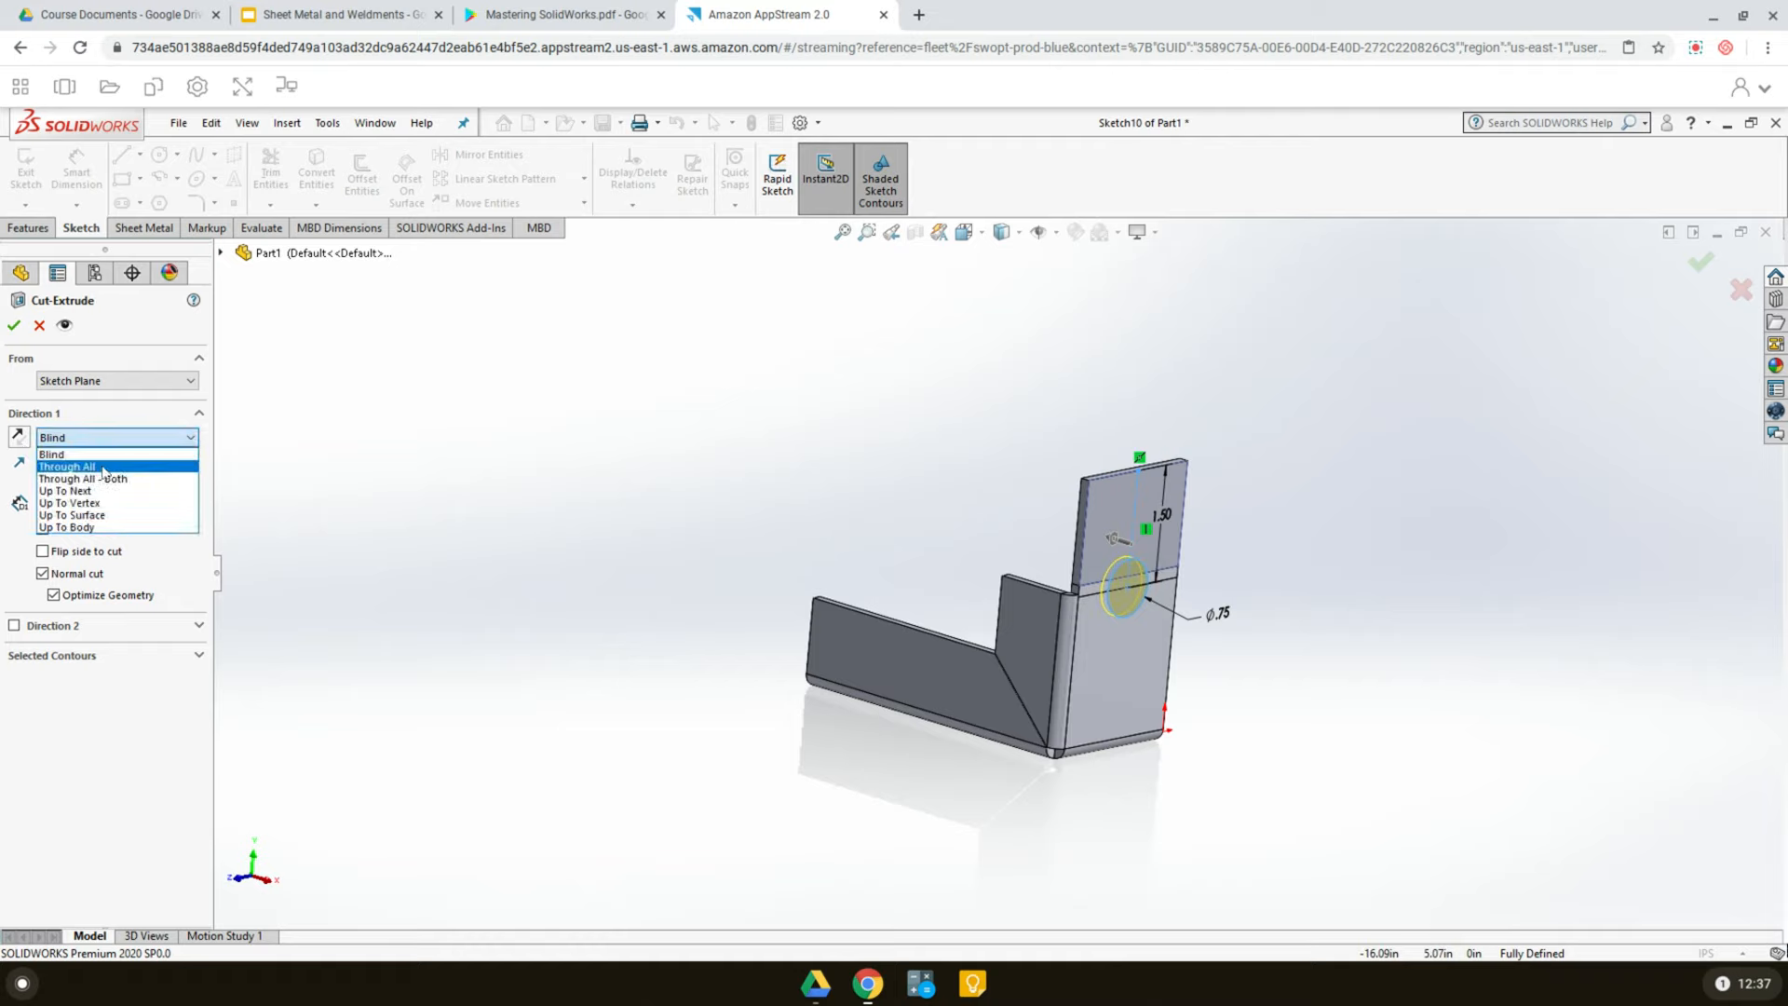
{"action": "left_click", "coordinate": [103, 466]}
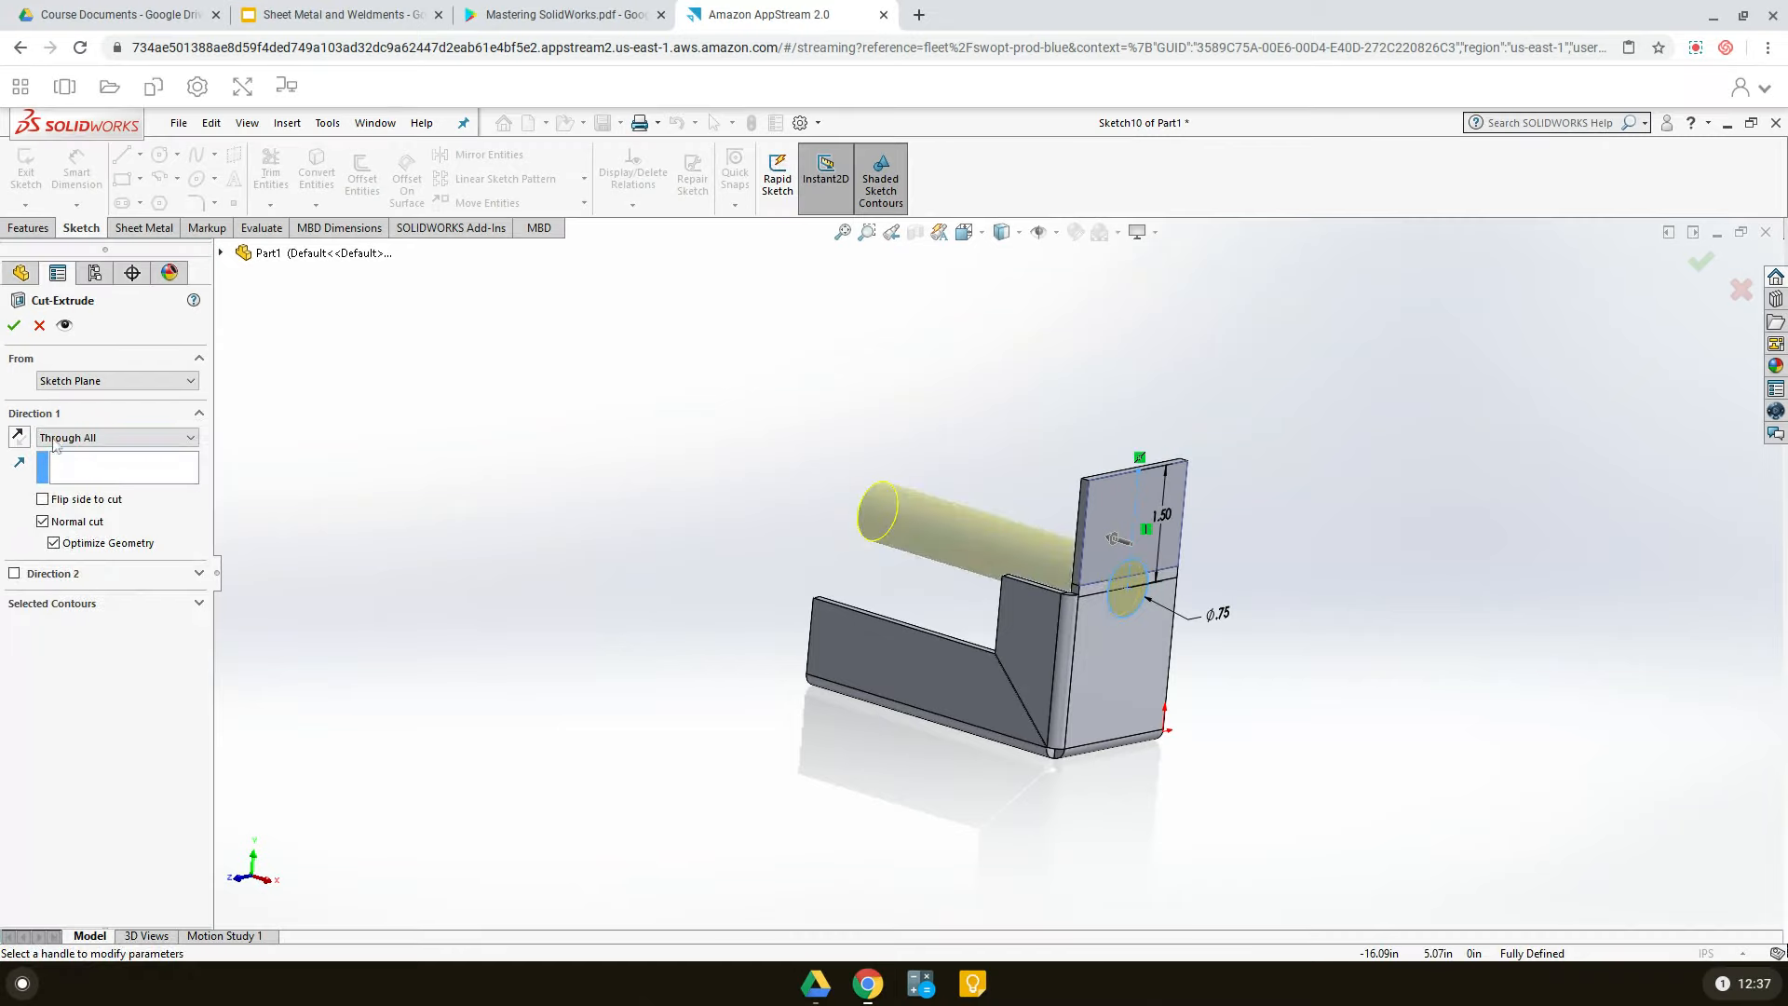
{"action": "left_click", "coordinate": [13, 325]}
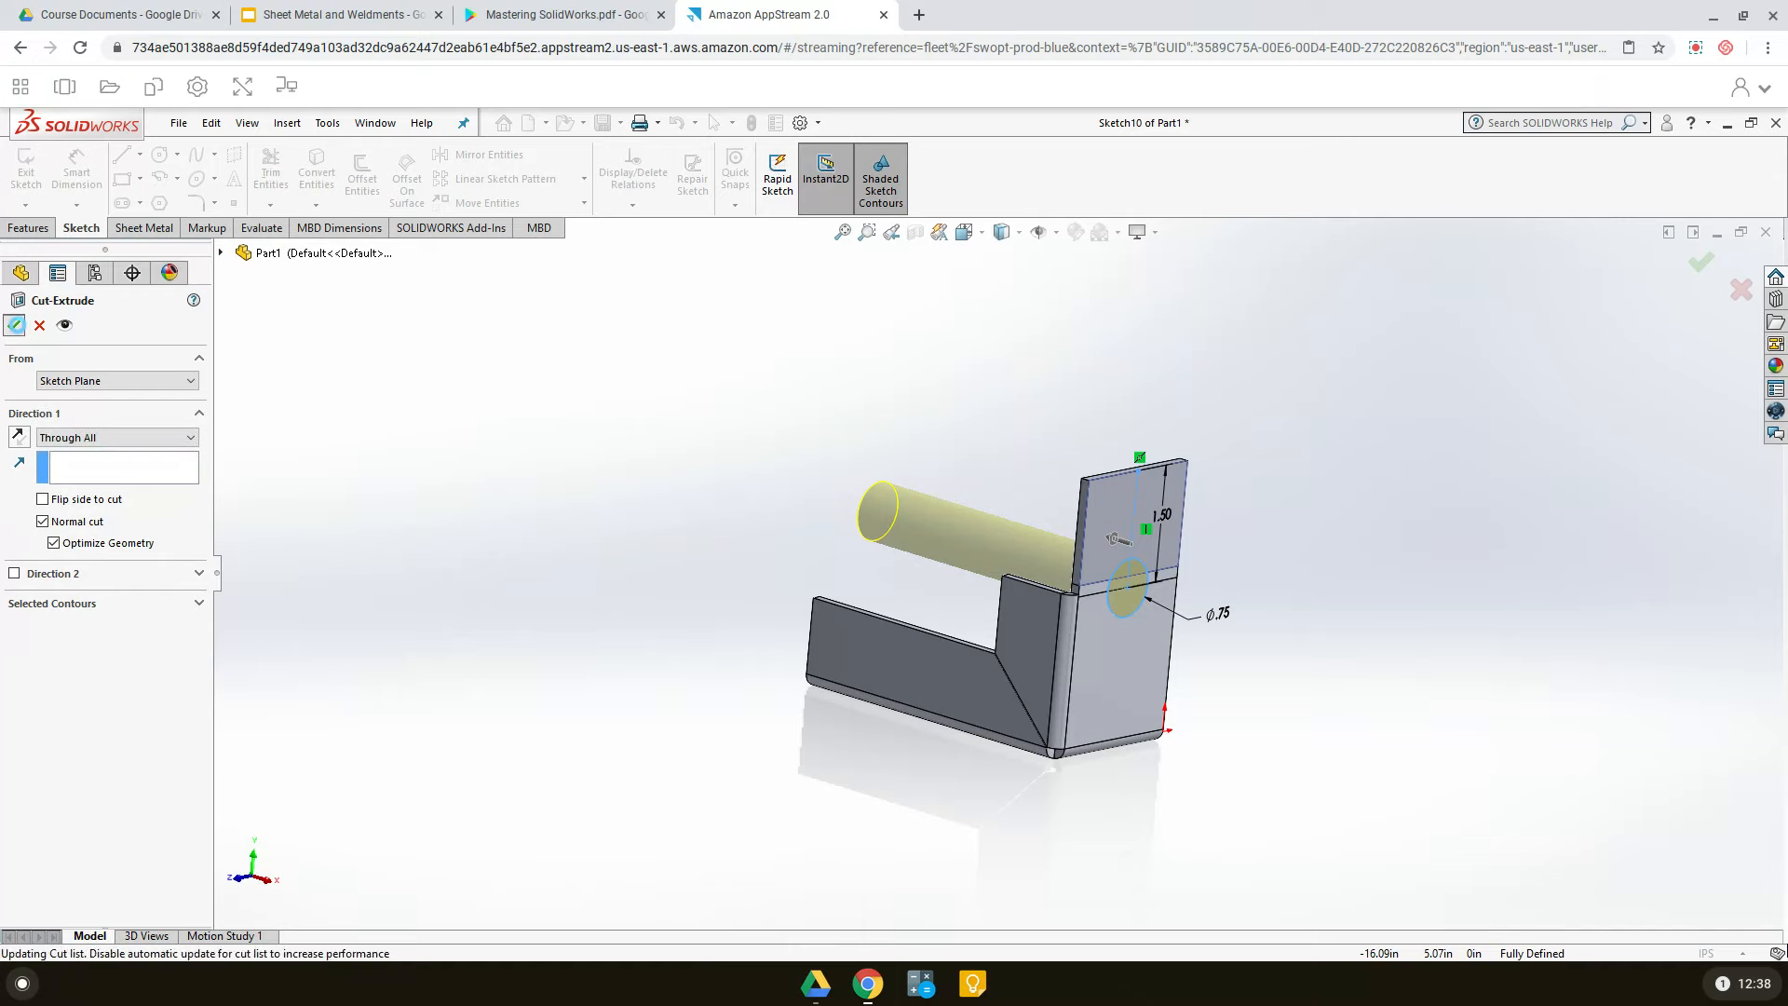
{"action": "left_click", "coordinate": [464, 486]}
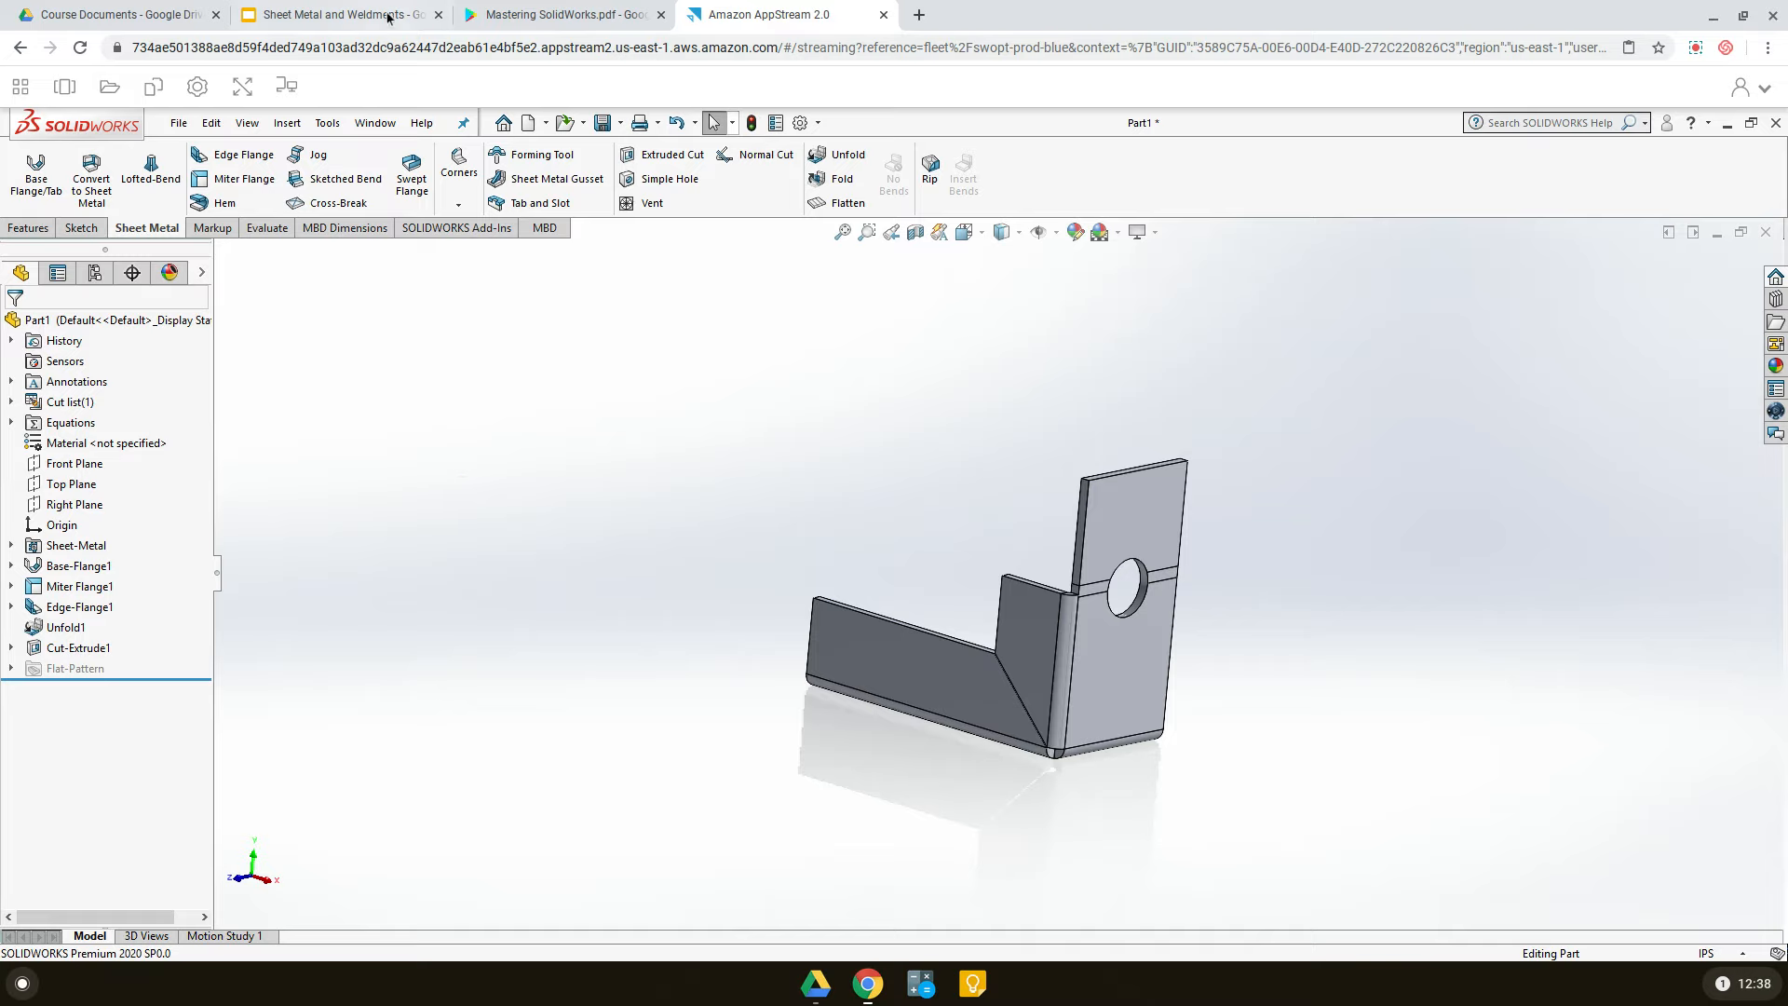
- Check Figure 10.8 in the Sheet Metal and Weldments slides, then return to SolidWorks and show the part in isometric view
{"action": "left_click", "coordinate": [281, 11]}
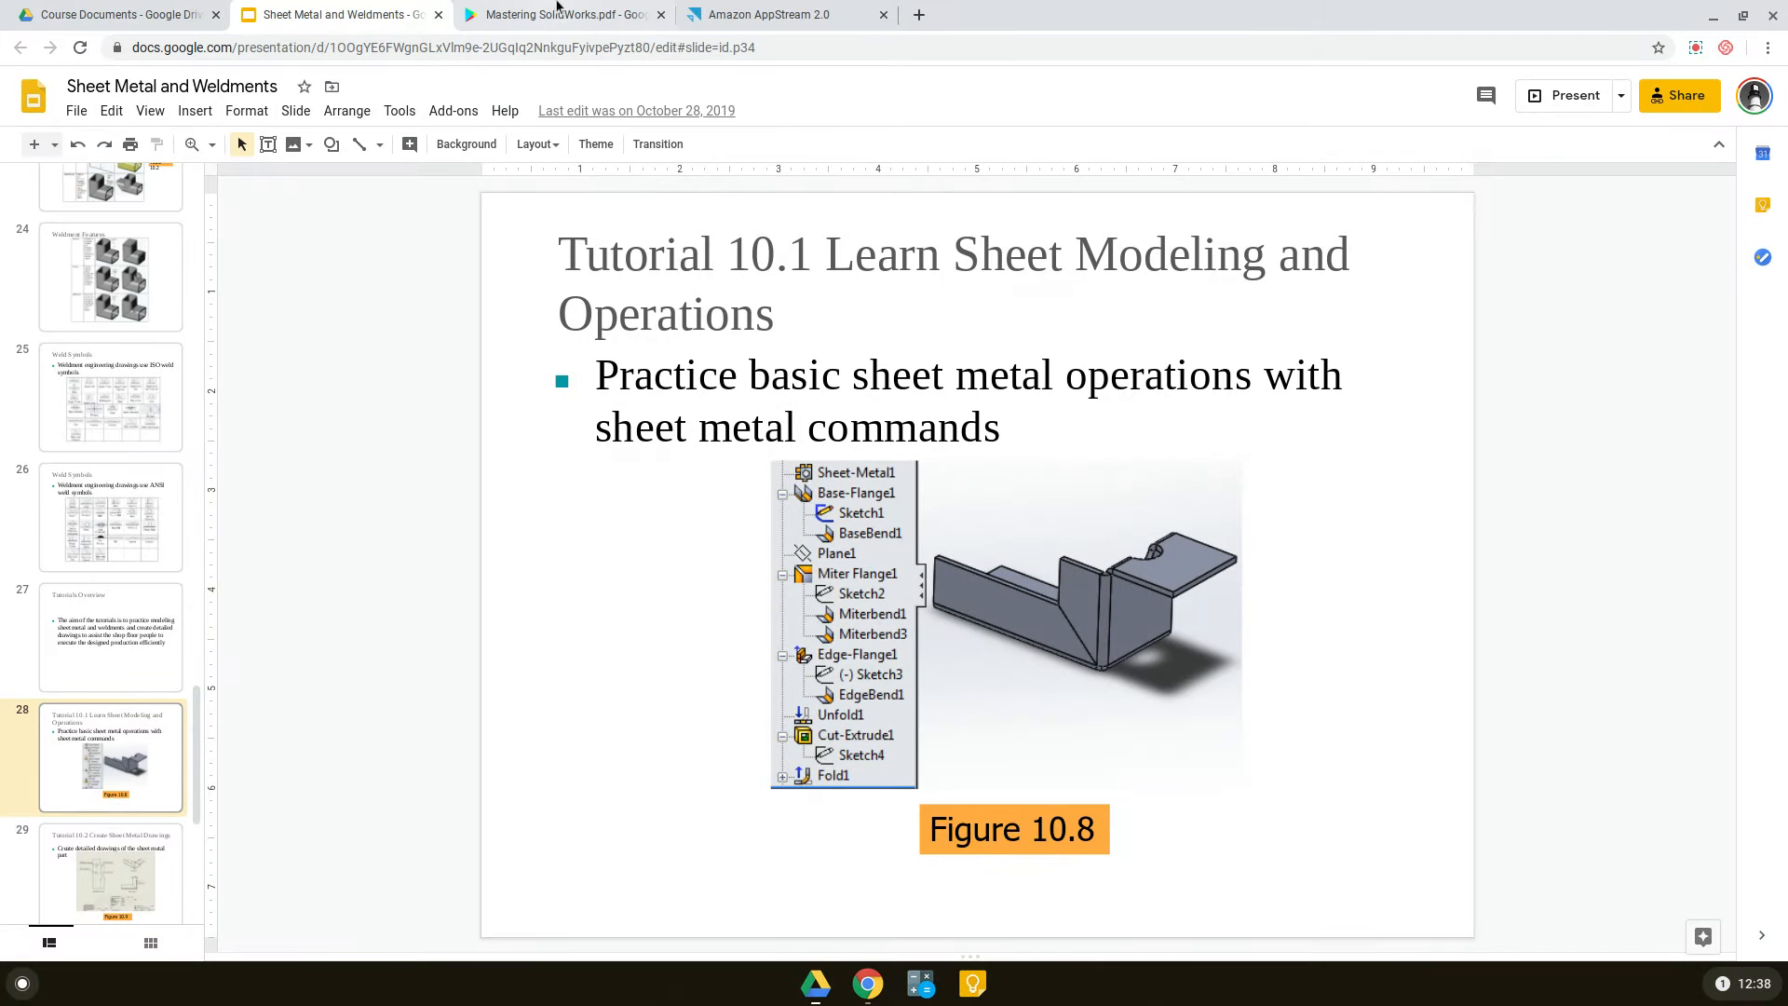
{"action": "left_click", "coordinate": [791, 17]}
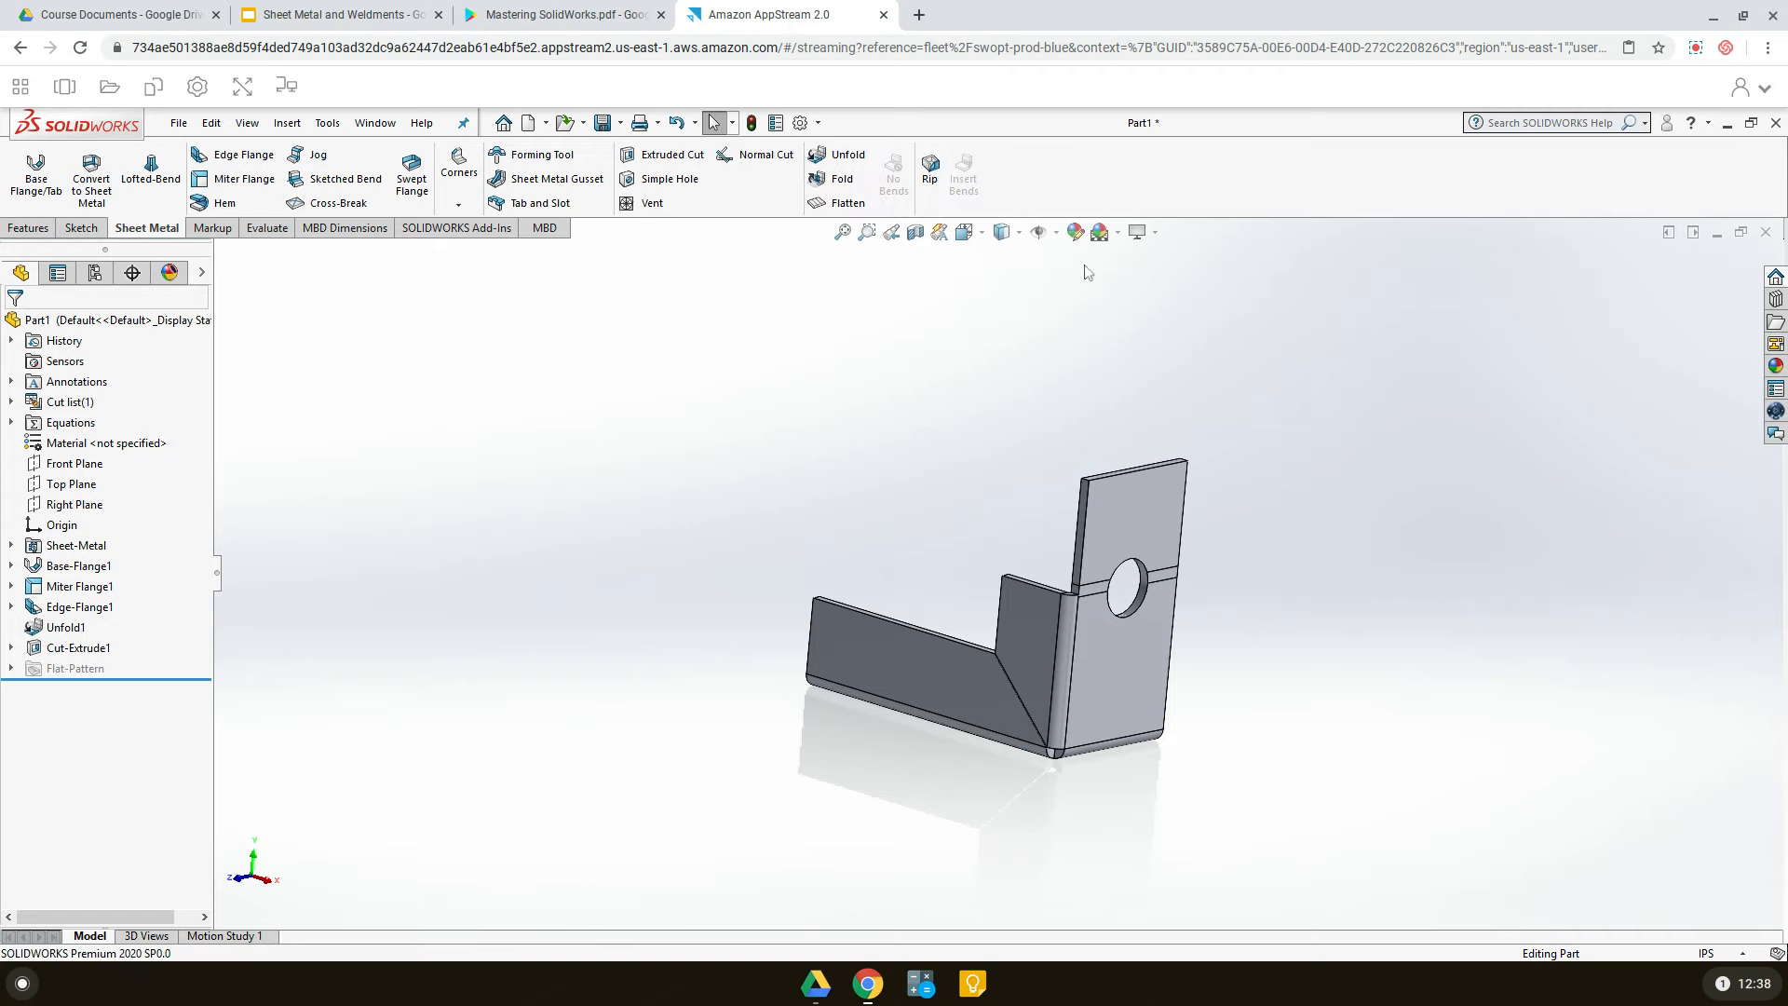
{"action": "left_click", "coordinate": [979, 233]}
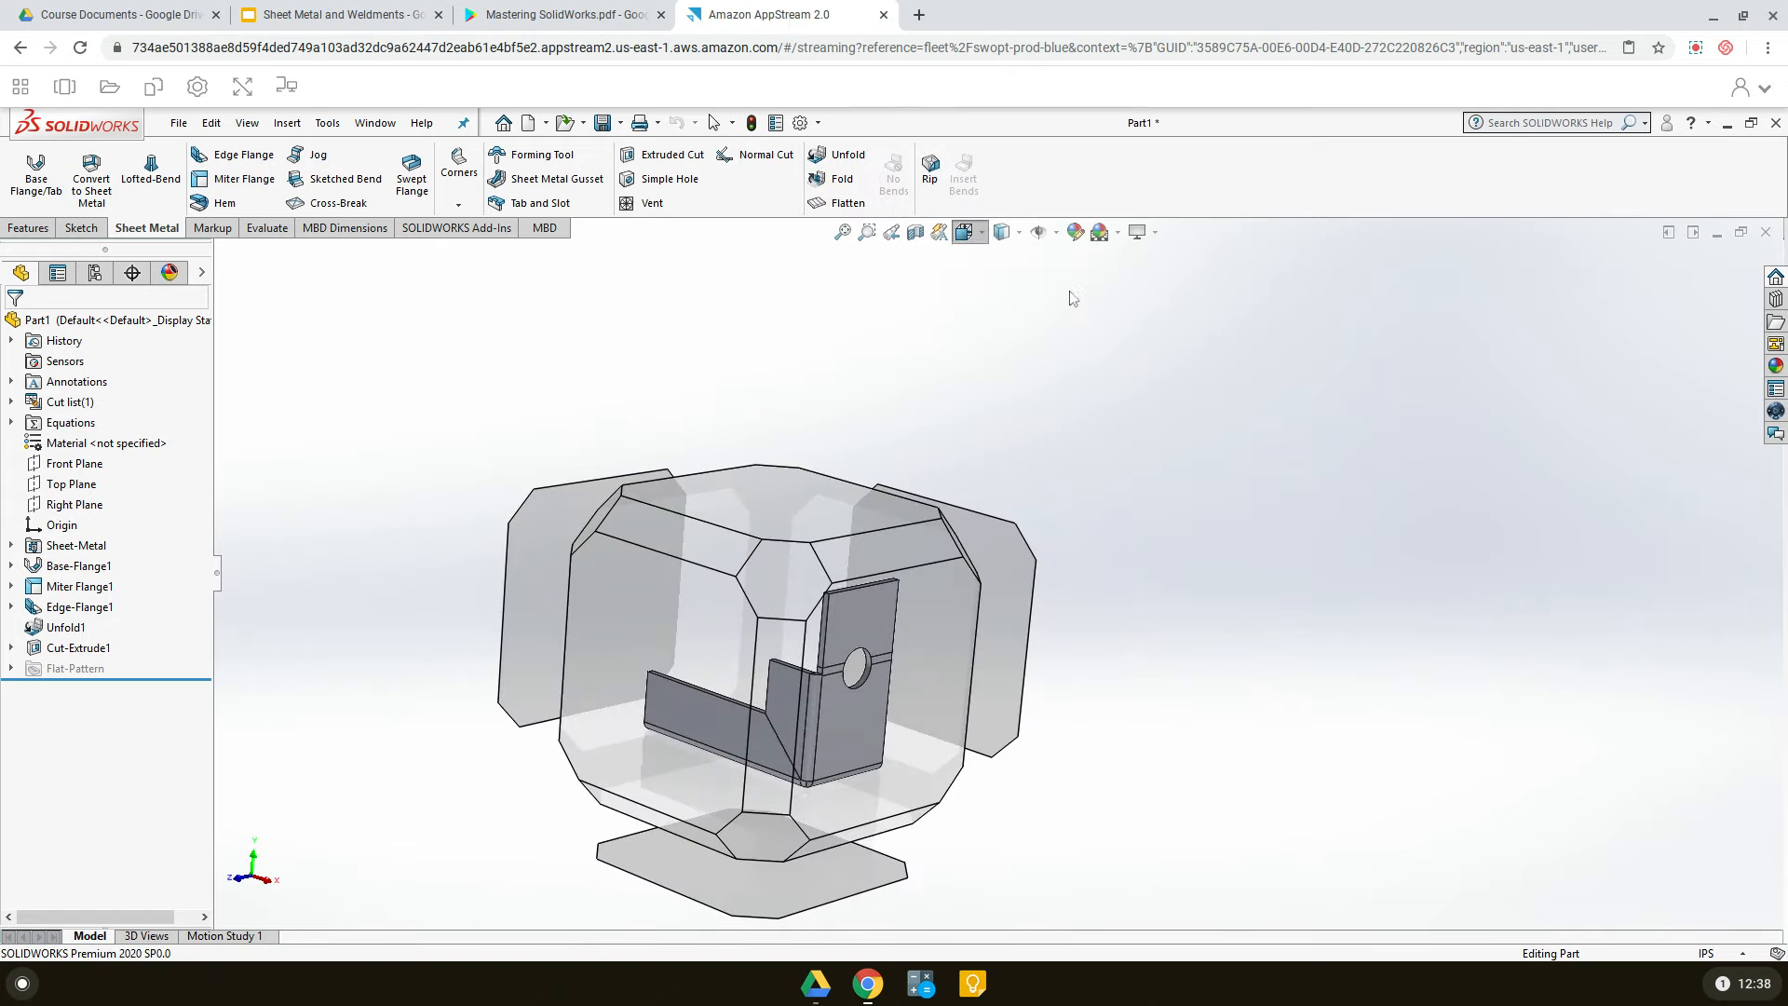
{"action": "left_click", "coordinate": [1070, 283]}
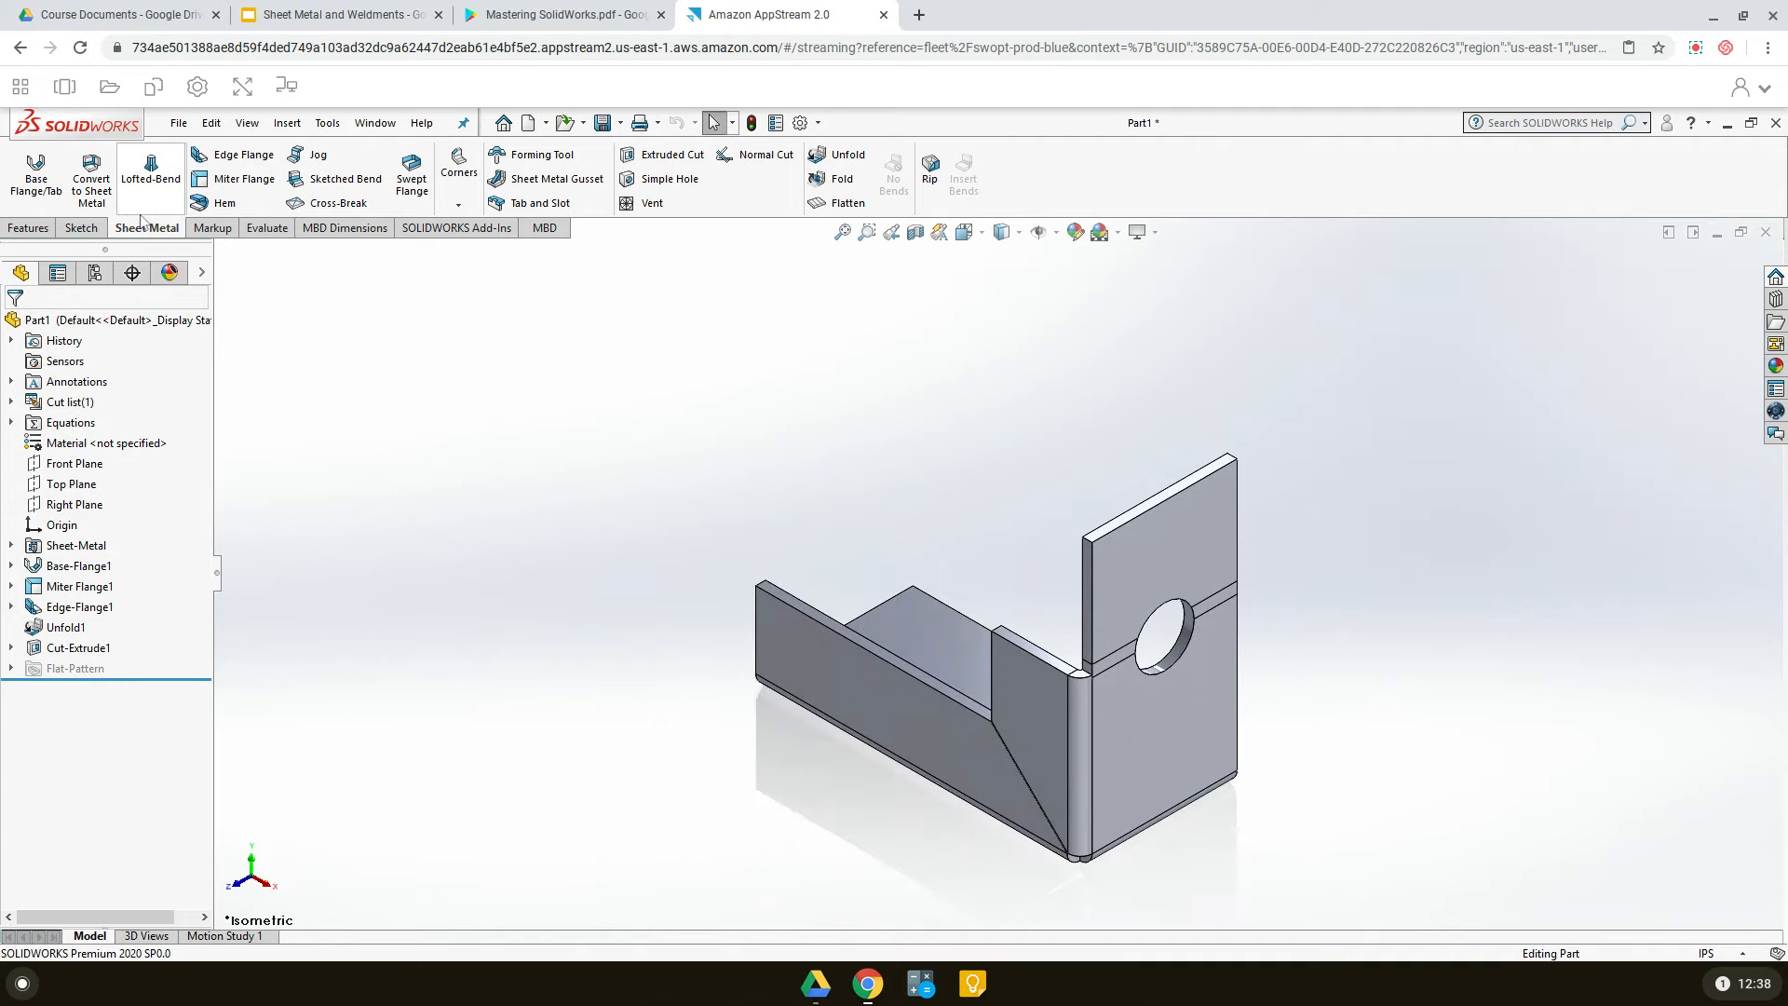
- Fold the edge flange back along its bend EdgeBend1, keeping the preselected face fixed
{"action": "left_click", "coordinate": [844, 178]}
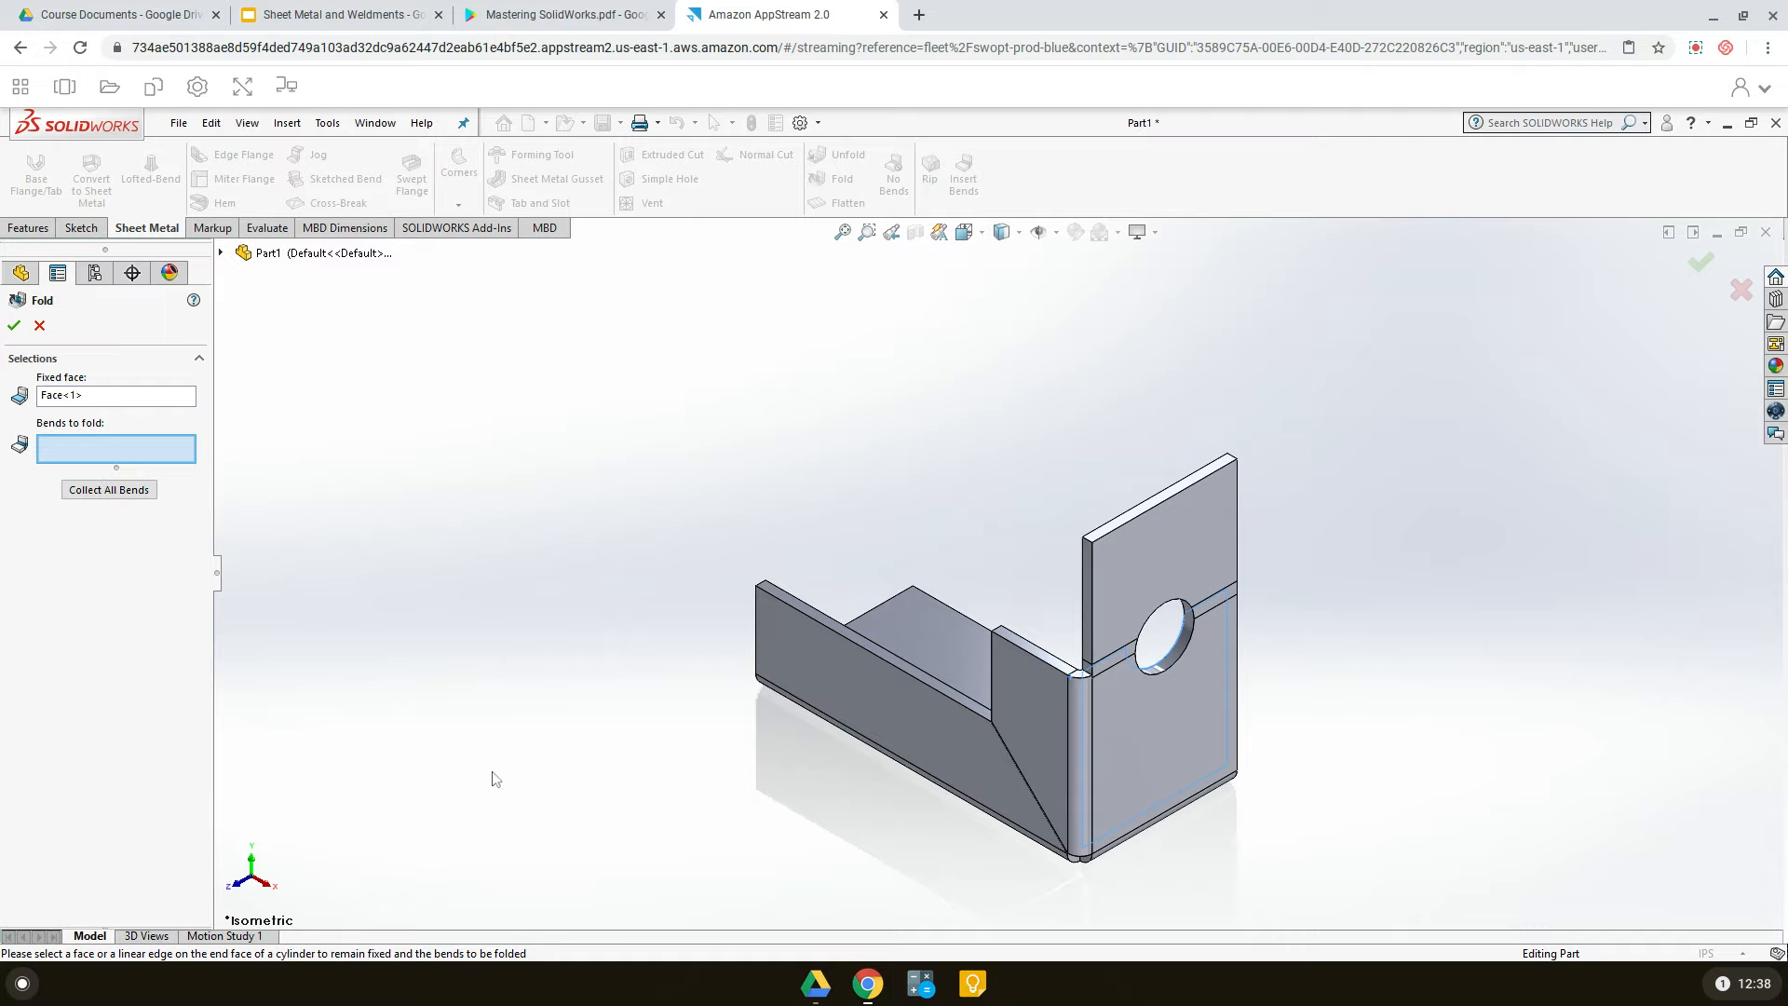
{"action": "middle_click_drag", "start_coordinate": [582, 836], "coordinate": [1015, 665]}
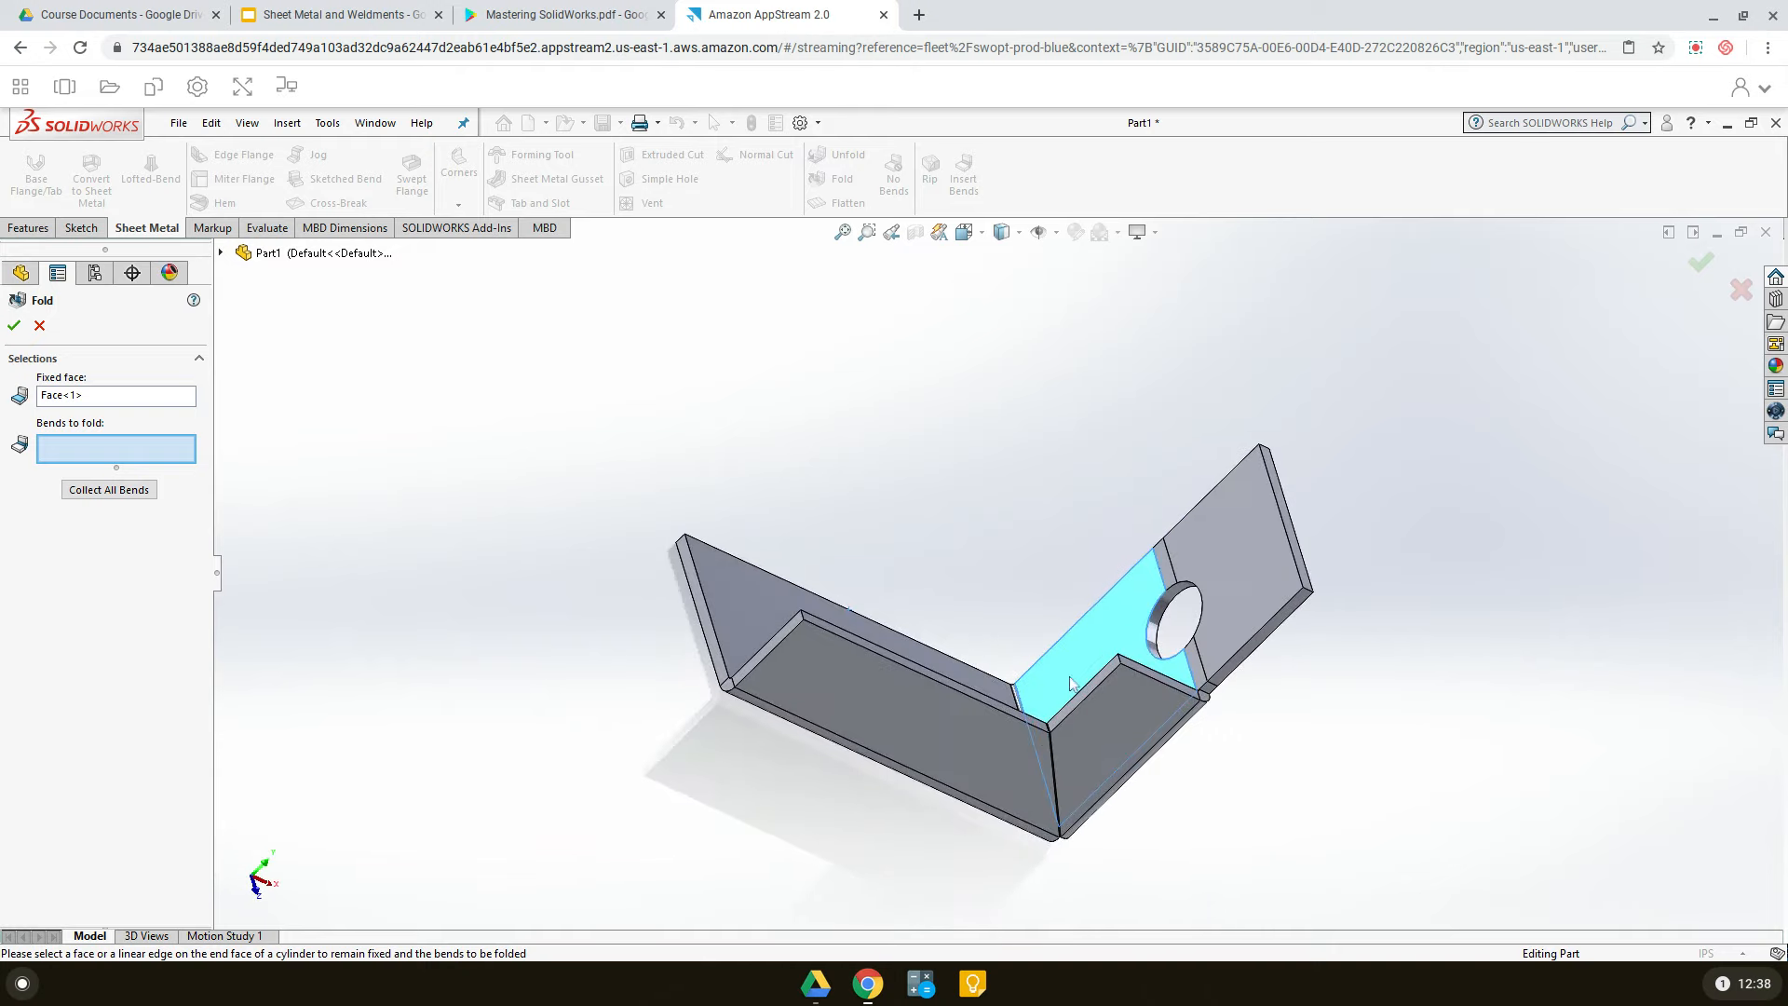
{"action": "middle_click_drag", "start_coordinate": [633, 816], "coordinate": [509, 646]}
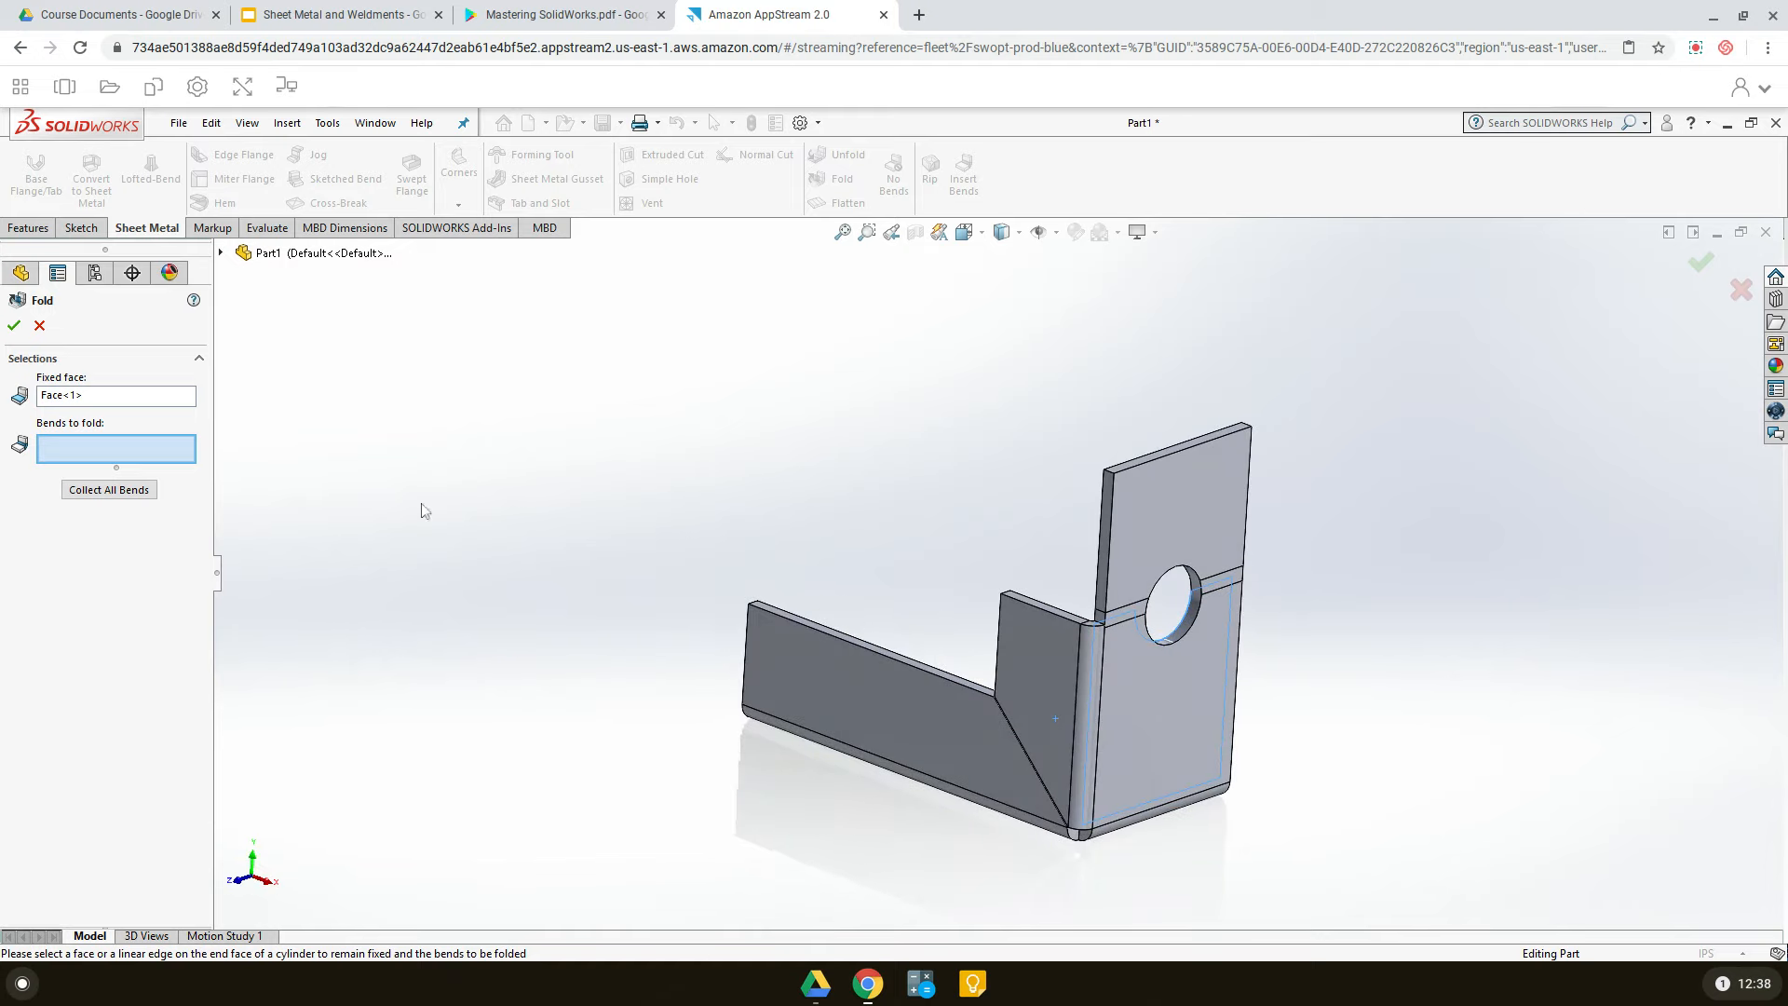
{"action": "left_click", "coordinate": [1135, 616]}
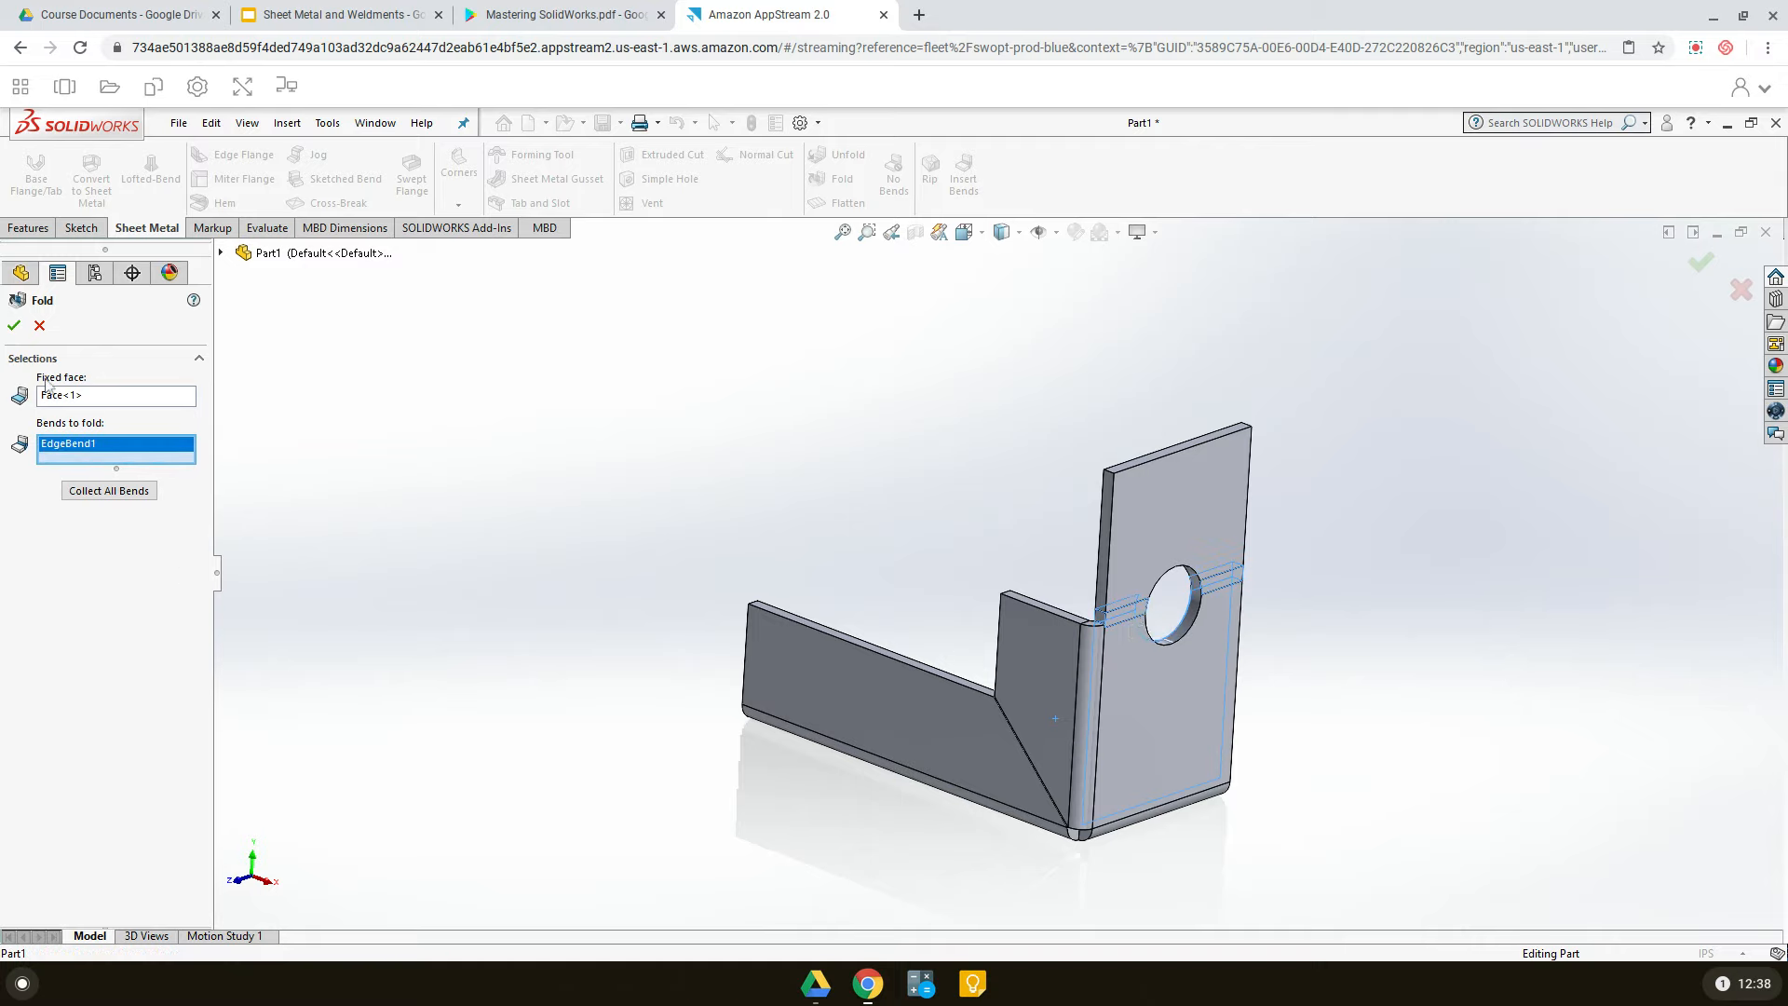
{"action": "left_click", "coordinate": [14, 325]}
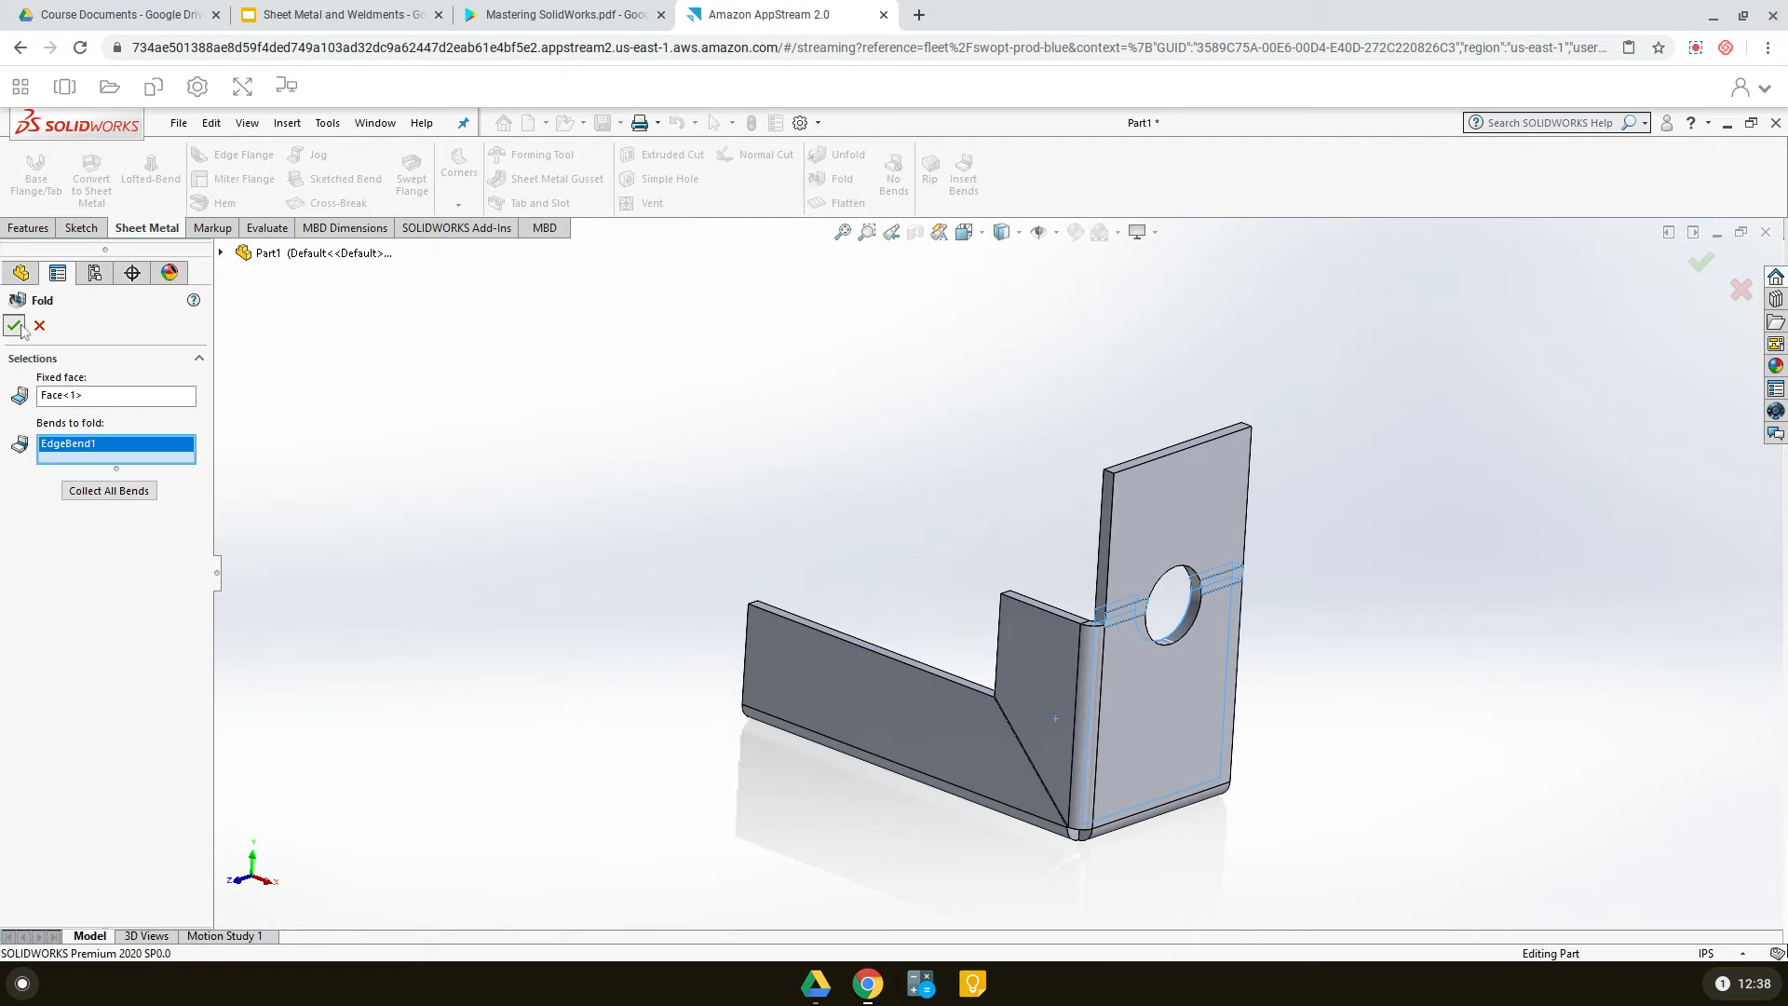
{"action": "left_click", "coordinate": [527, 612]}
- Orbit around the refolded part and set it to the isometric view
{"action": "middle_click_drag", "start_coordinate": [562, 683], "coordinate": [936, 289]}
{"action": "left_click", "coordinate": [964, 232]}
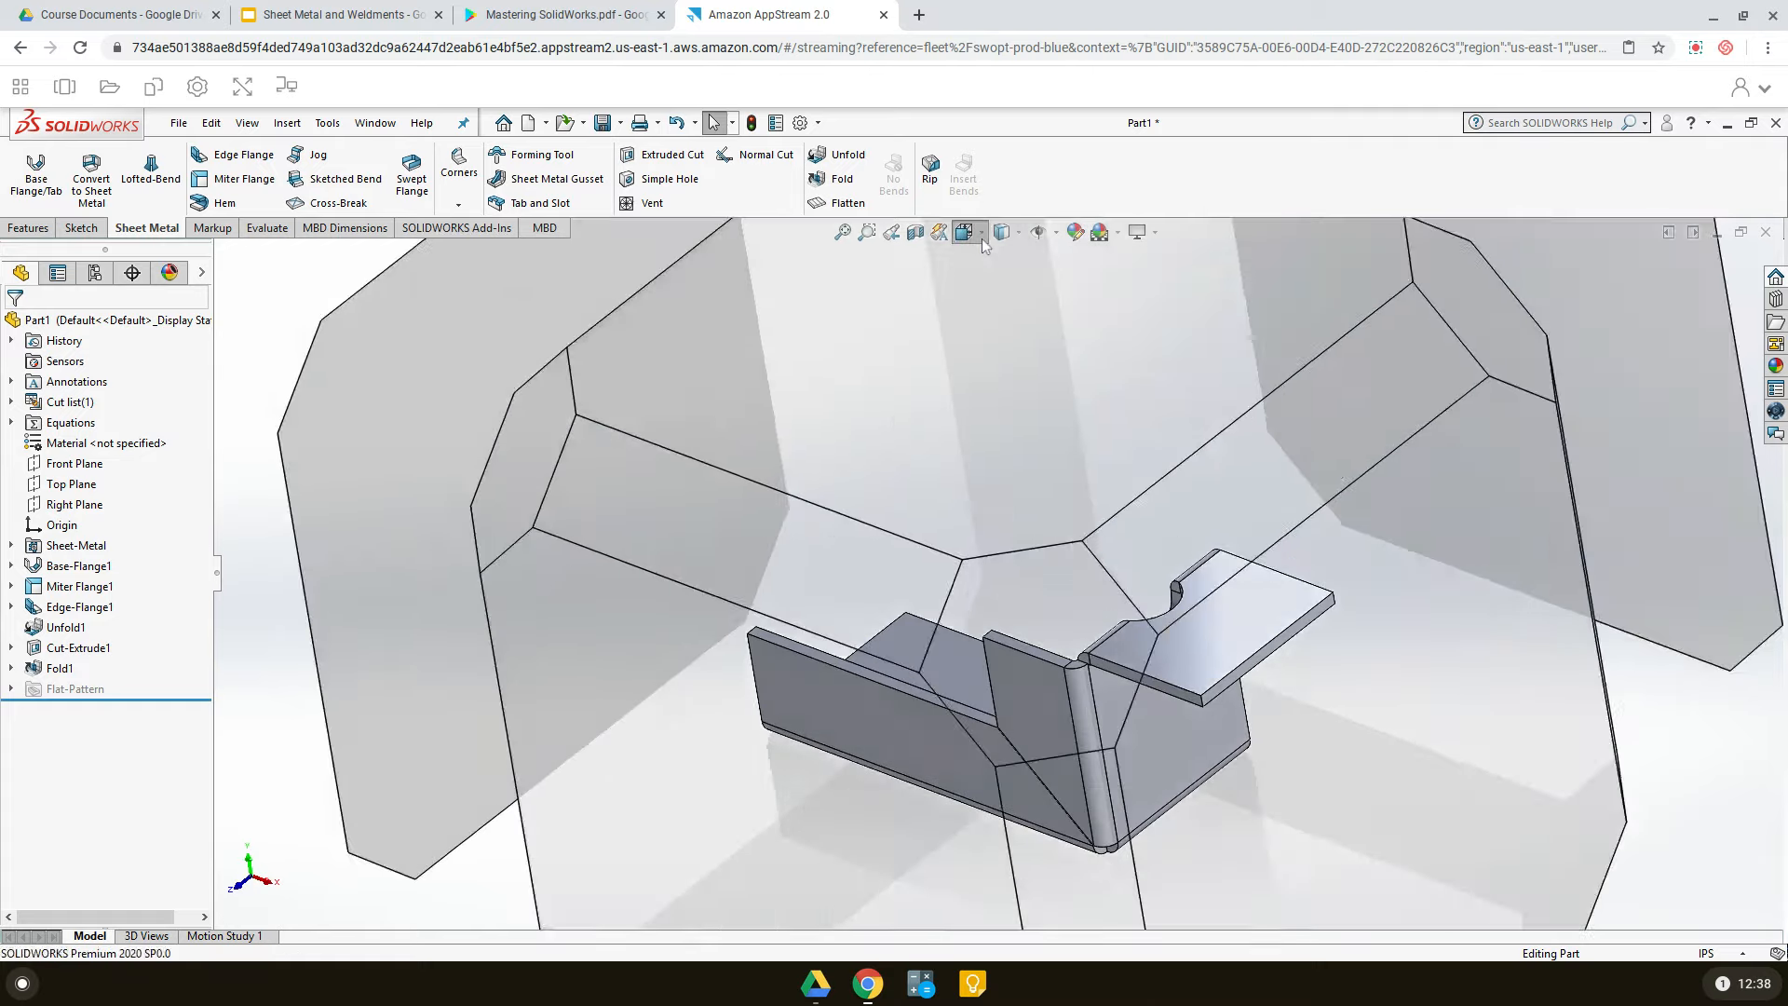
{"action": "left_click", "coordinate": [1071, 285]}
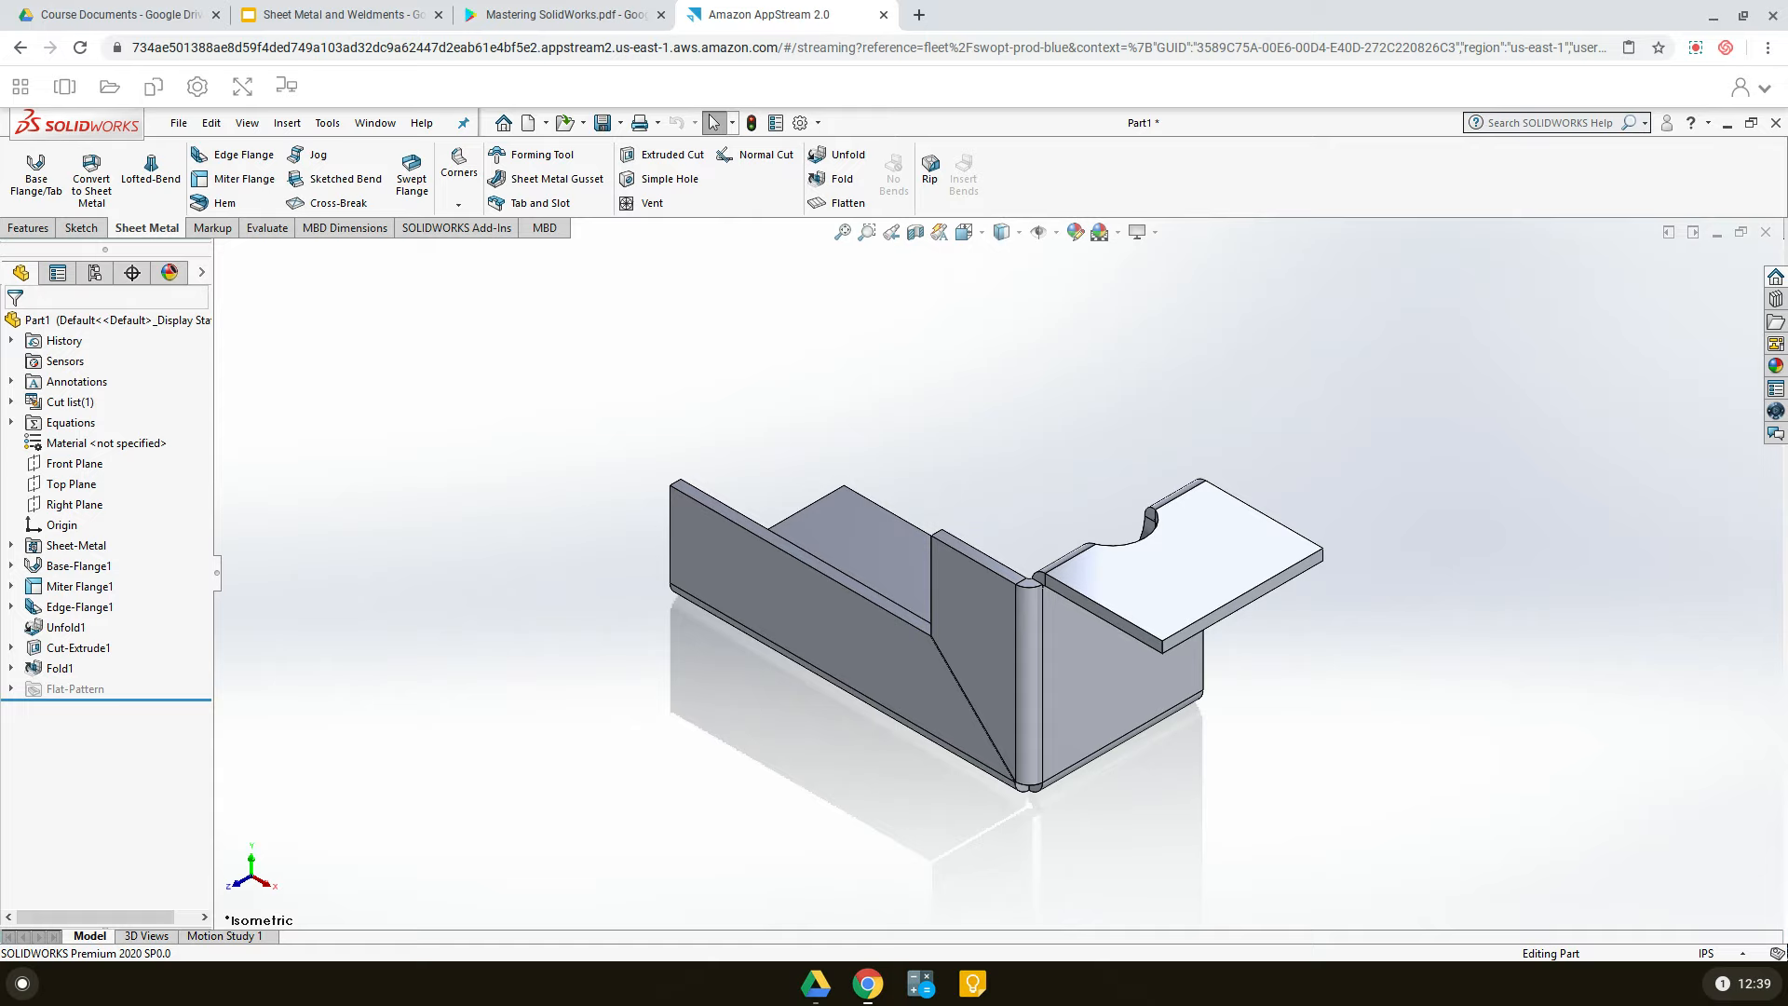
{"action": "left_click", "coordinate": [1690, 52]}
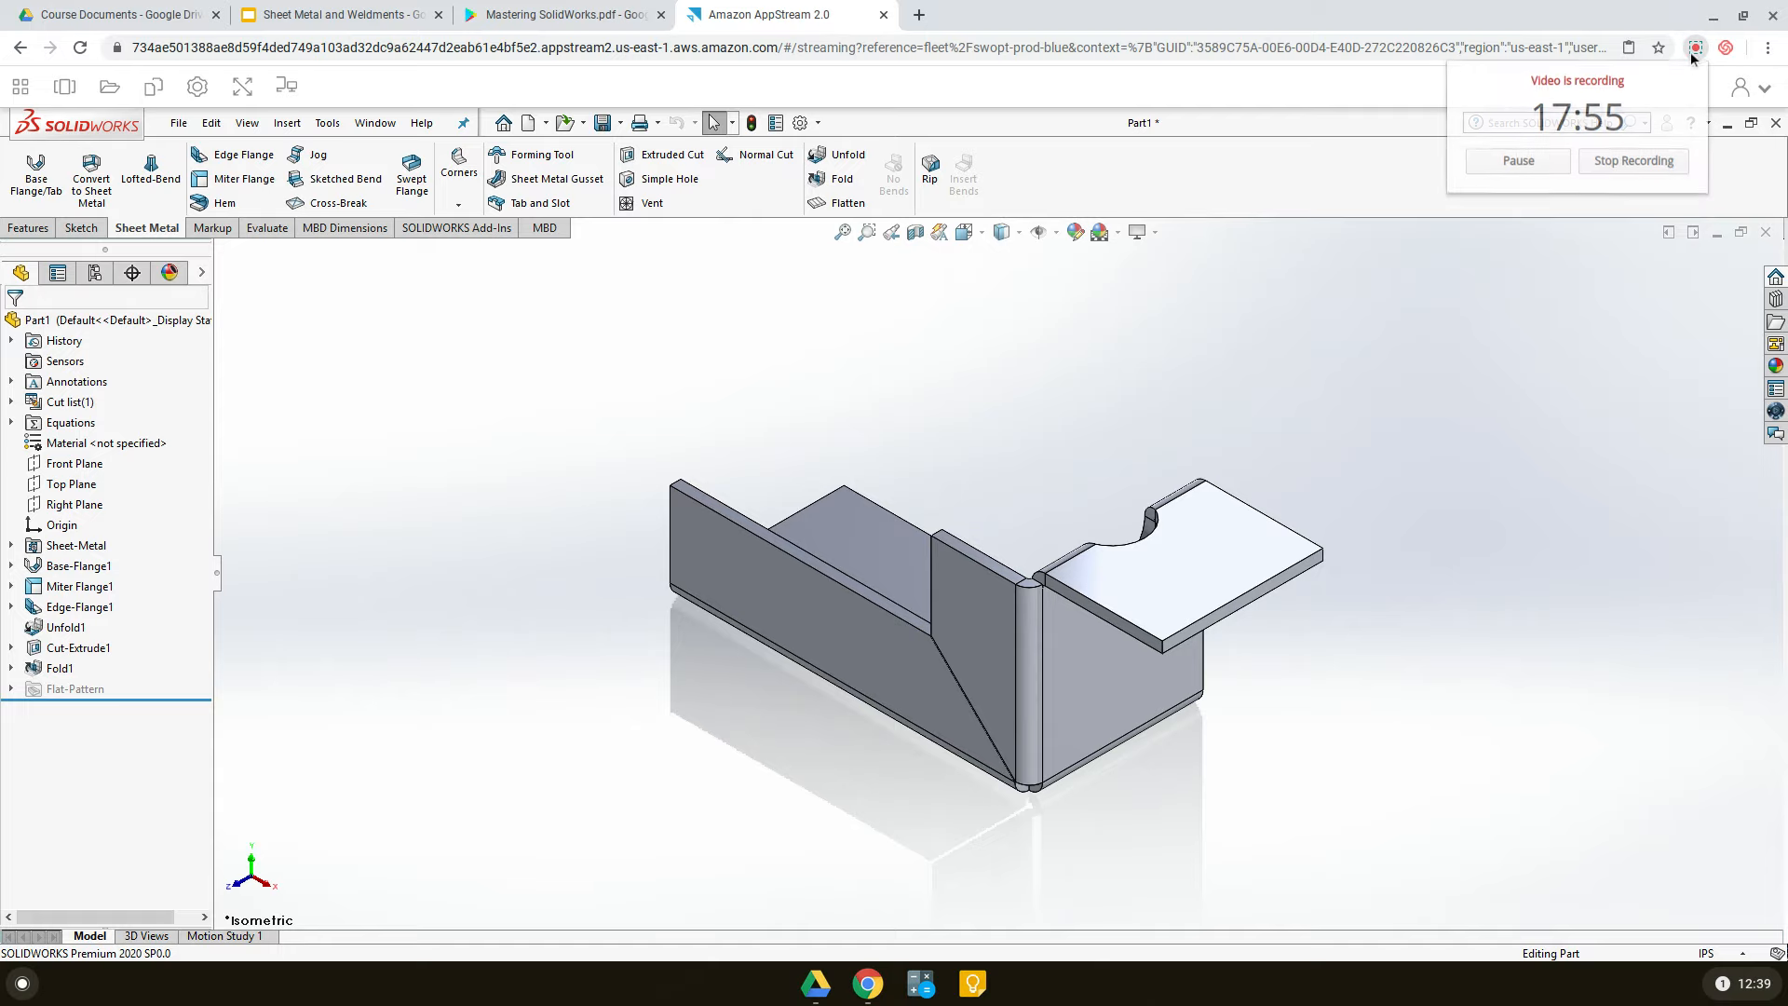
{"action": "left_click", "coordinate": [1679, 174]}
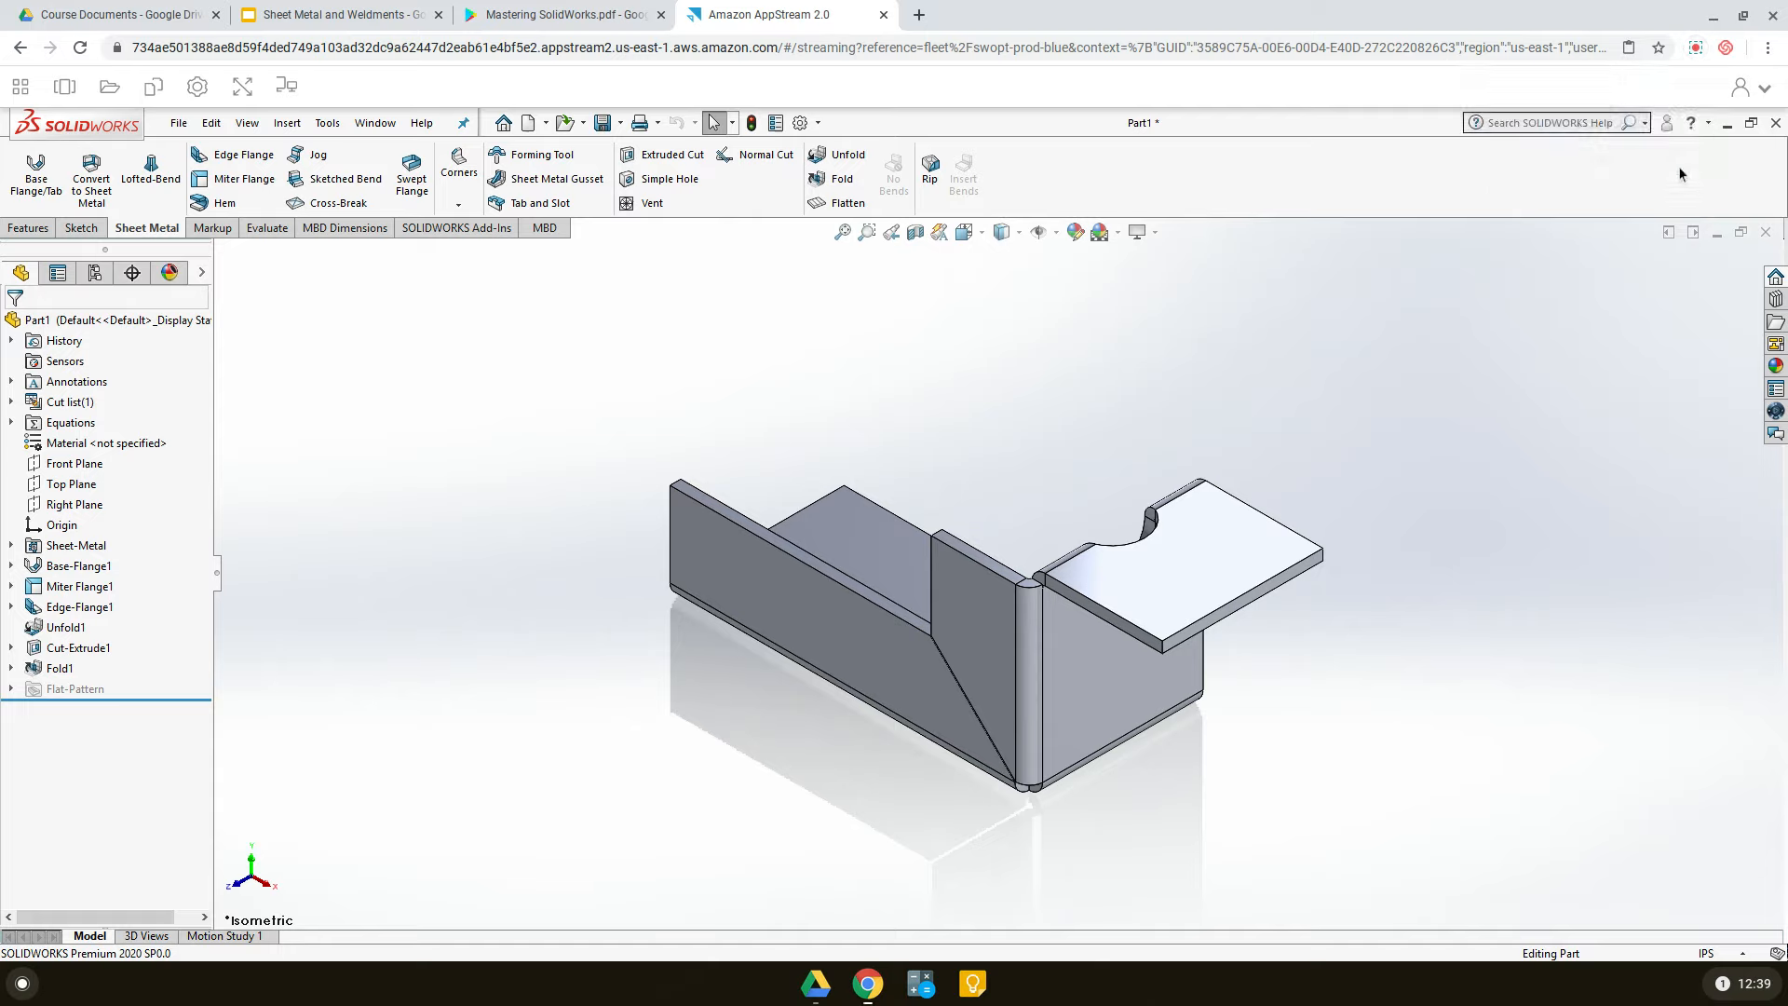